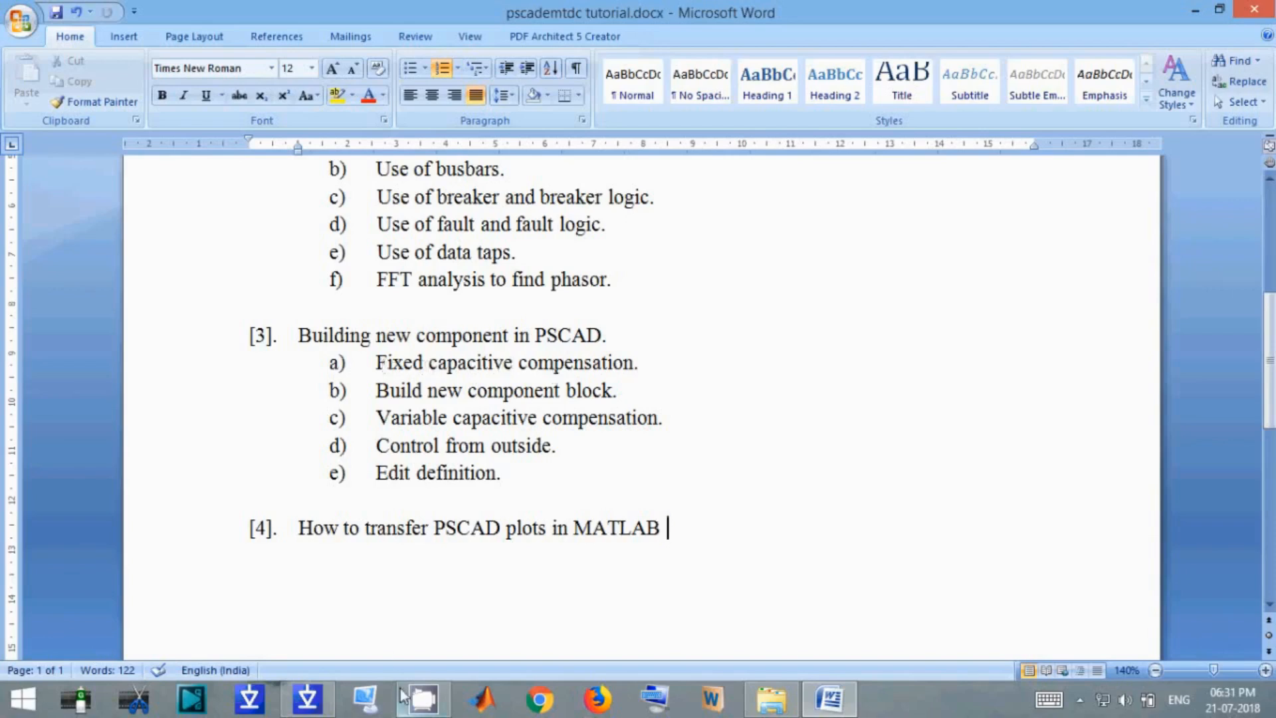
Switch to the PSCAD powersystem project and set the Timed Fault Logic block's time to apply fault to 20.0 s.
click(310, 705)
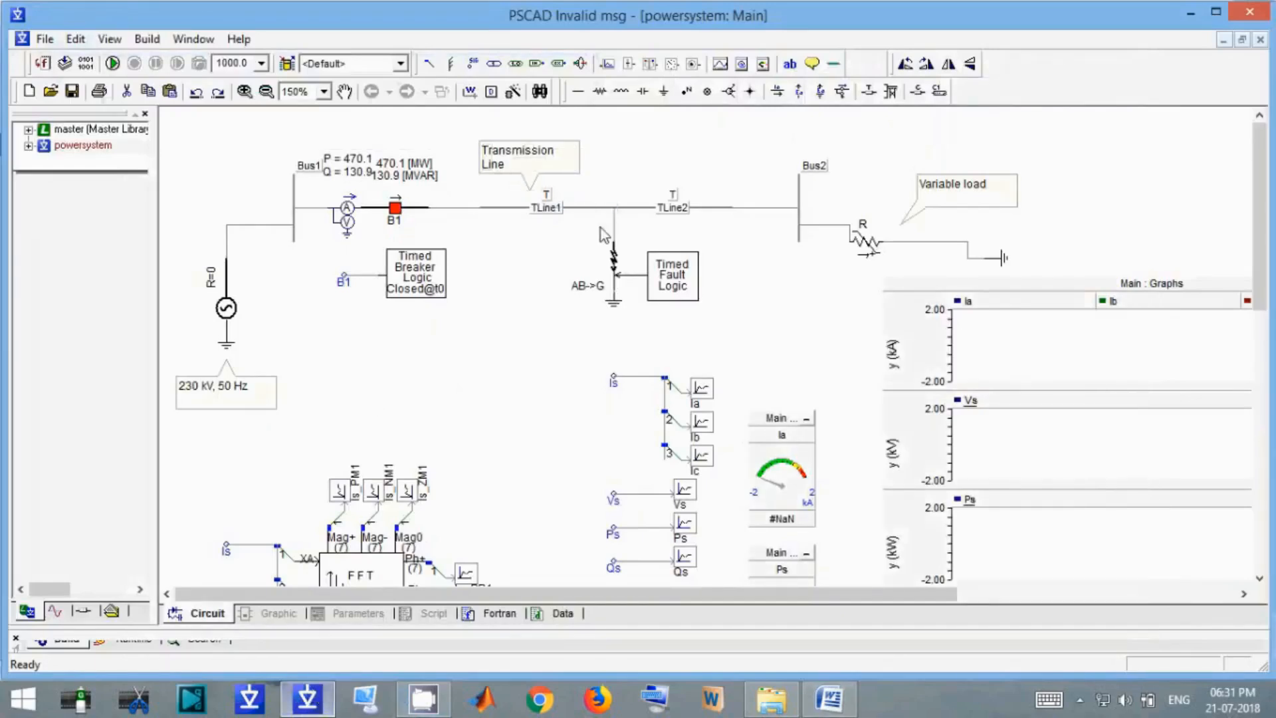
double_click(697, 294)
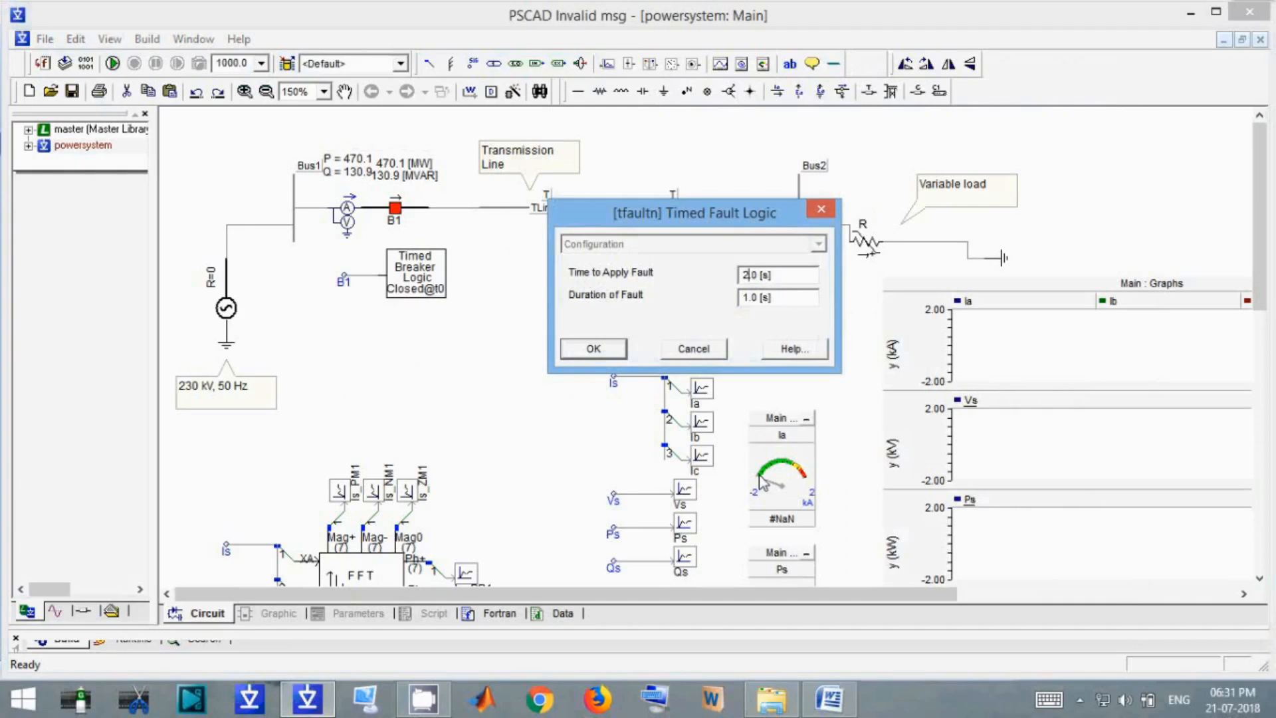
text(0)
click(585, 346)
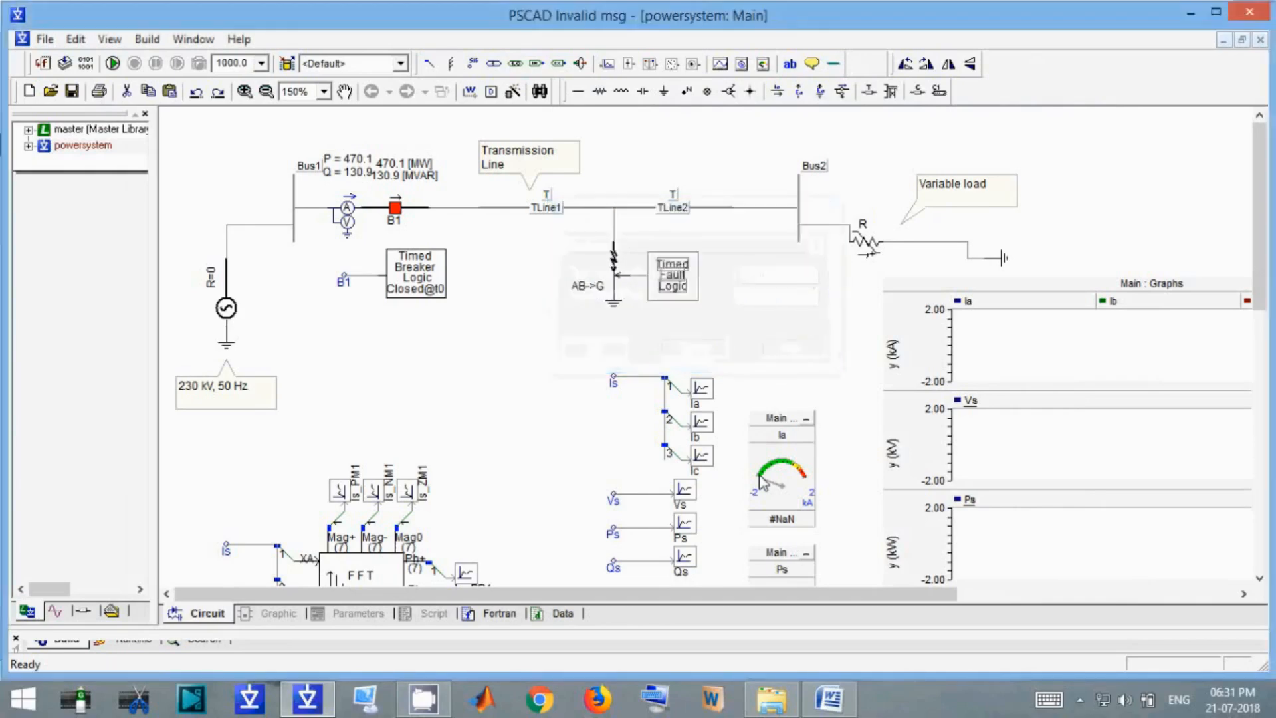
Check the run duration in the project's runtime settings, leaving them as they are.
right_click(511, 323)
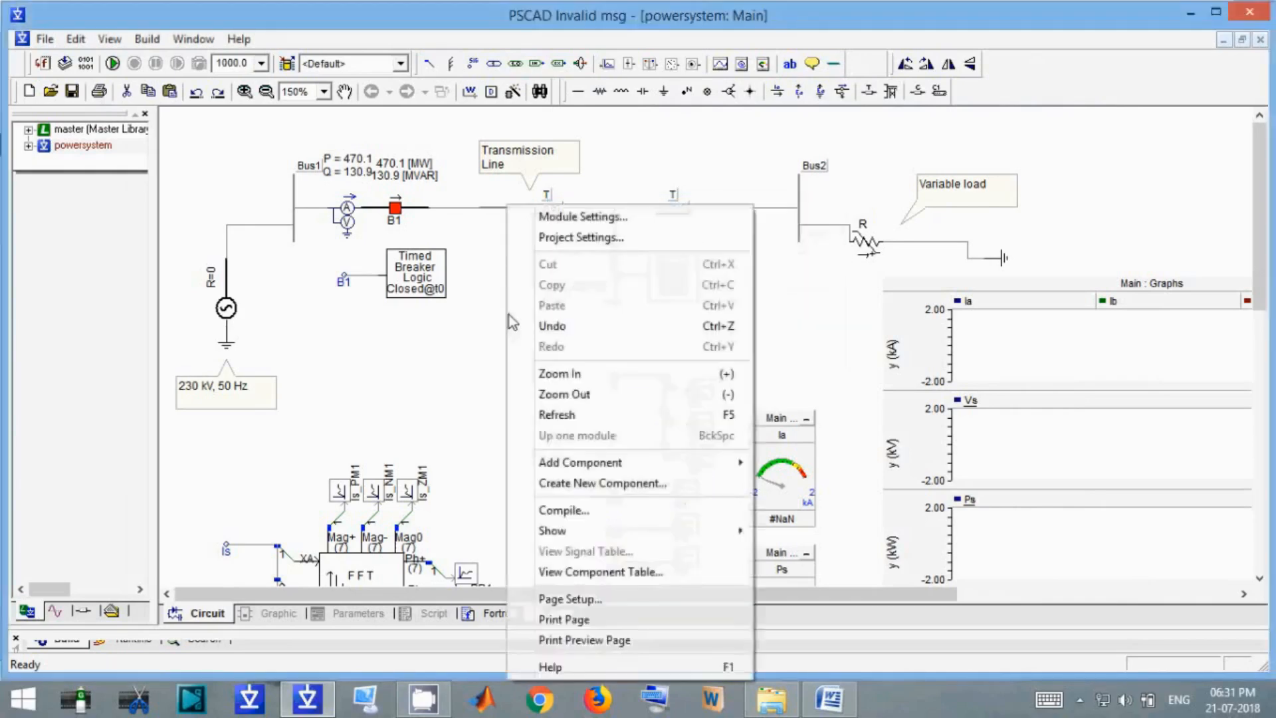
click(582, 238)
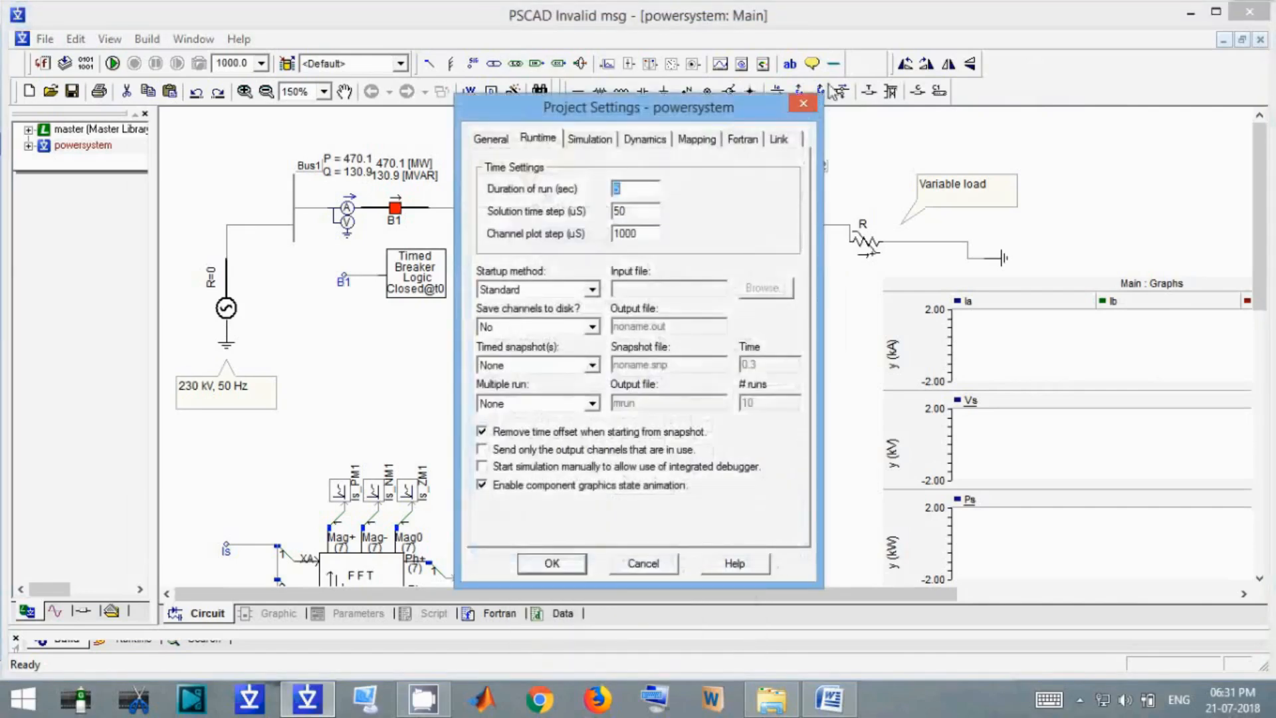
click(807, 103)
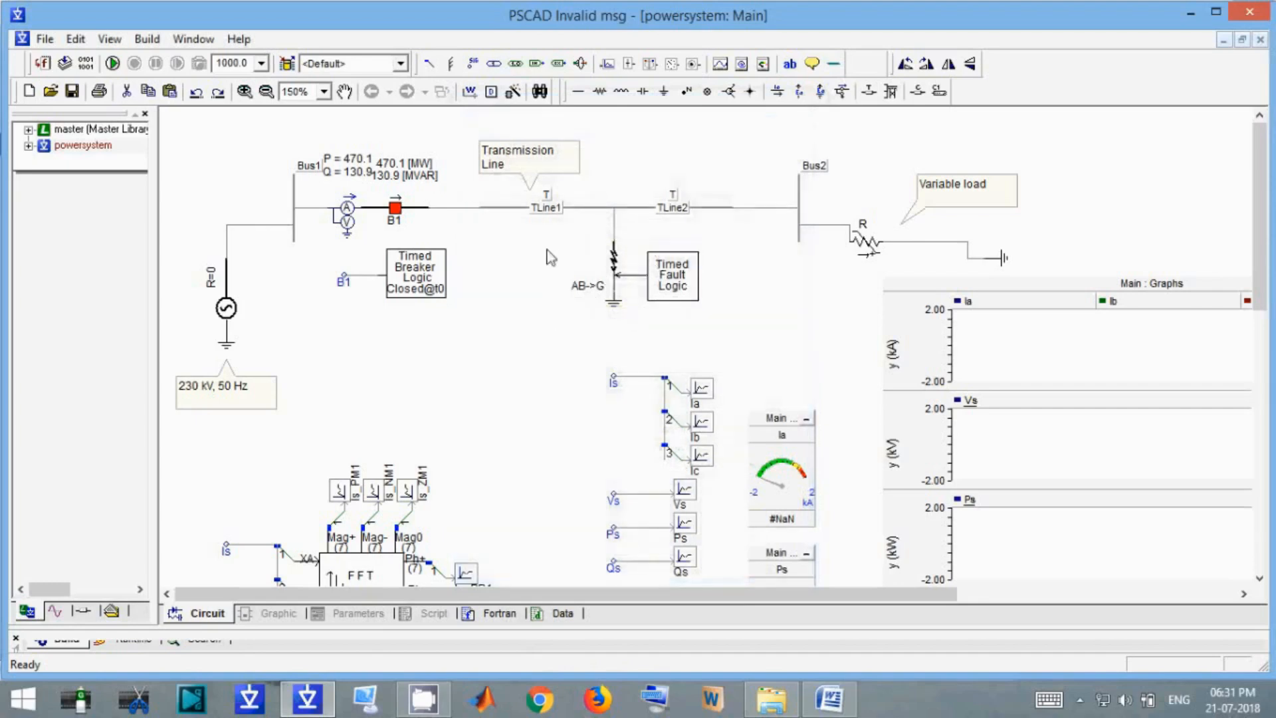
Examine the cross-section data of transmission line TLine1, particularly the manually entered positive-sequence reactance.
double_click(546, 208)
click(690, 259)
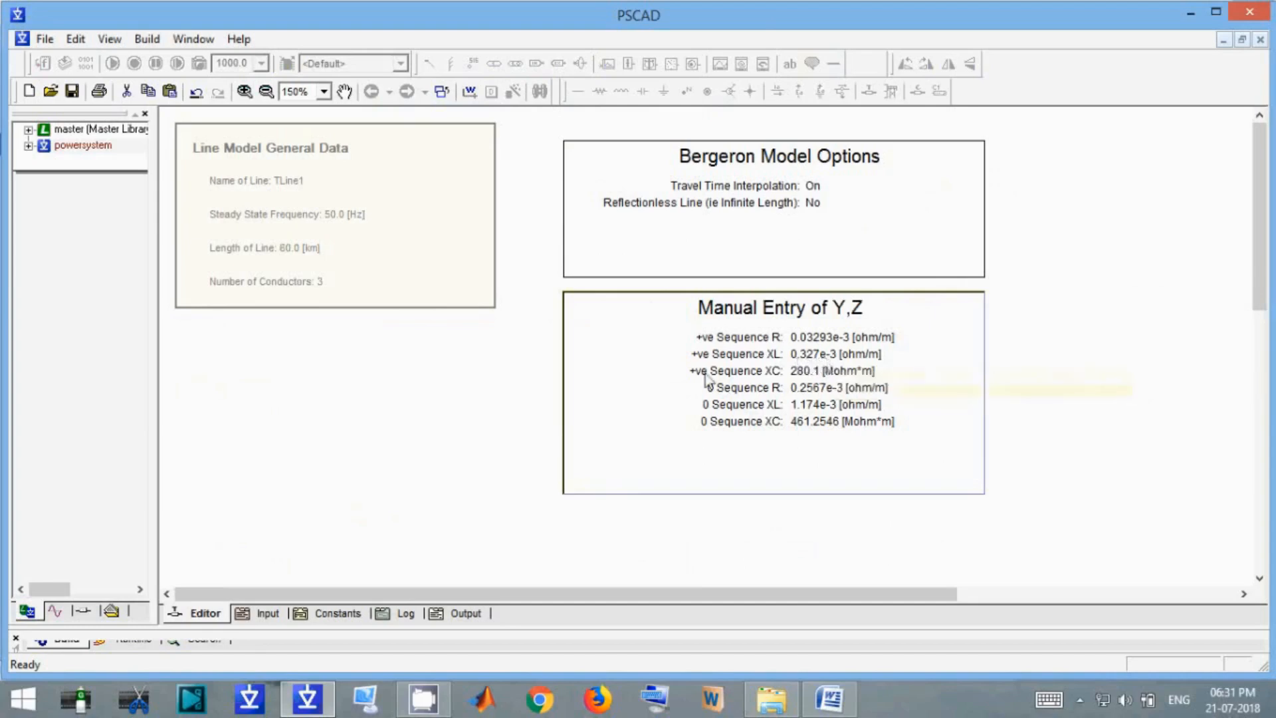
double_click(456, 412)
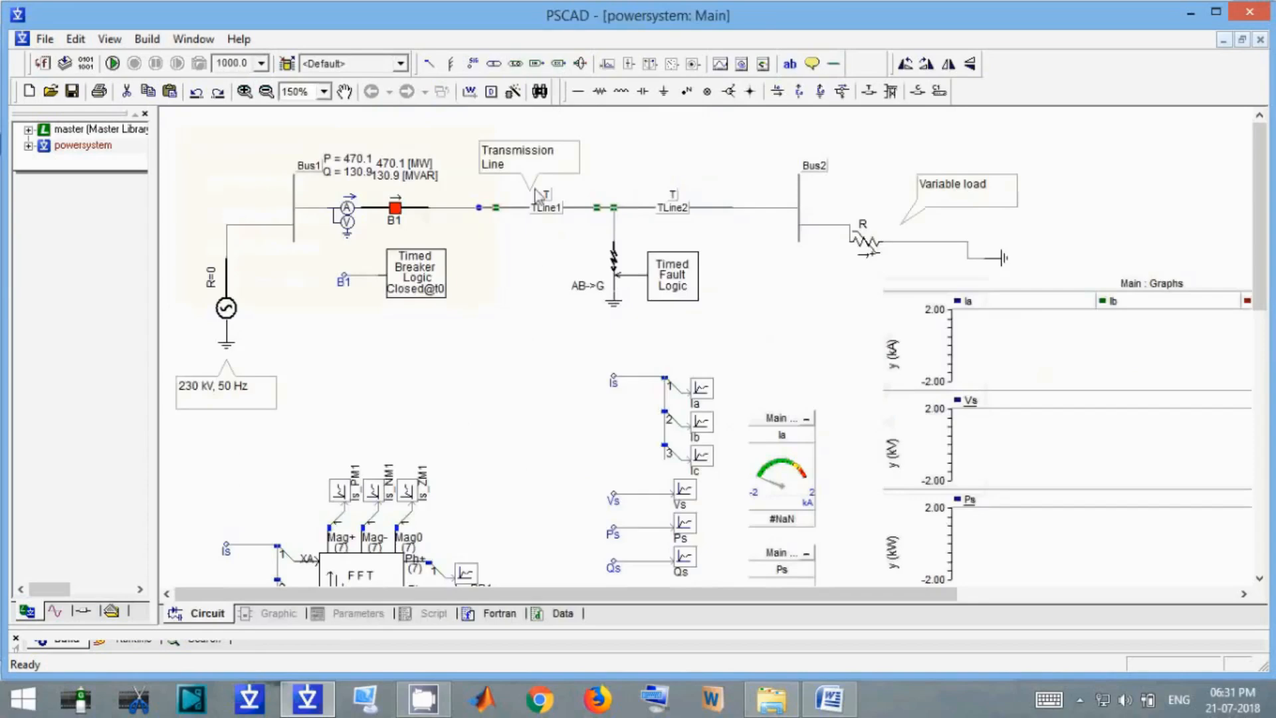
Check the segment lengths in the configurations of transmission lines TLine1 and TLine2.
double_click(548, 206)
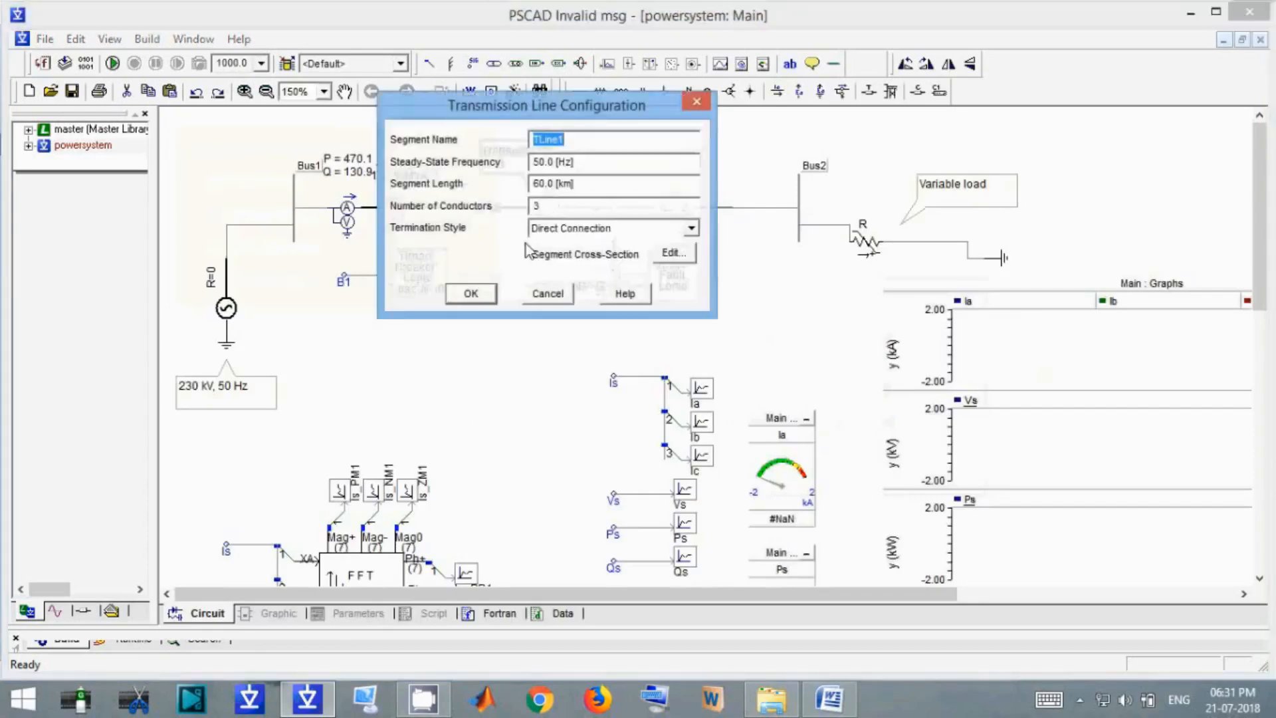
click(470, 294)
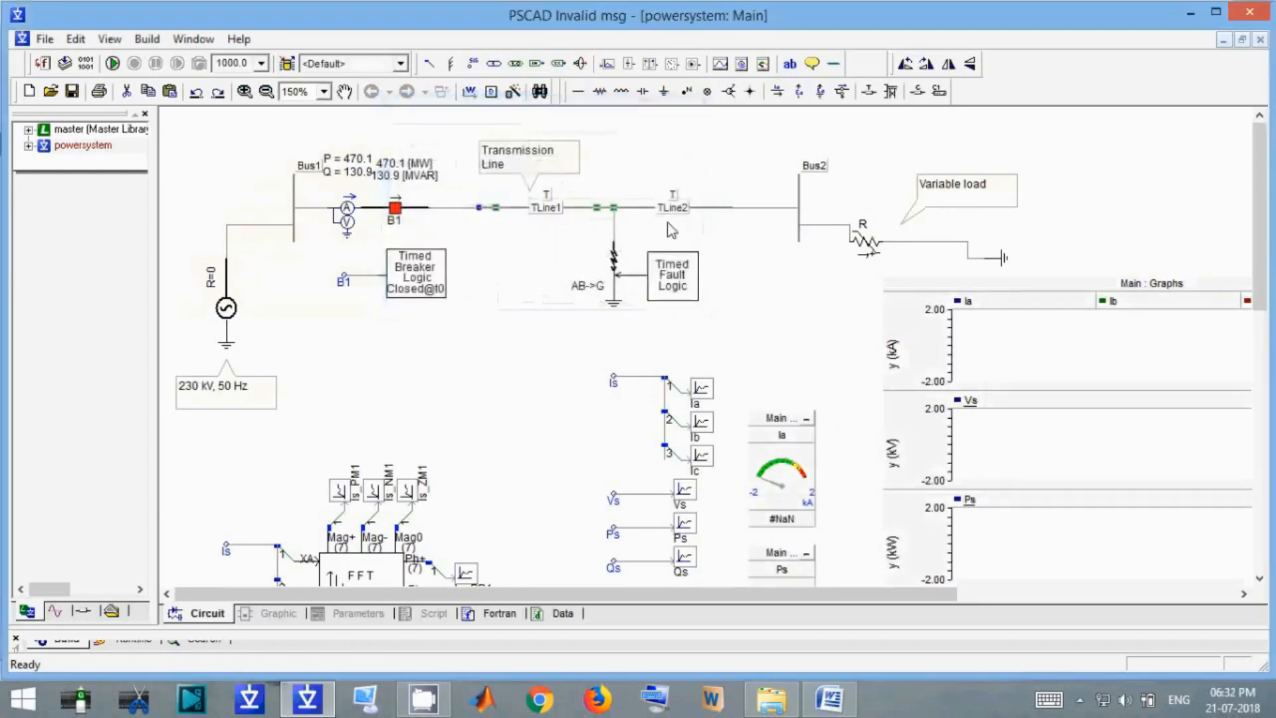
double_click(677, 210)
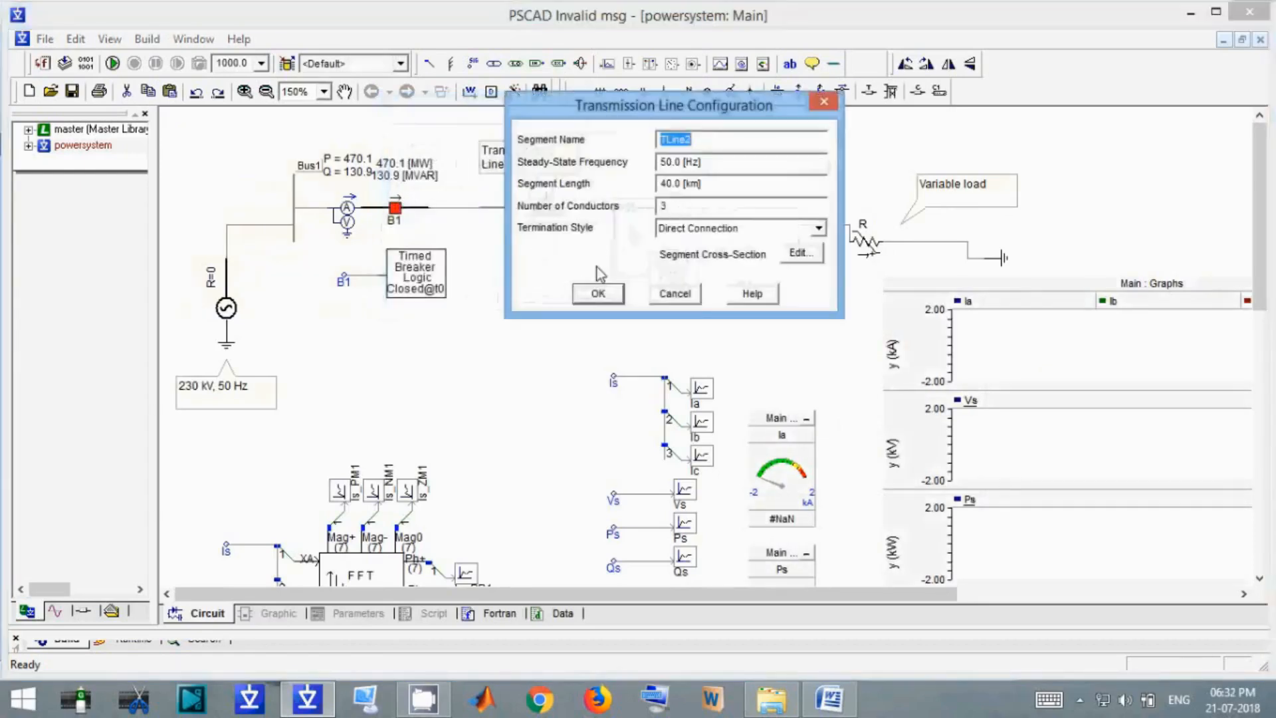
click(598, 294)
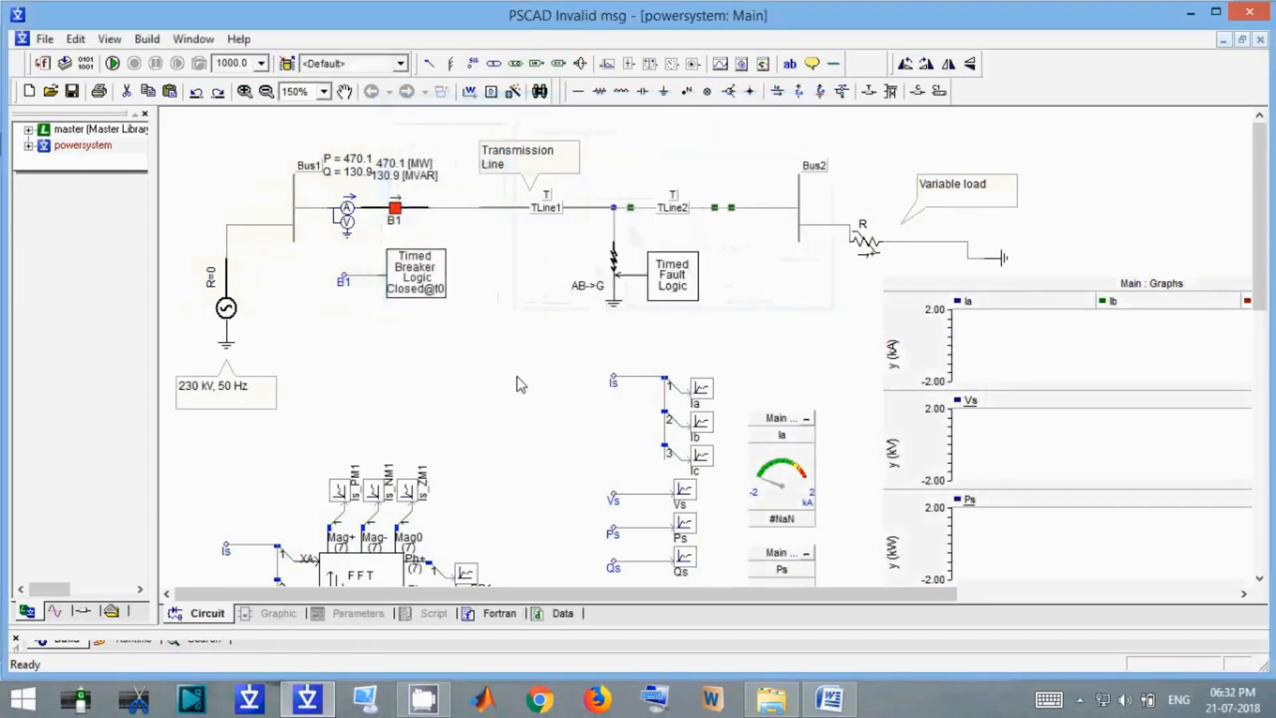
Open Calculator and compute 100 * 0.327, multiplied by 0.3, for the compensating reactance.
key(super+r)
text(calc)
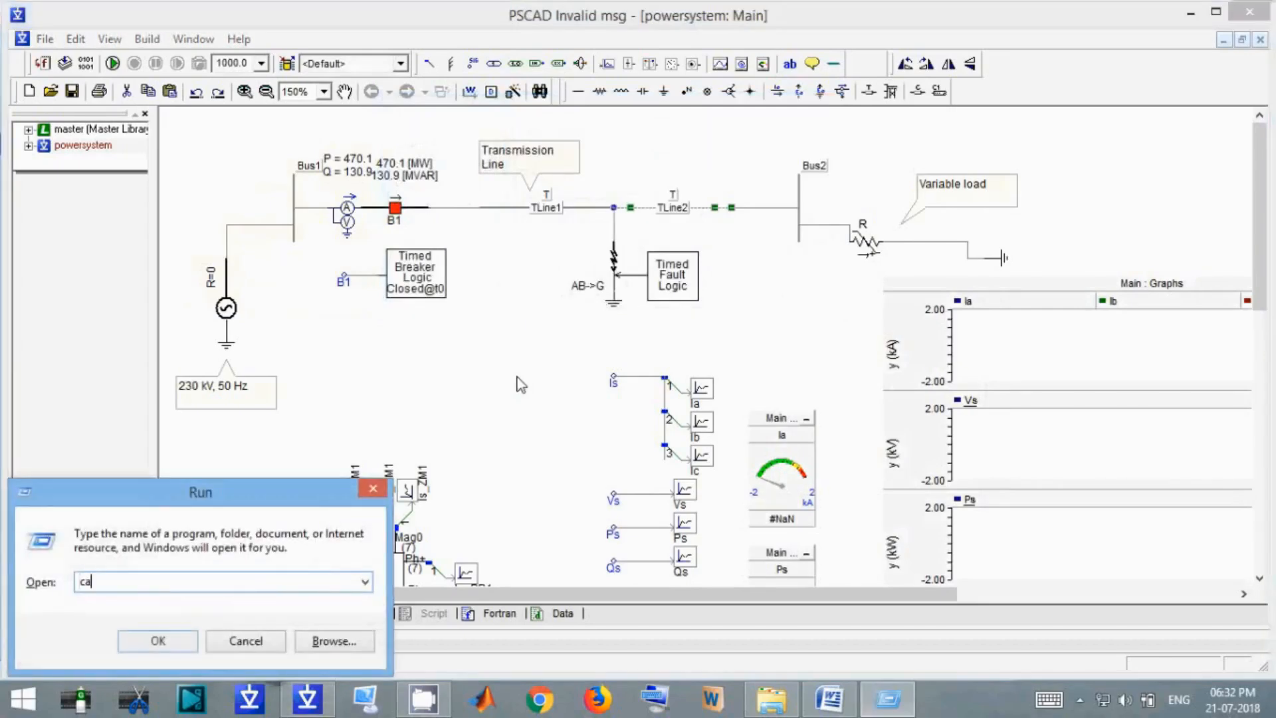
key(Return)
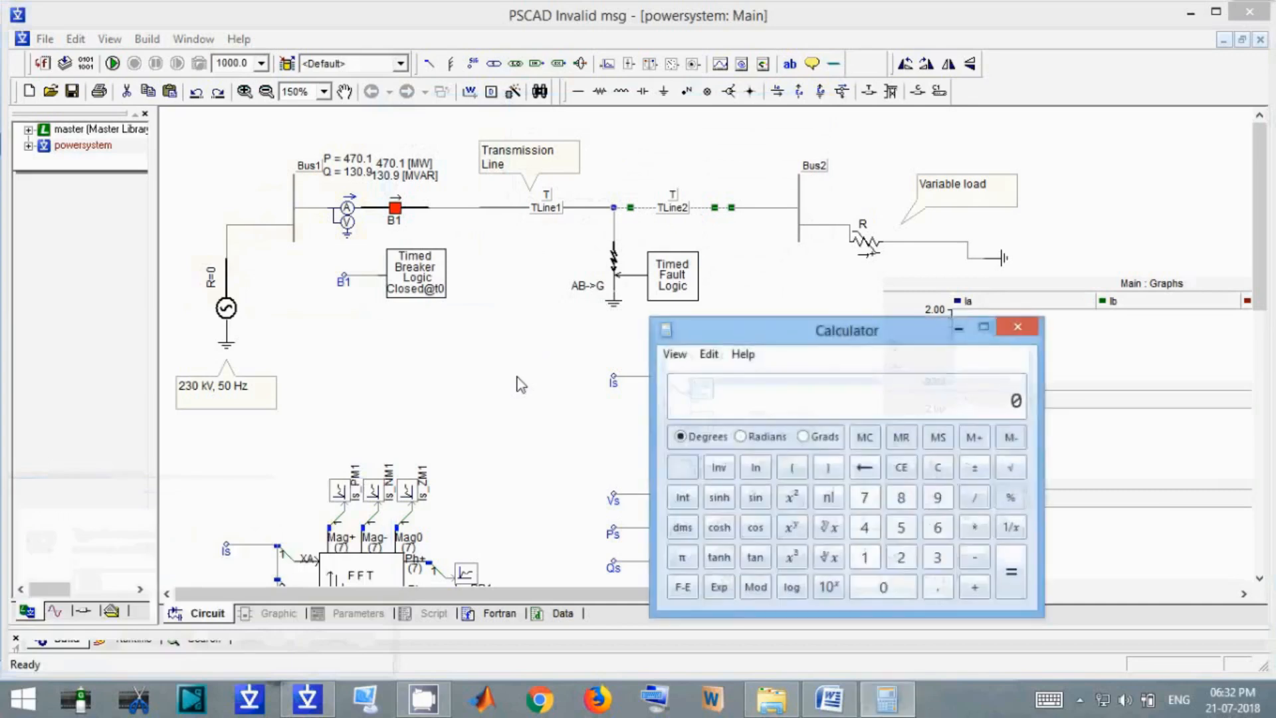
text(100 * )
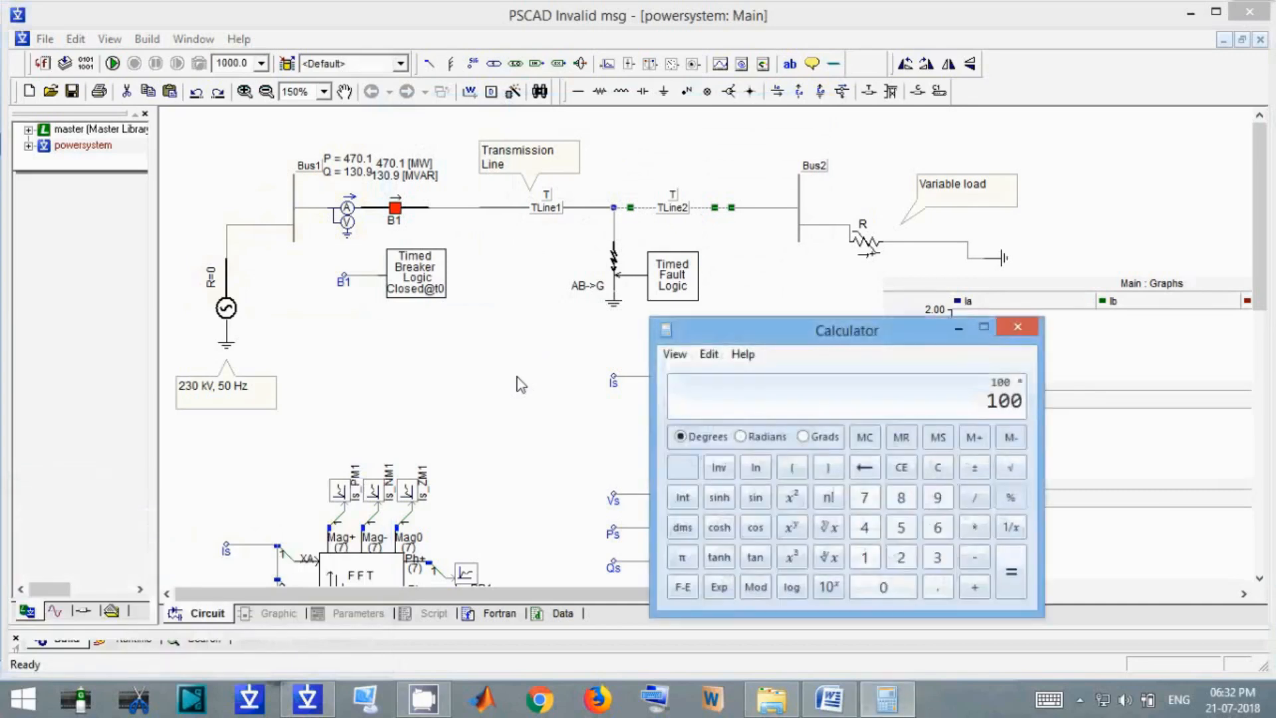
text(0.327)
key(Return)
key(asterisk)
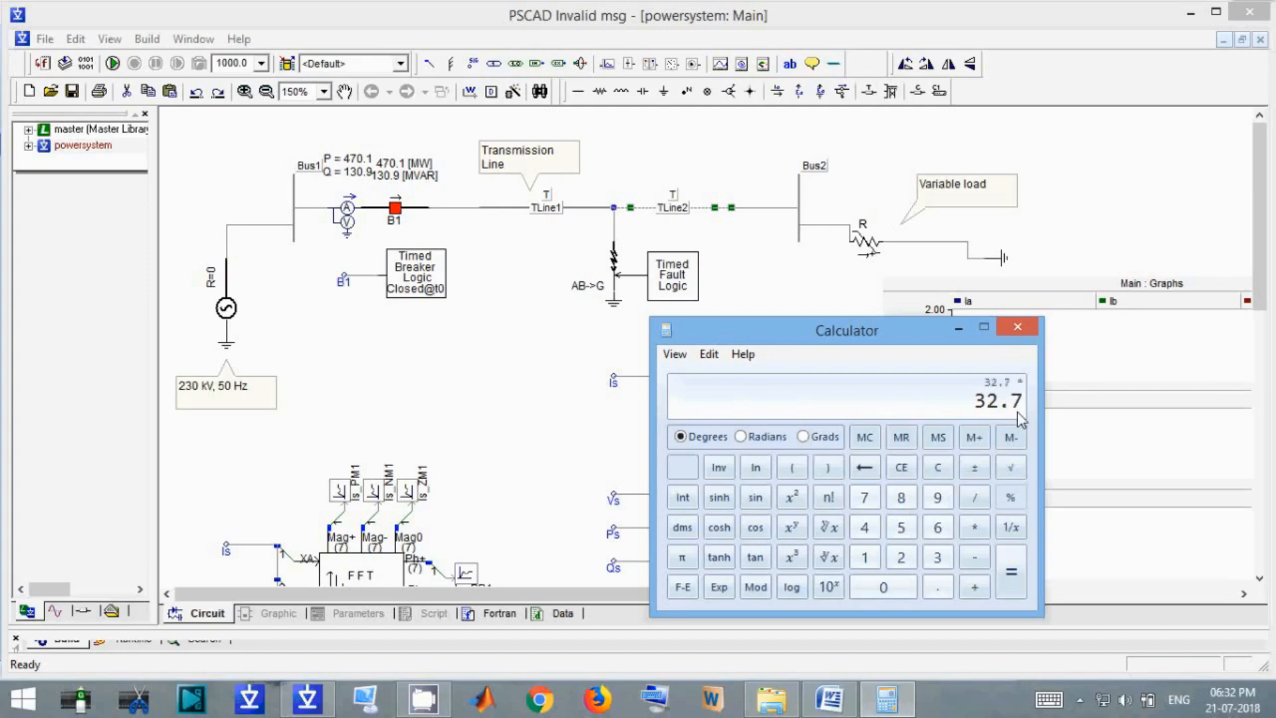
text(0.3)
key(Return)
Switch to the Word tutorial document and add an unnumbered line reading "9.81ohm" below item [4].
click(831, 699)
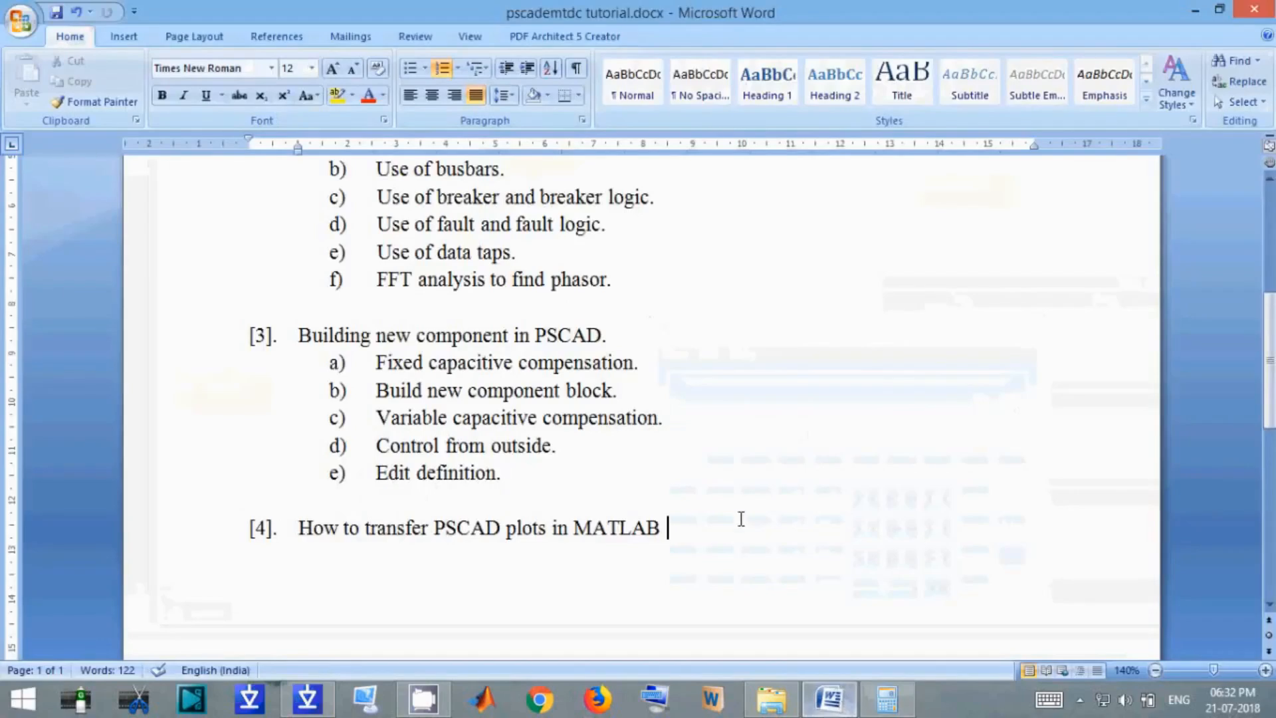
key(Return)
key(BackSpace)
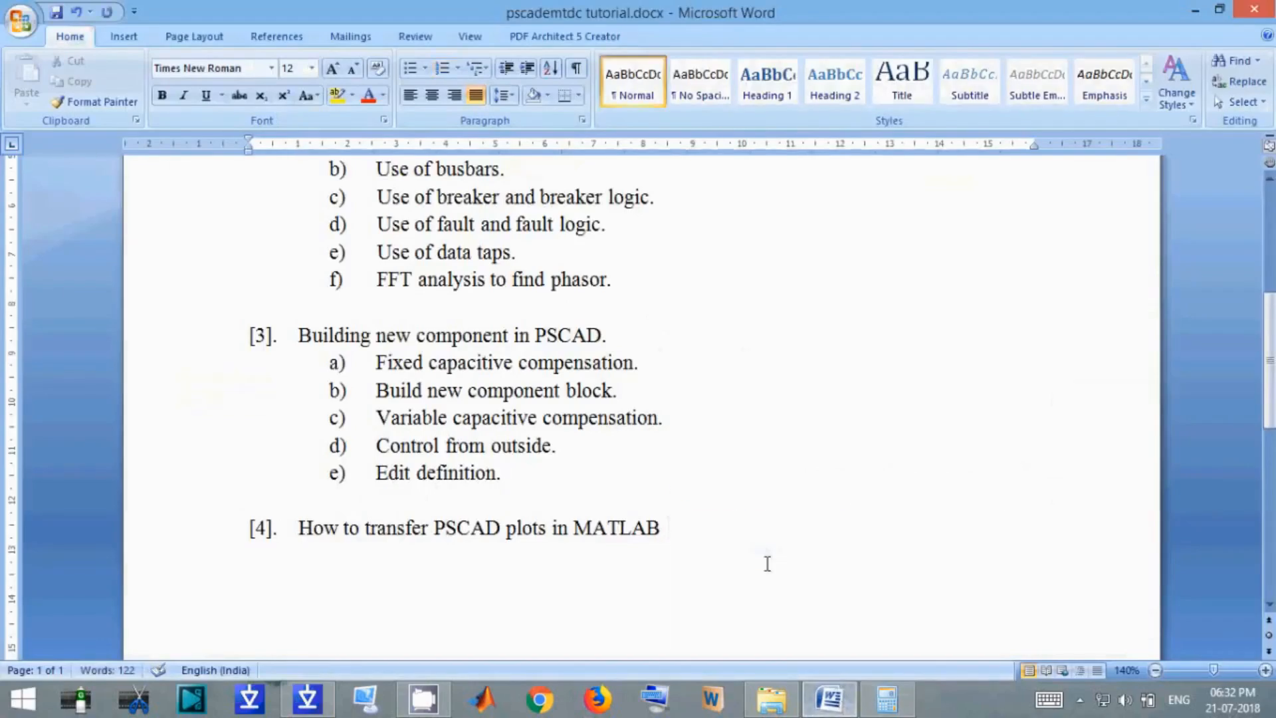
text(9.81ohm)
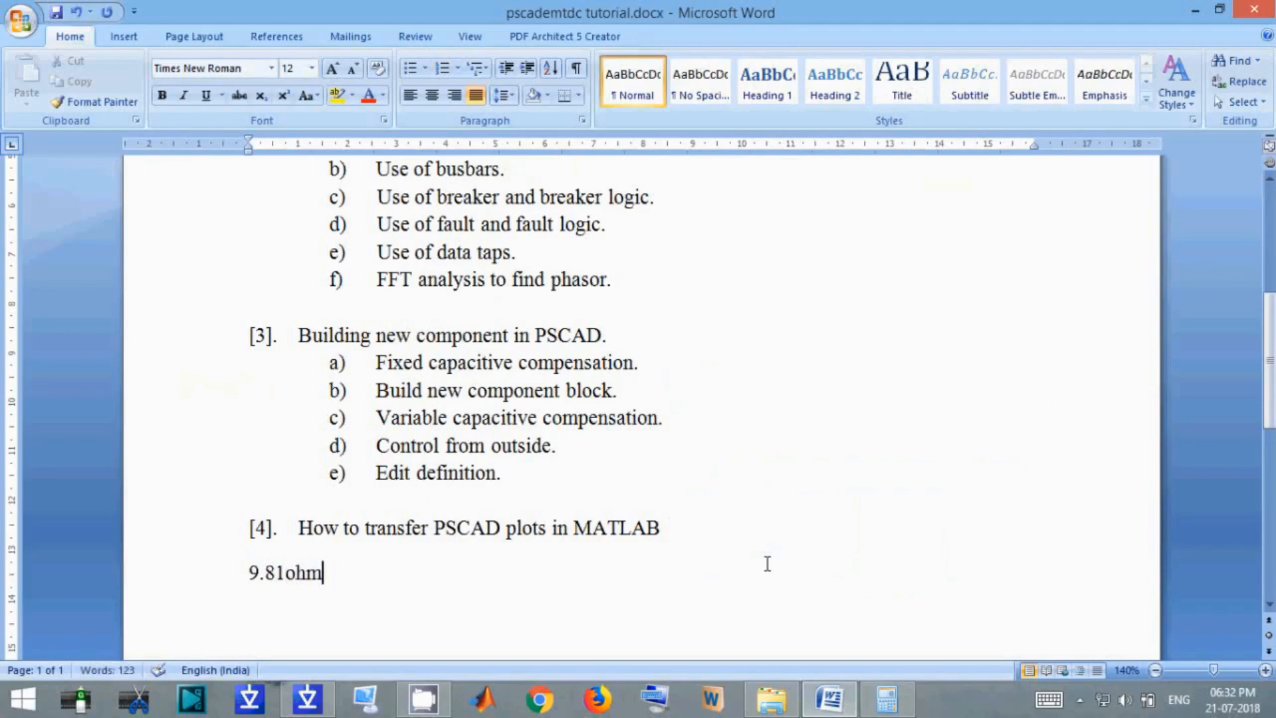
Write the capacitive reactance formula "Xc=1/(wC)" on a new line below 9.81ohm.
key(Return)
text(Xc=1/())
key(Left)
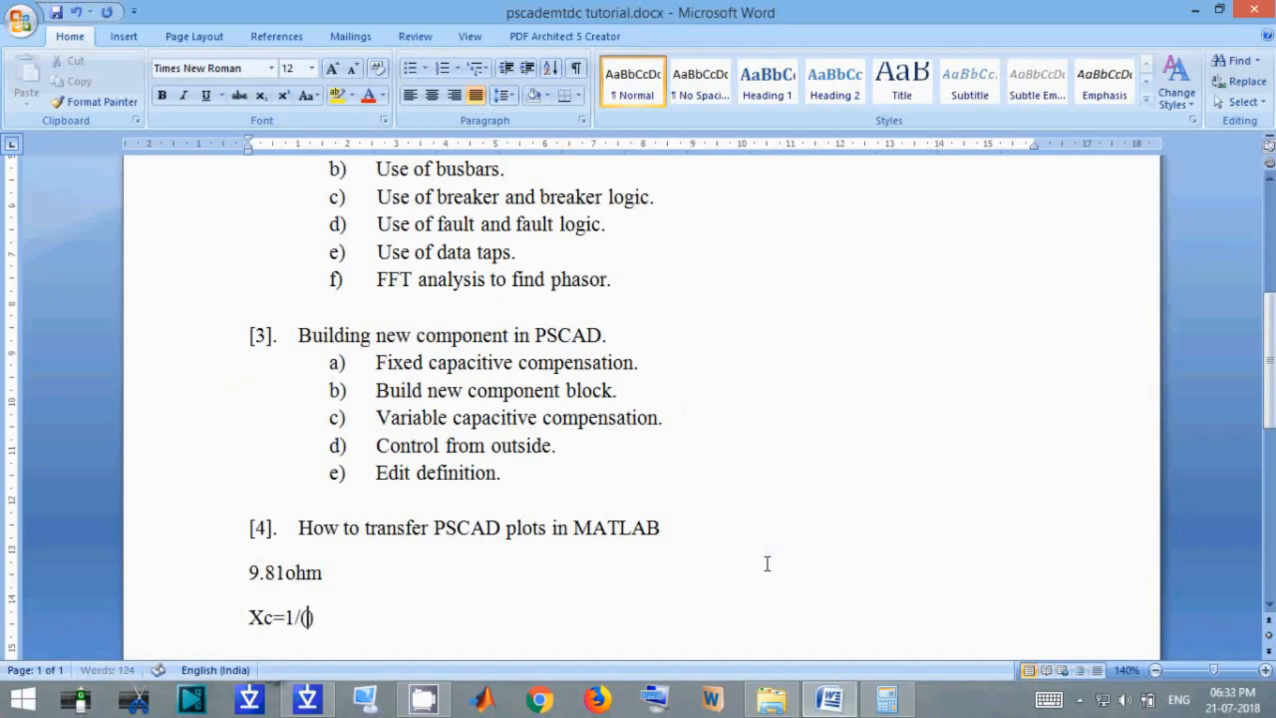
text(wC)
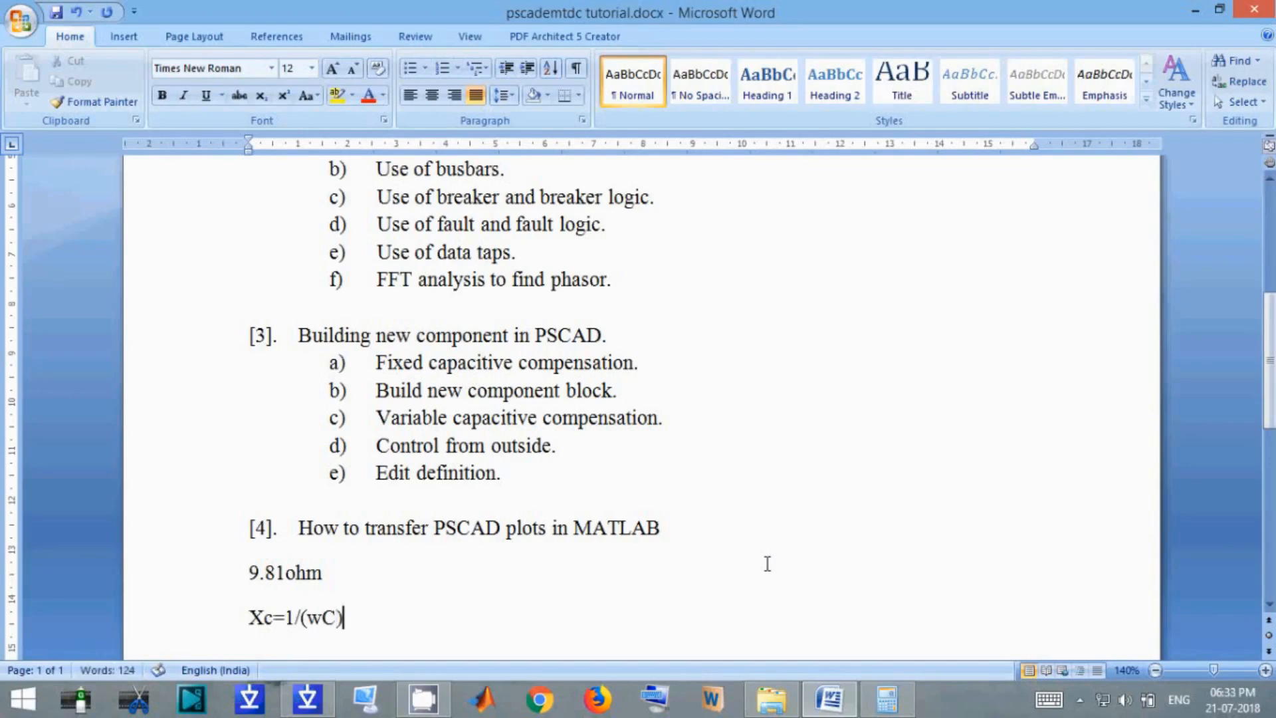
Add the angular frequency formula "W=2*pi*f" and, on the line below it, "=2*pi*50".
key(Return)
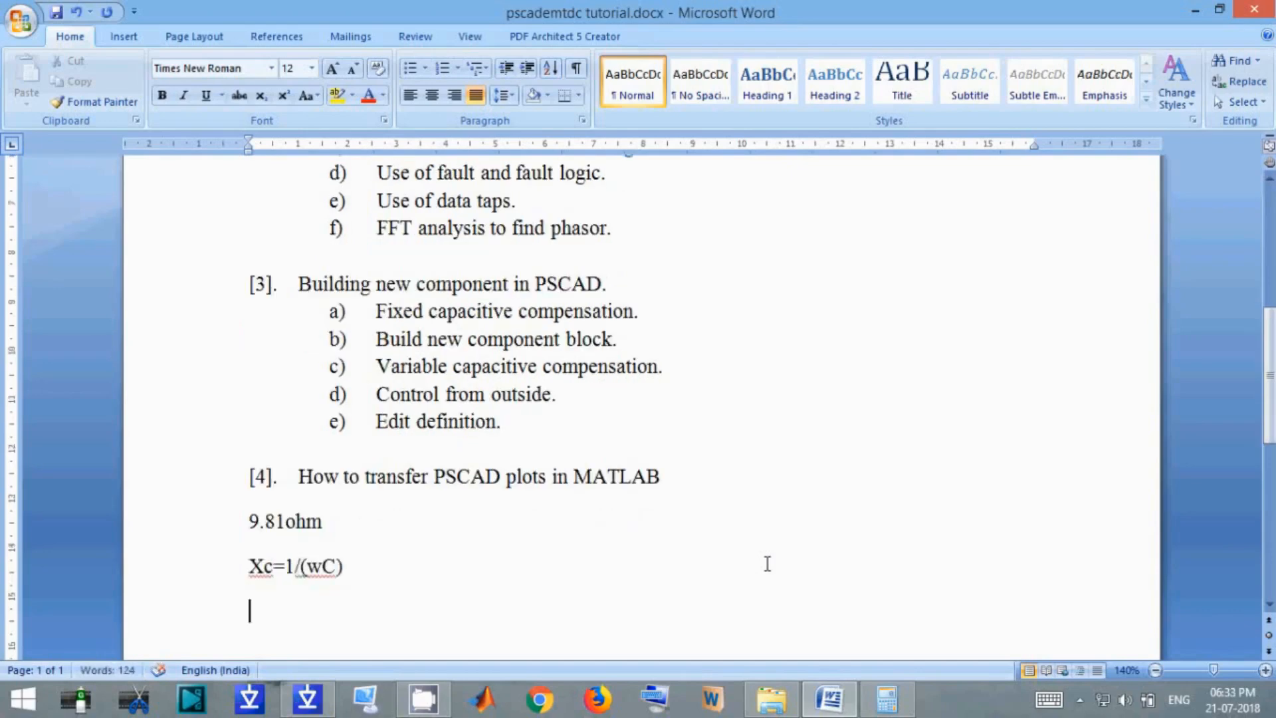
text(w=2*pi)
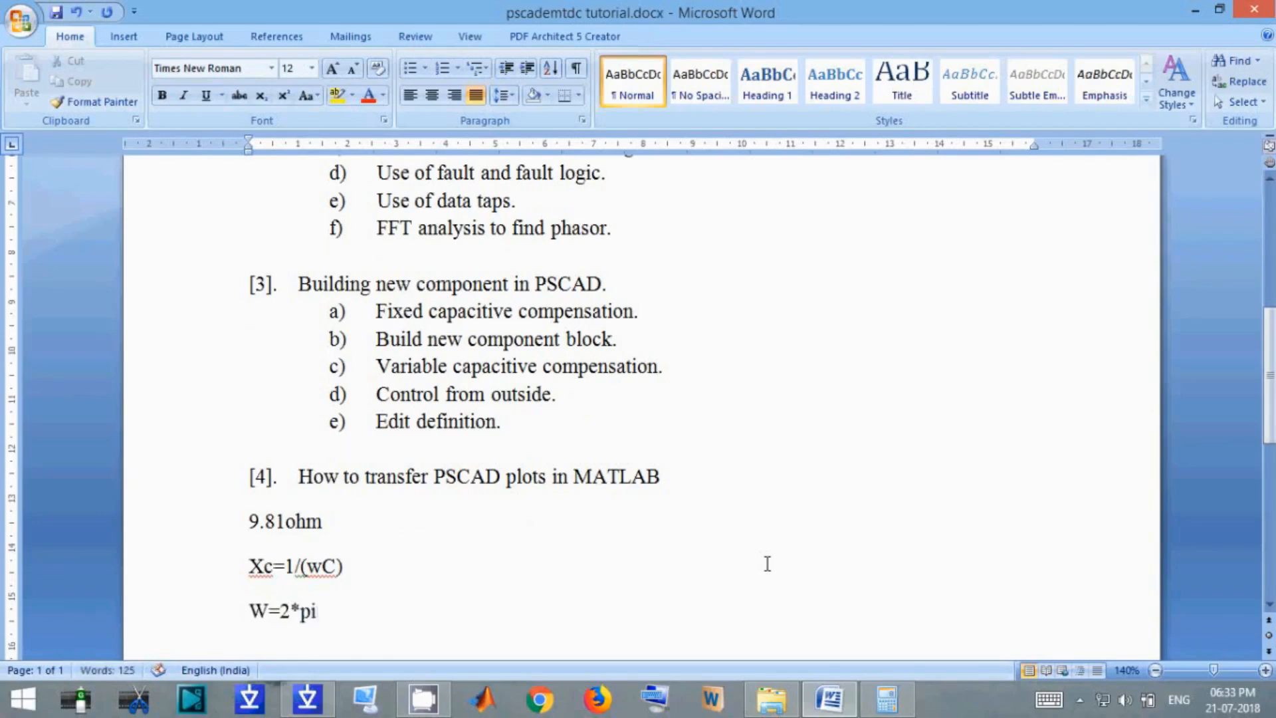
text(*f)
key(Return)
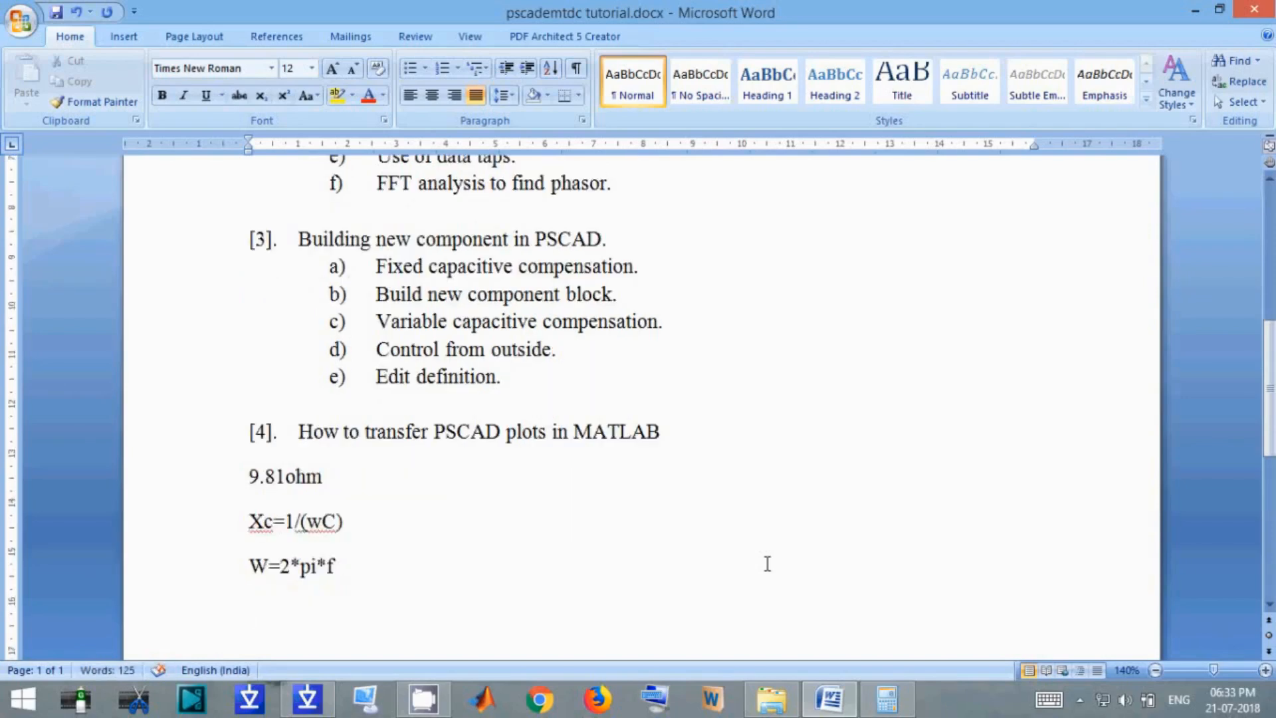
text(=2*pi)
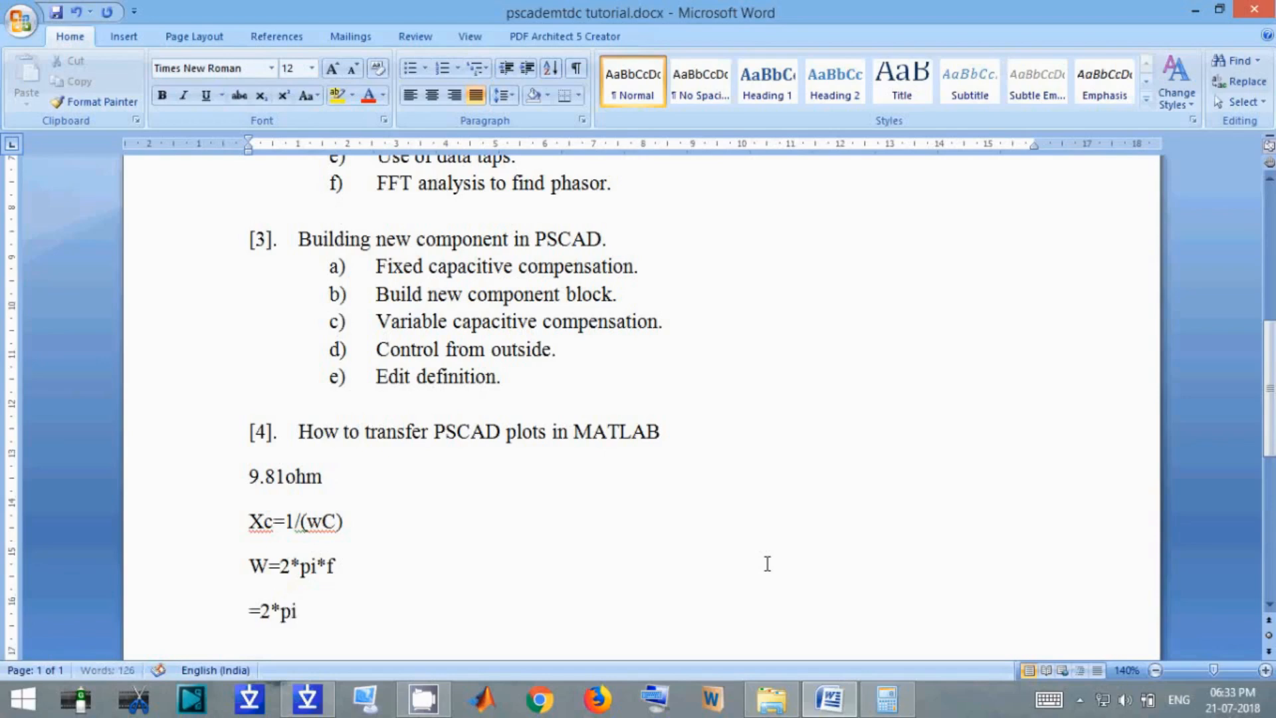
text(*50)
Compute 2*pi*50 in Calculator, close it, and append "=314.16" to the angular frequency line in the document.
click(908, 699)
text(2)
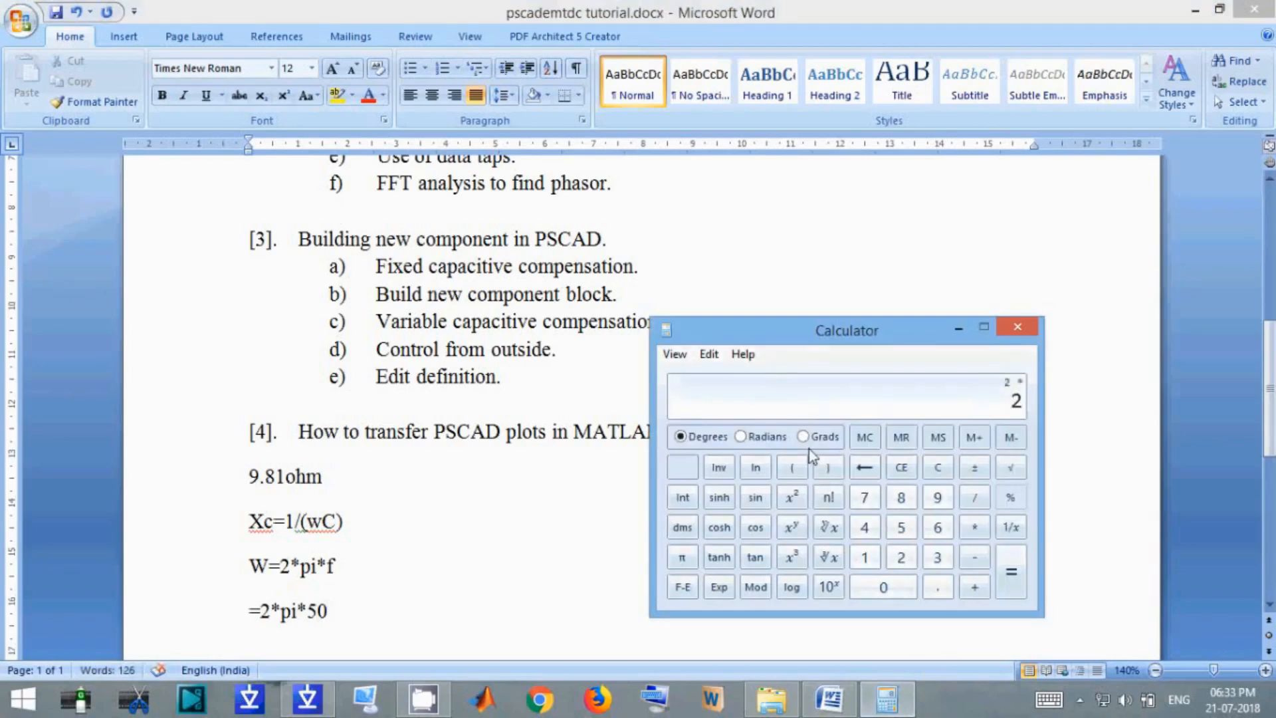
click(681, 557)
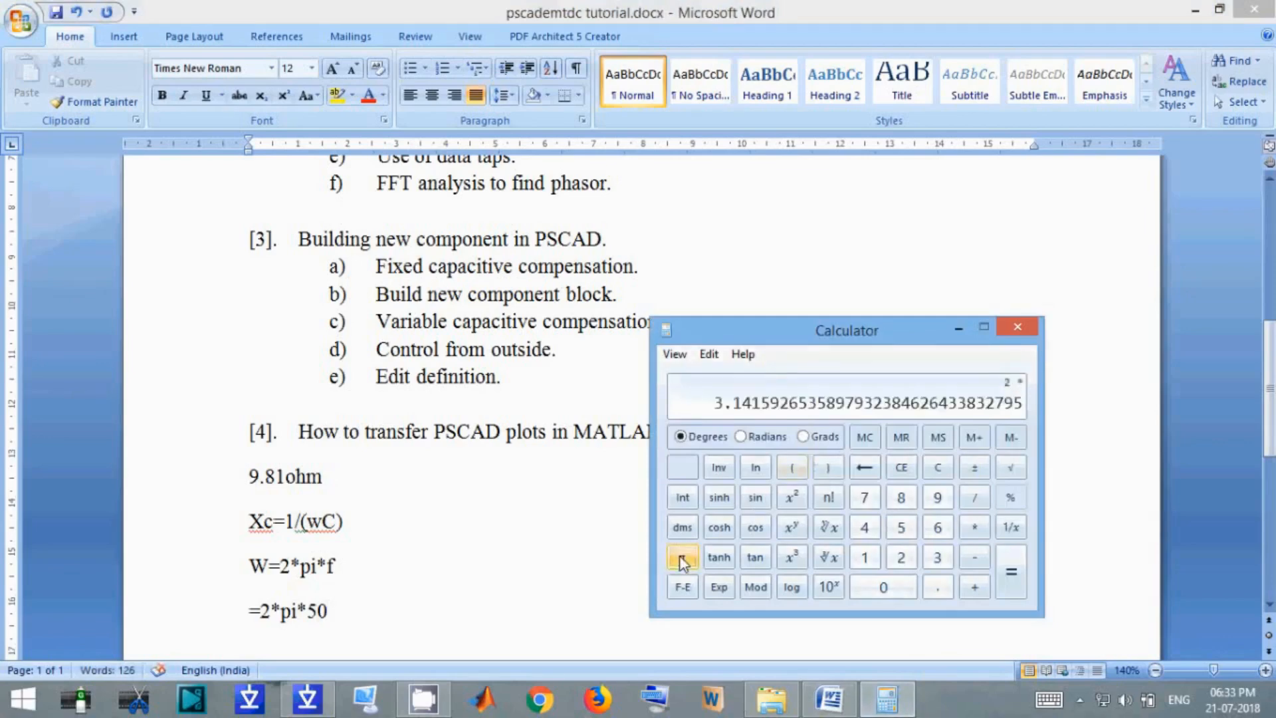
key(asterisk)
text(50)
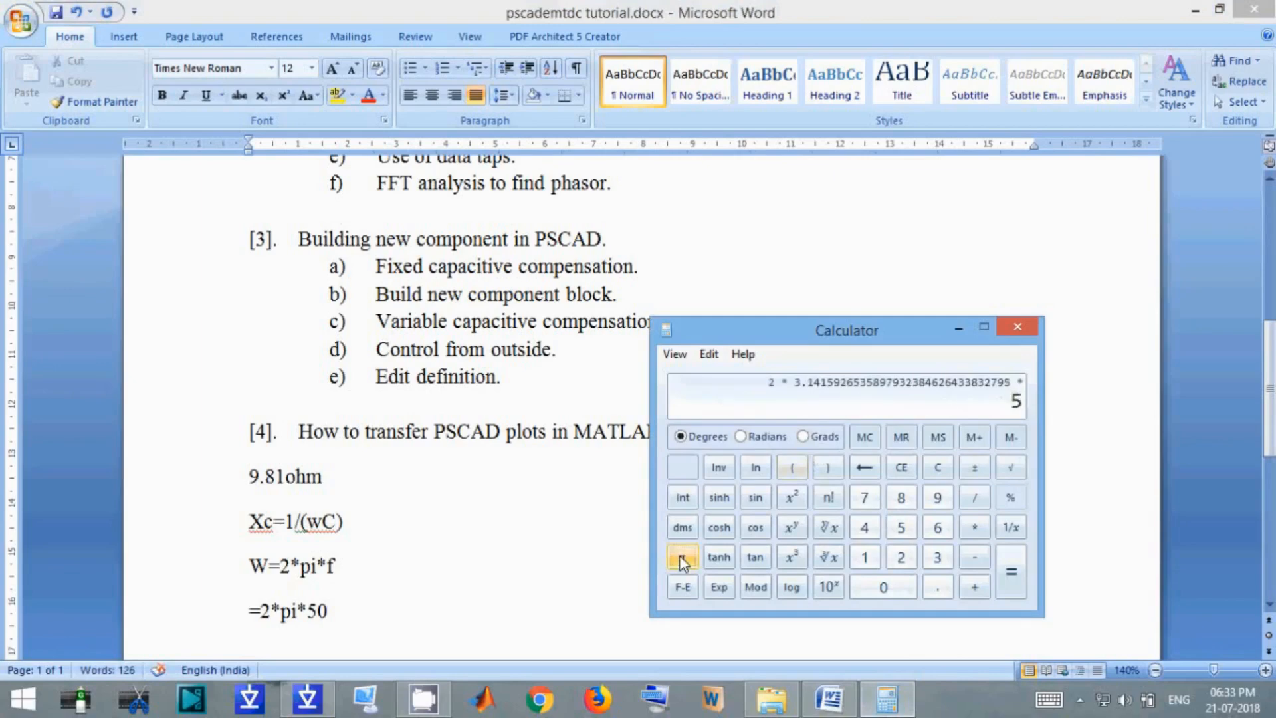
key(Return)
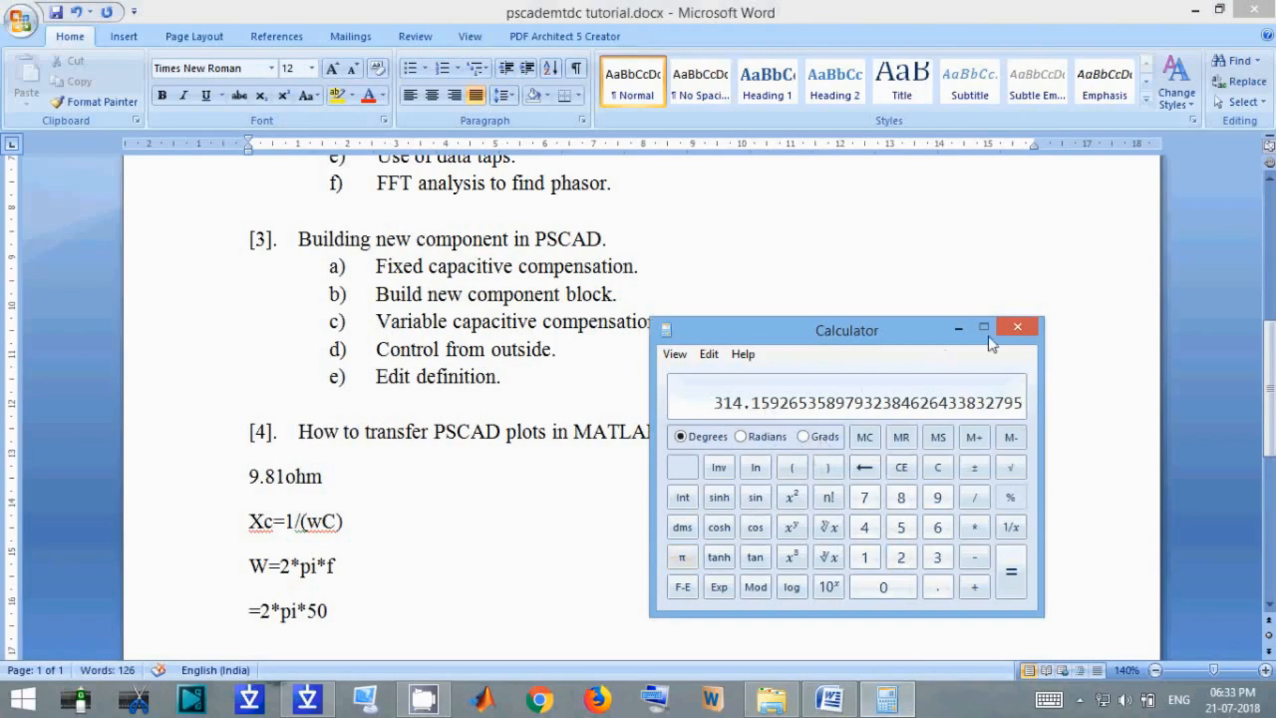
click(1017, 326)
text(=)
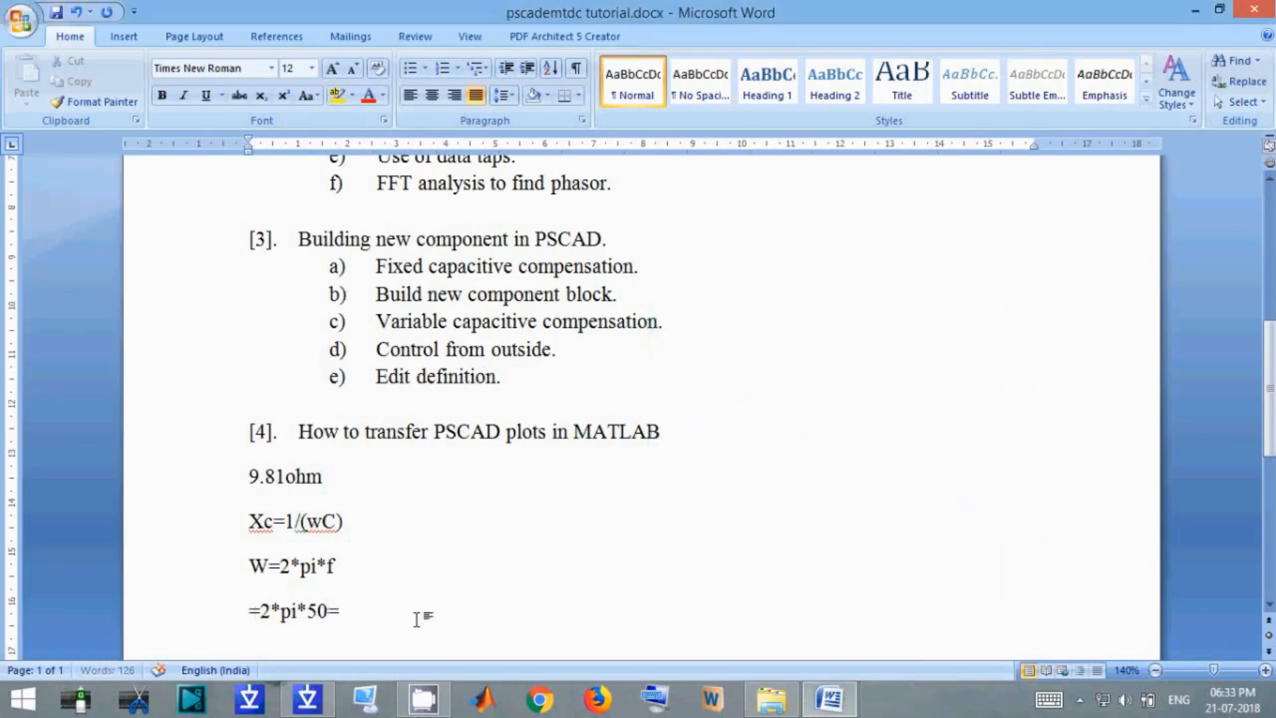
text(314.16)
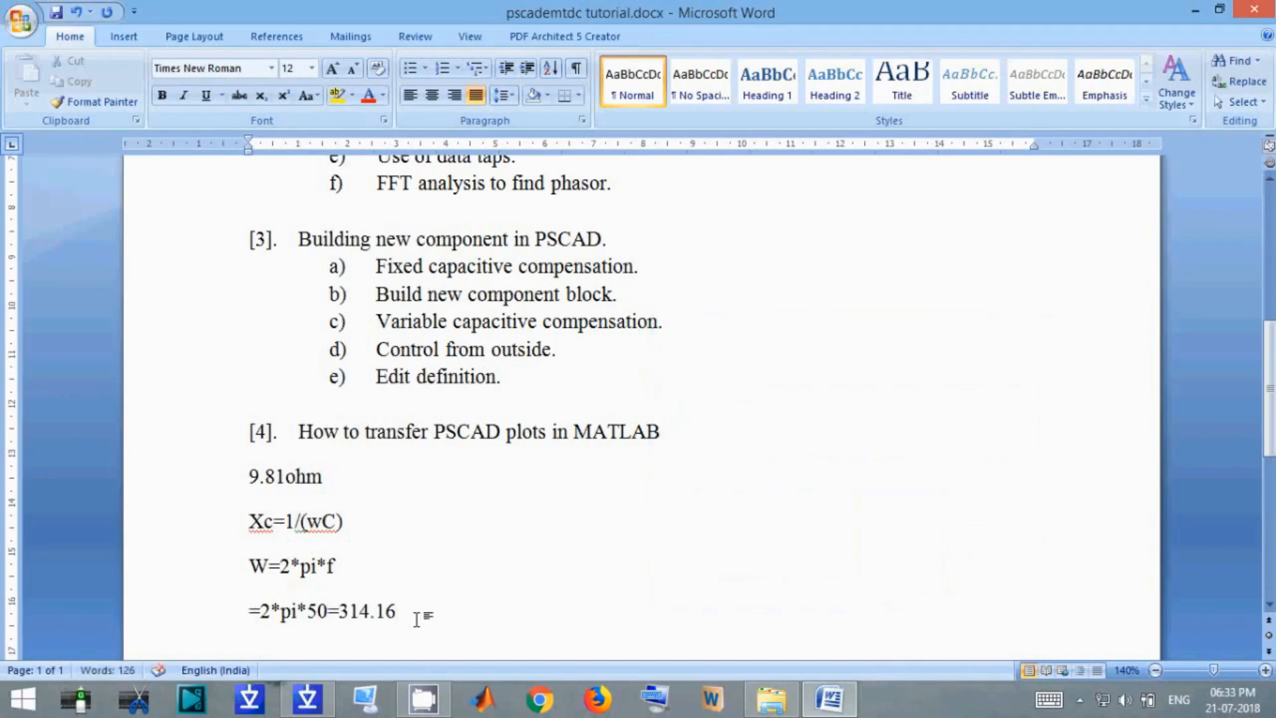
Write the substituted reactance equation "9.81=1/(314.16*C)" on a new line below the angular frequency.
scroll(417, 620, down, 8)
scroll(417, 619, up, 4)
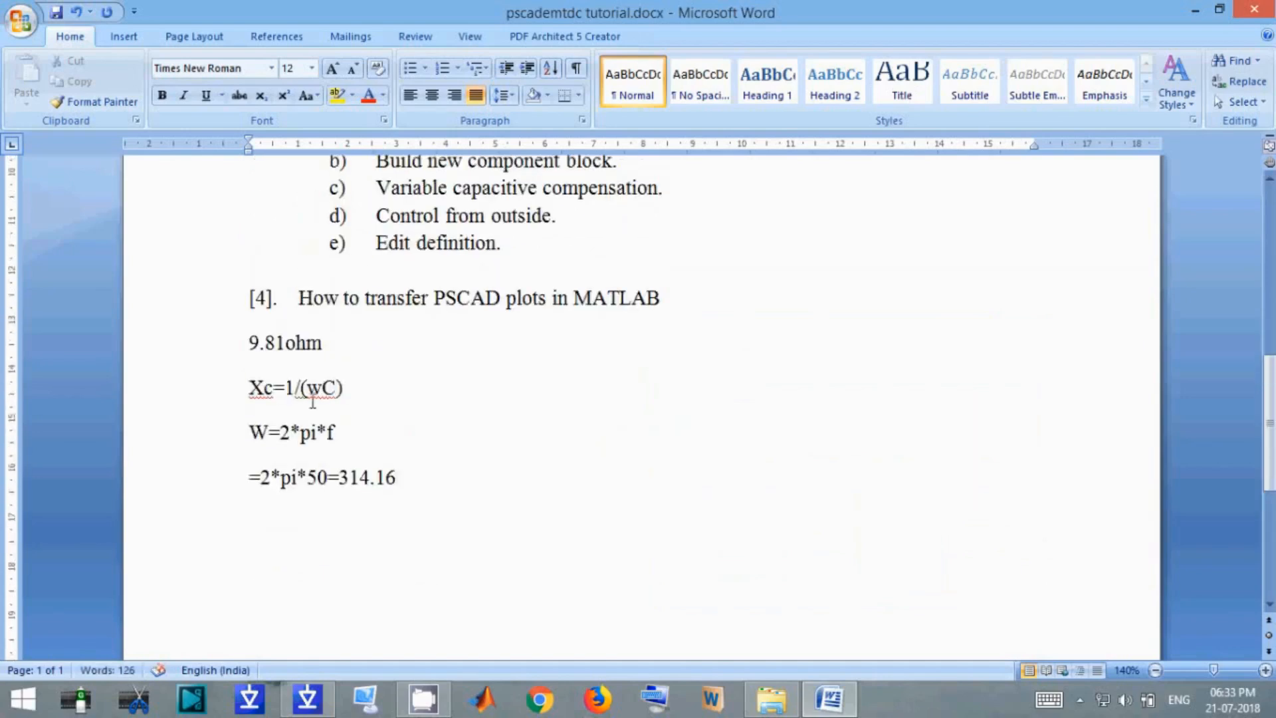
click(305, 532)
text(9.81)
text(=)
text(1/)
text((3))
key(Left)
text(314.0)
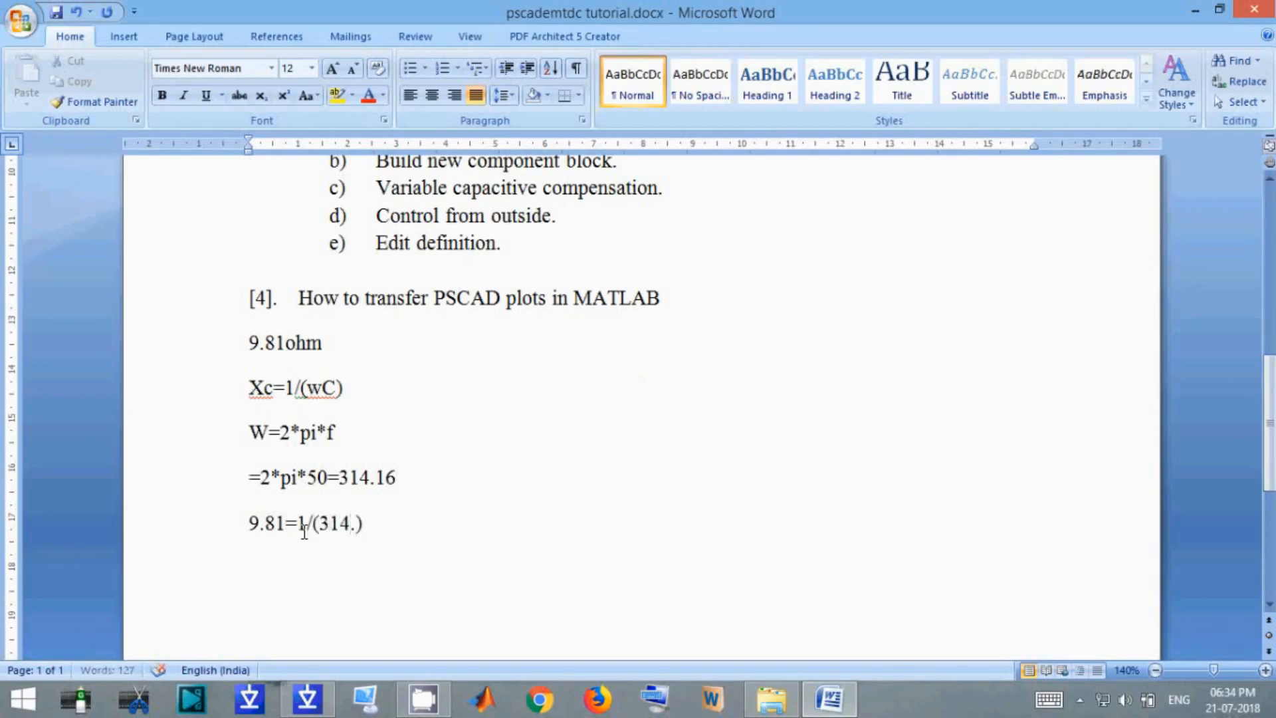
key(BackSpace)
text(16*c)
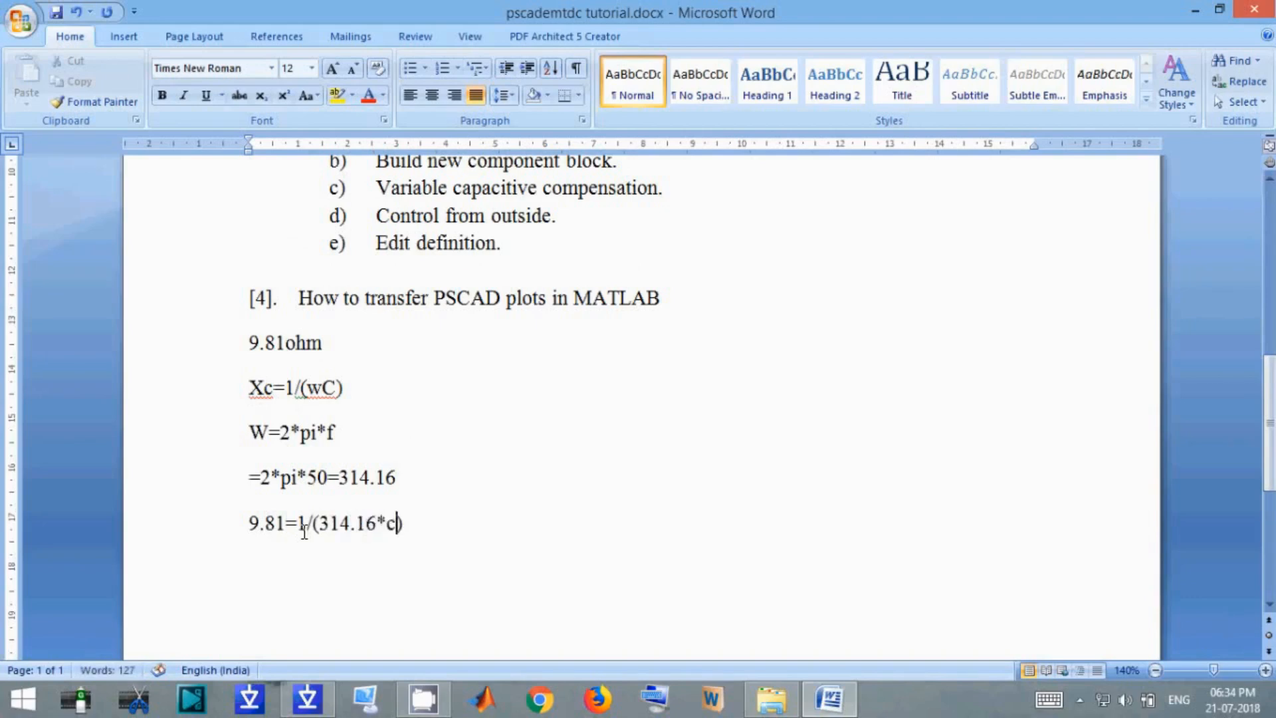
key(BackSpace)
text(C)
Write the capacitance expression "C=1/(9.81*314.16)=" on a new line below the substituted reactance equation.
key(Return)
text(C=1/(9.))
key(Left)
text(9.)
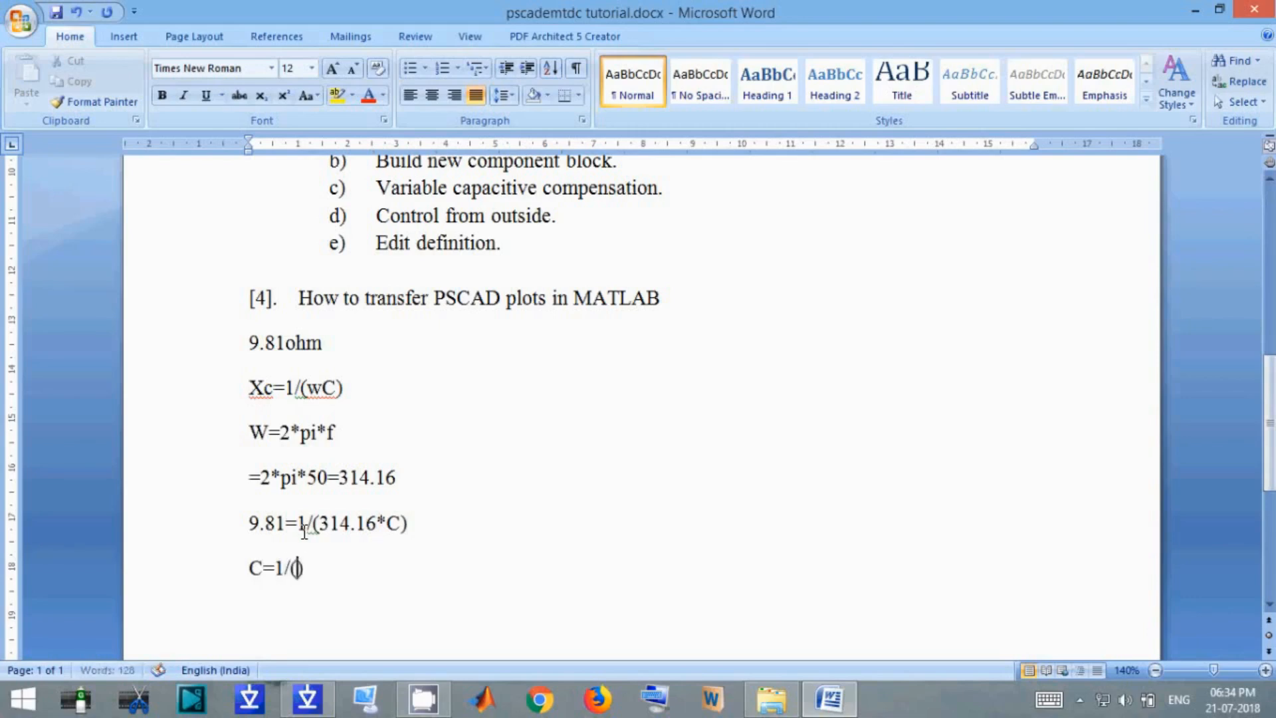
text(81)
text(*314)
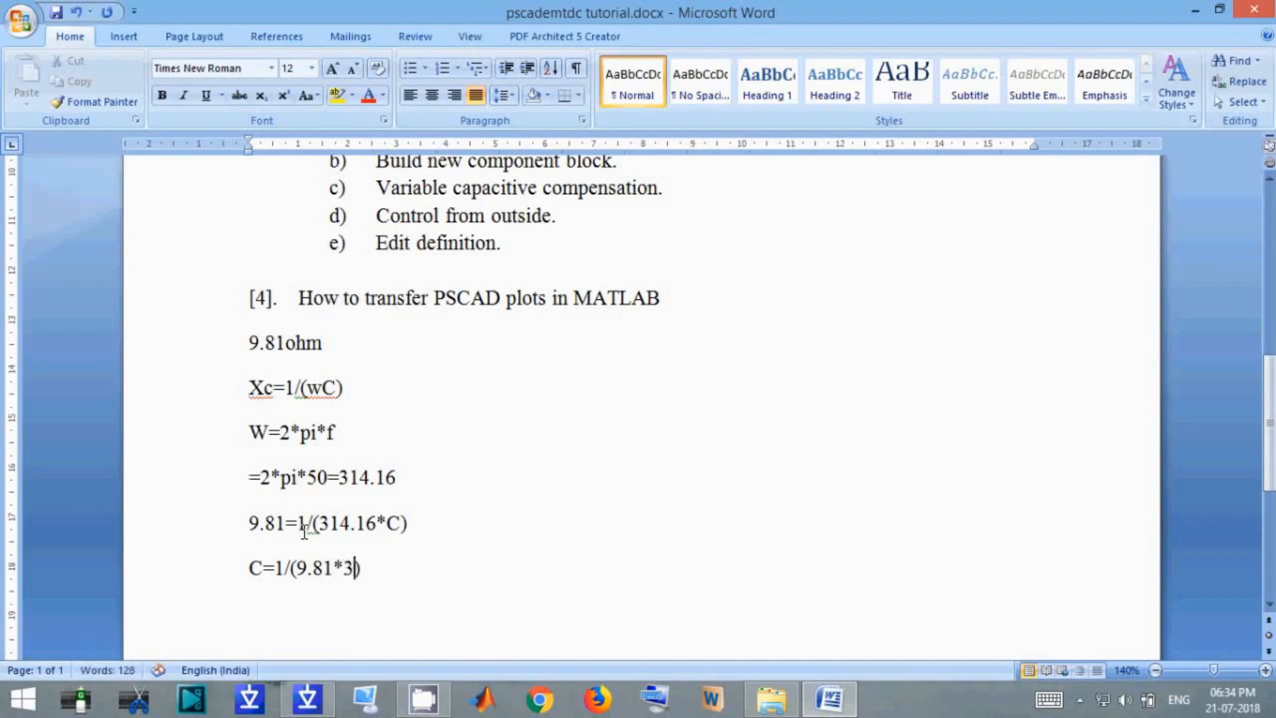
text(.16)
key(End)
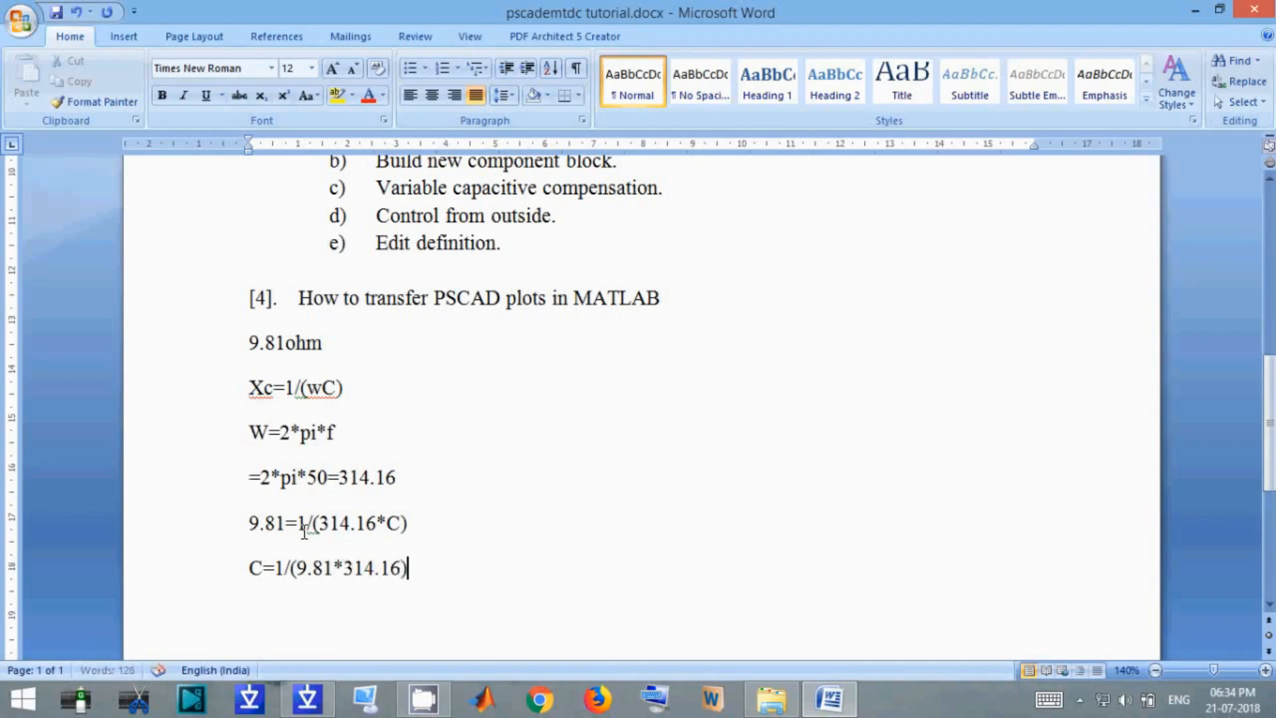
text(=)
Open Calculator, multiply 9.81 by 314.16 and take the reciprocal of the product.
key(super+r)
key(Return)
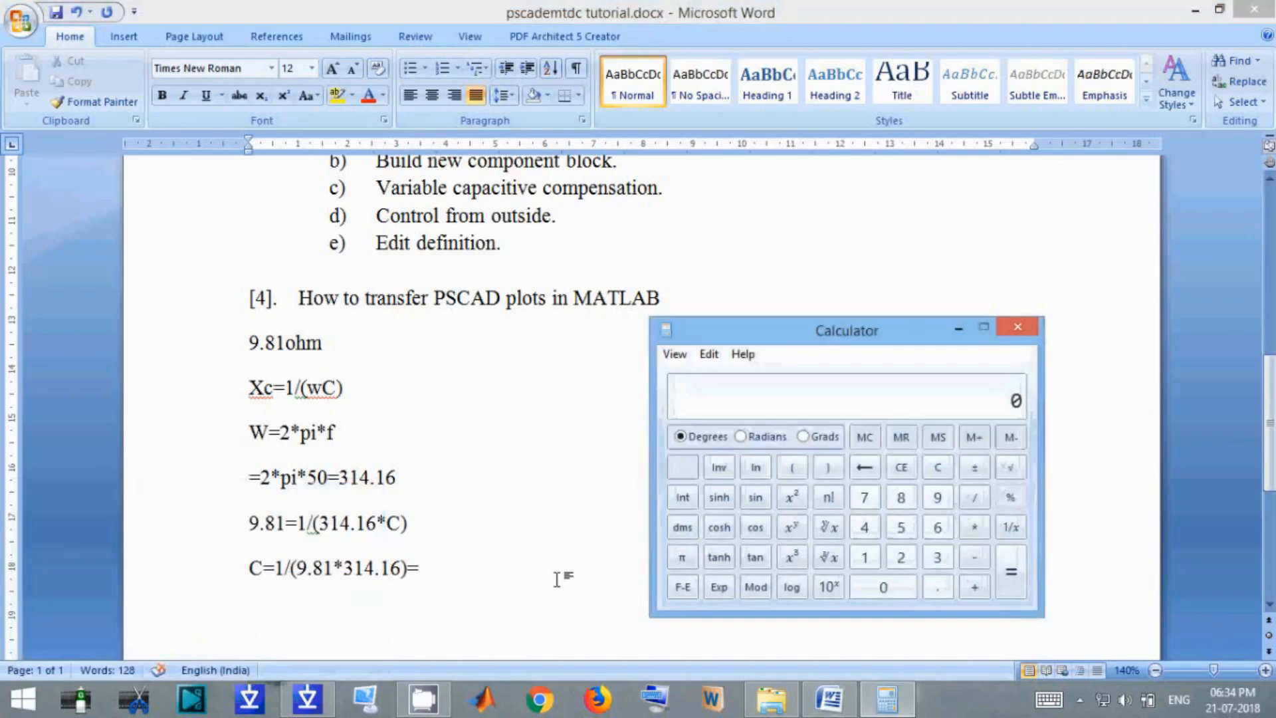
text(9.81 * 314)
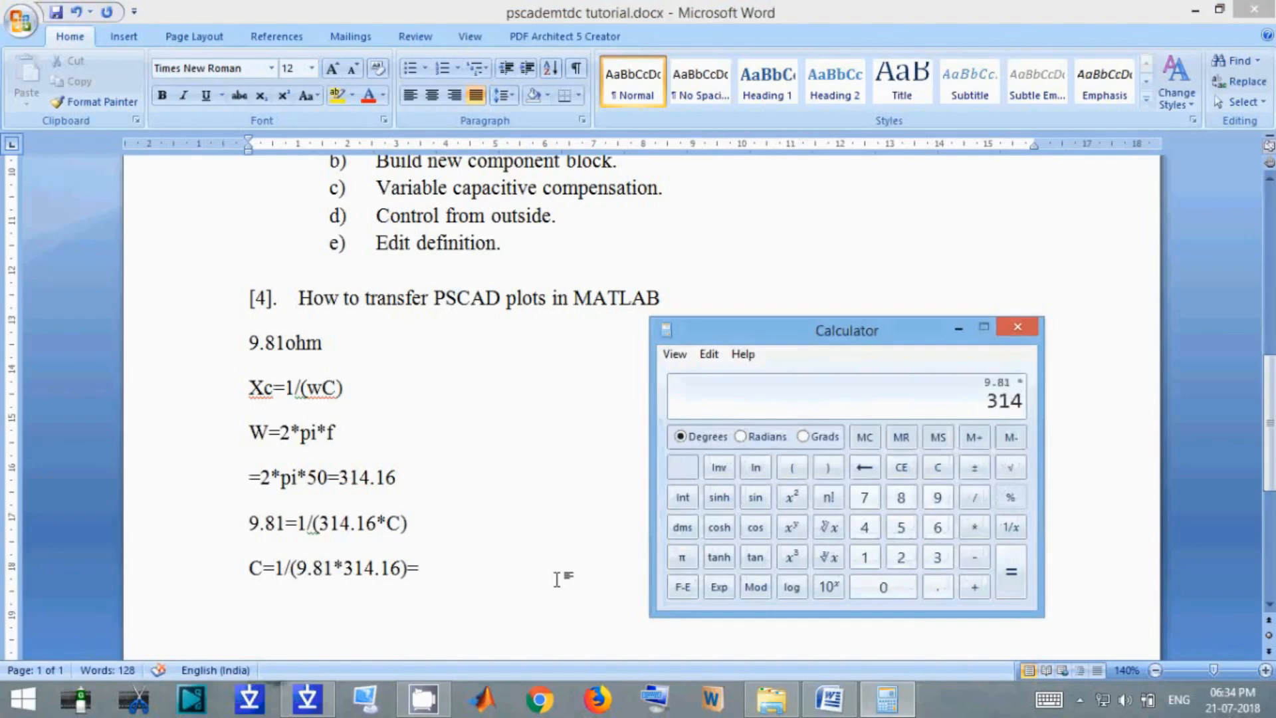
text(.16)
key(Return)
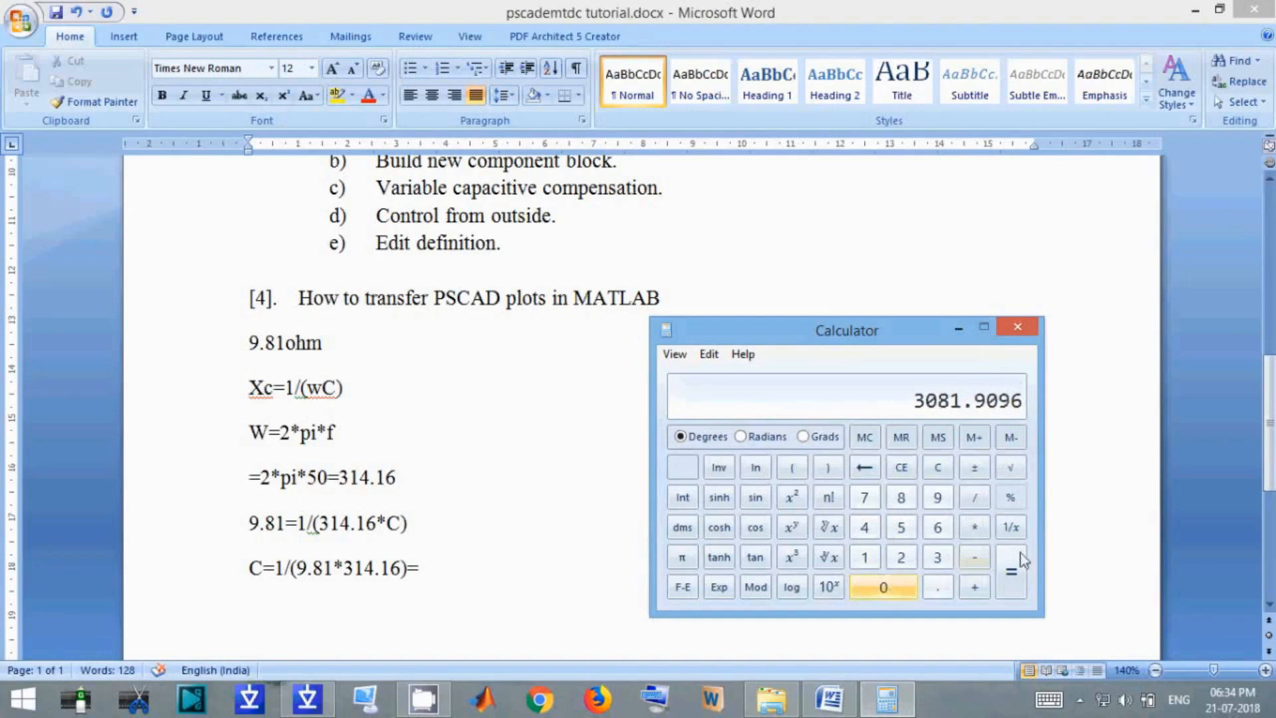
click(1012, 527)
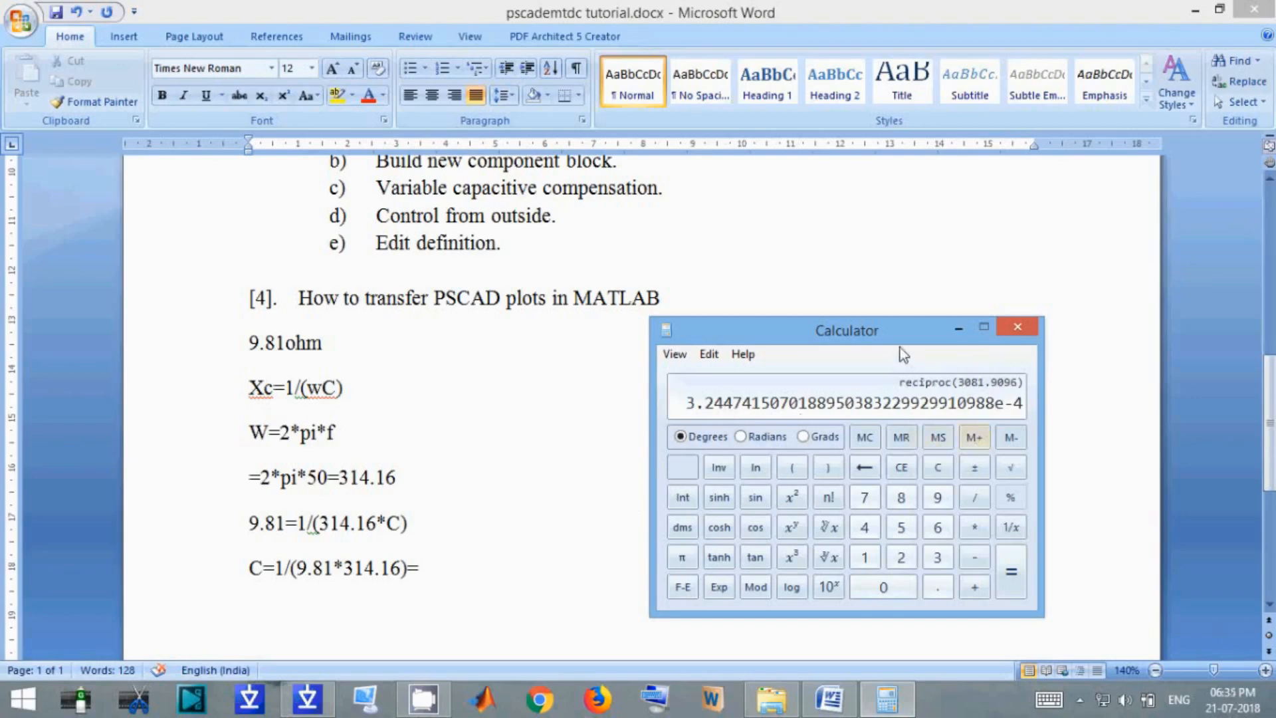
Append the computed capacitance to the C equation in the document as "3.244e-4=324.4e-6".
drag(892, 323, 872, 179)
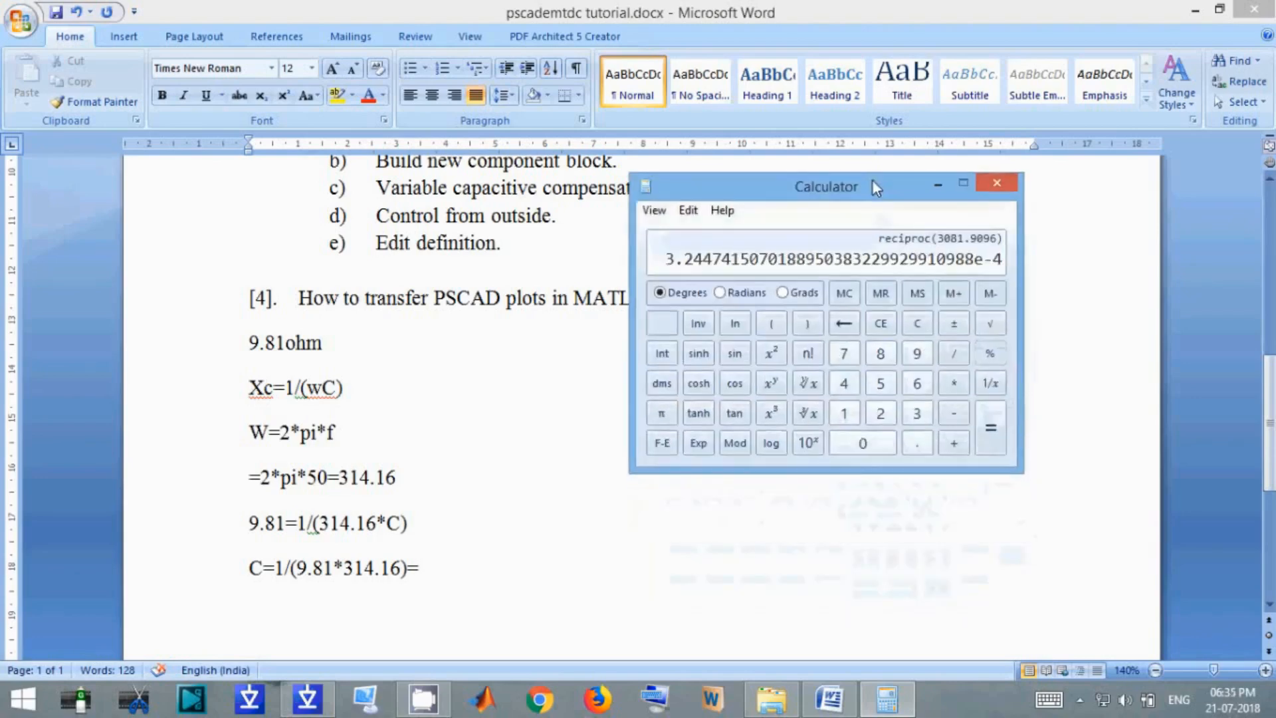
click(433, 563)
text(3.244)
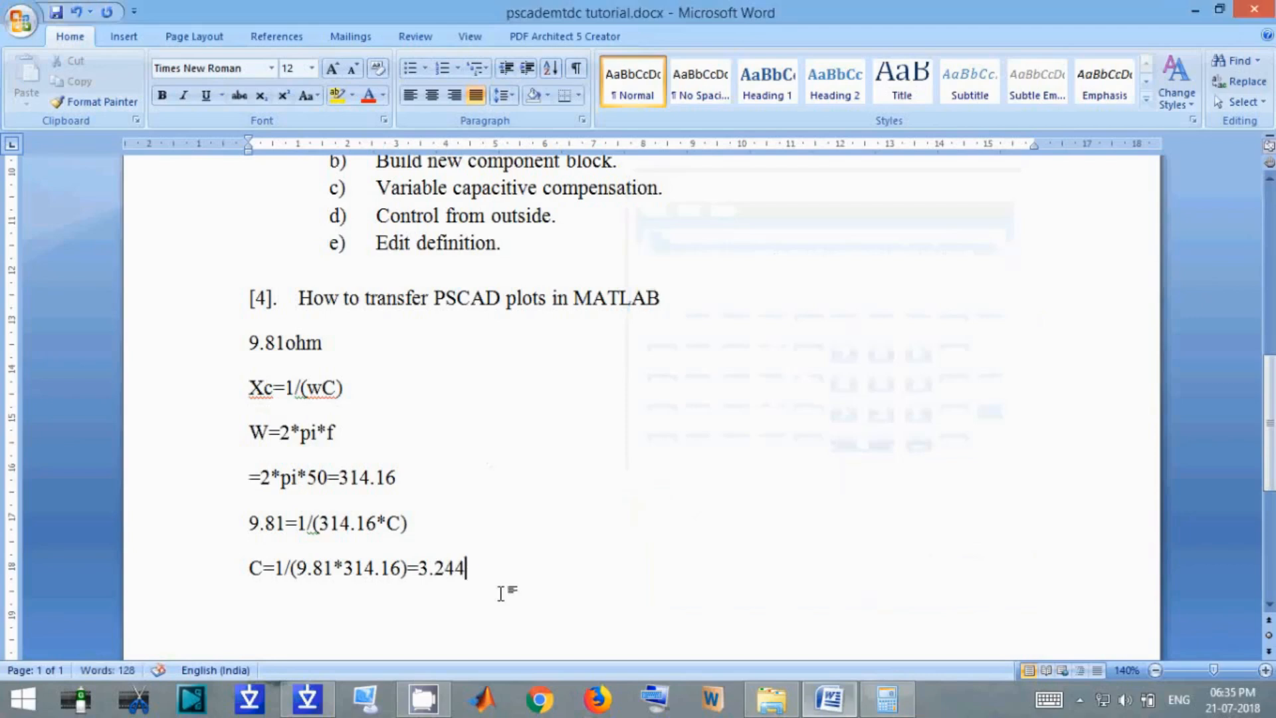
text(e)
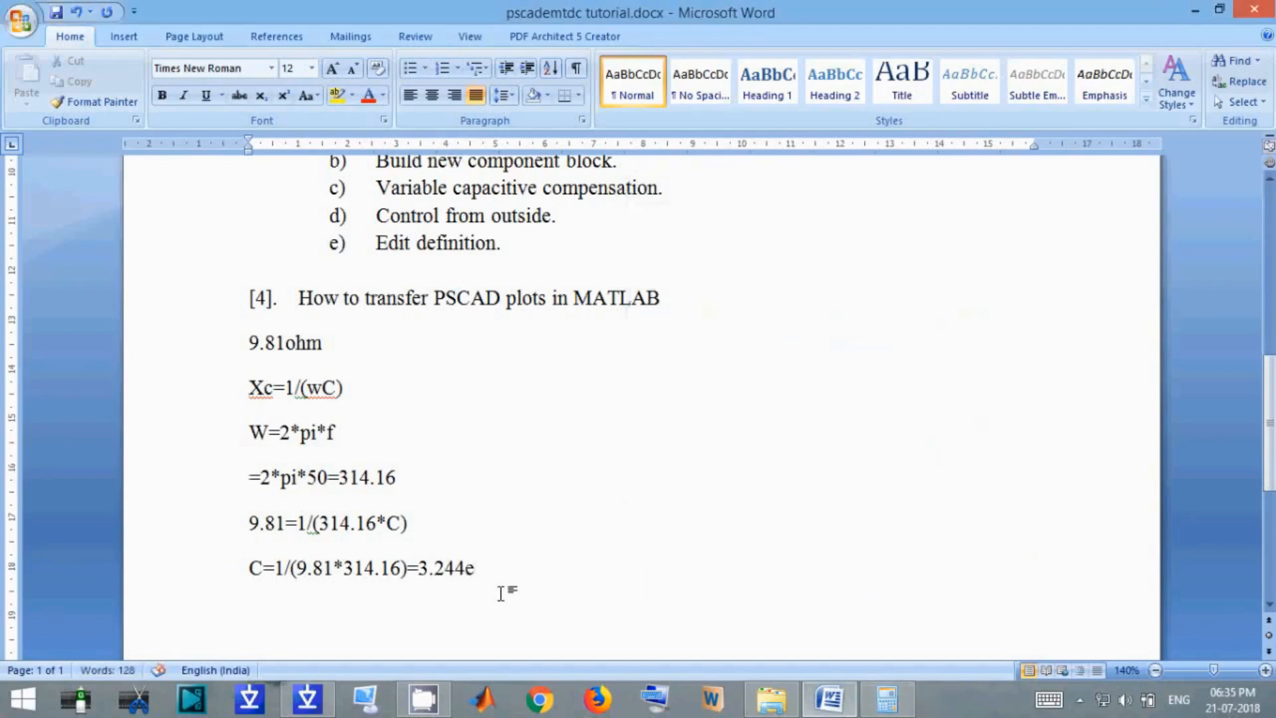
text(-4=324.4e-6)
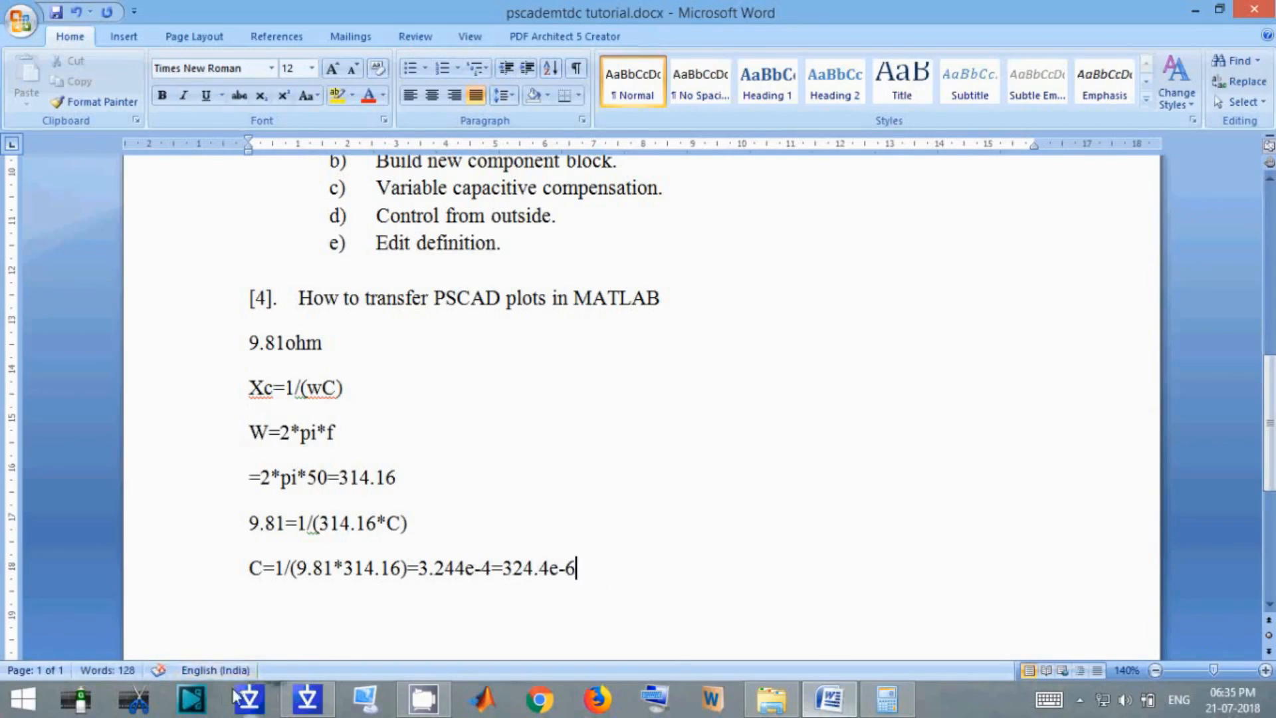
Switch to the PSCAD powersystem circuit and run its simulation.
click(297, 707)
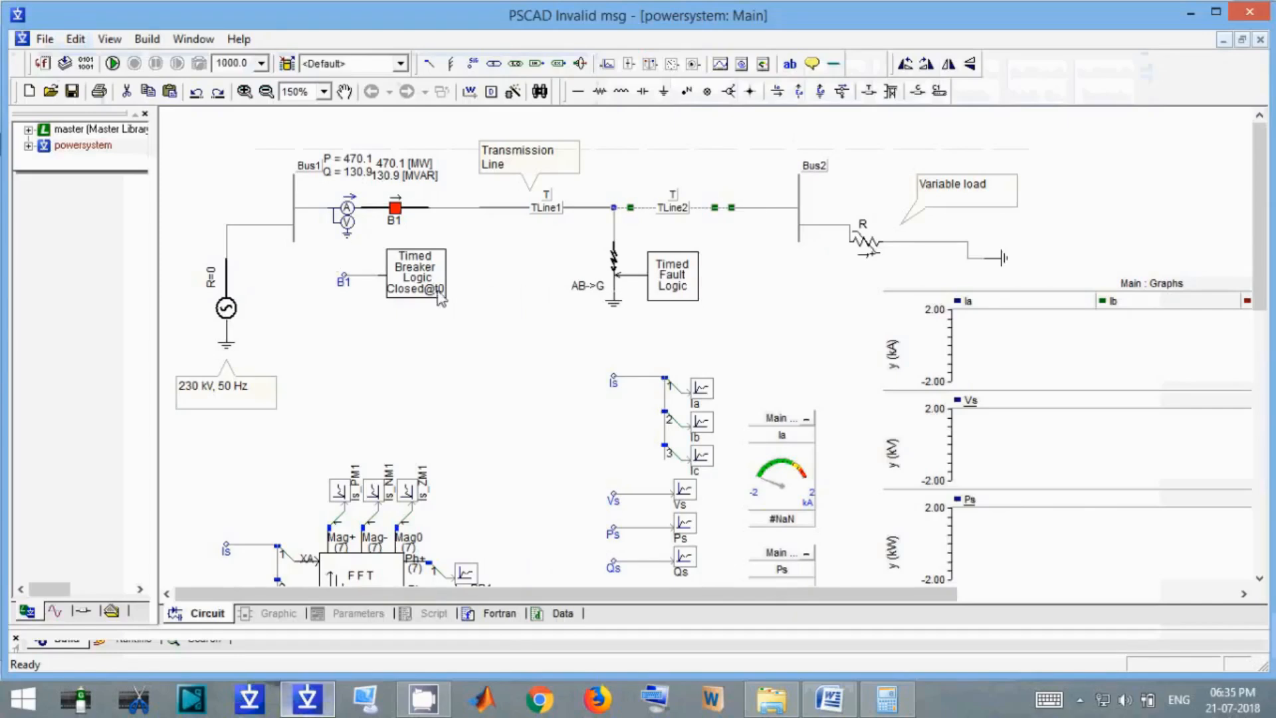
click(114, 64)
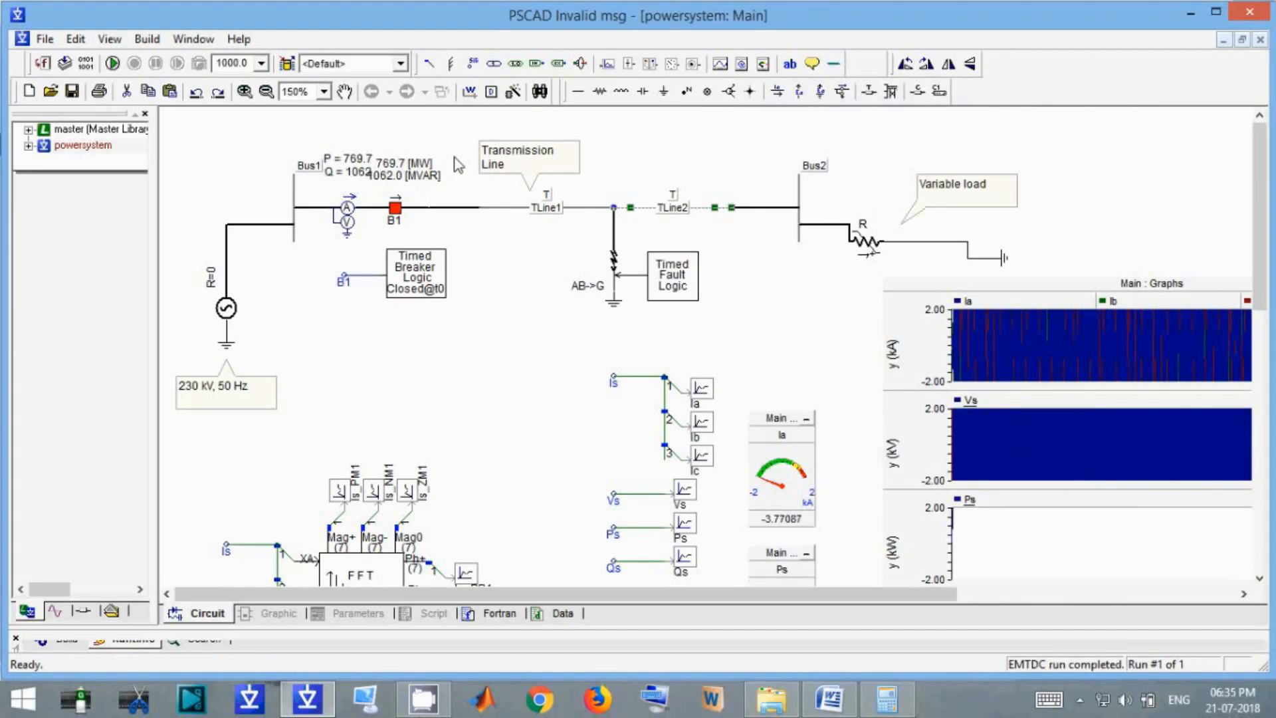
Shift the transmission line, fault, Bus2 and variable load section away from breaker B1, opening a gap in the line.
drag(467, 125, 1056, 324)
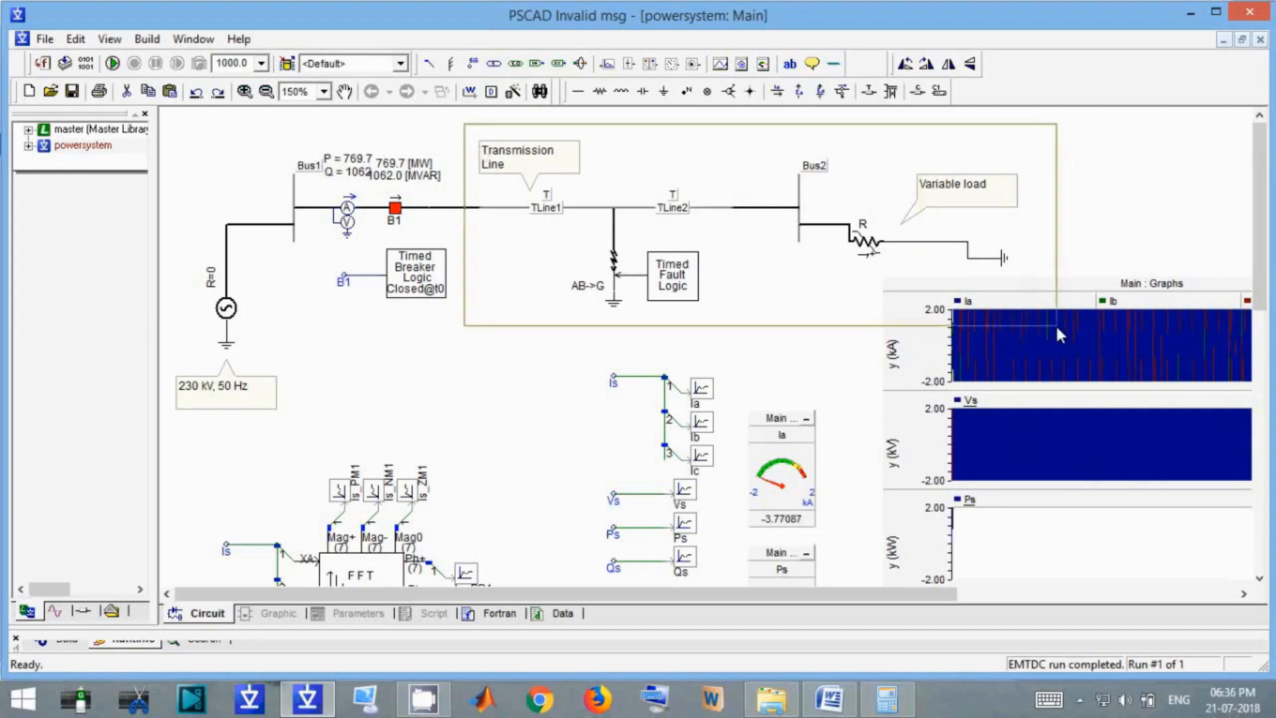
drag(678, 271, 830, 272)
drag(503, 274, 503, 273)
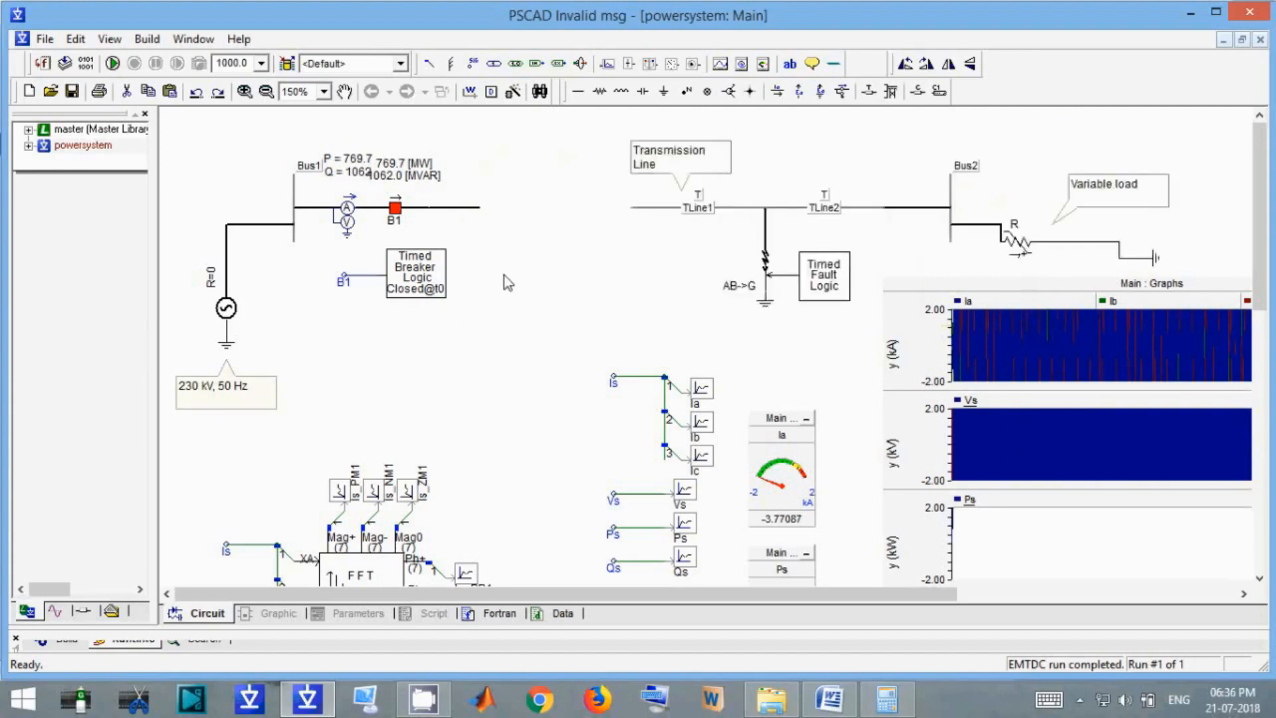
Place a three-phase breakout at the end of the wire after breaker B1 and add a capacitor at its upper phase.
click(731, 93)
click(499, 210)
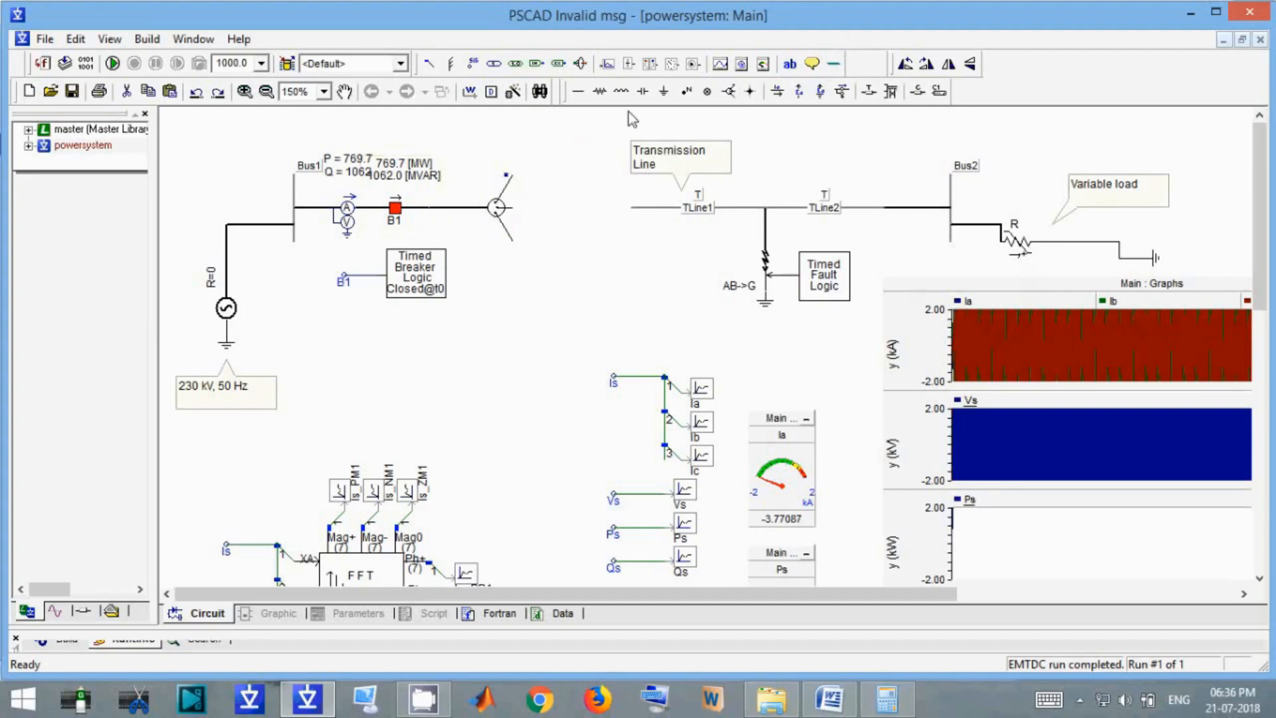
click(642, 92)
Check the calculated value in Calculator and Word, and set the new capacitor's capacitance to 324.4 uF in PSCAD.
click(884, 710)
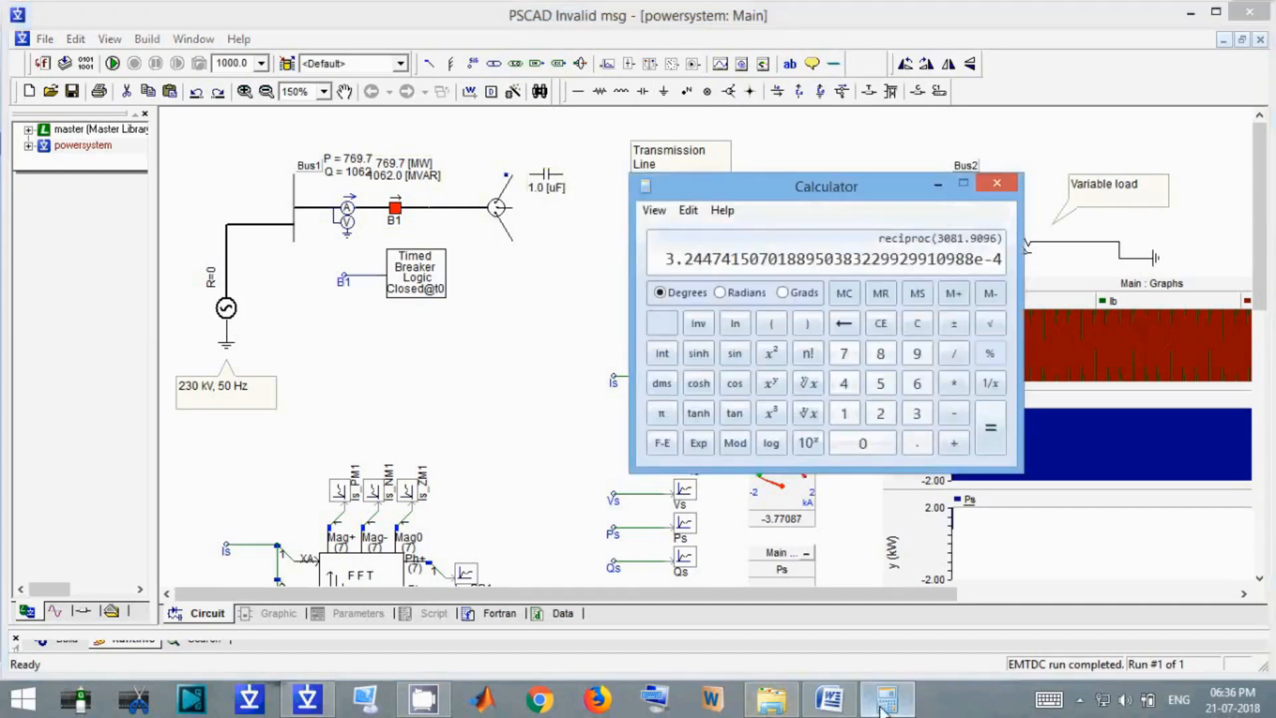
click(883, 710)
click(848, 710)
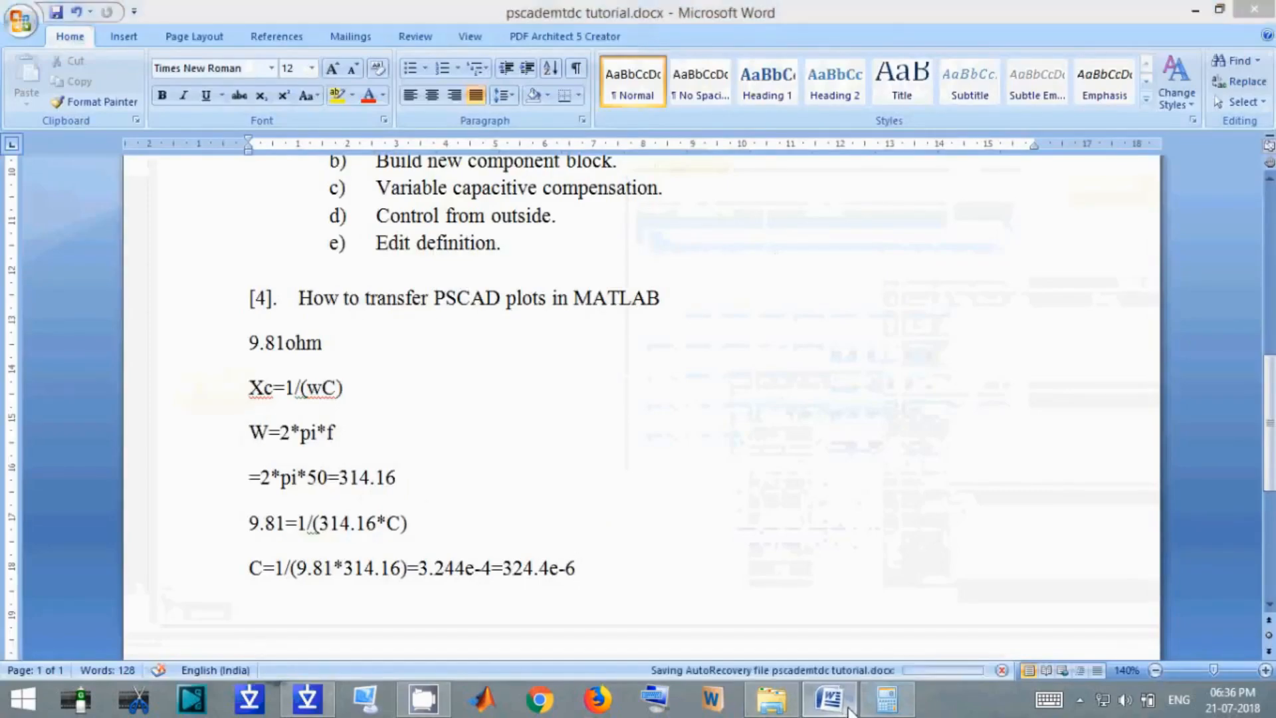
click(848, 710)
double_click(532, 191)
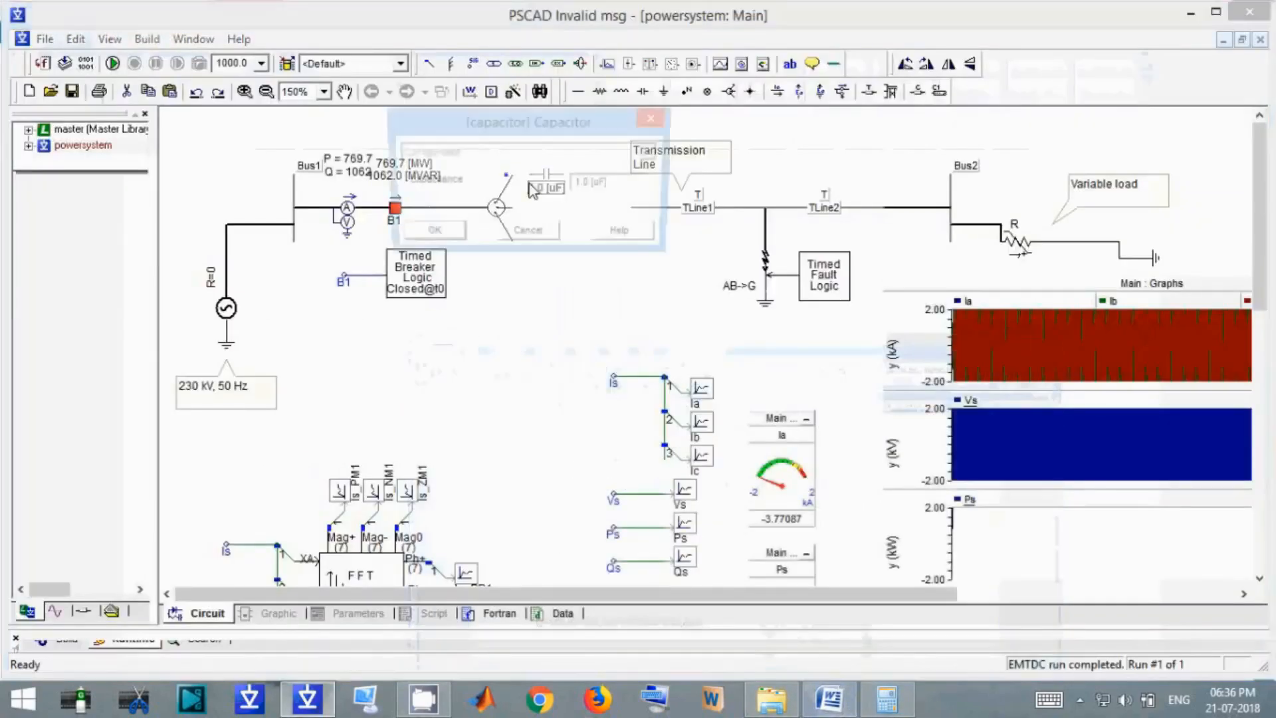
text(324)
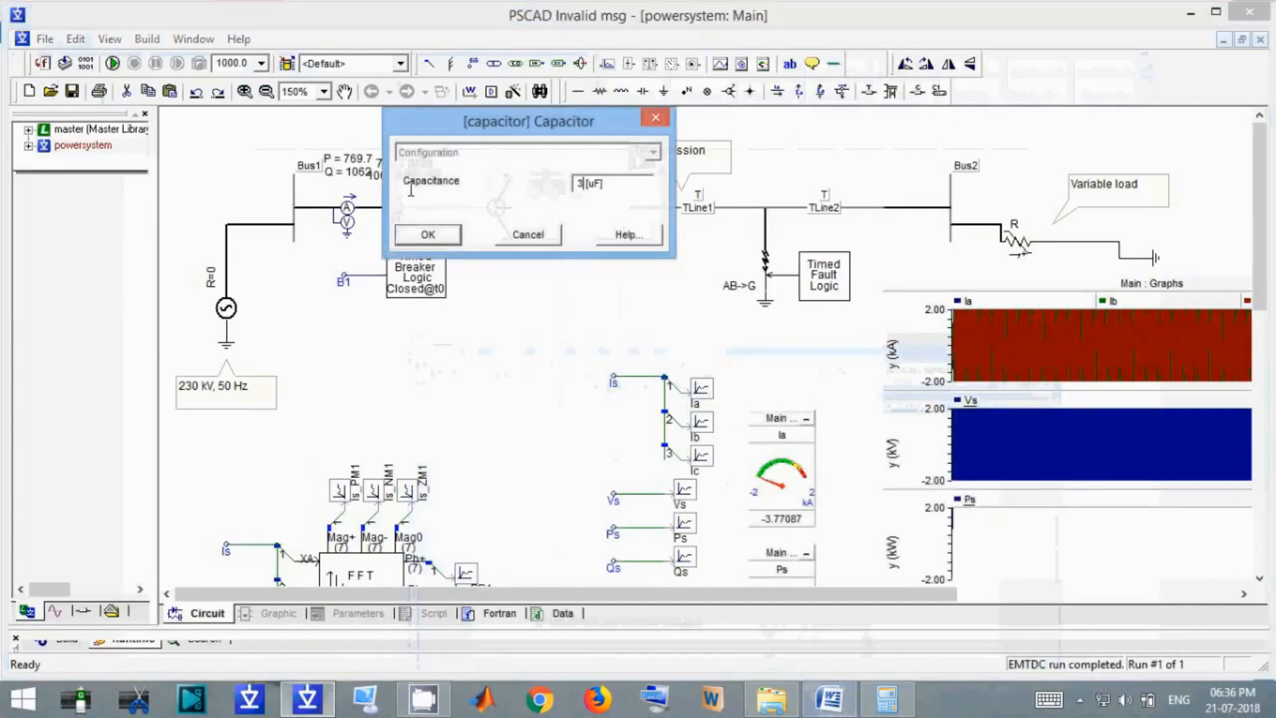
text(.4)
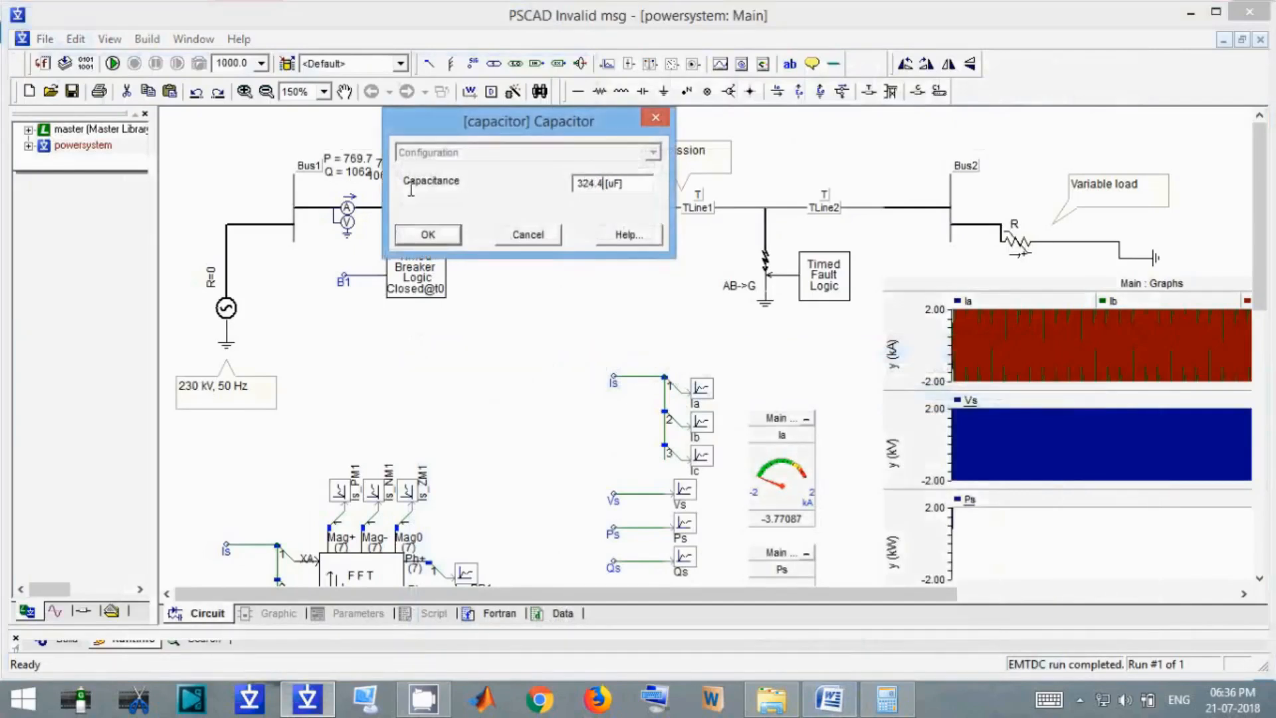
click(452, 235)
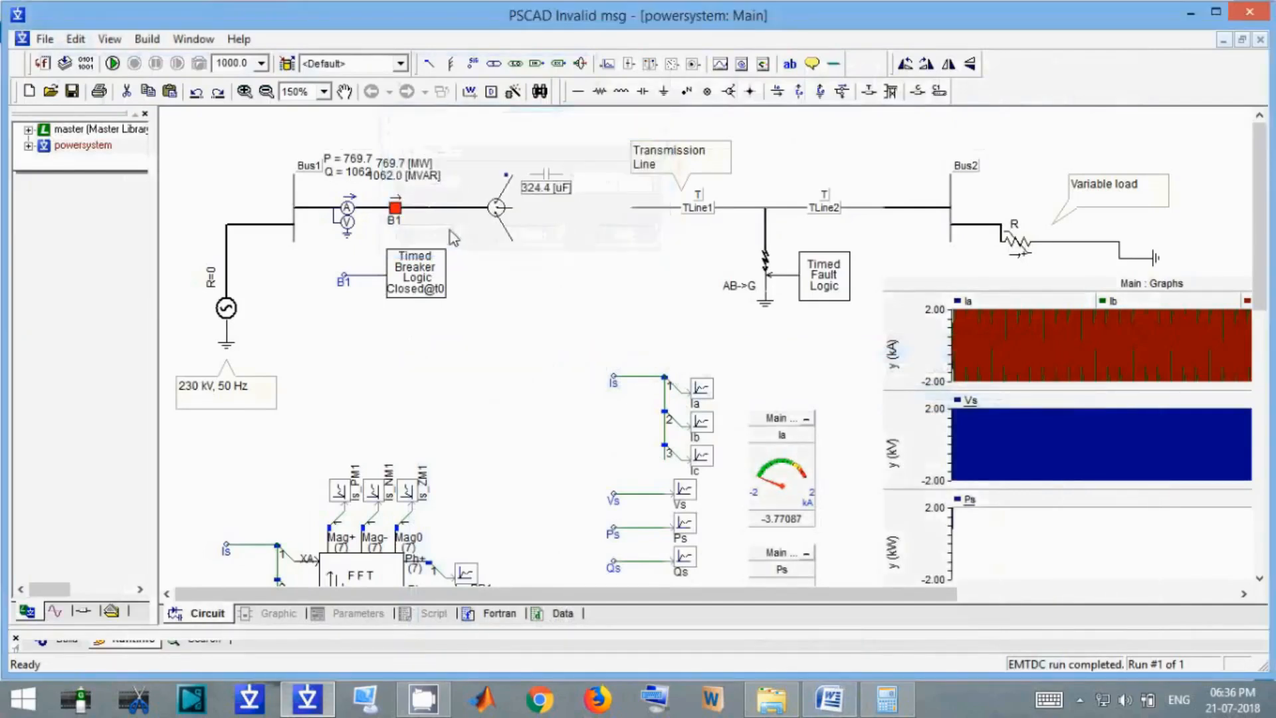
Paste two copies of the 324.4 uF capacitor and stack them below the first, one for each remaining phase.
key(ctrl+v)
drag(581, 222, 553, 224)
key(ctrl+v)
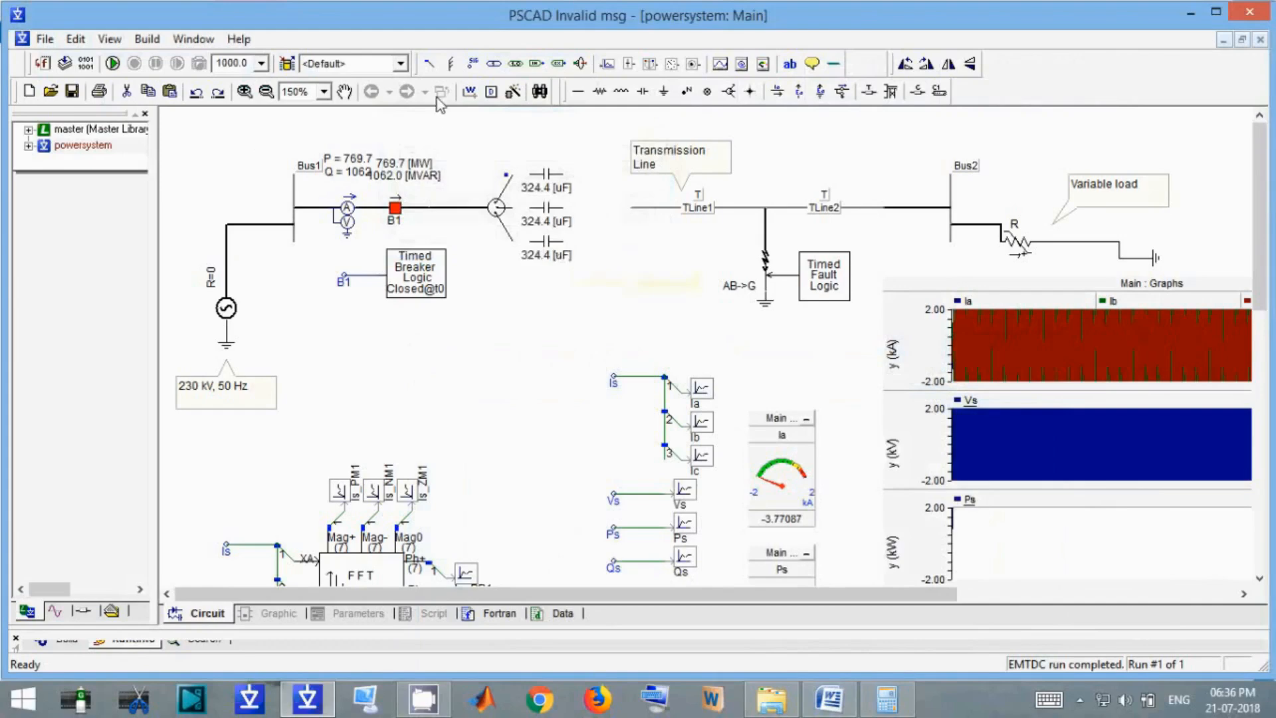
Wire each of the breakout's three phase terminals to its own capacitor.
click(470, 91)
right_click(530, 175)
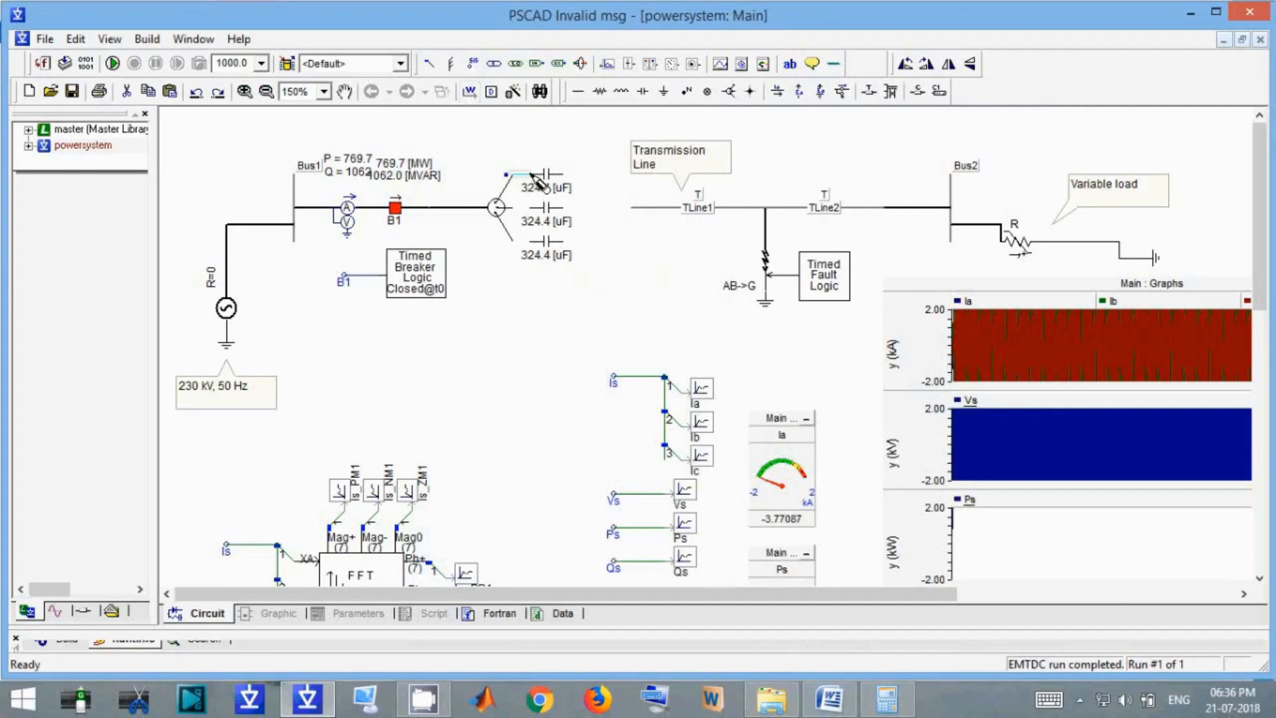
click(470, 92)
click(513, 209)
right_click(530, 209)
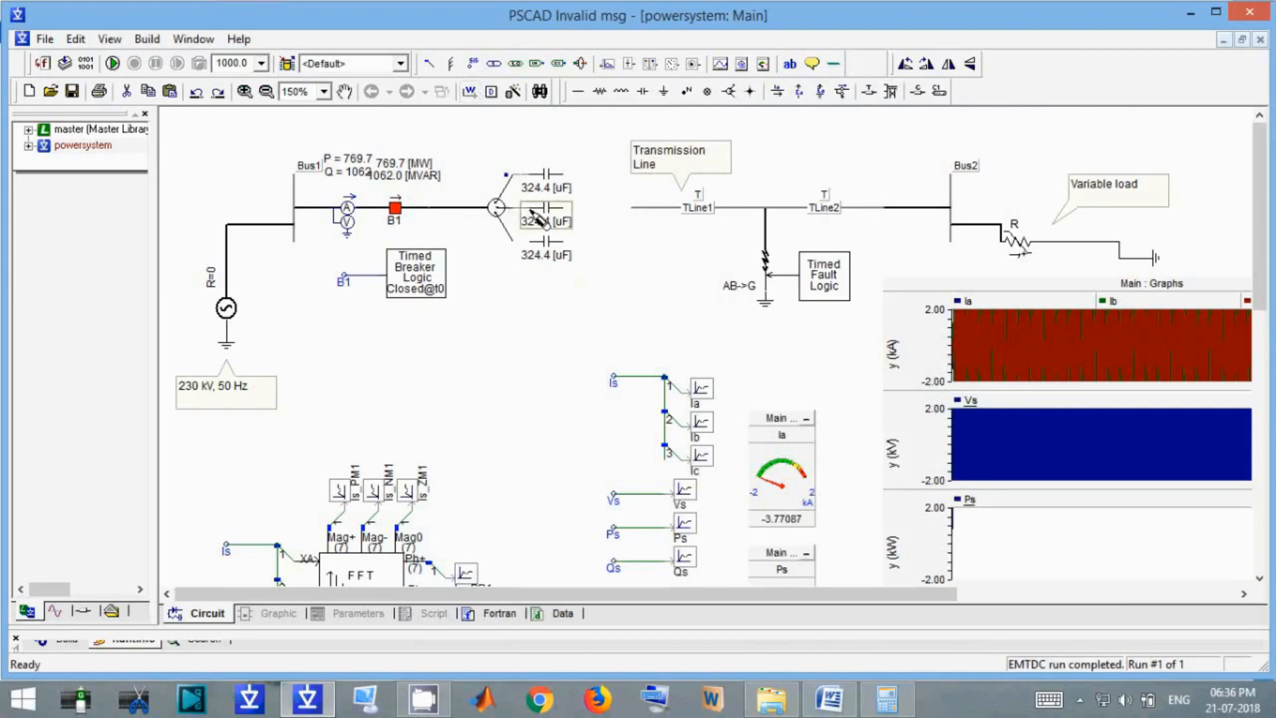
click(470, 92)
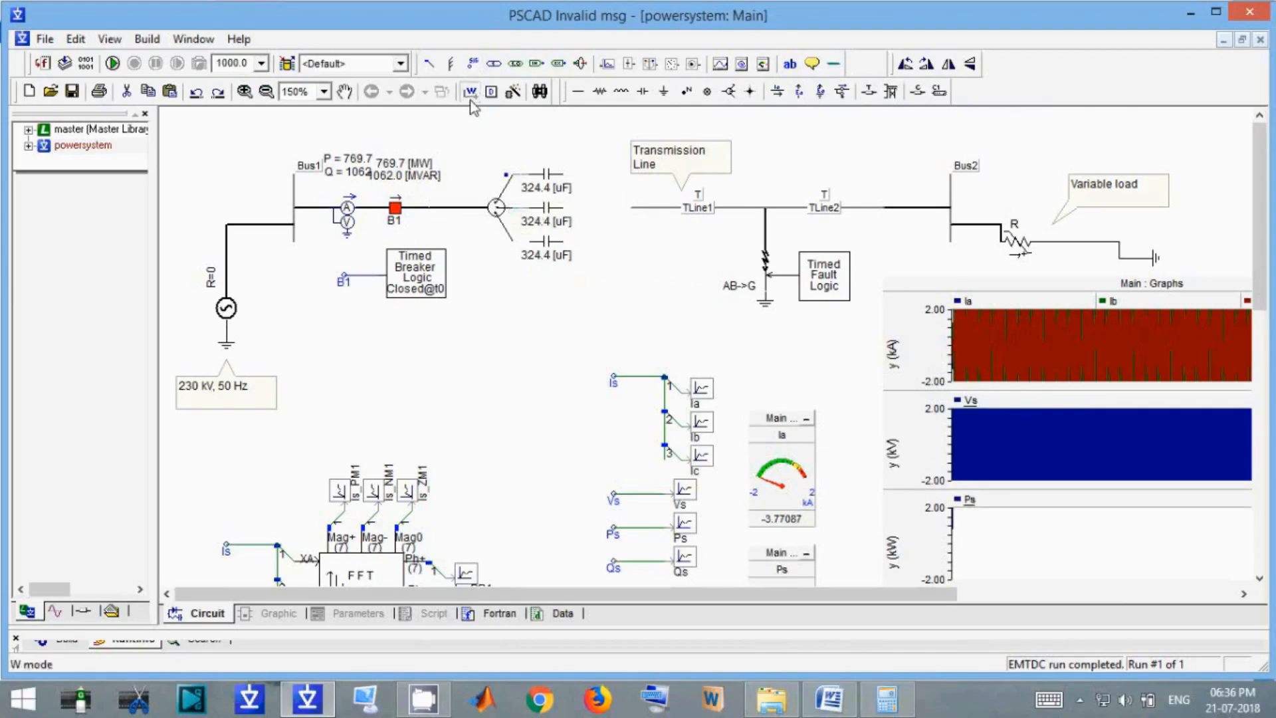
right_click(531, 243)
Duplicate the breakout with its phase wires in the empty area below the capacitors and mirror the copy horizontally.
drag(471, 140, 545, 292)
click(538, 365)
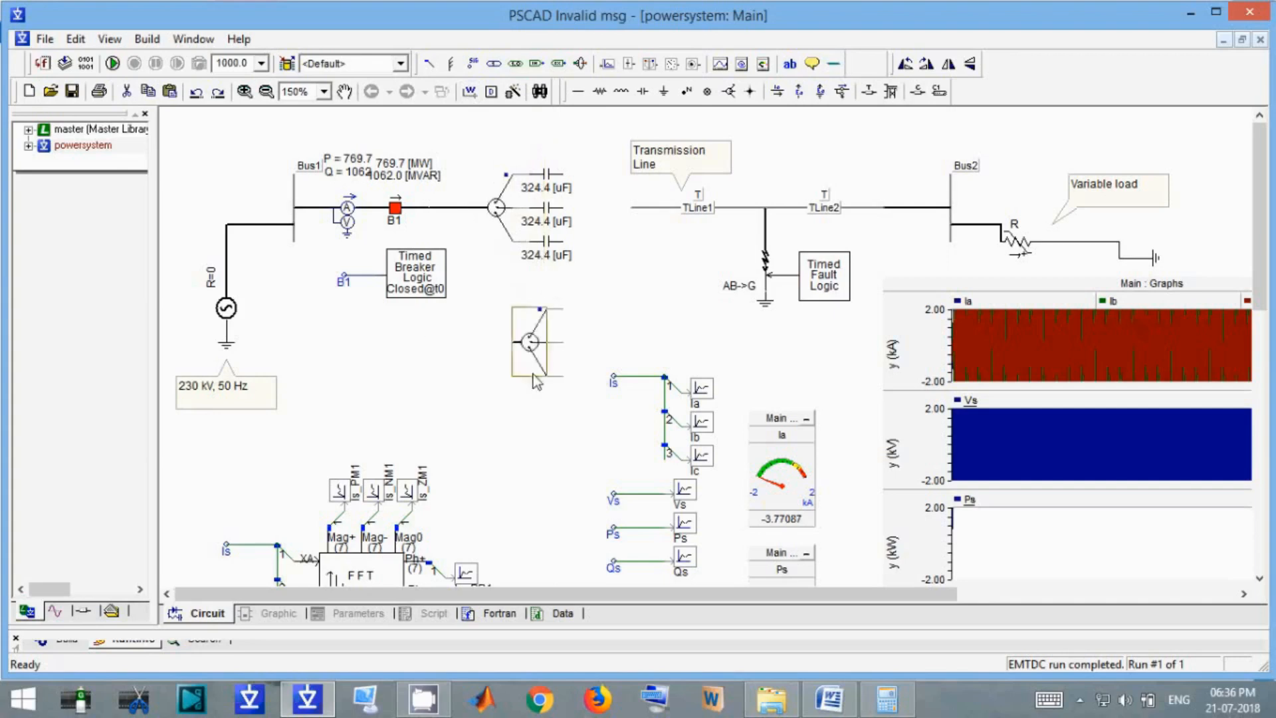
mouse_move(492, 286)
mouse_down()
mouse_move(573, 362)
mouse_move(596, 415)
mouse_up()
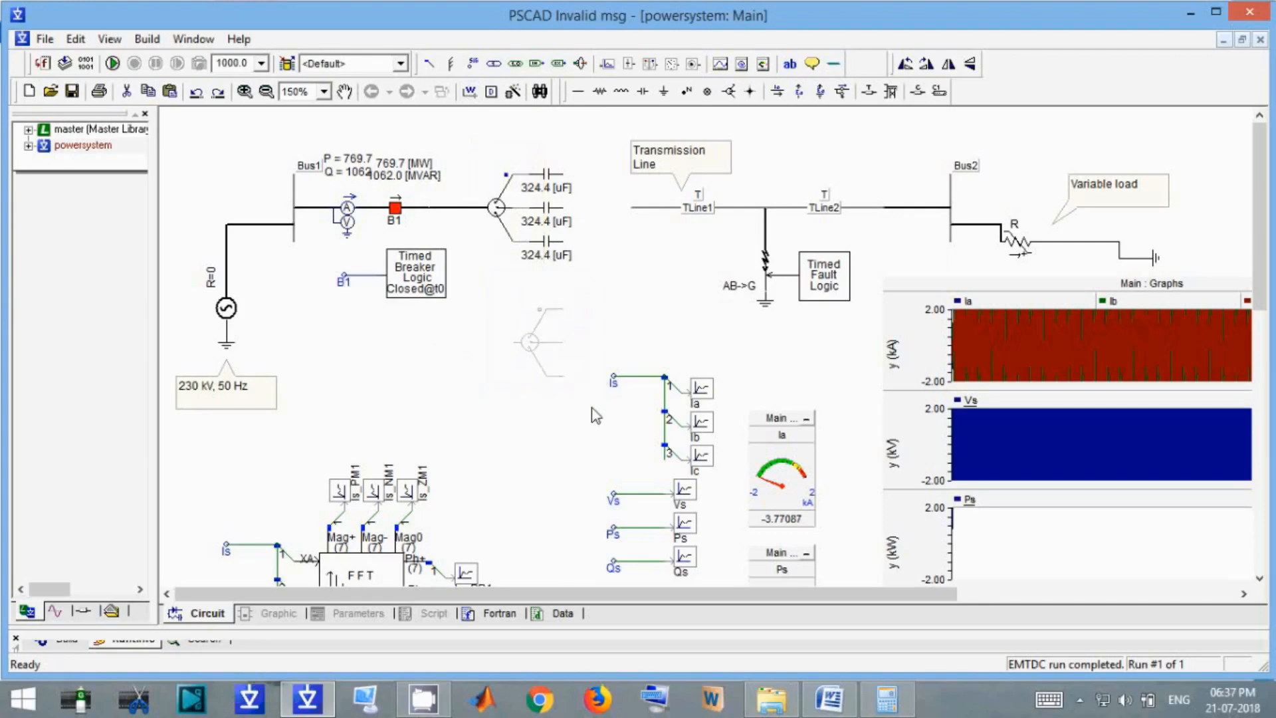
key(ctrl+m)
click(510, 372)
click(568, 344)
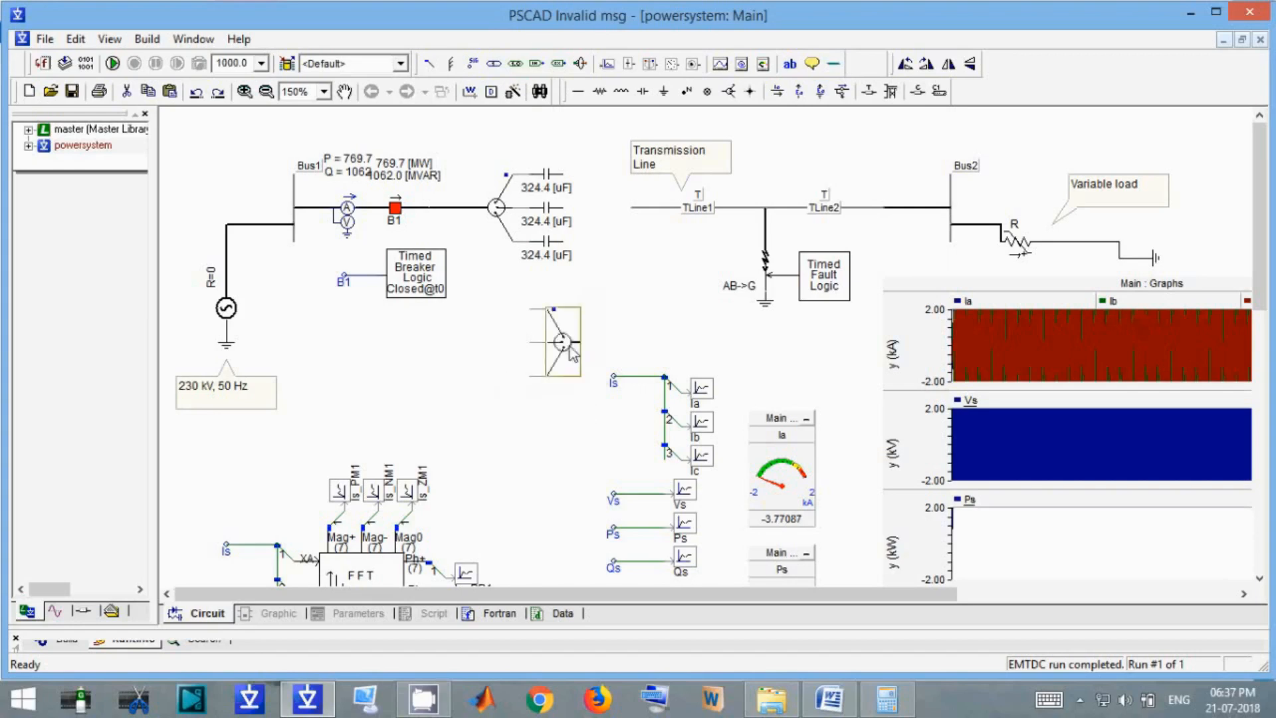
Attach the mirrored breakout to the free ends of the three capacitors and extend TLine1 to meet it.
click(585, 388)
drag(564, 329, 597, 207)
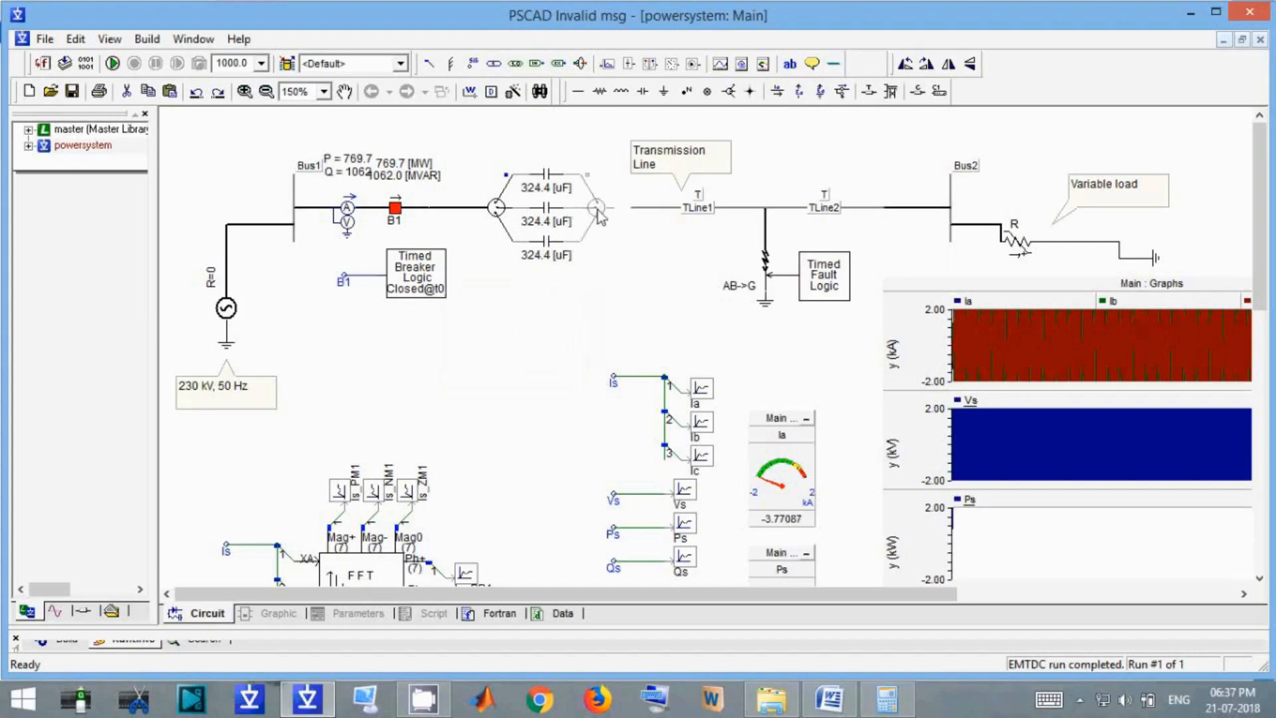
drag(636, 211, 619, 226)
click(624, 243)
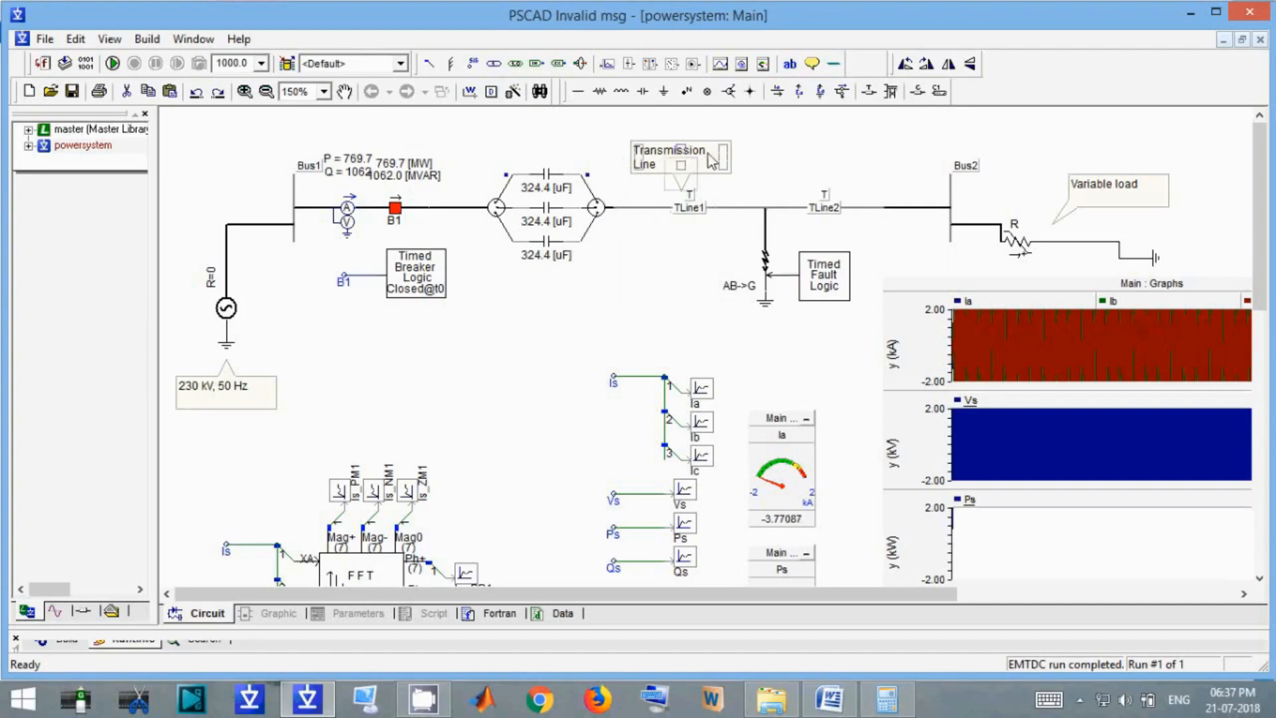
Add a sticky note reading "30% capacitive compensation" above the three series capacitors.
click(713, 162)
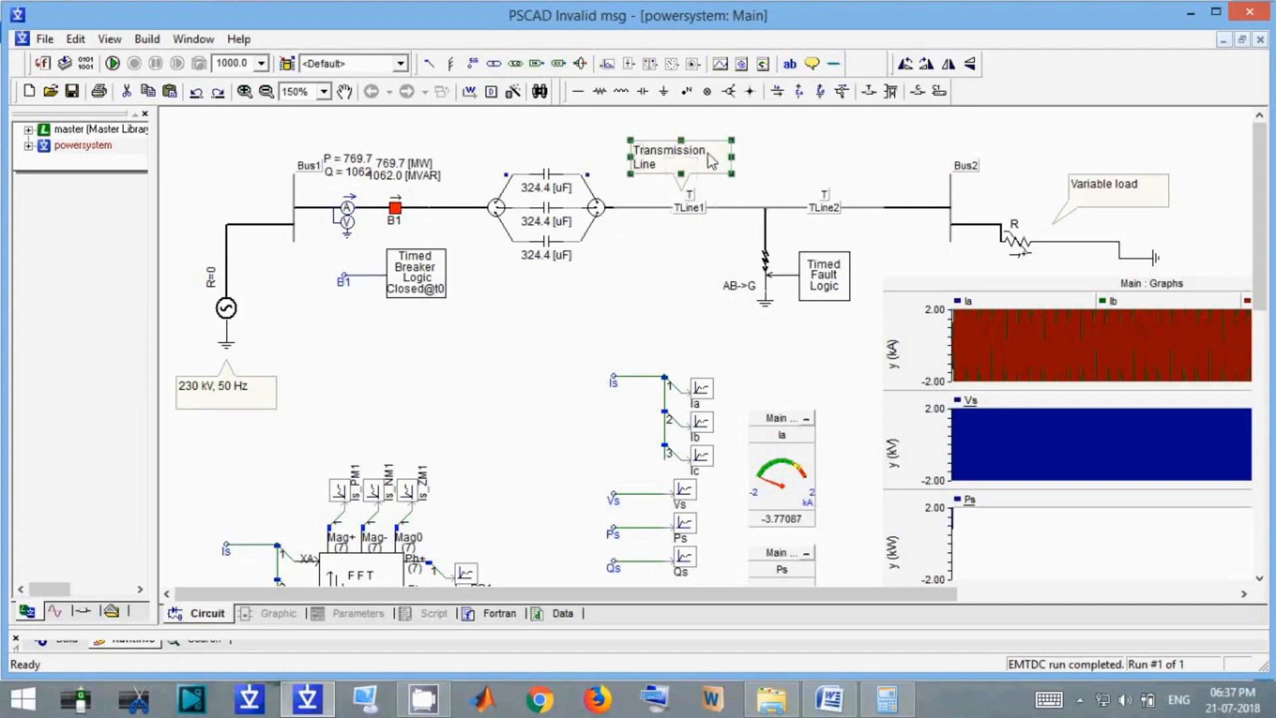
click(811, 63)
click(536, 129)
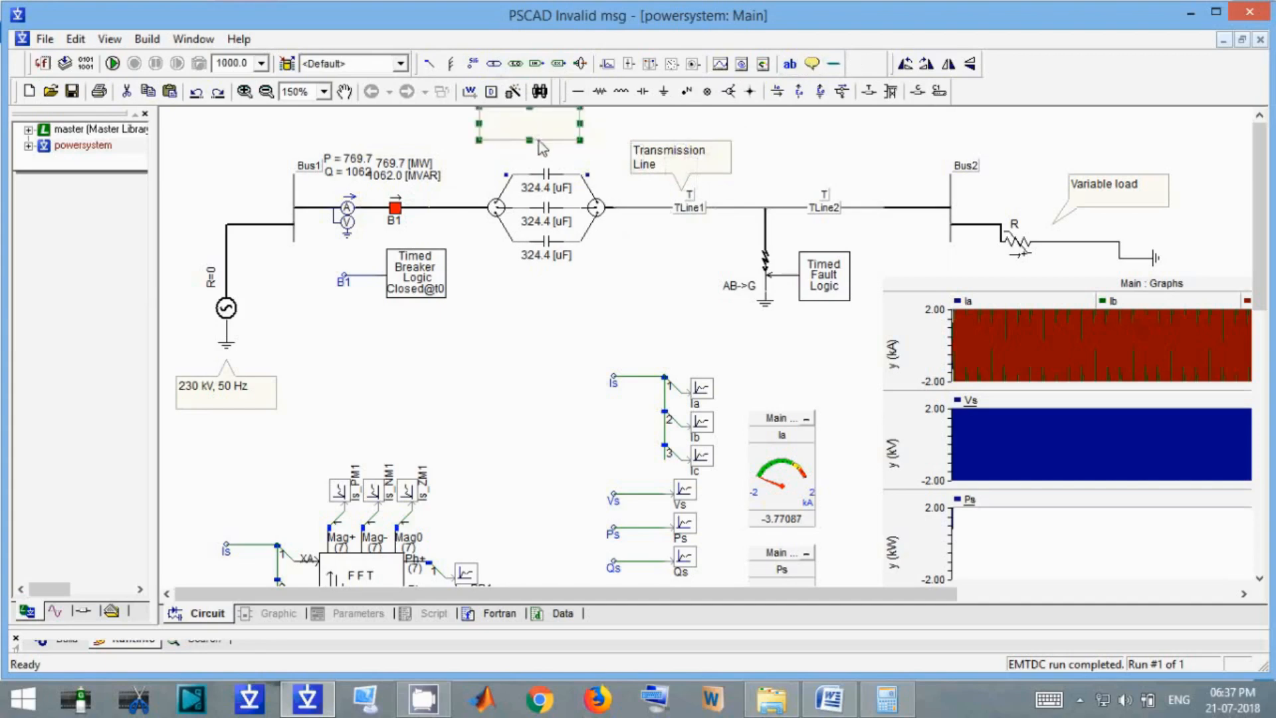
double_click(533, 130)
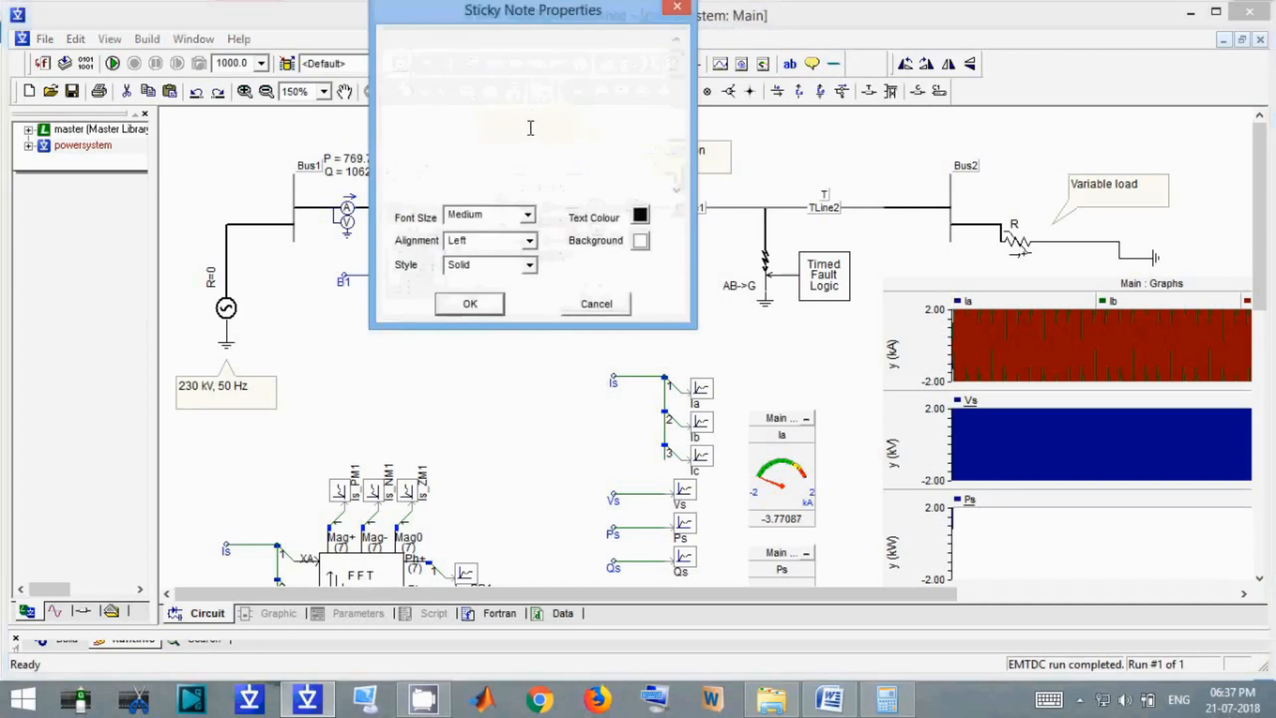
text(30%)
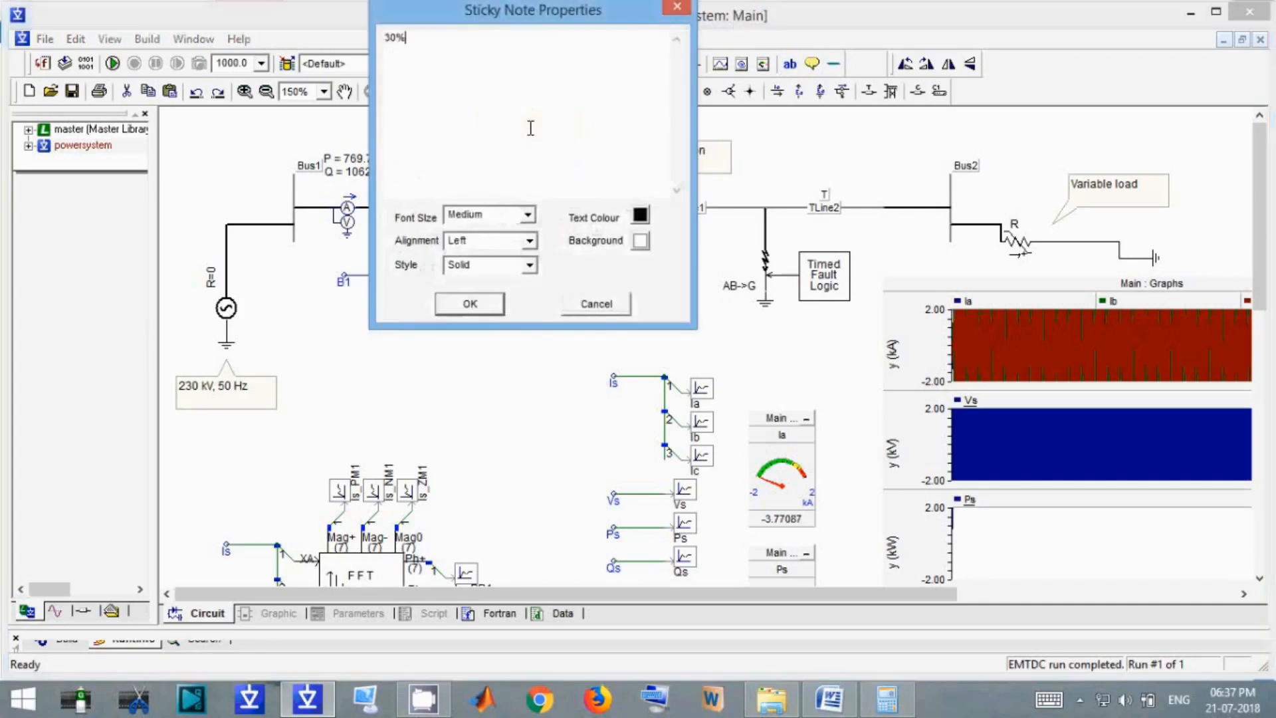
text( capacitive compensation)
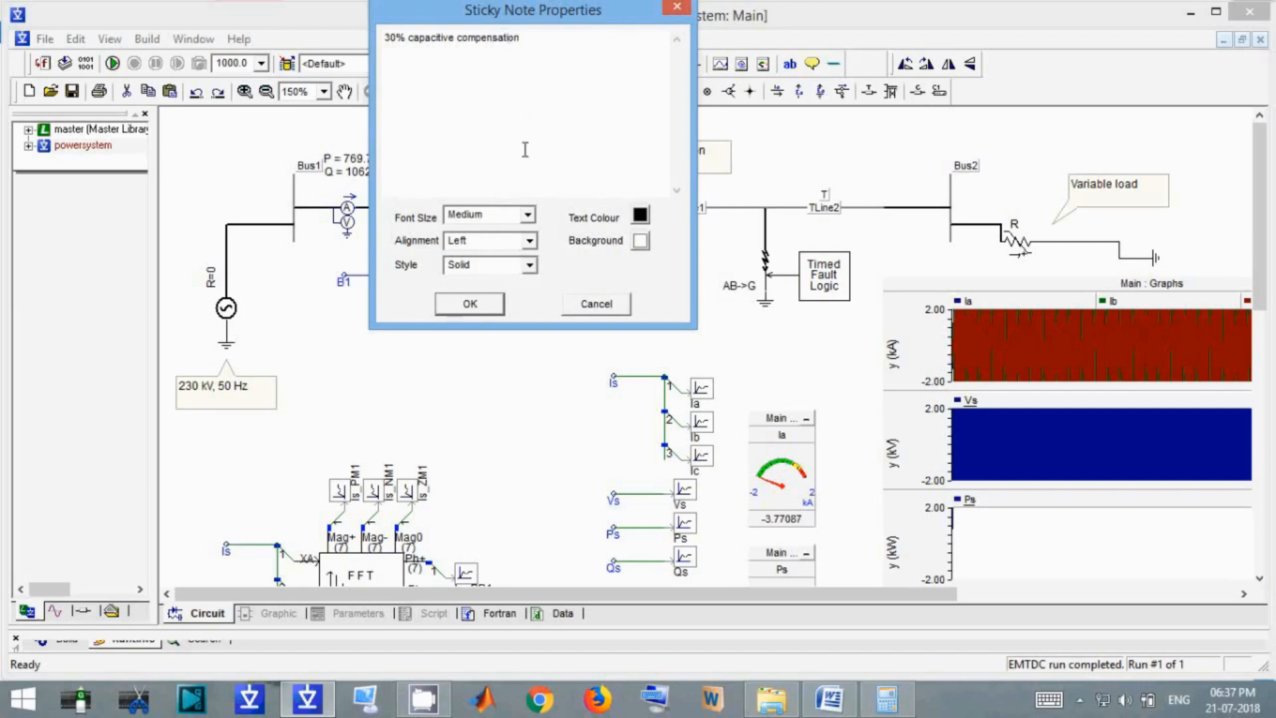
click(472, 310)
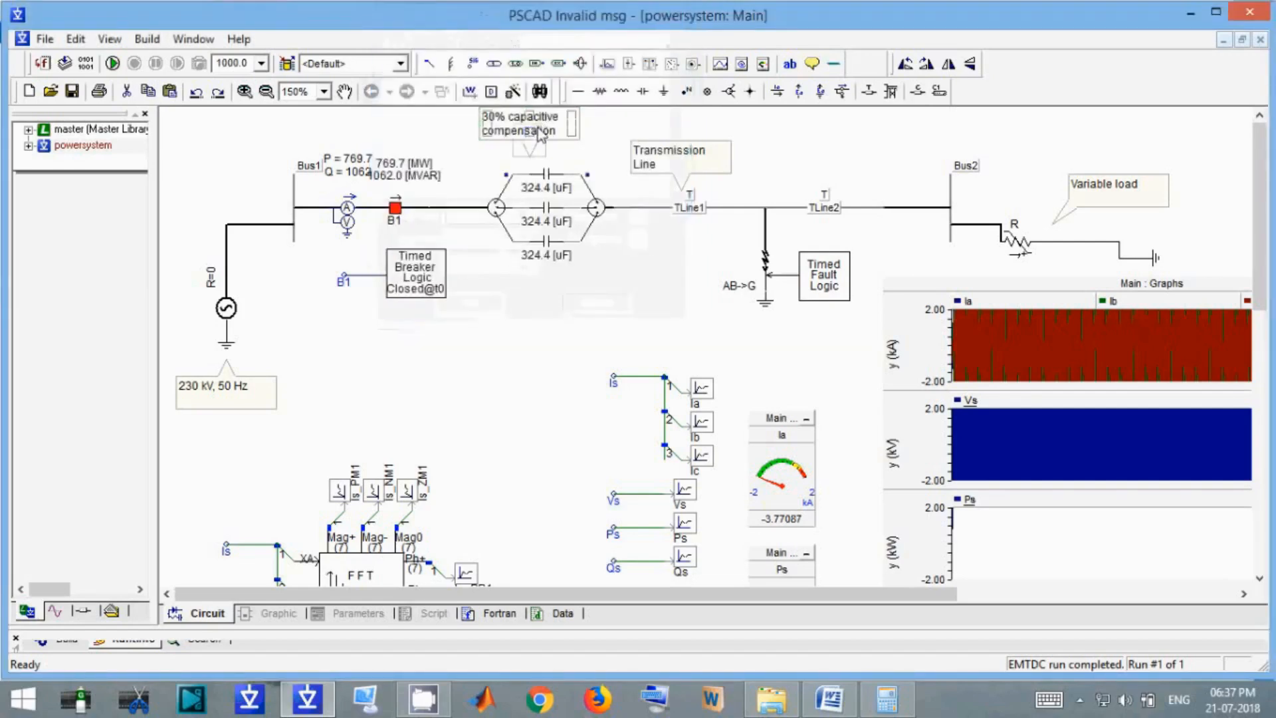
Centre the compensation note over the capacitor bank and run the simulation of the compensated line.
click(563, 127)
drag(563, 127, 581, 129)
click(604, 338)
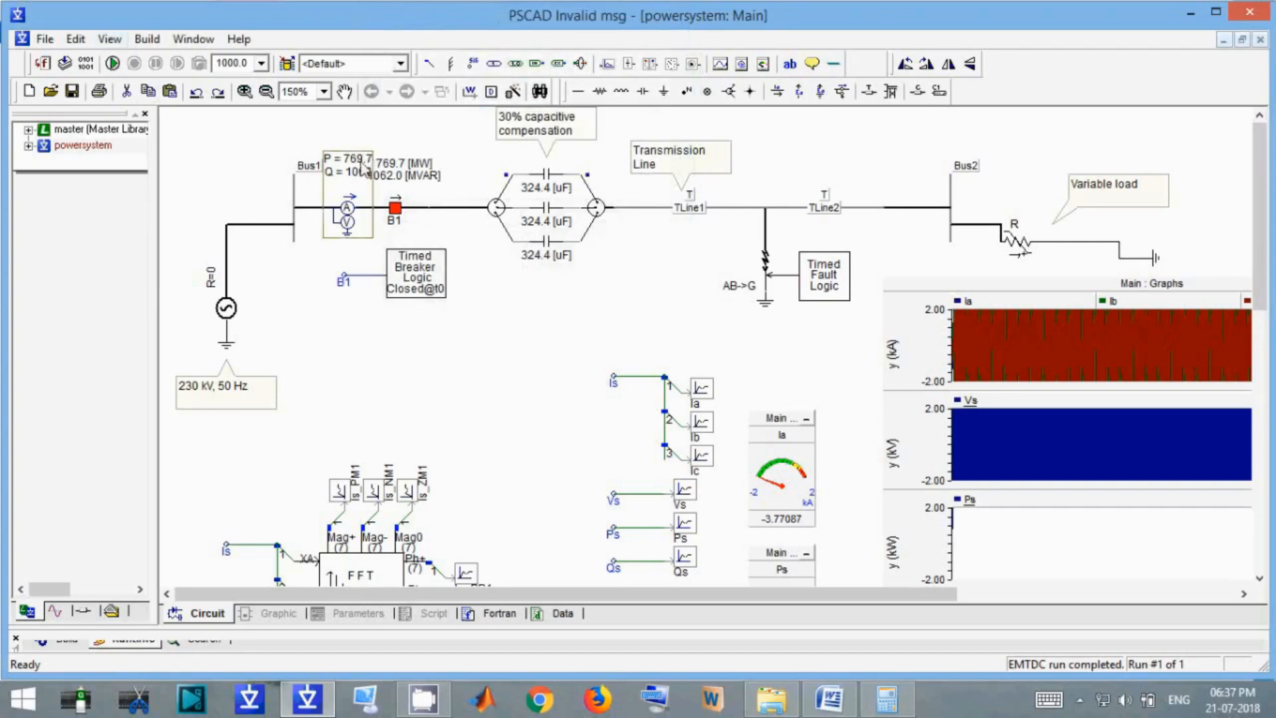
click(129, 57)
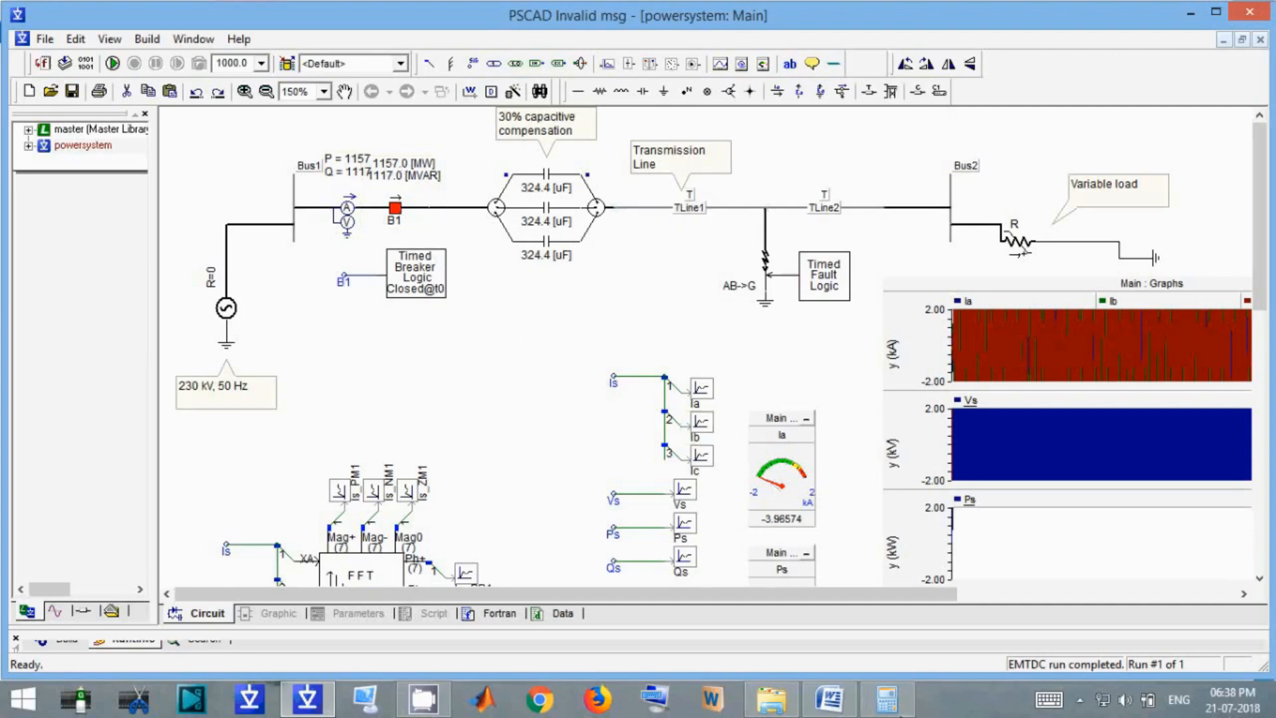
Switch to Word and review the tutorial outline's section on building new components, then return to PSCAD.
click(831, 699)
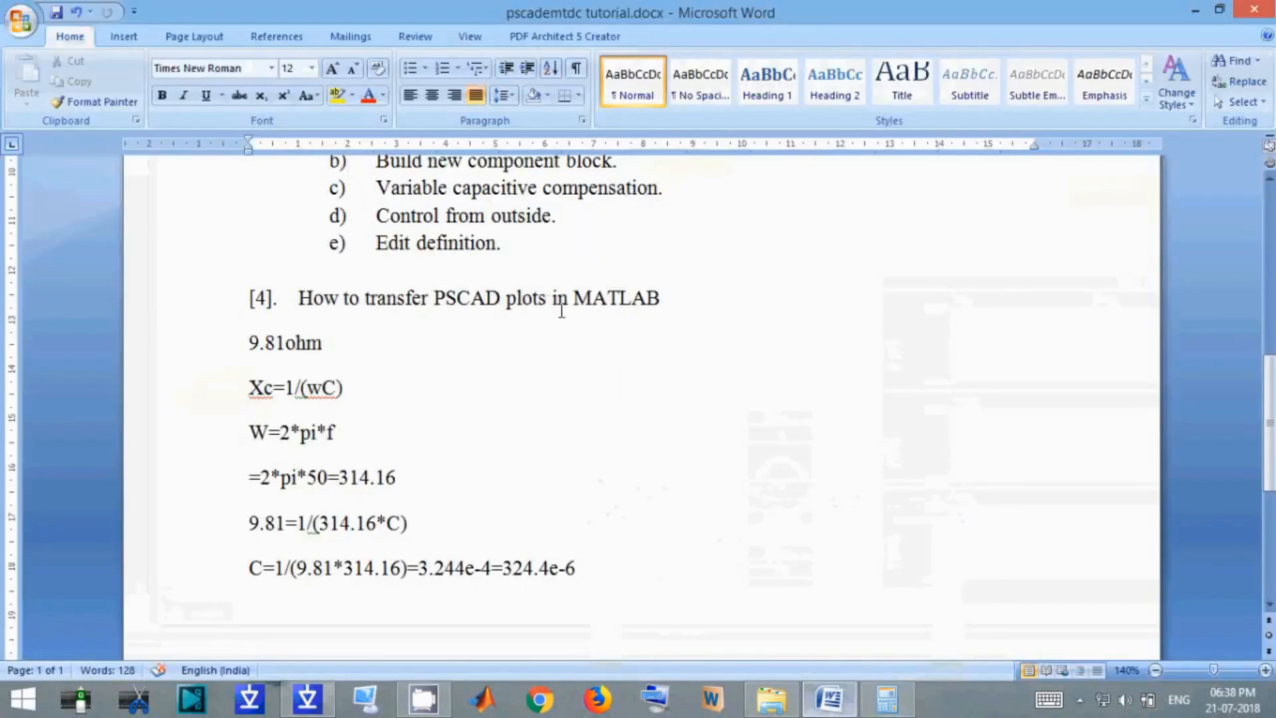
scroll(559, 304, up, 3)
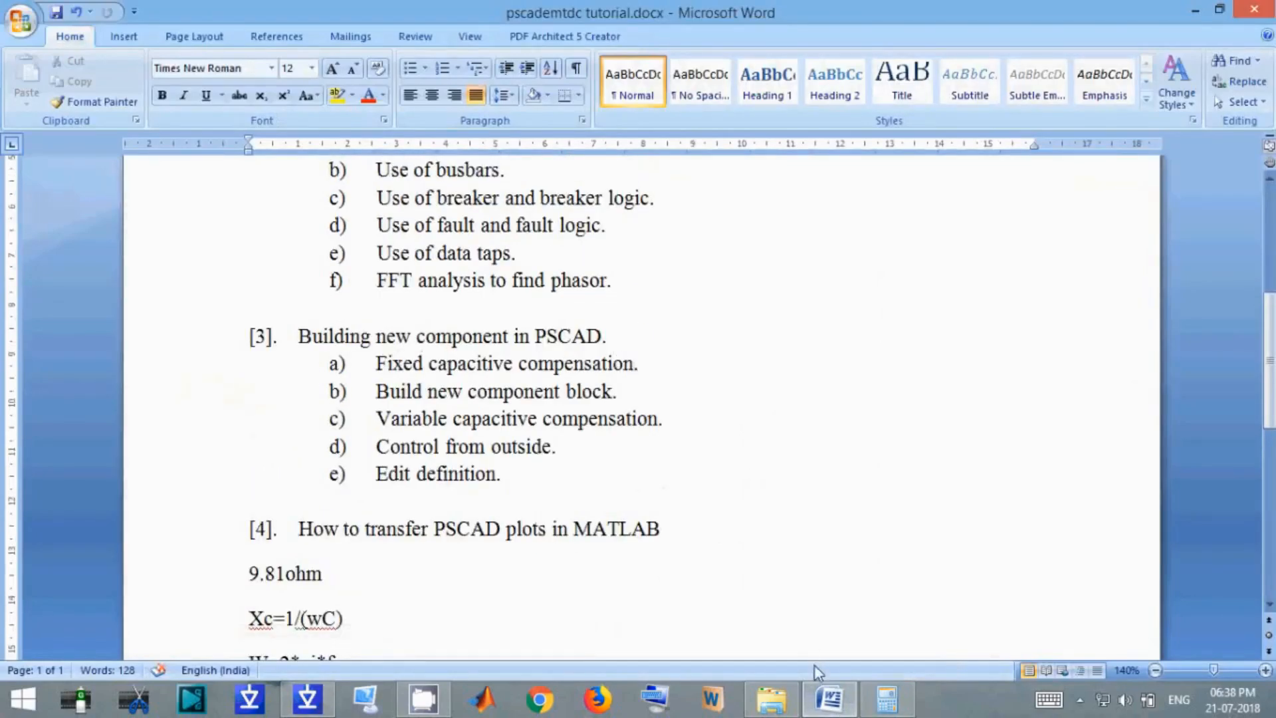
click(830, 701)
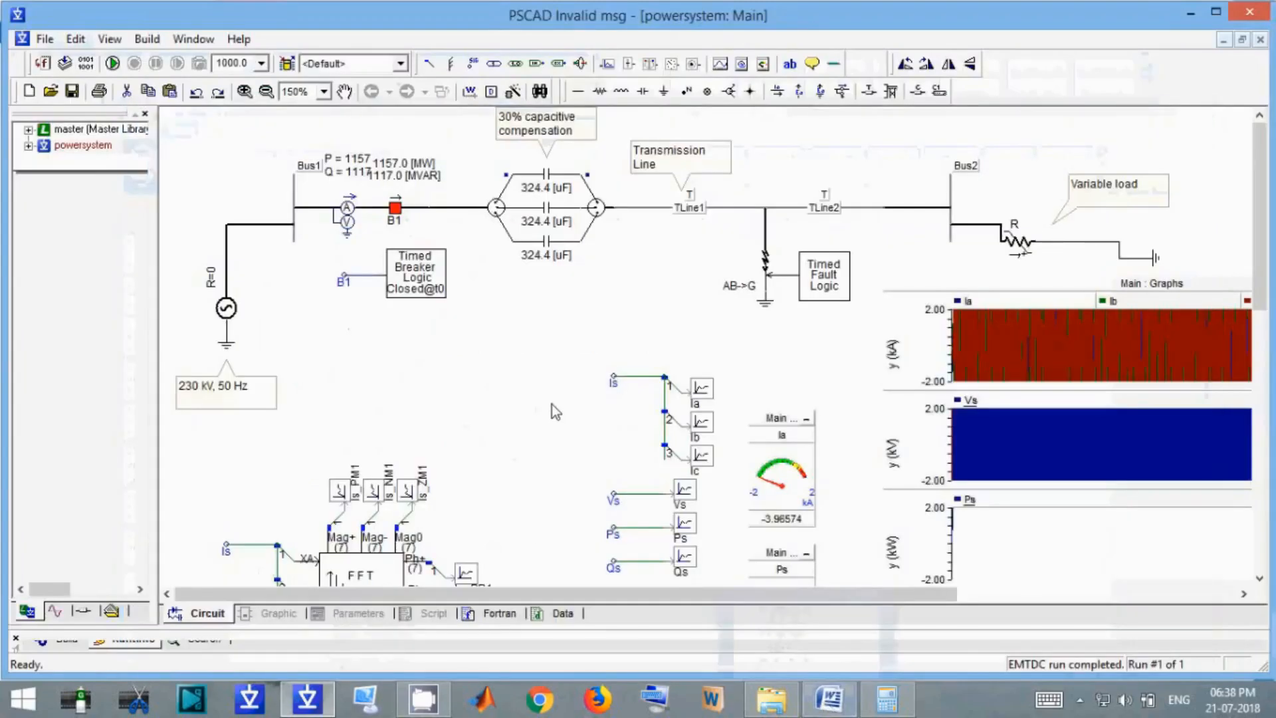
Bring up the Calculator and close it.
click(880, 706)
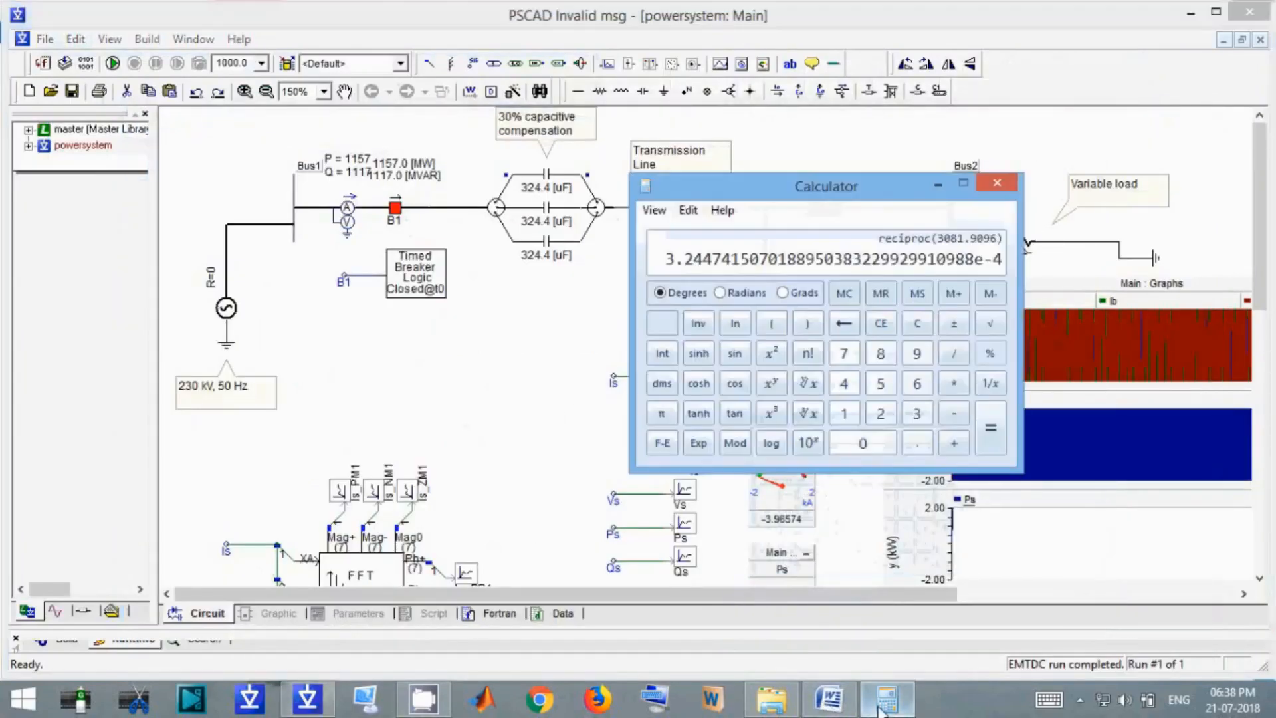
click(881, 705)
click(884, 705)
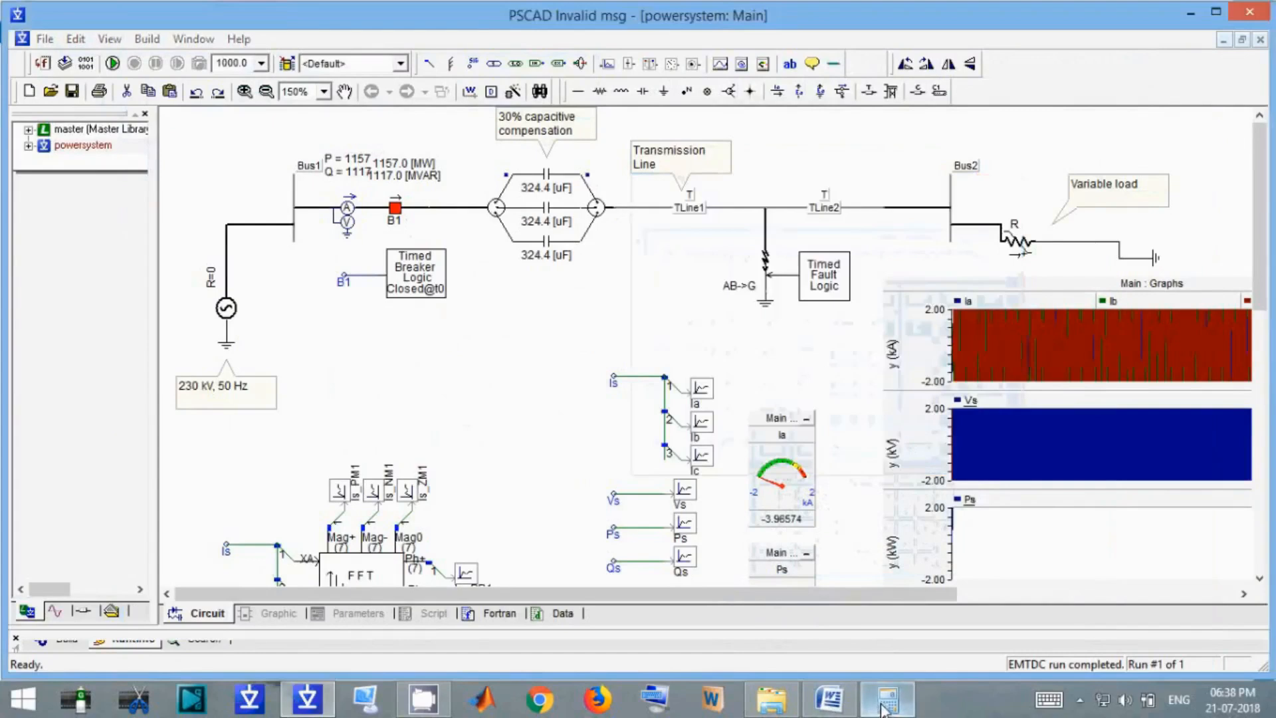
click(999, 185)
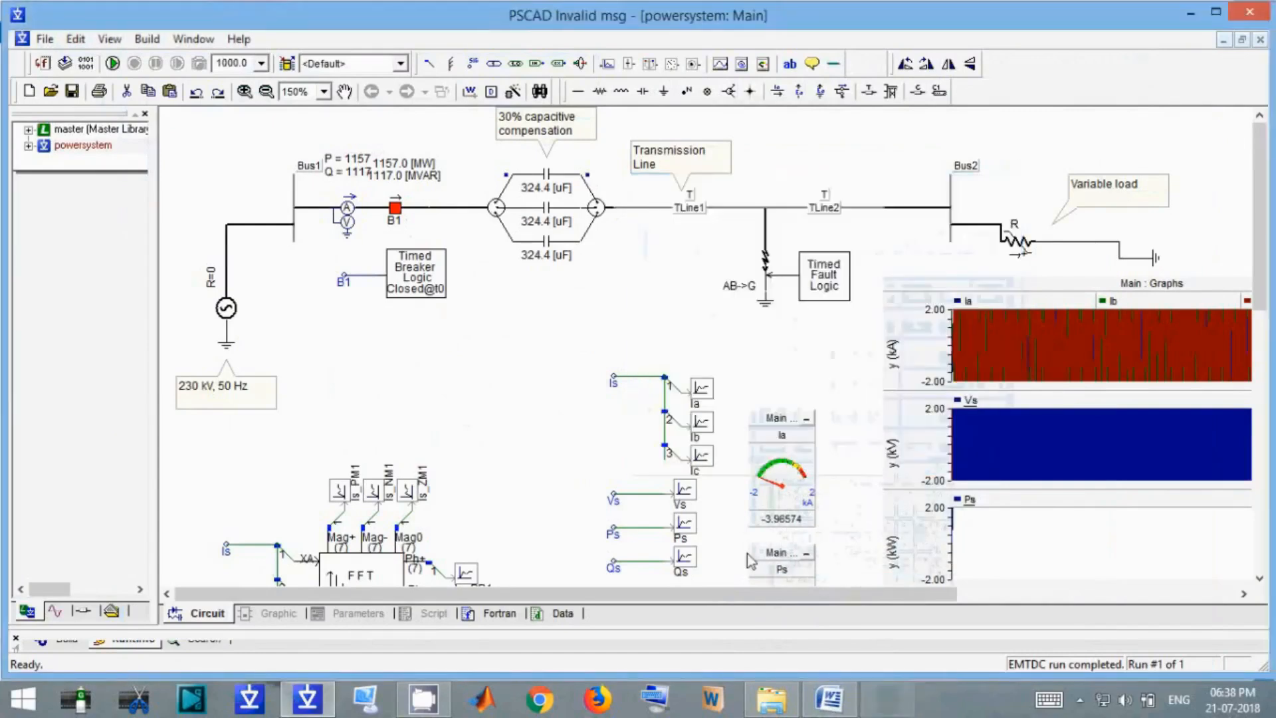
Check the outline item on building a new component block in Word and return to the PSCAD circuit.
click(839, 705)
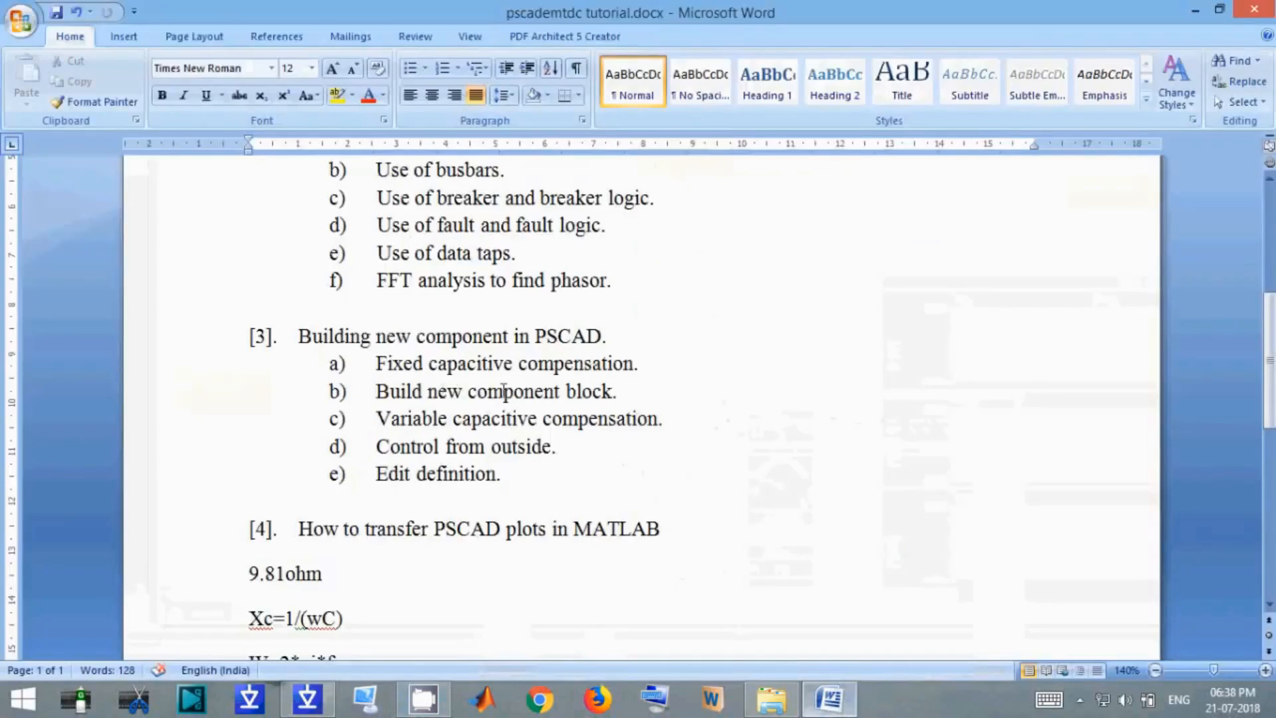
click(854, 707)
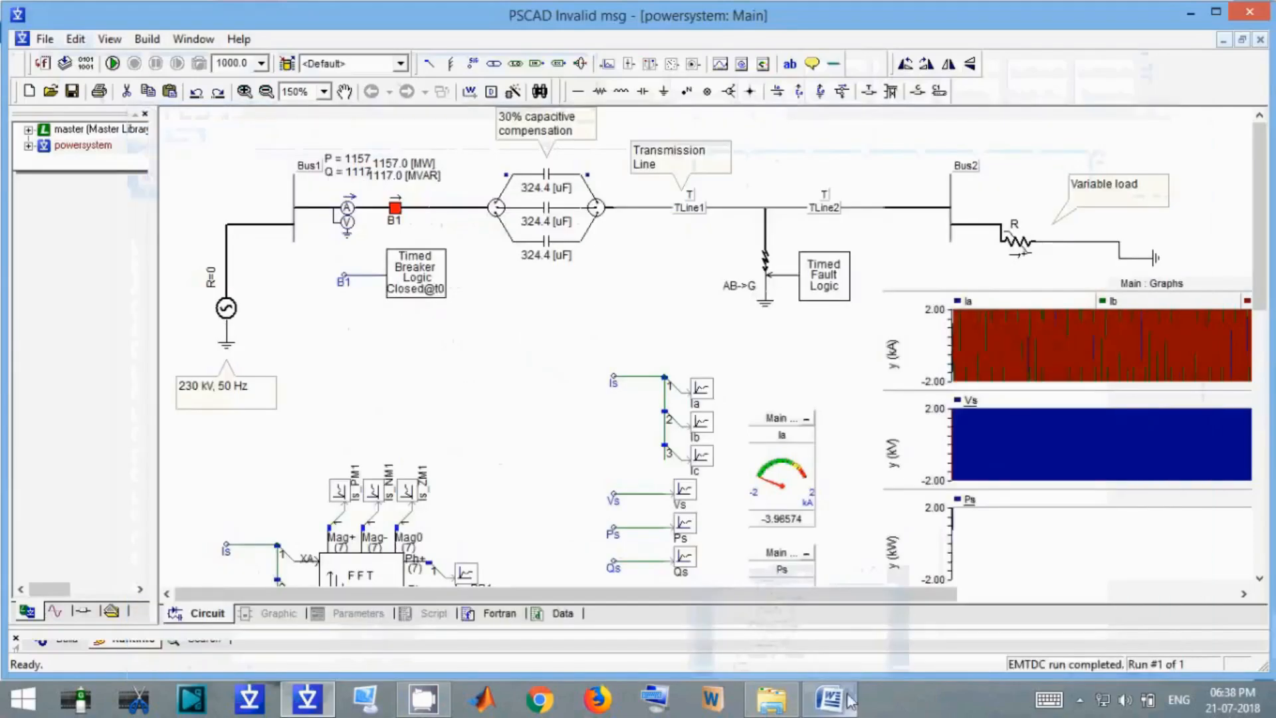
click(423, 699)
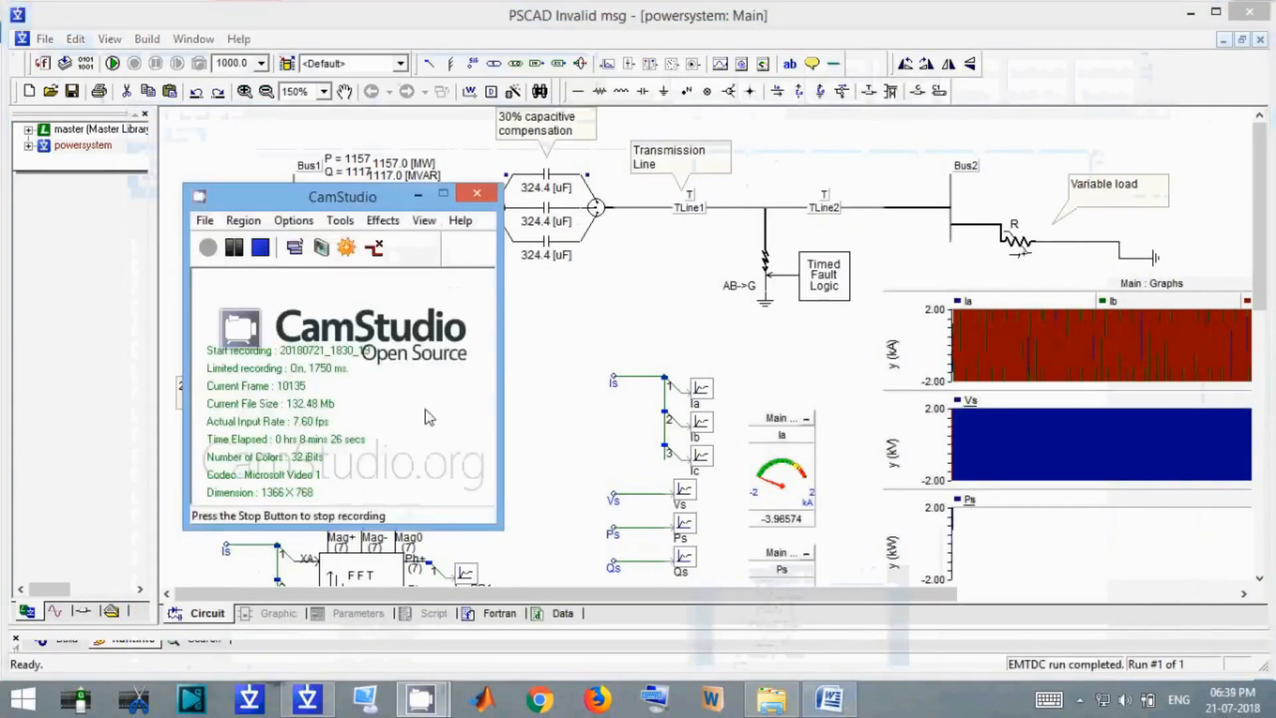
click(559, 391)
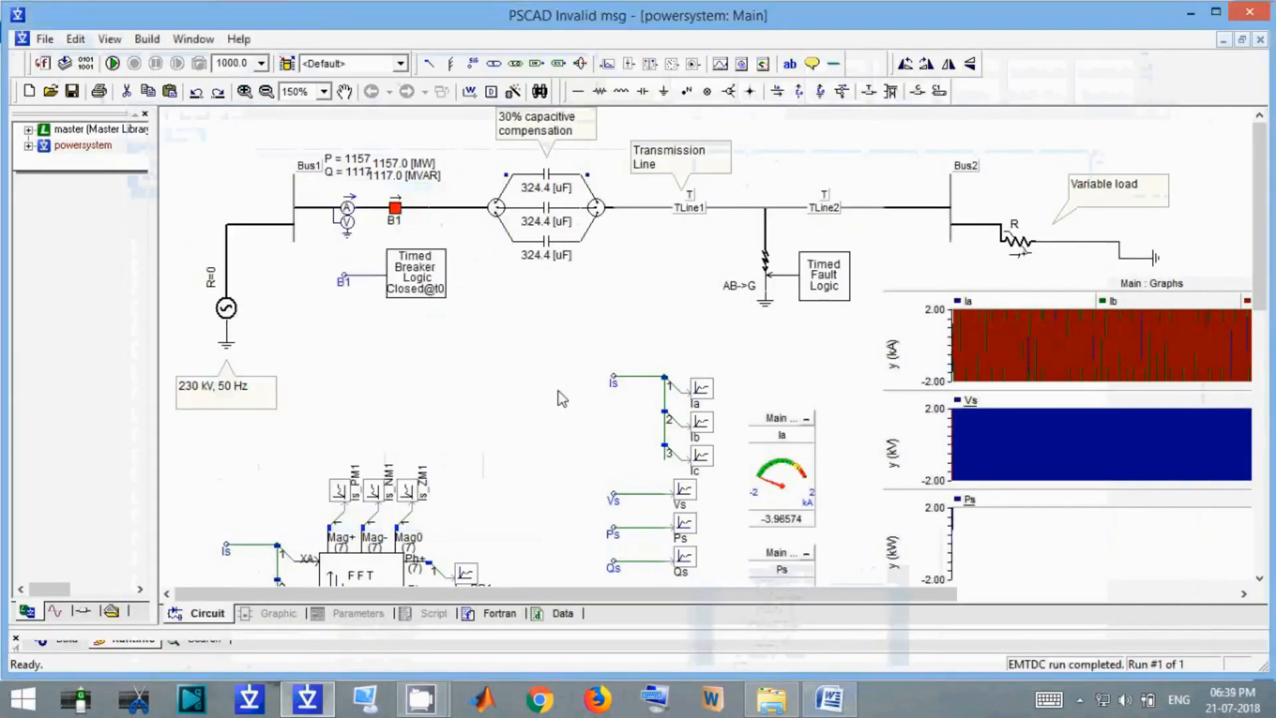
Start a new component on the Main page named "cap comp" with the title lines "Capacitive" and "Compensation".
right_click(519, 333)
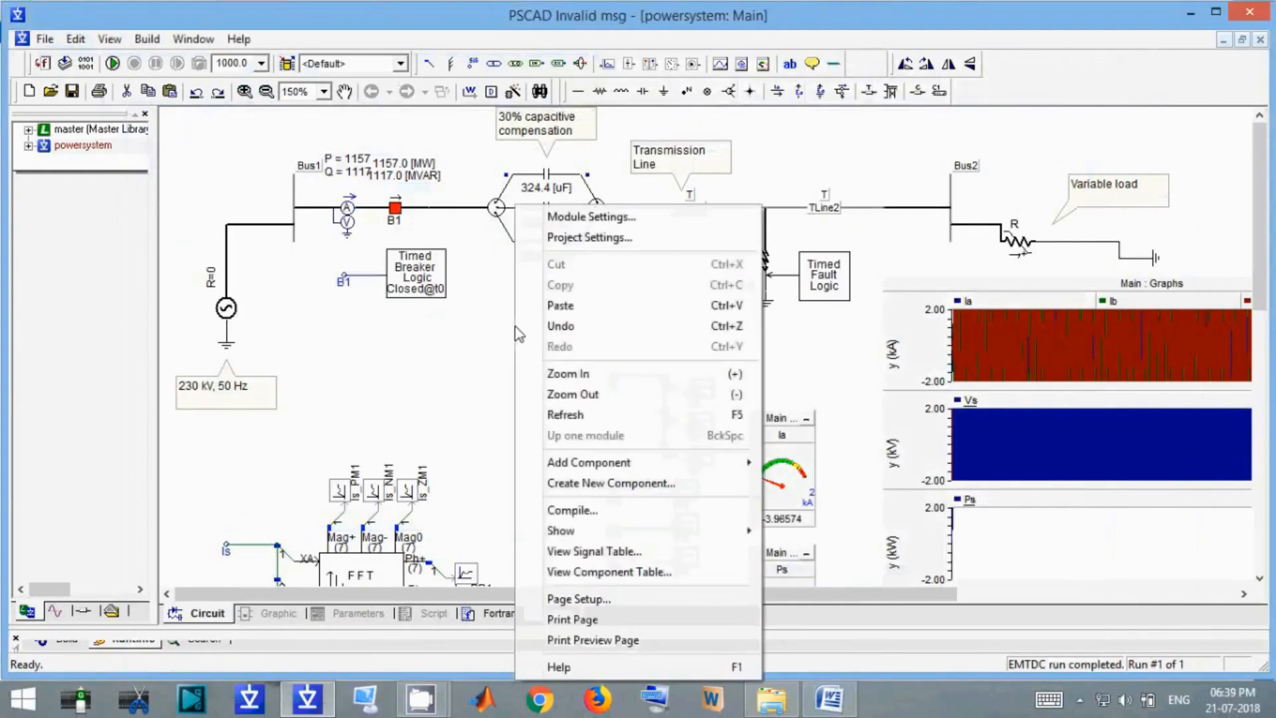
click(588, 490)
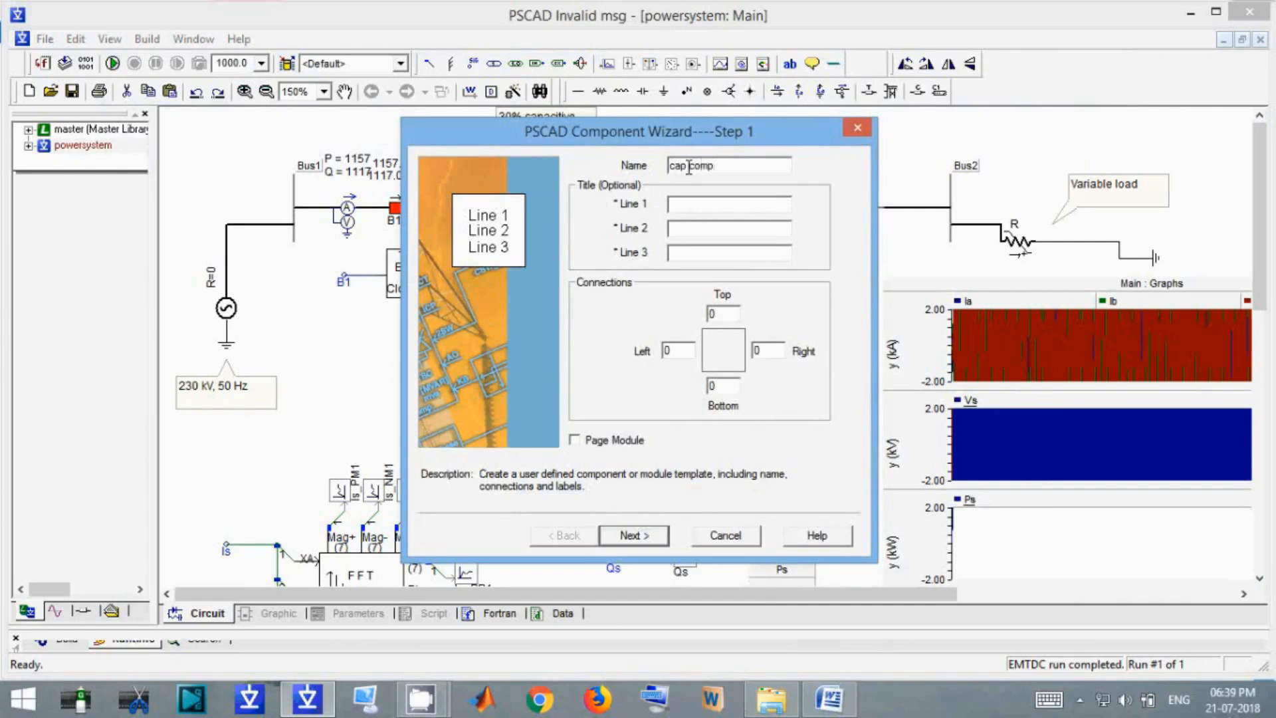
click(704, 210)
text(apacitivev)
click(720, 228)
text(Compensation)
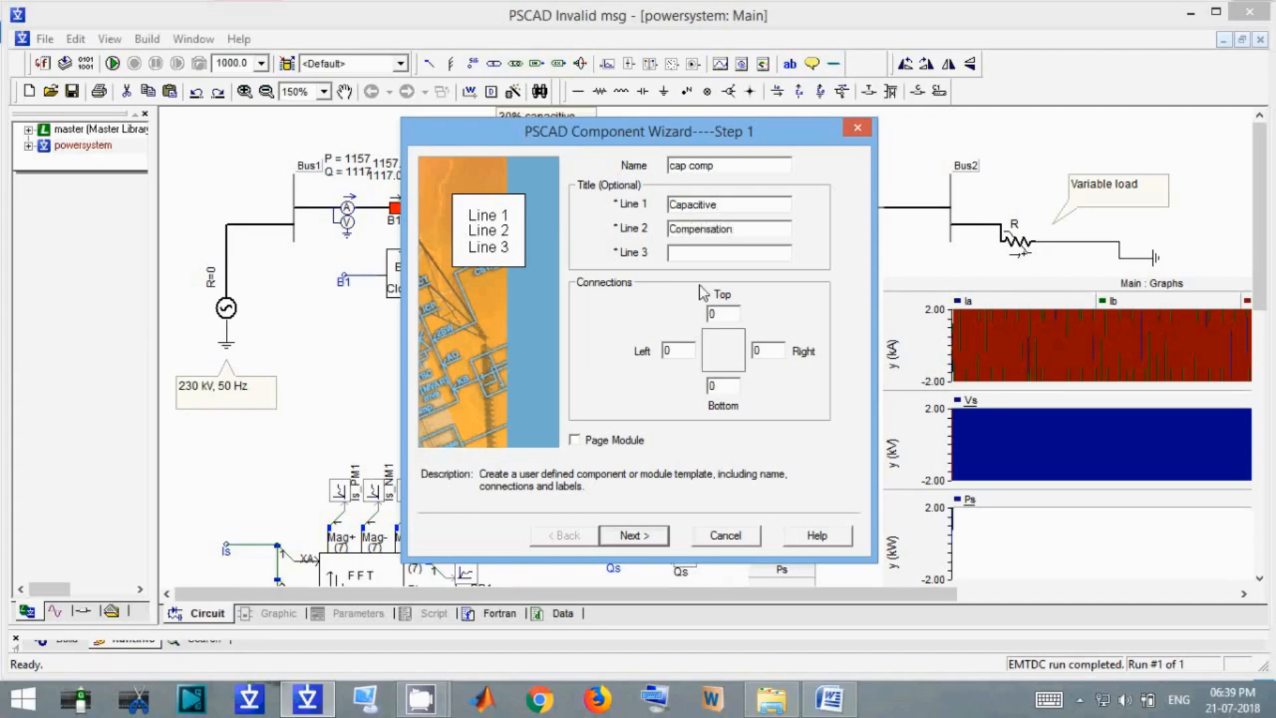
Give the component one left and one right connection and make it a page module.
drag(690, 141, 980, 94)
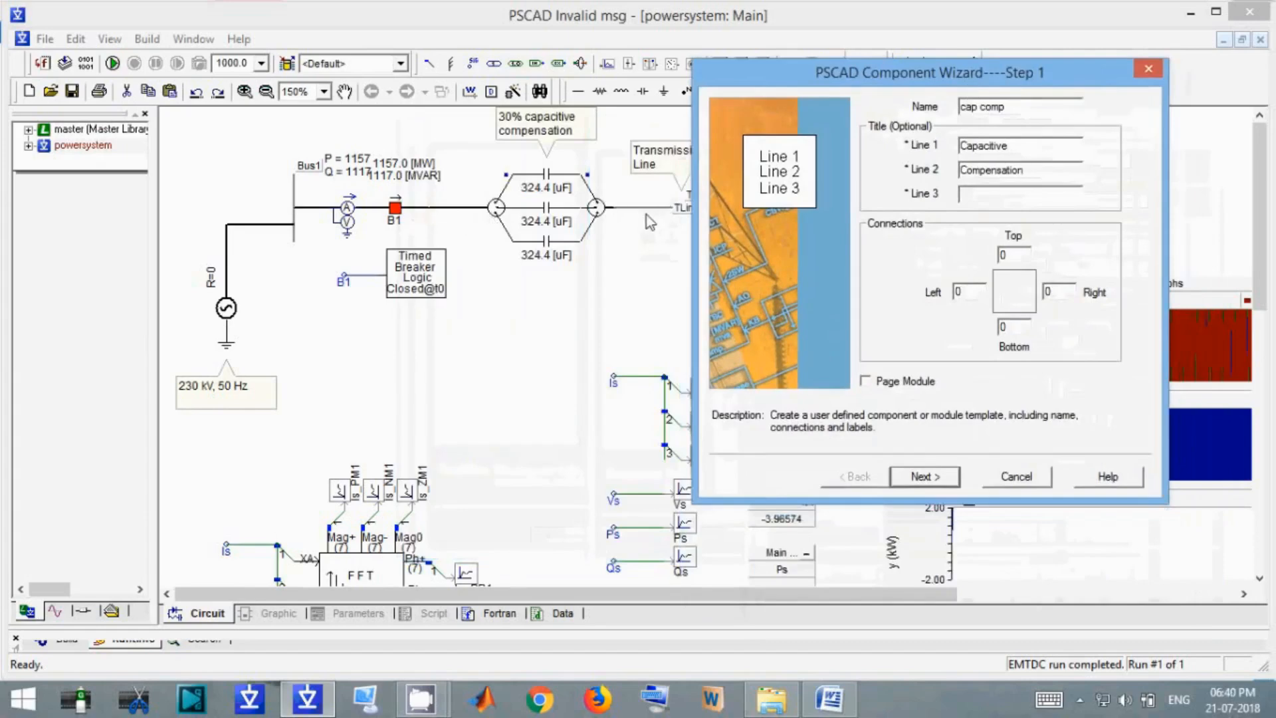
double_click(978, 297)
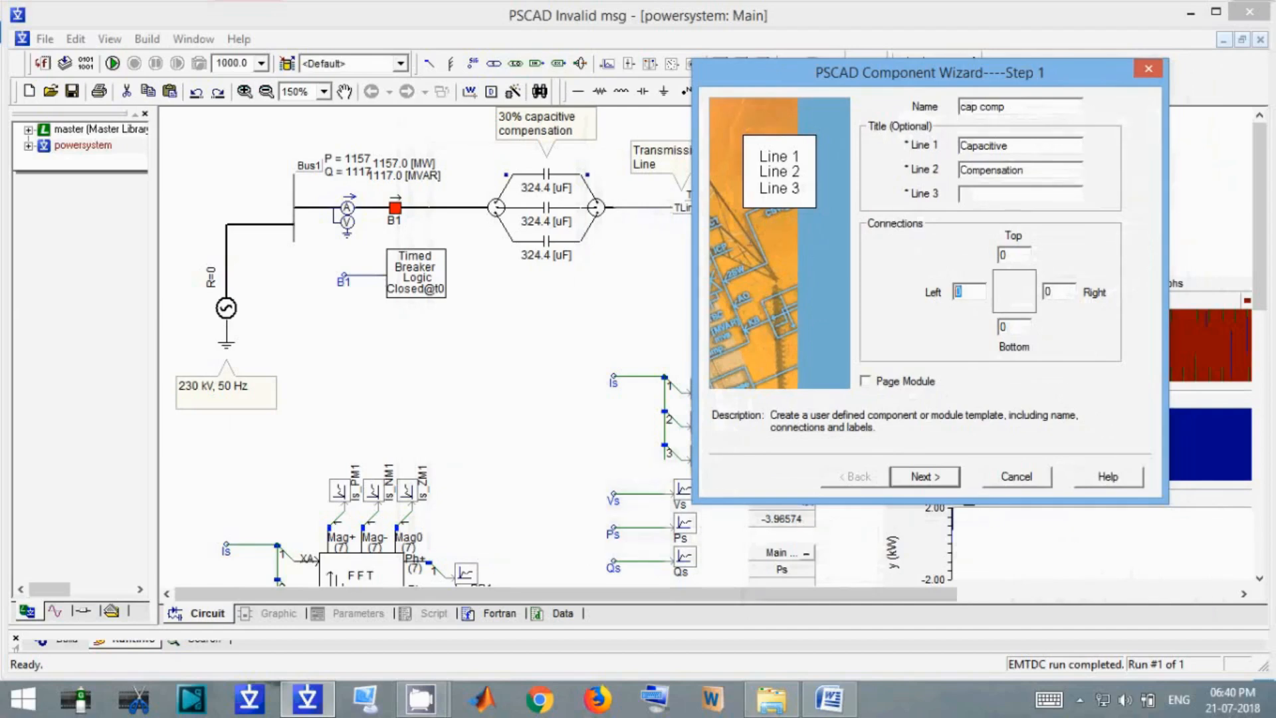
text(1)
double_click(1062, 291)
click(924, 478)
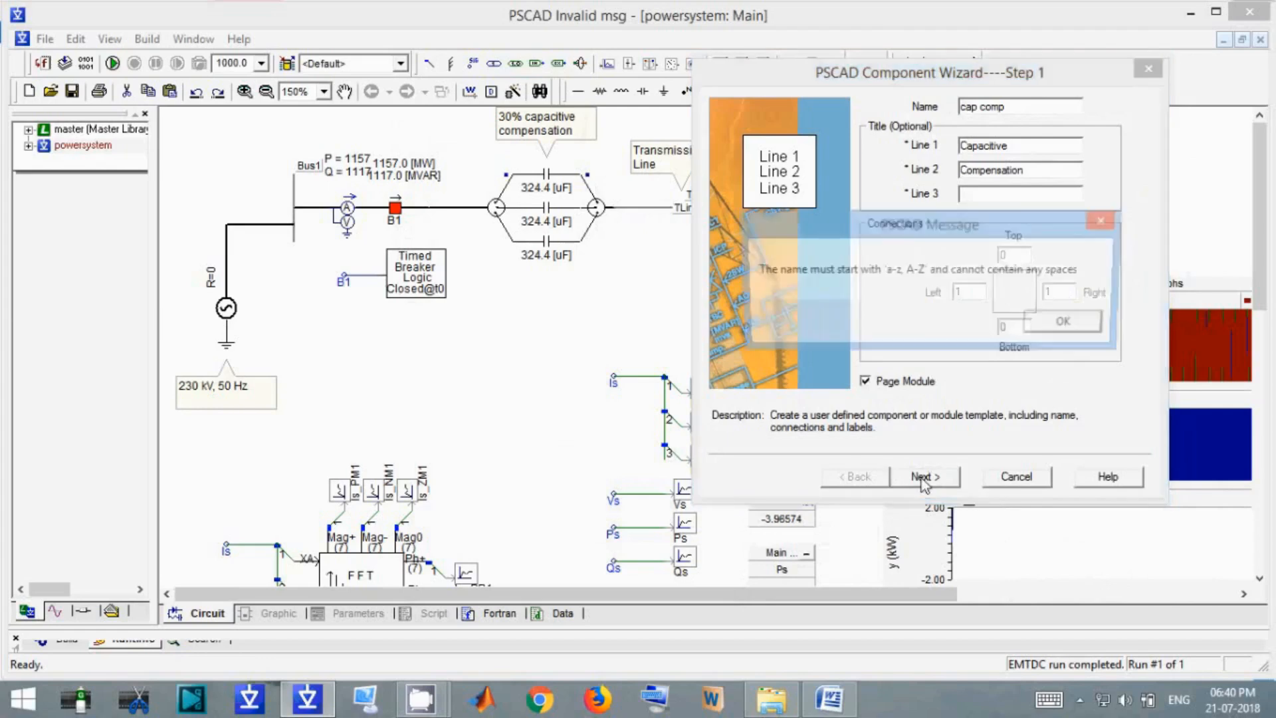
Change the component's name to cap_comp and proceed to the connection settings.
click(1068, 325)
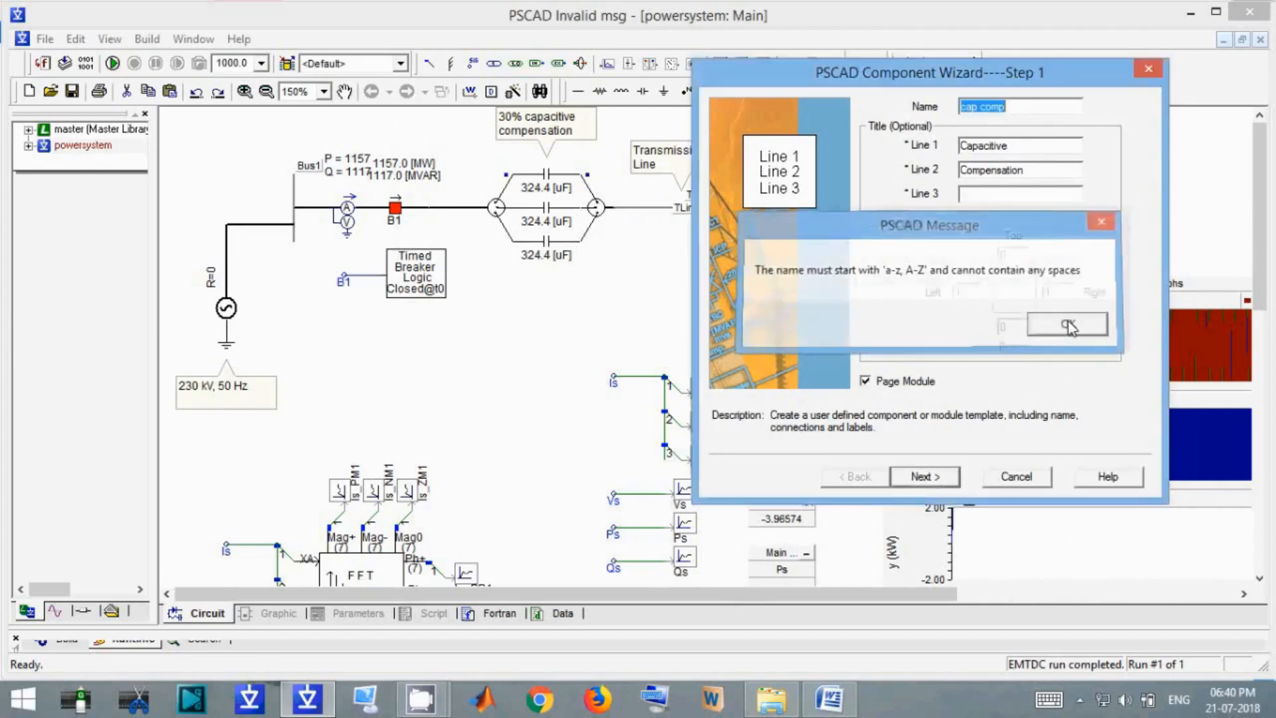
click(981, 105)
key(BackSpace)
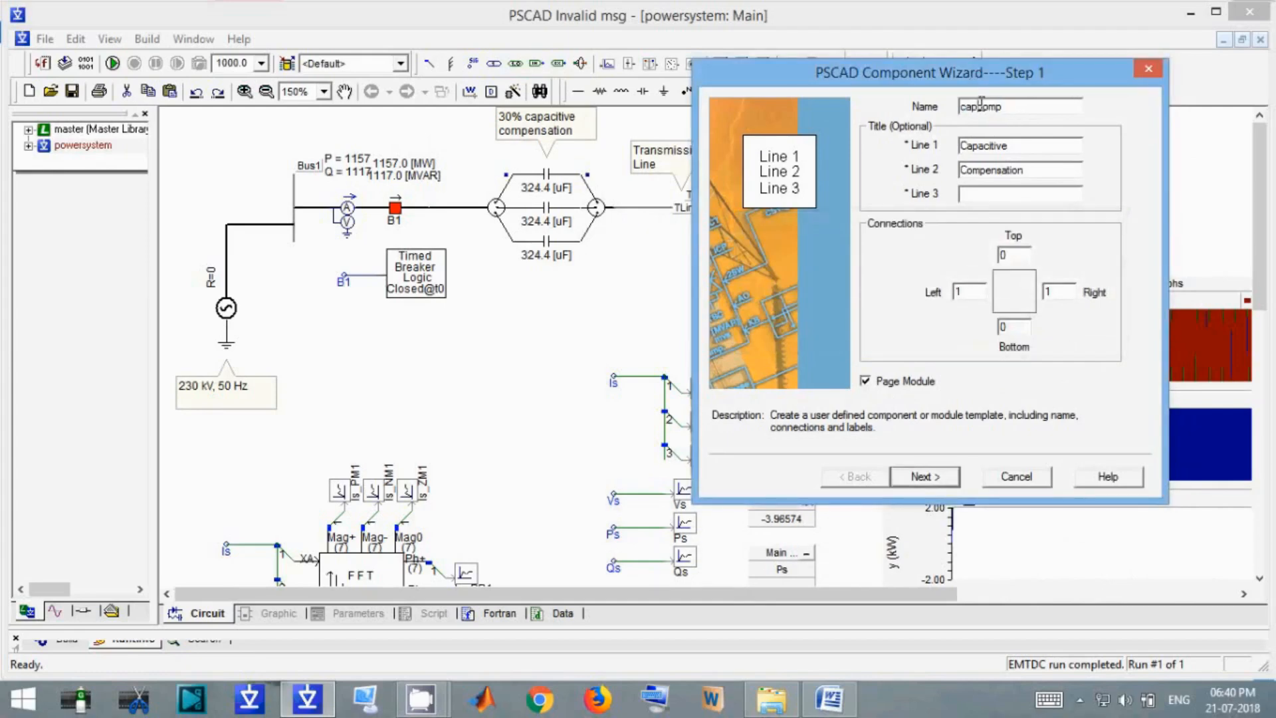
text(_)
click(918, 476)
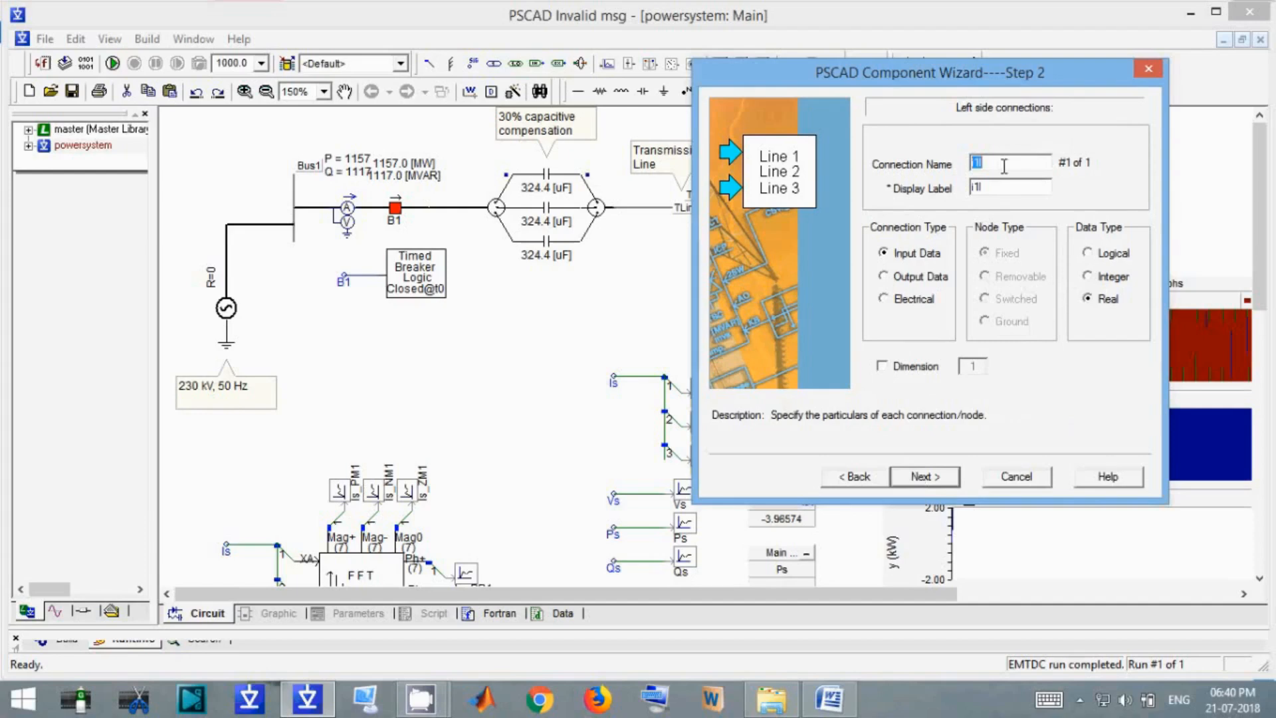
Define the component's left-side connection as "in" with display label "a", electrical type and dimension 3.
text(in)
key(Tab)
text(a)
click(884, 299)
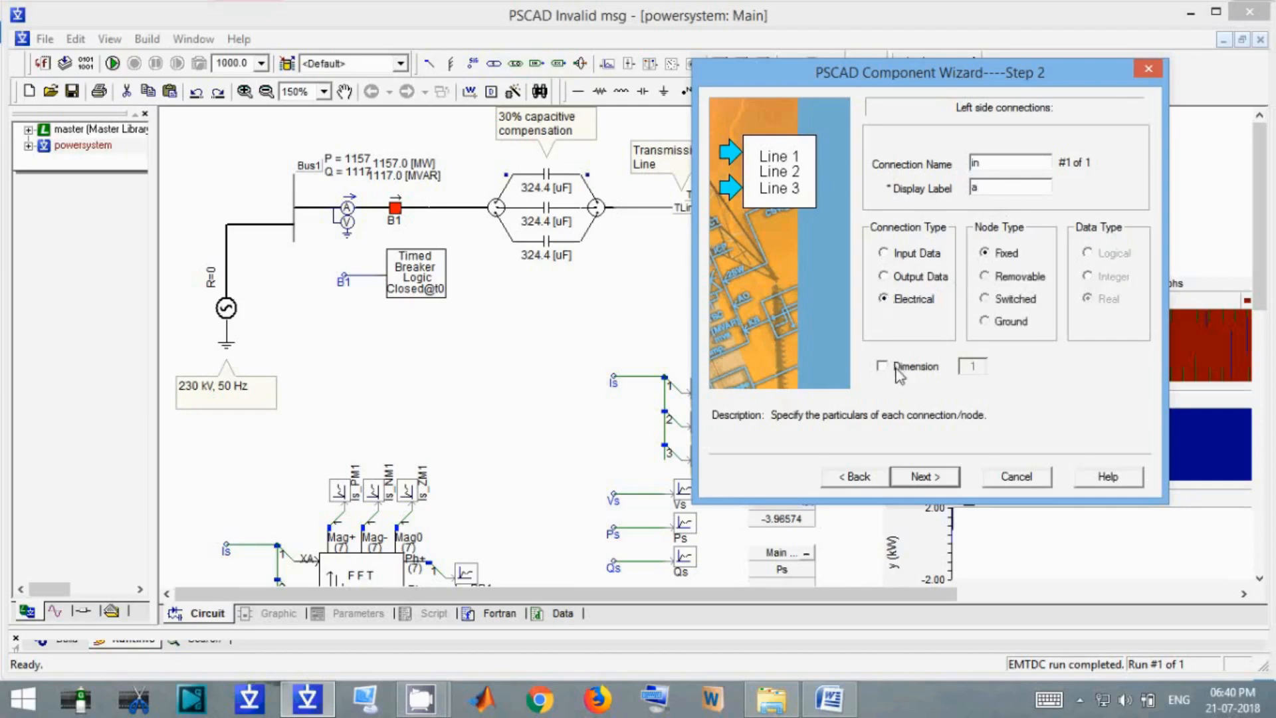
click(883, 366)
double_click(961, 365)
text(3)
click(925, 476)
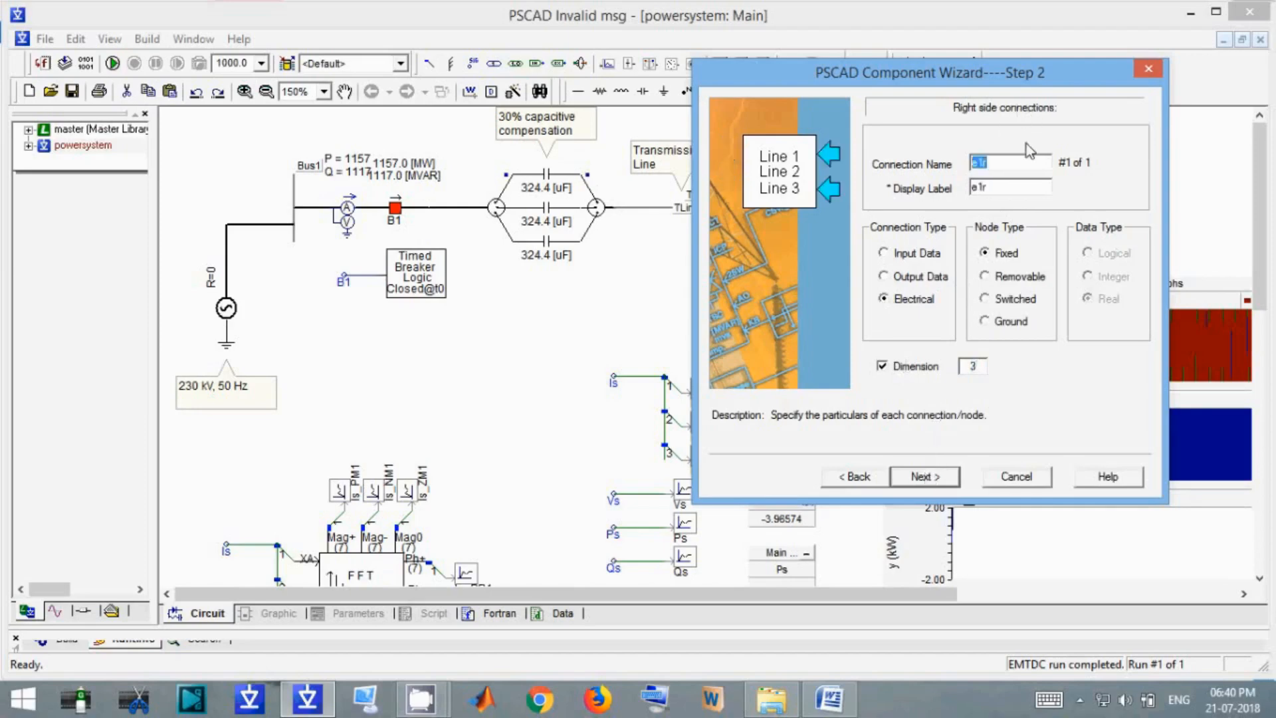
Name the right-side connection "out" with display label "b" and create the component with an A/A4 landscape canvas.
text(out)
key(Tab)
text(b)
click(925, 487)
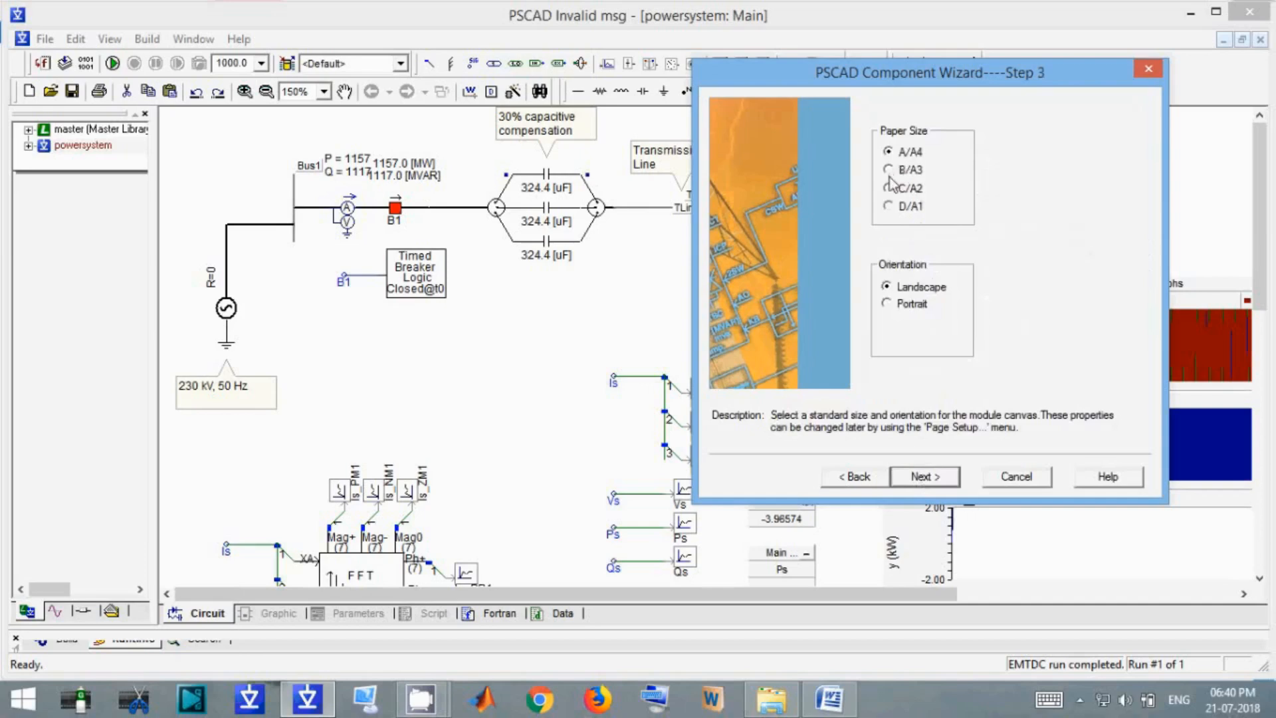
click(918, 480)
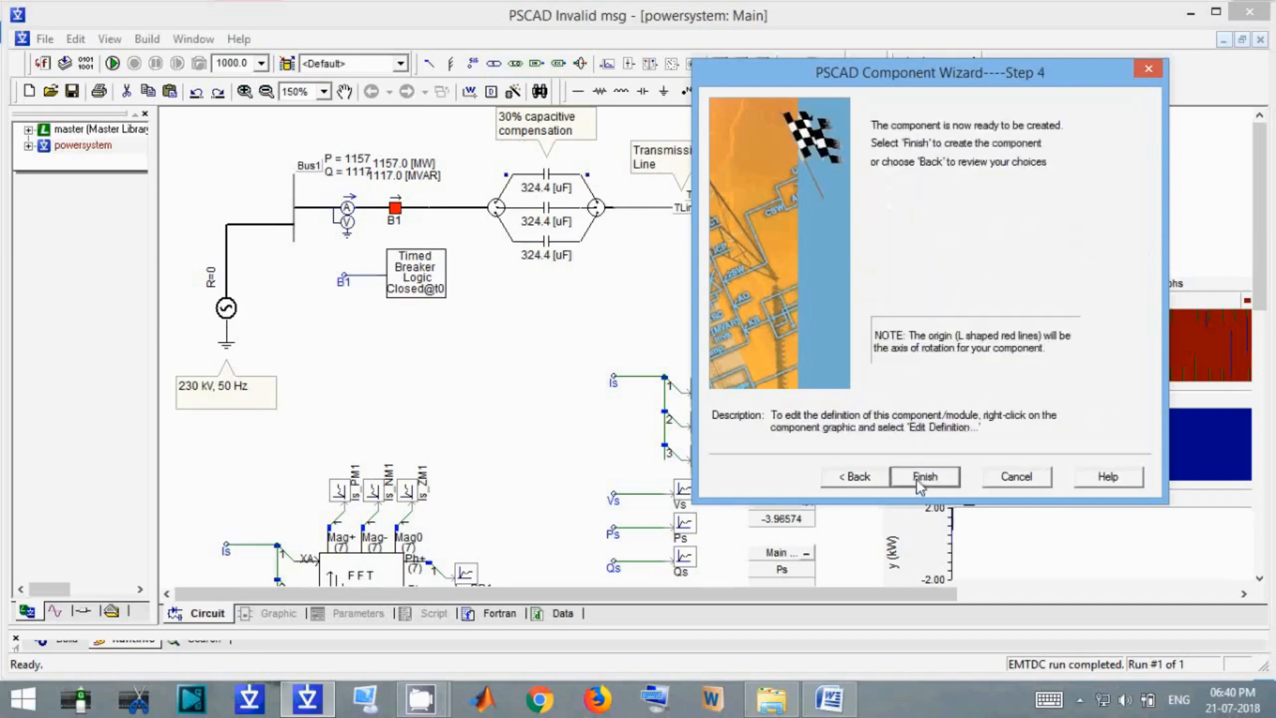
click(920, 482)
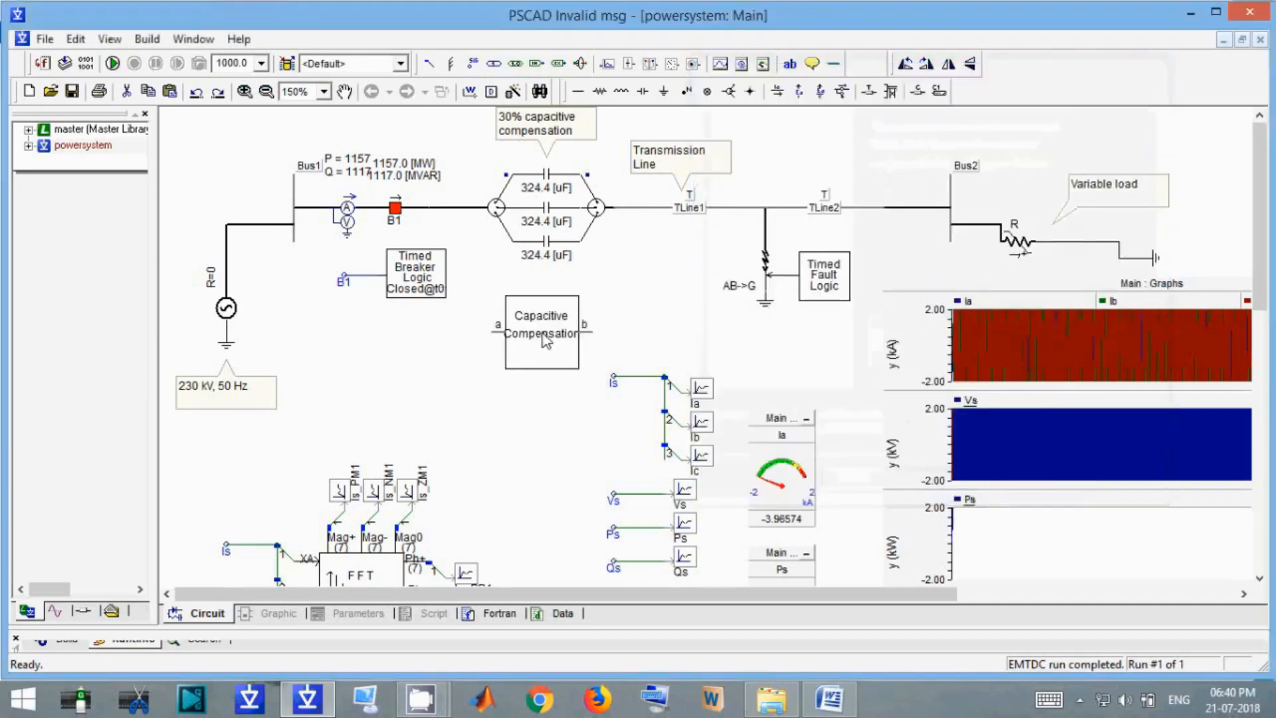
Place the Capacitive Compensation block below the capacitor bank and open its definition.
click(530, 335)
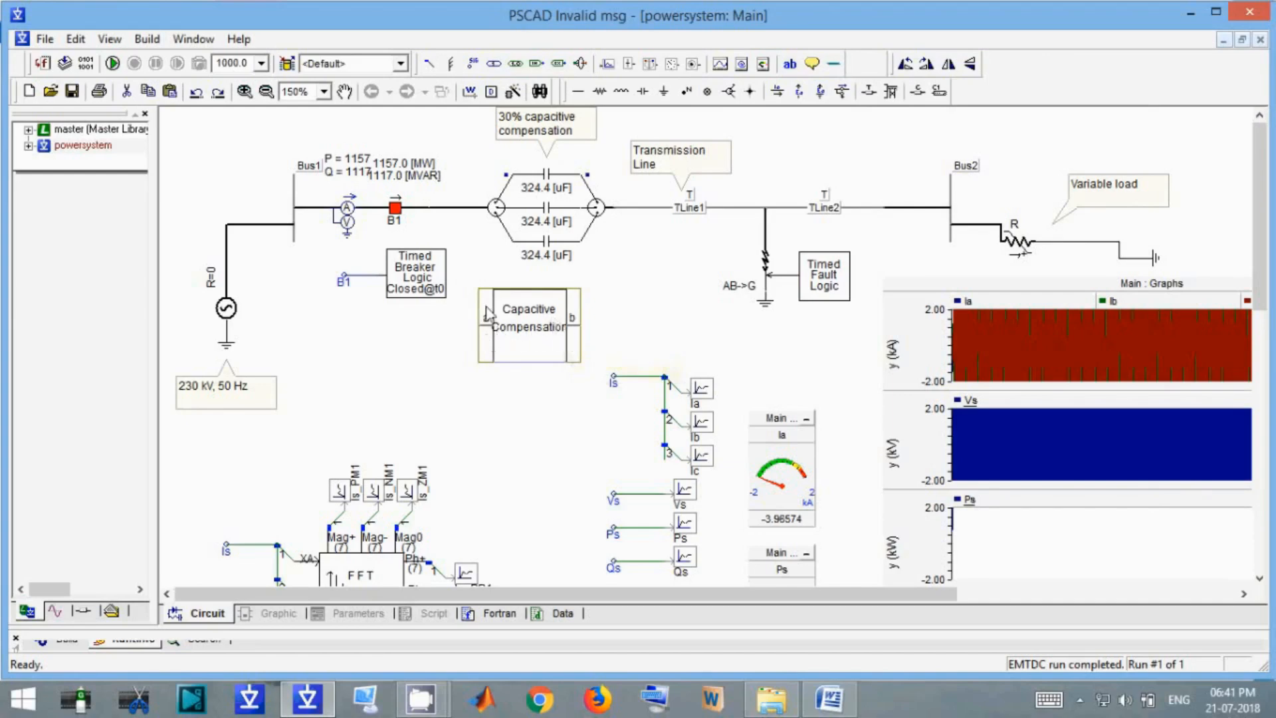
right_click(541, 355)
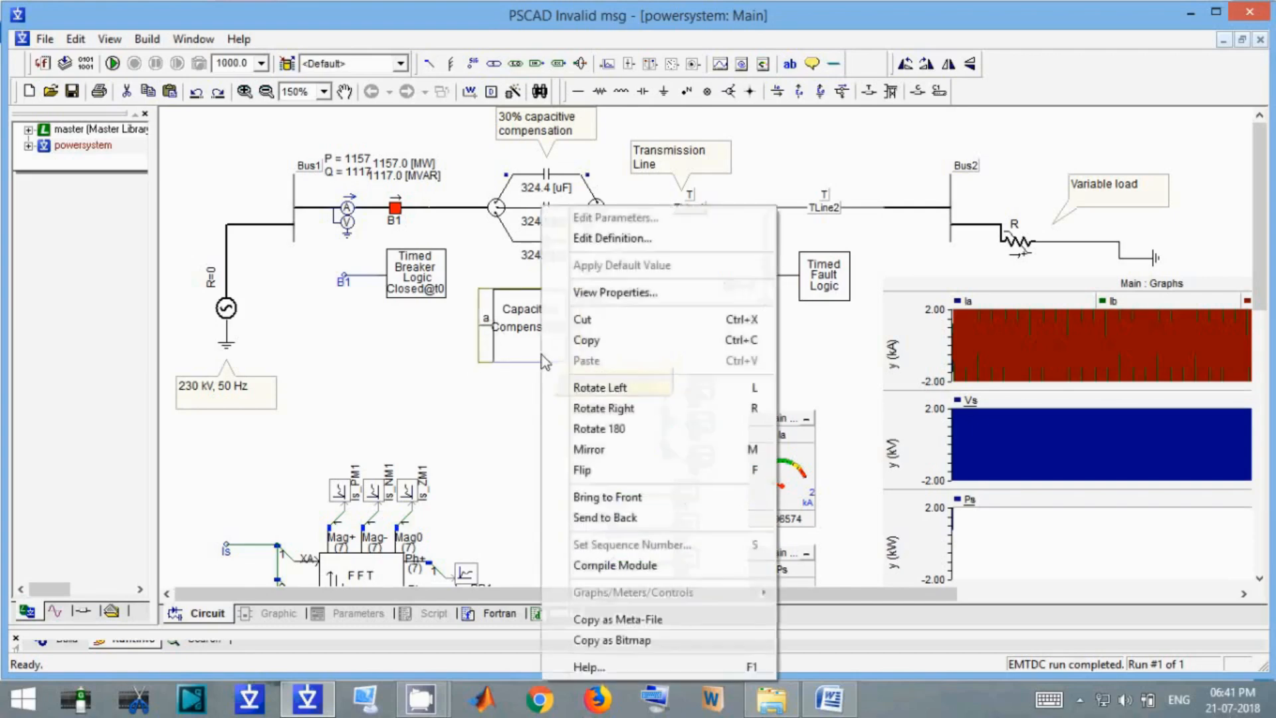
click(600, 239)
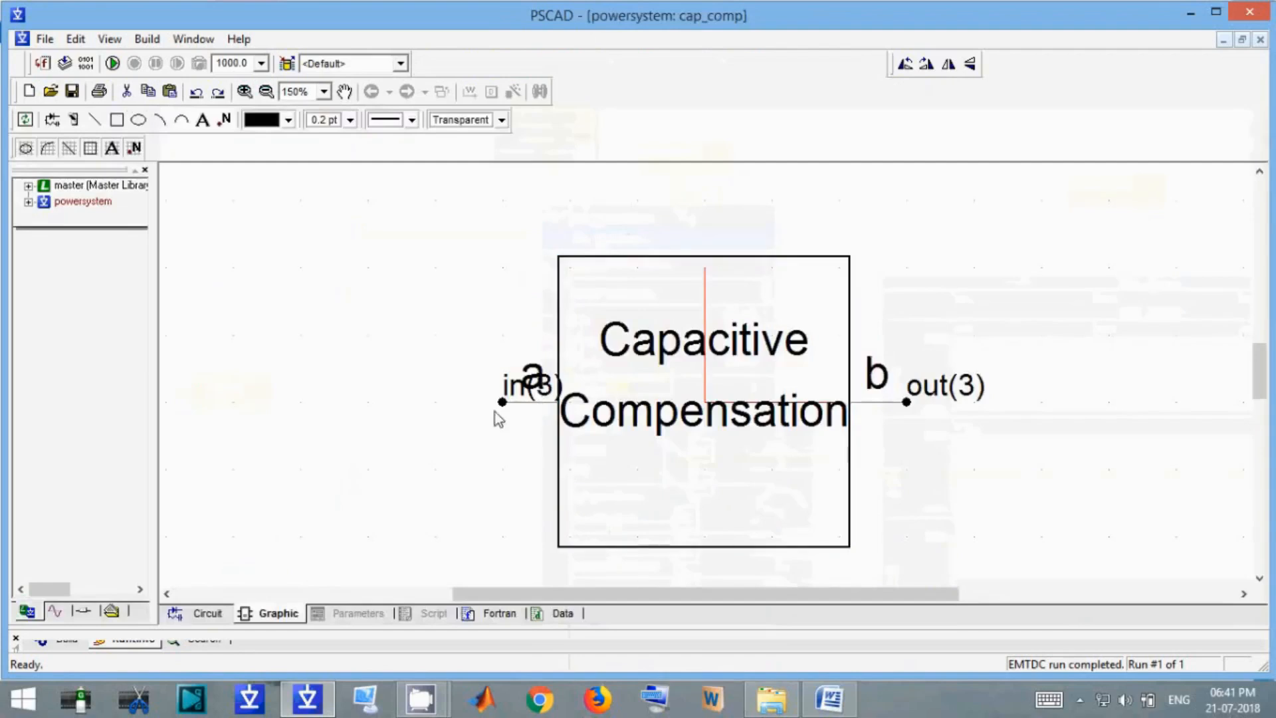
Move the "in" connection, its lead and the label "a" one grid division outward from the Capacitive Compensation box.
drag(455, 333, 601, 432)
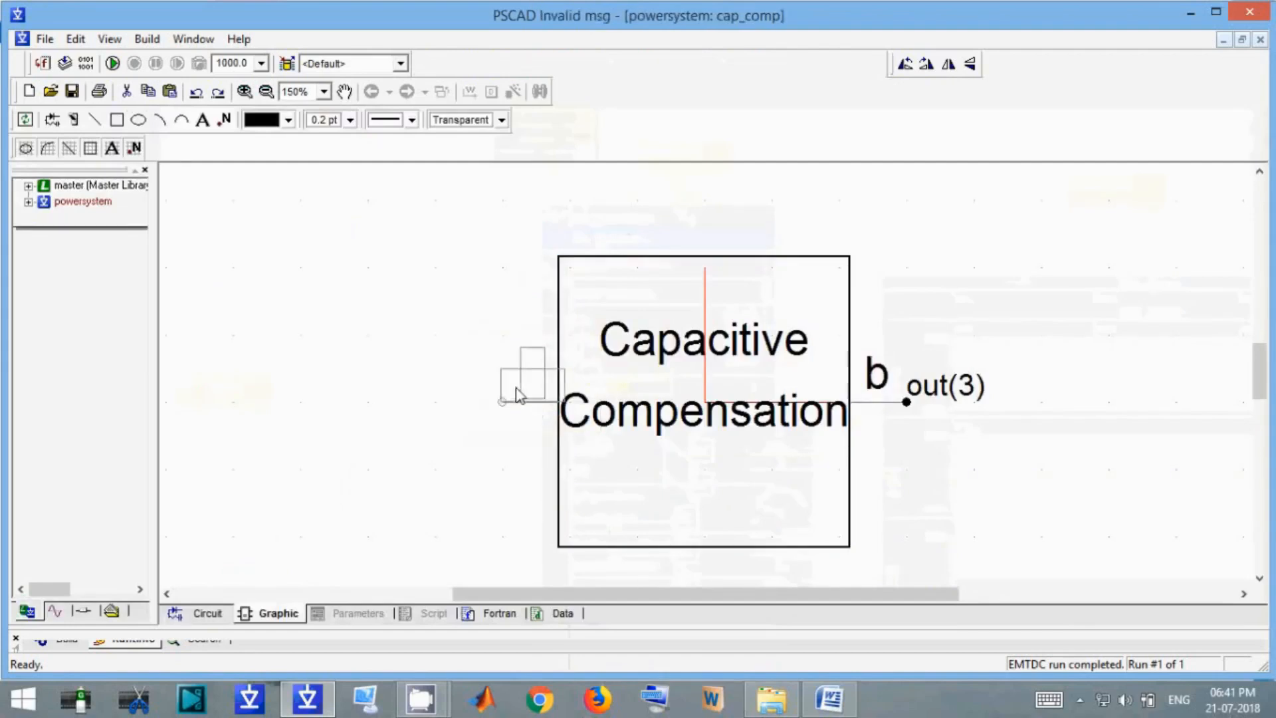
drag(517, 394, 451, 384)
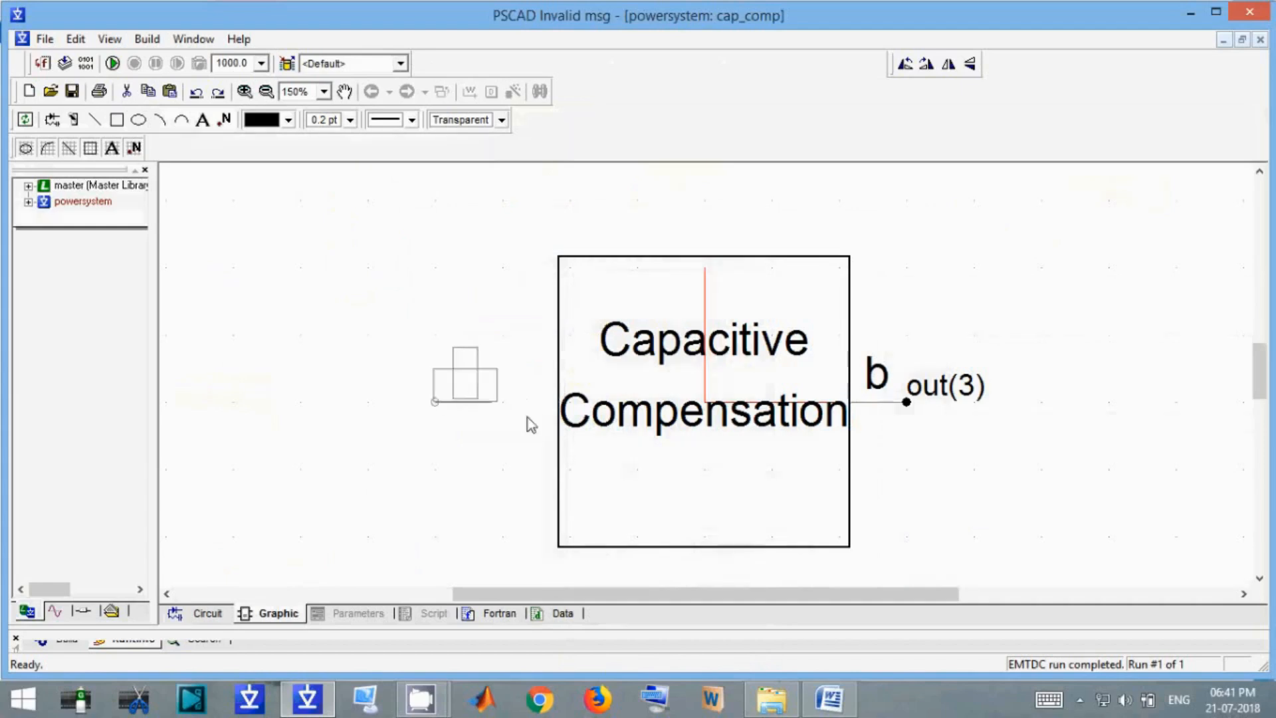
click(562, 452)
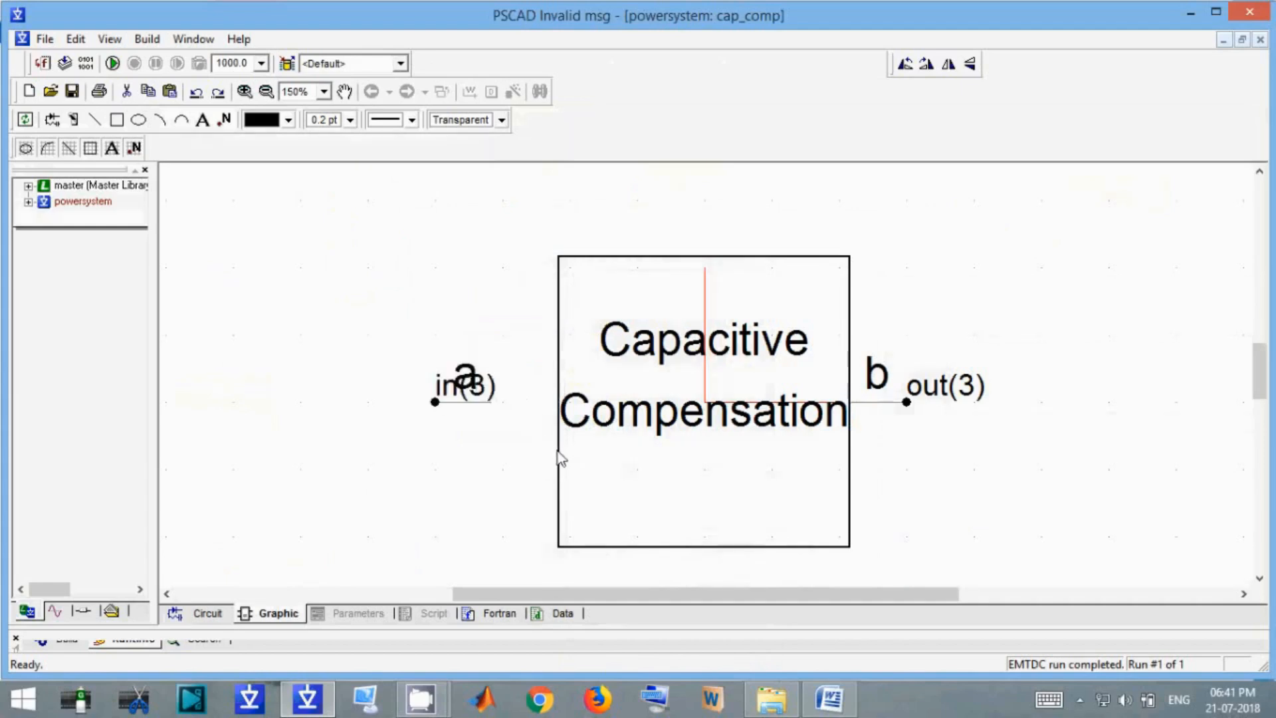
Widen the box until it meets the "in" lead and centre the "Capacitive" and "Compensation" text lines inside it.
click(558, 455)
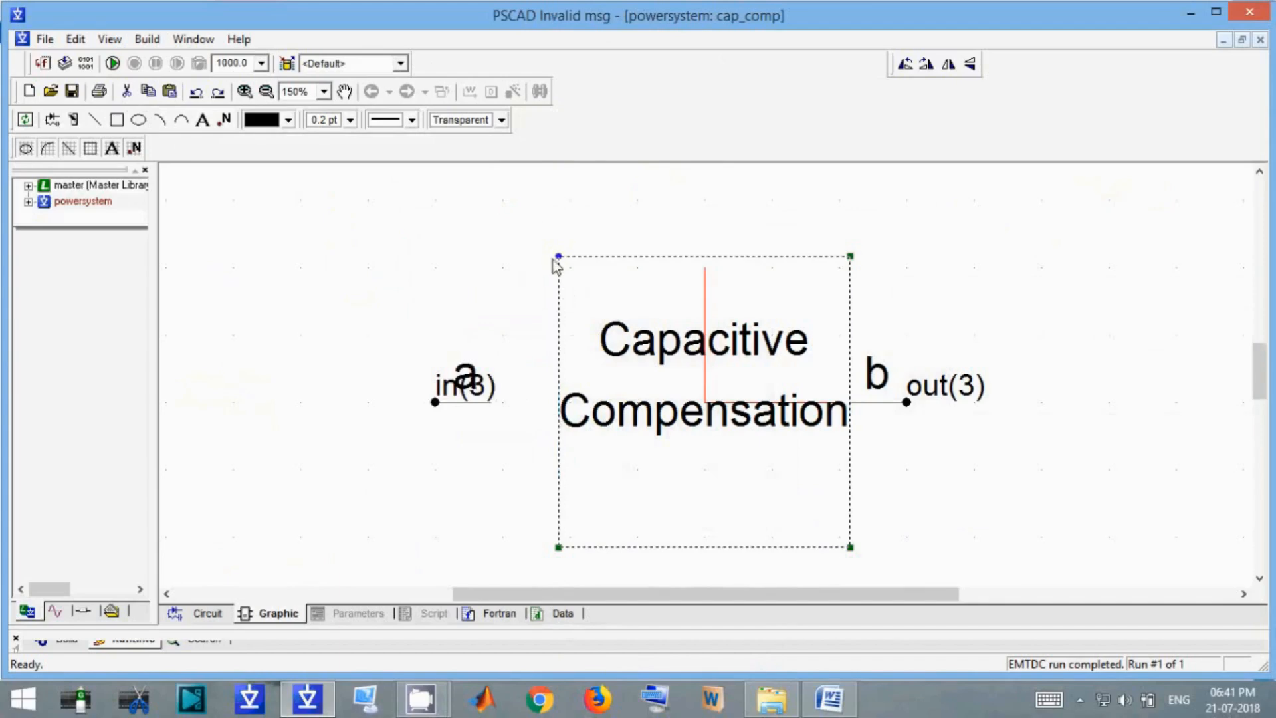
drag(558, 257, 525, 255)
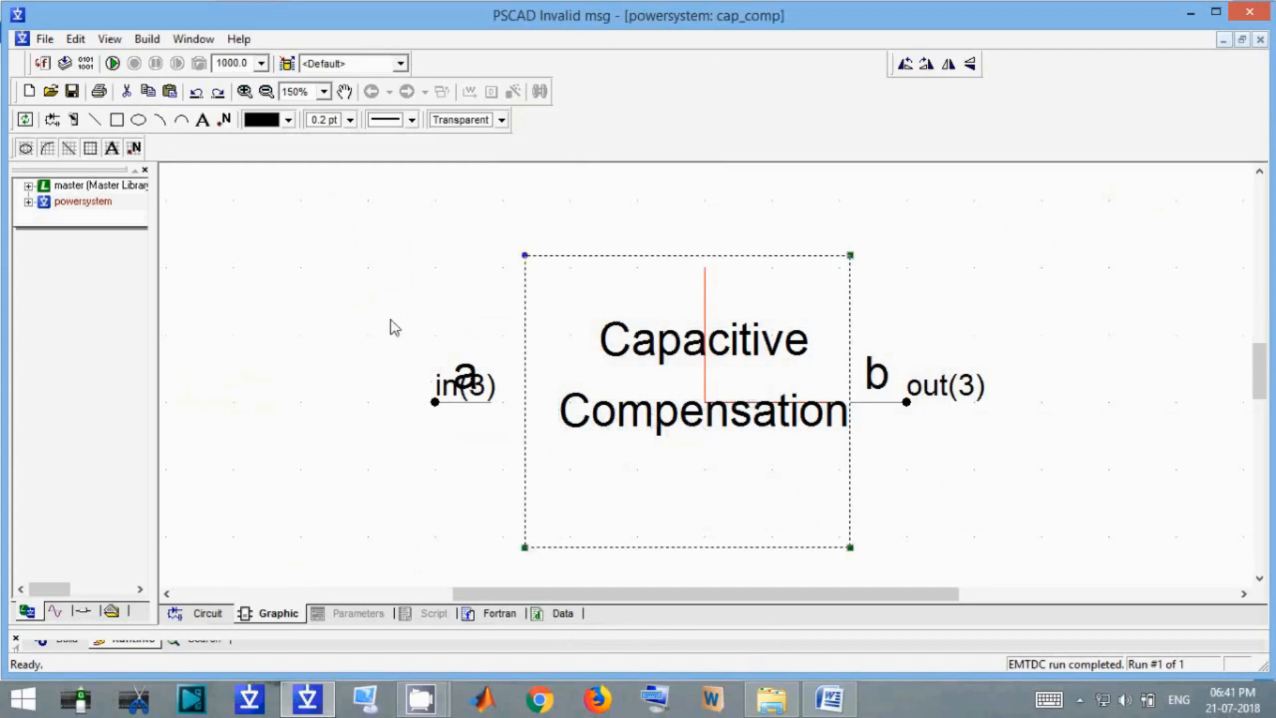
drag(390, 320, 521, 433)
key(Right)
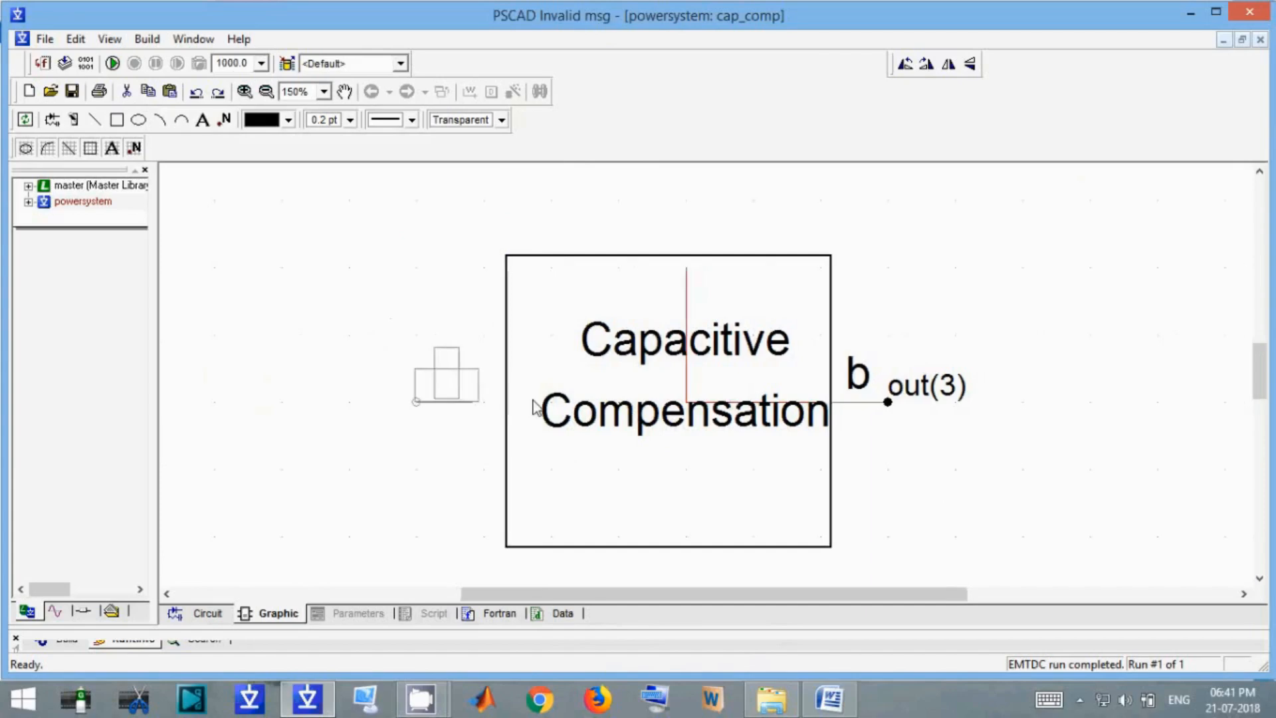
click(505, 403)
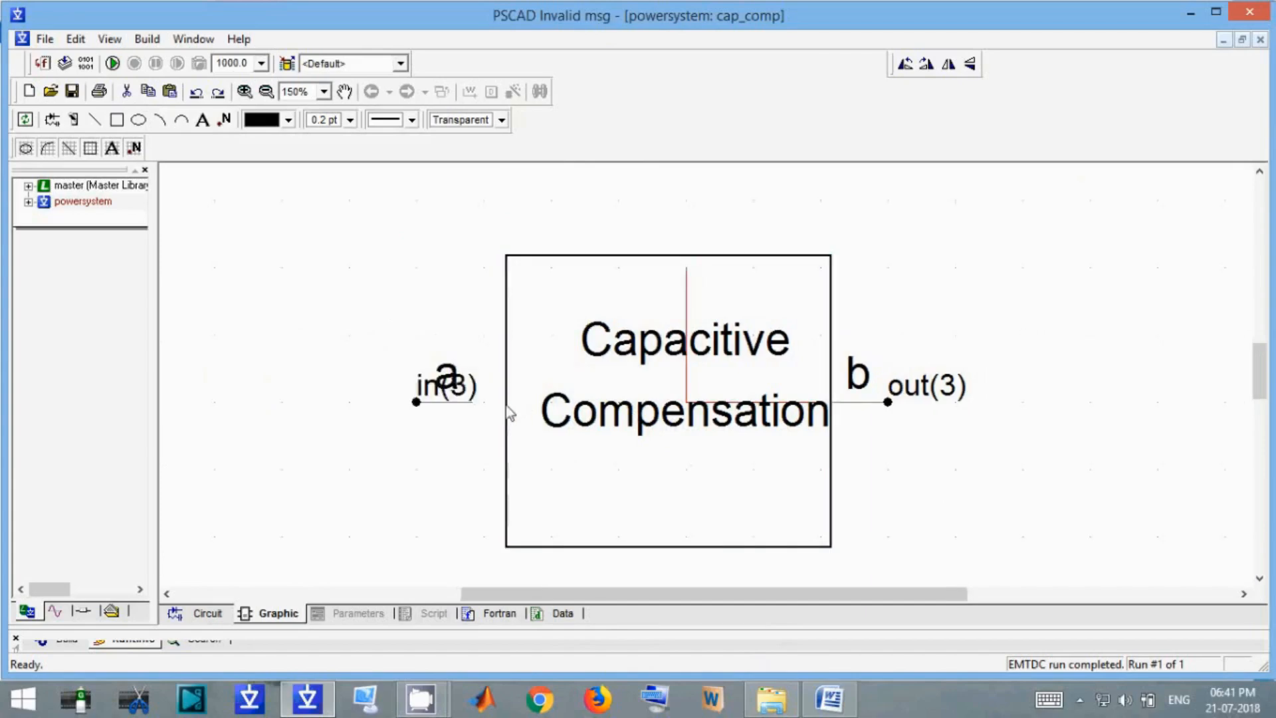
click(541, 258)
drag(506, 256, 471, 257)
drag(655, 352, 613, 345)
drag(660, 428, 620, 423)
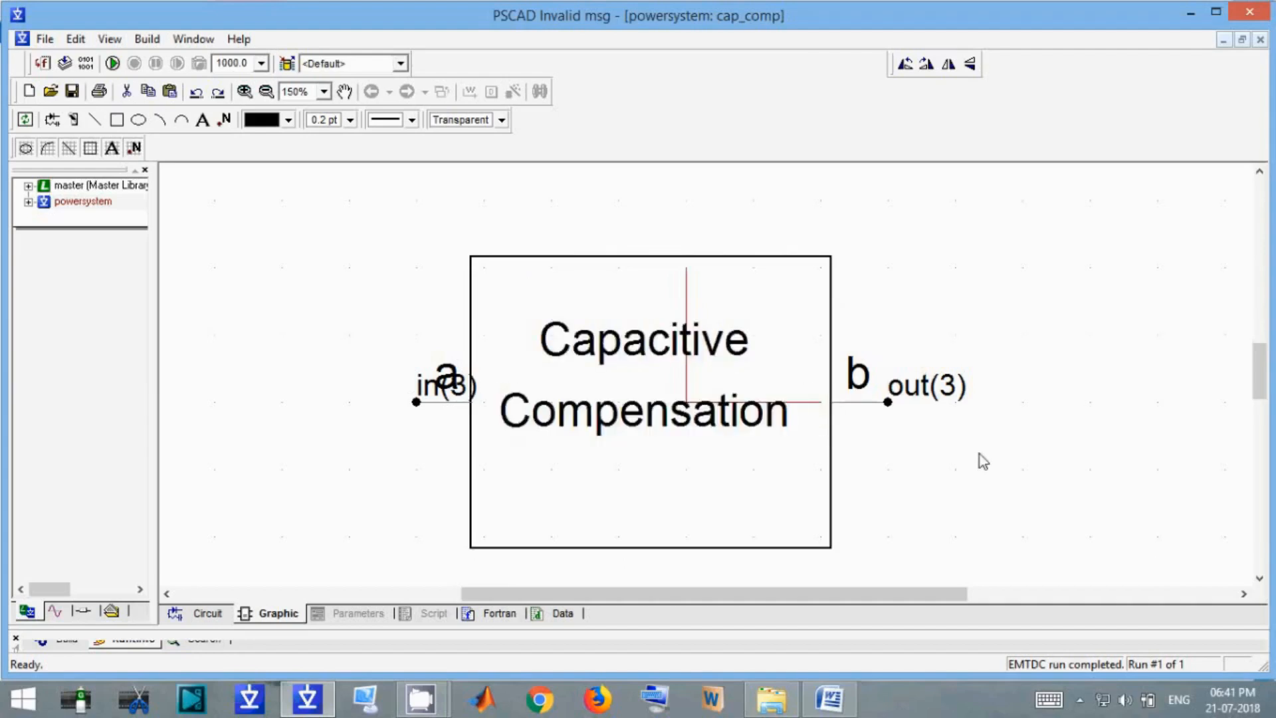
Close the component's graphic view, reopen the powersystem main circuit and cut the three-phase capacitor bank from the line.
click(1260, 40)
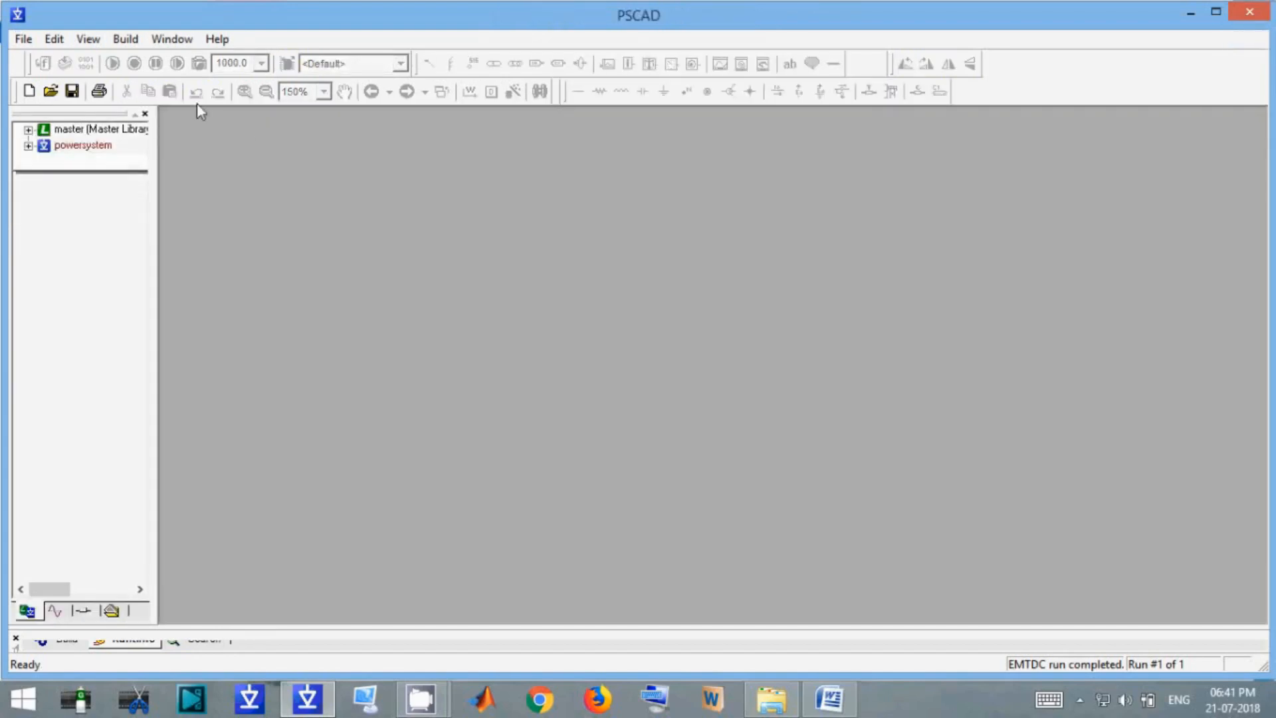
double_click(100, 148)
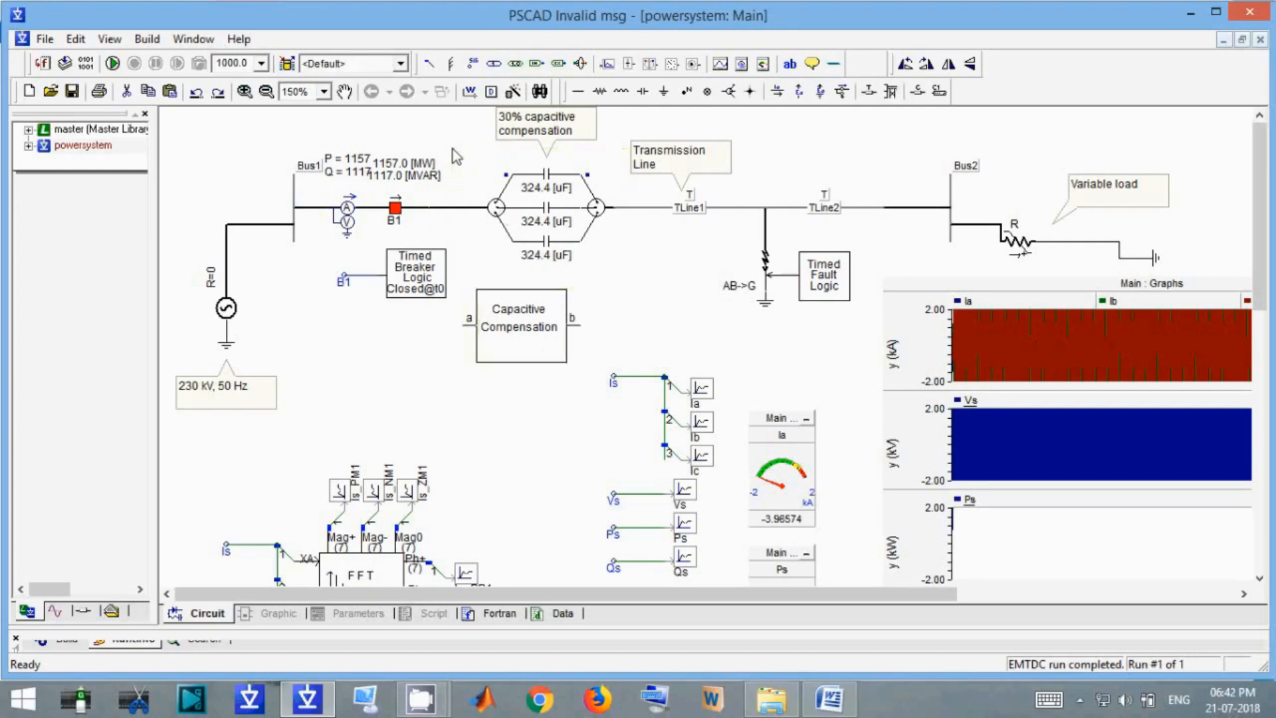
drag(452, 149, 642, 274)
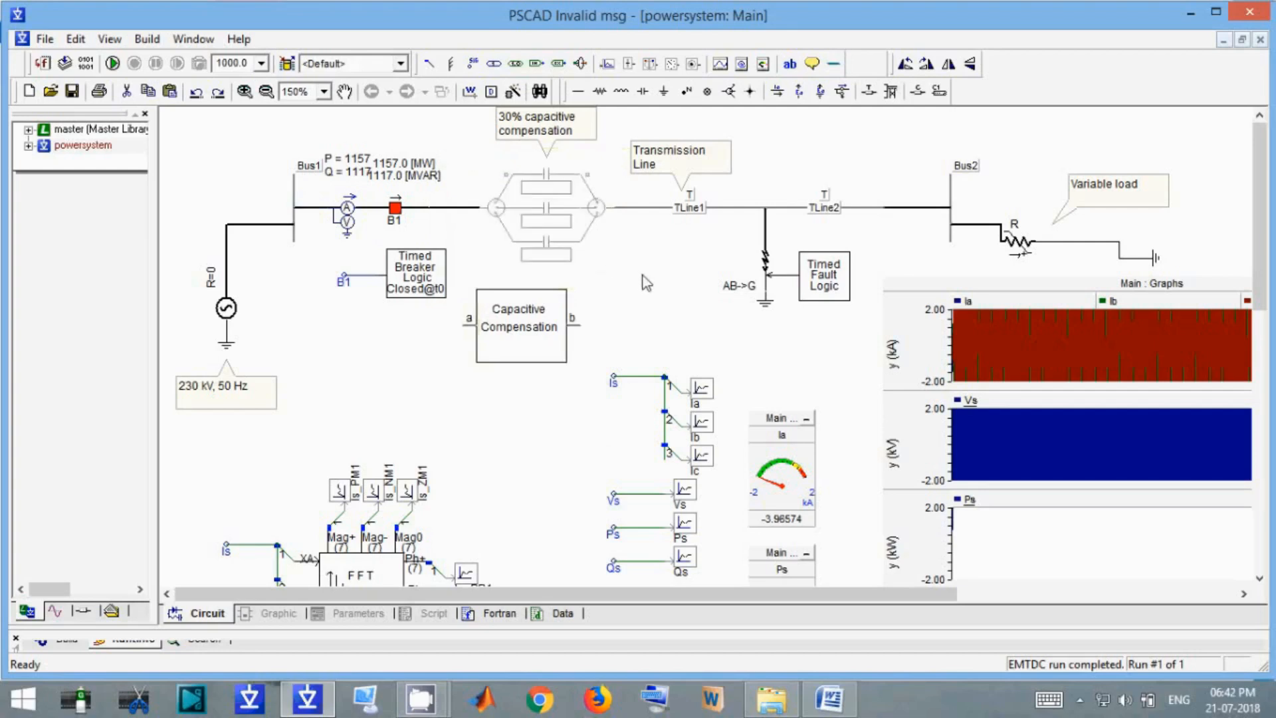
key(ctrl+x)
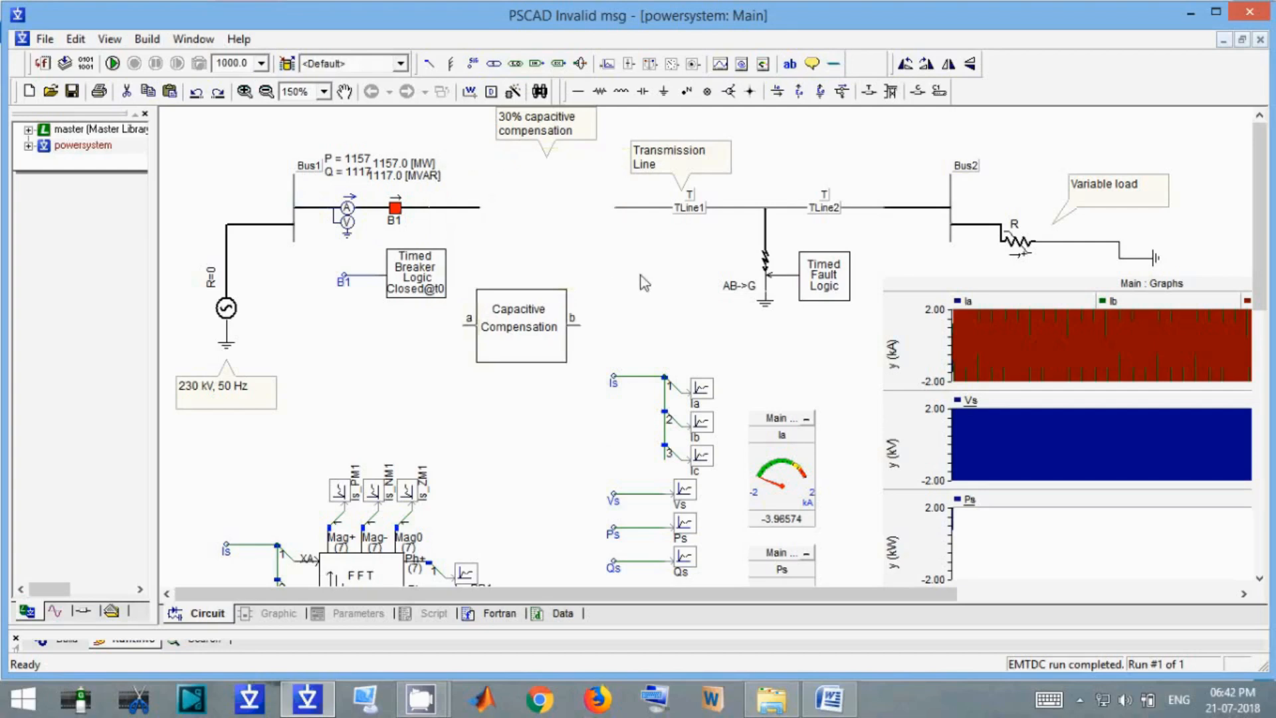
Paste the capacitor bank into the Capacitive Compensation block's circuit and attach the in and out nodes to its ends.
double_click(525, 323)
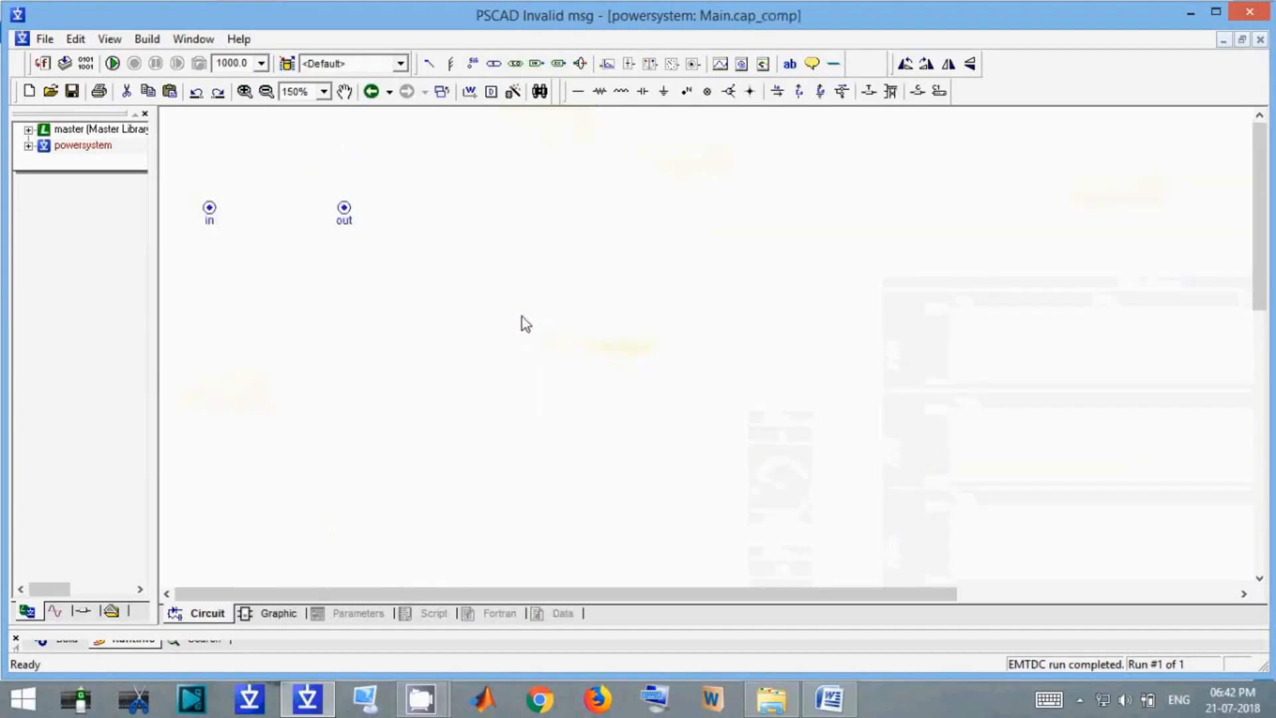
key(ctrl+v)
click(521, 317)
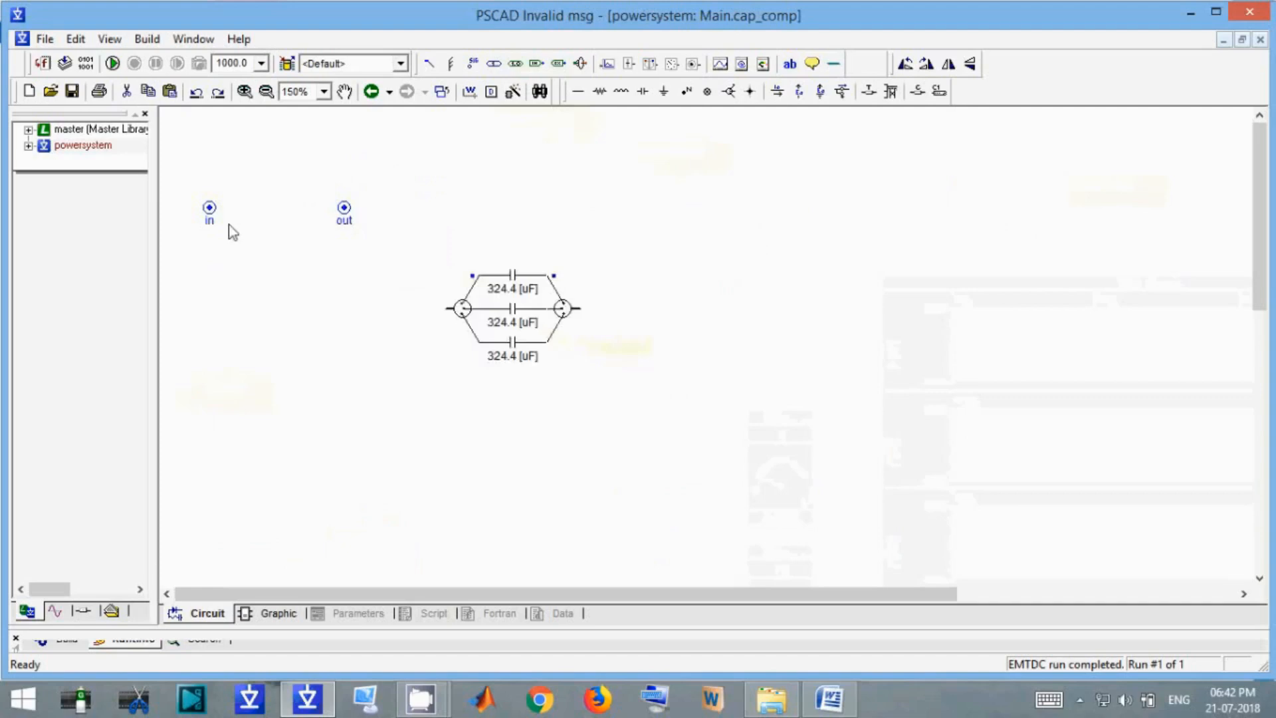
drag(208, 210, 445, 308)
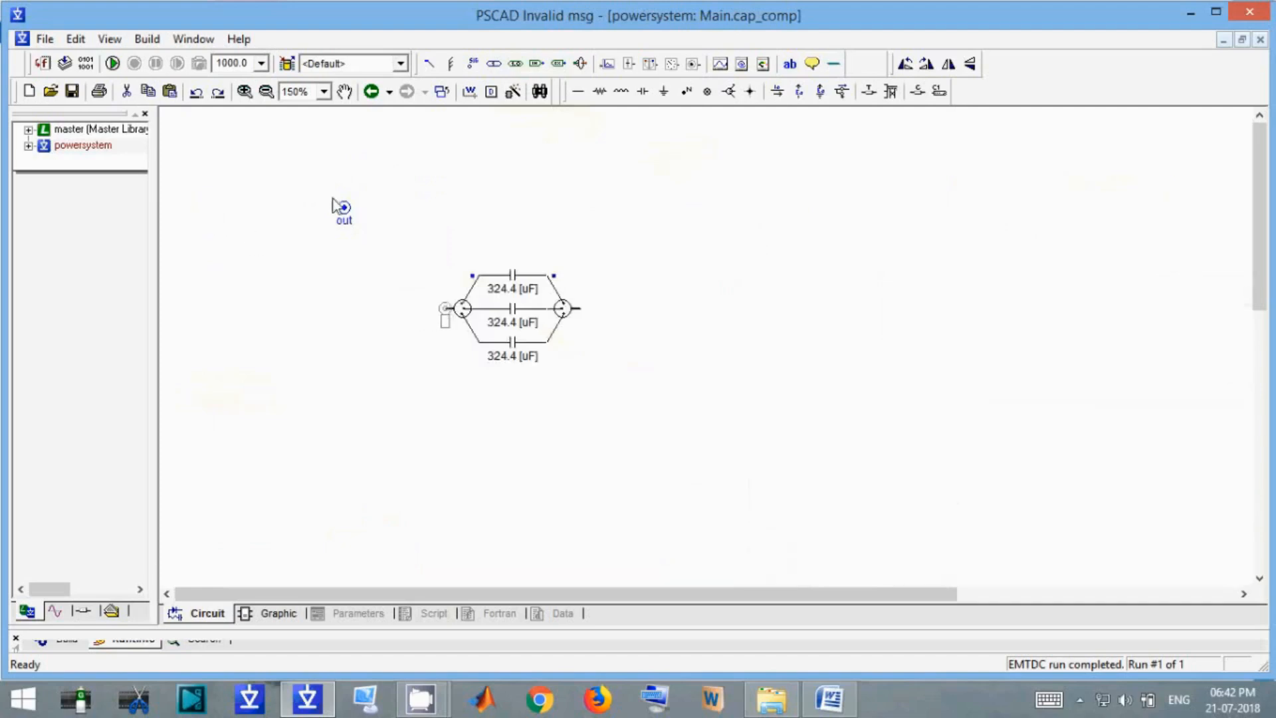
drag(344, 209, 583, 320)
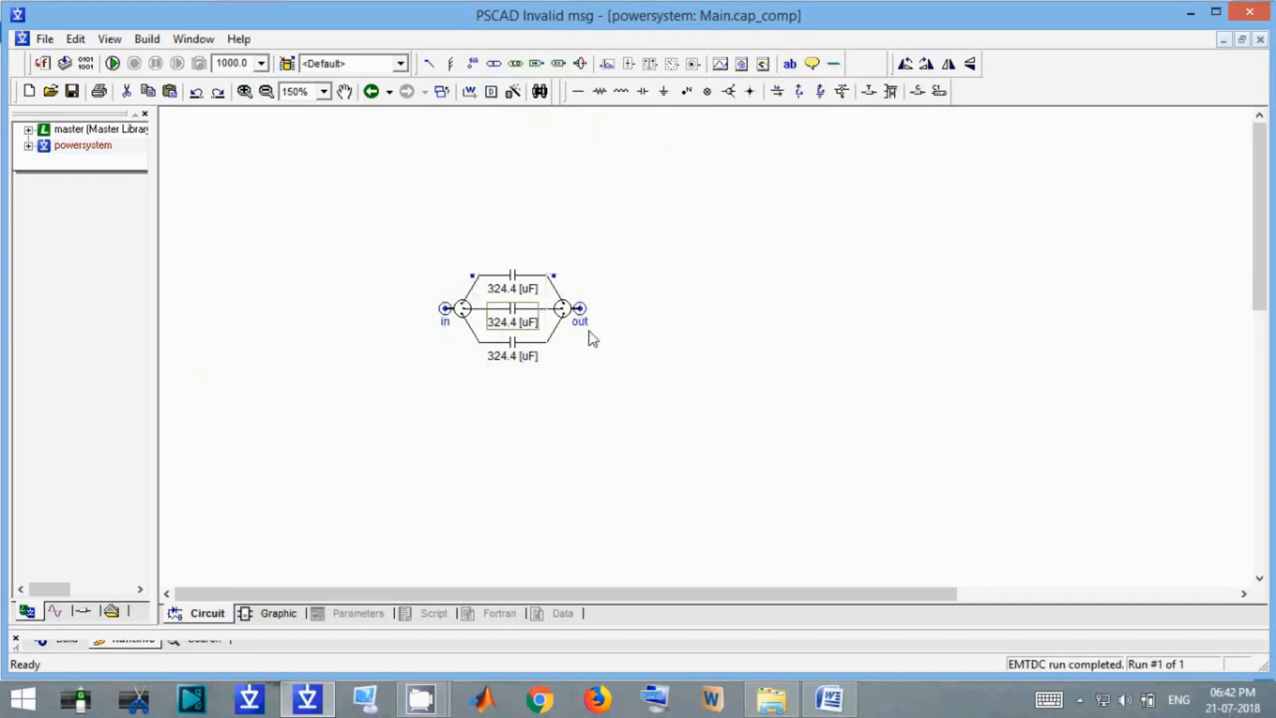
Place the Capacitive Compensation block in the main circuit after breaker B1 and stretch TLine1's end to terminal b.
double_click(685, 446)
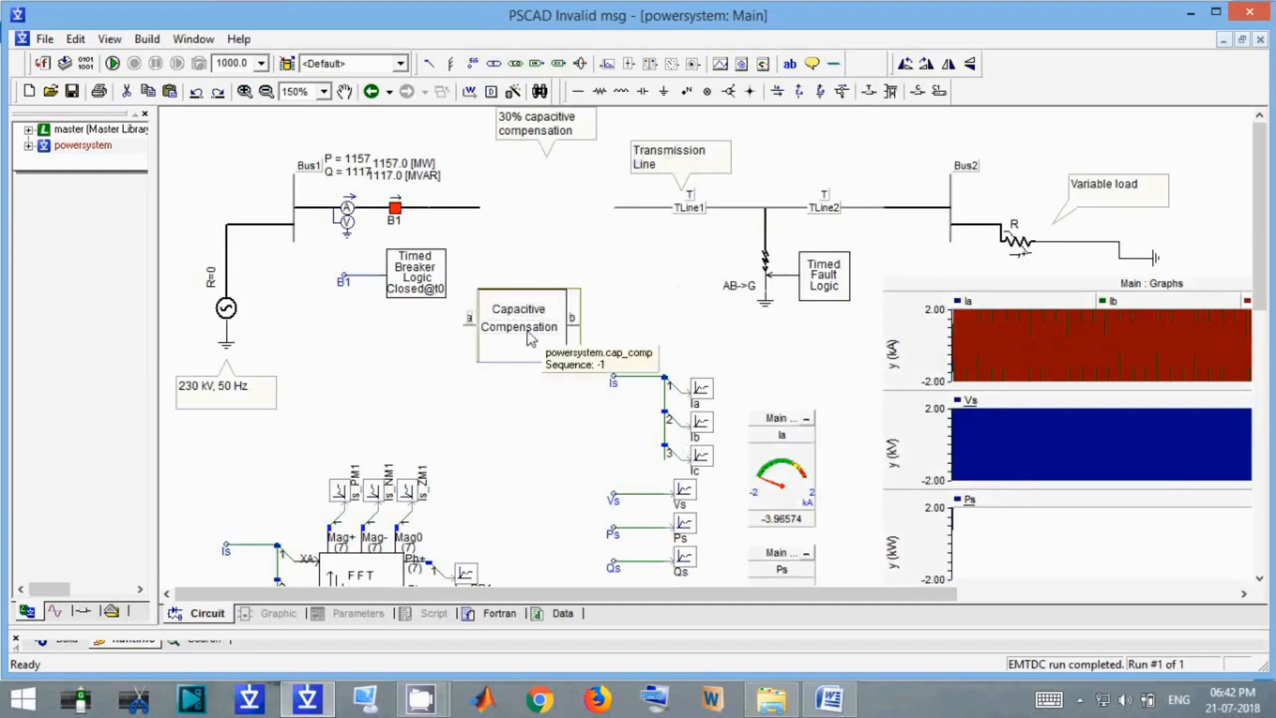
drag(525, 344, 552, 221)
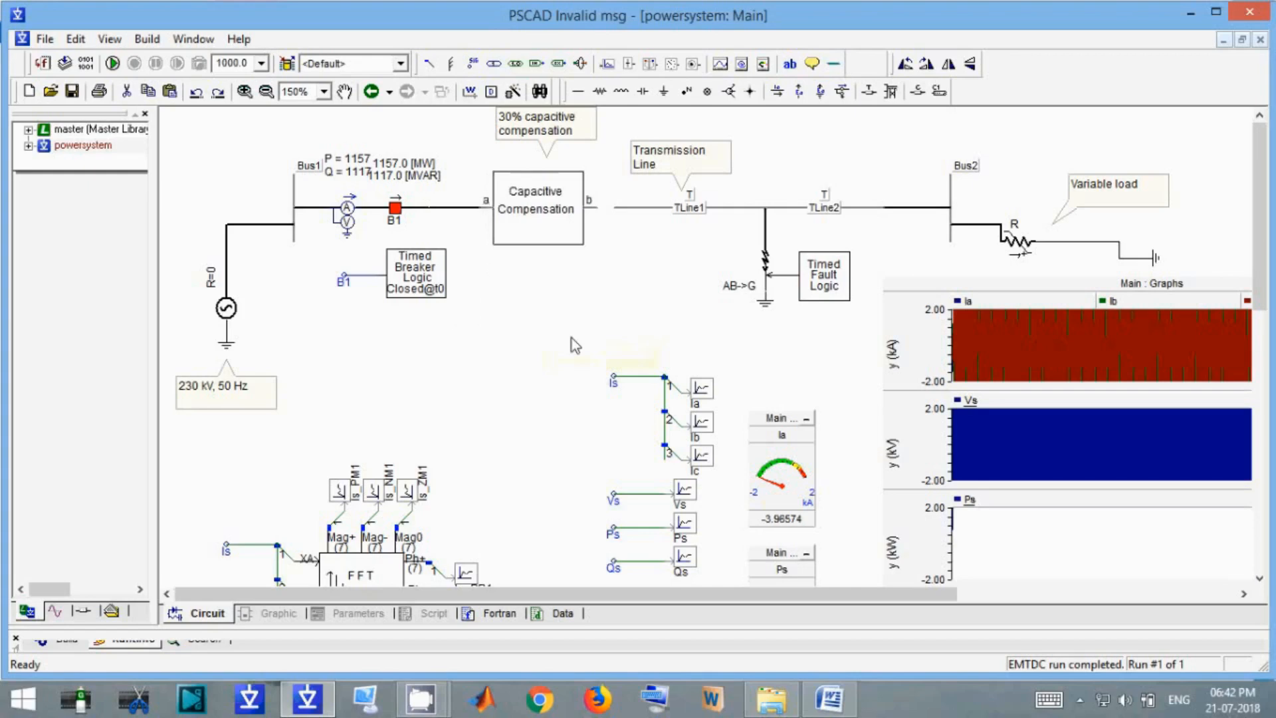
click(613, 207)
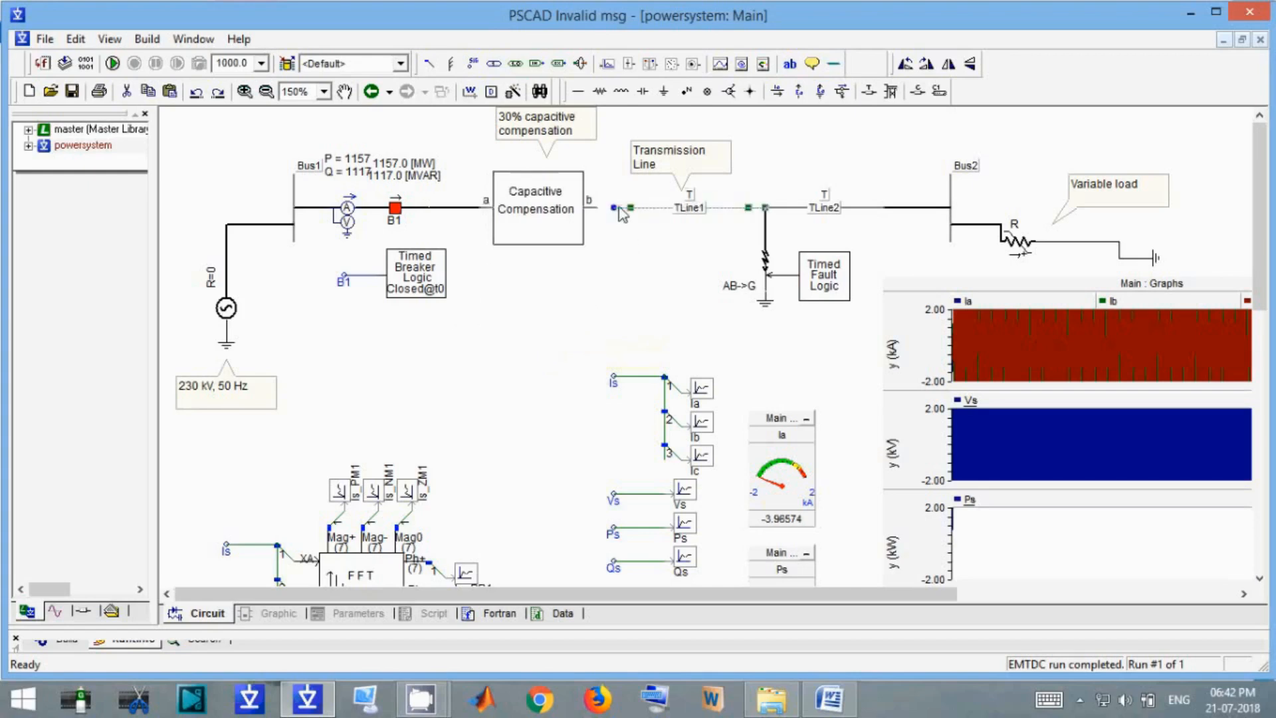
drag(613, 208, 592, 207)
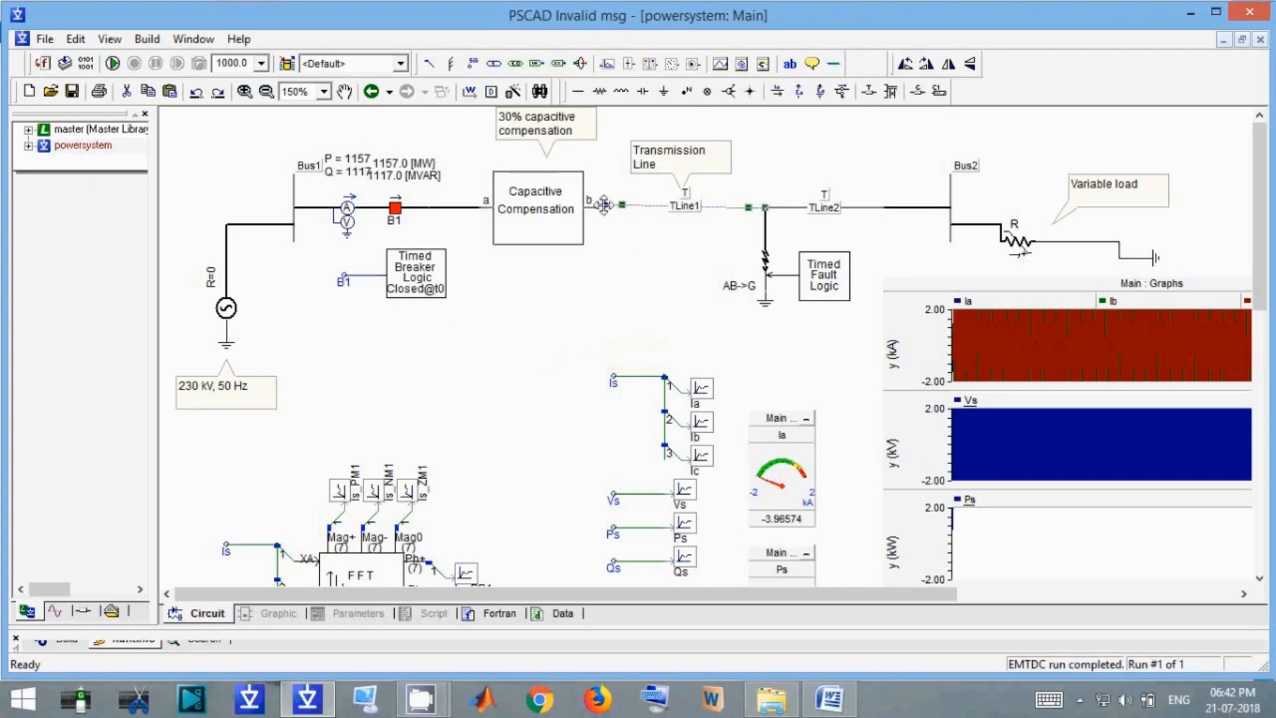
click(556, 358)
Check the capacitor bank inside the Capacitive Compensation block and run the simulation from the main circuit.
double_click(533, 206)
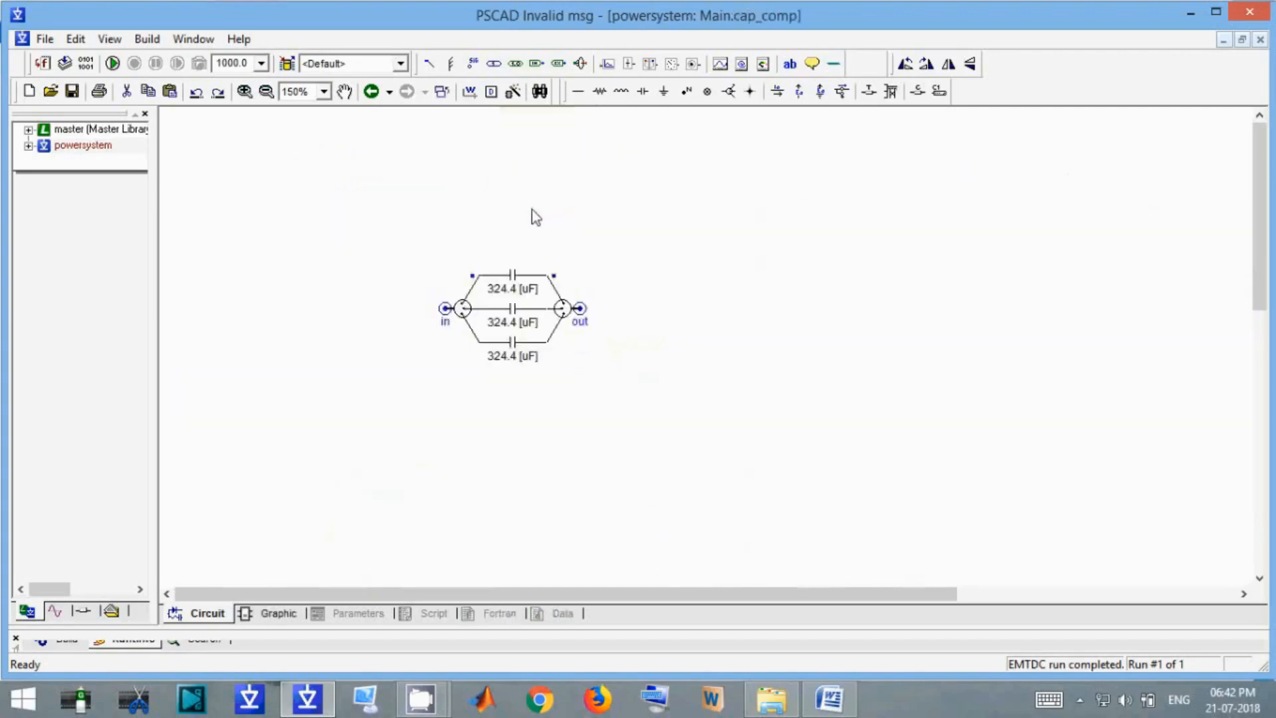
double_click(700, 377)
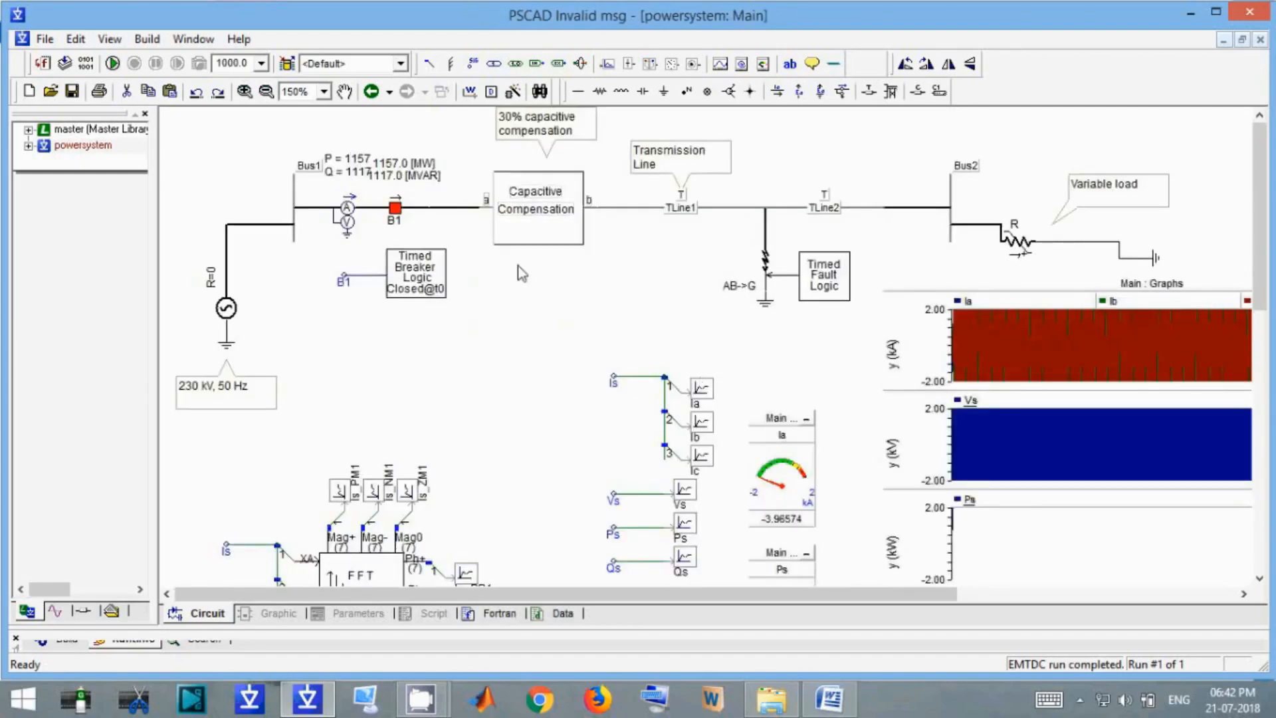
click(114, 64)
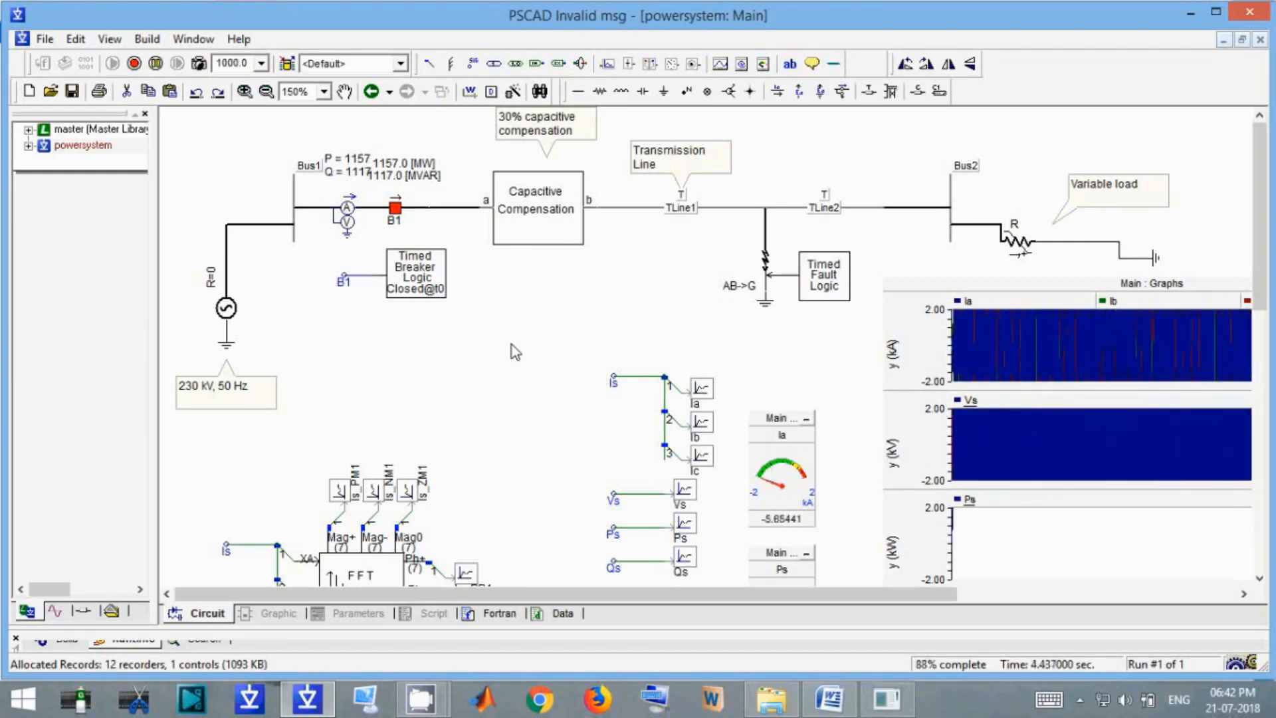
Switch to the Word tutorial outline to check the next topic and return to PSCAD.
click(829, 700)
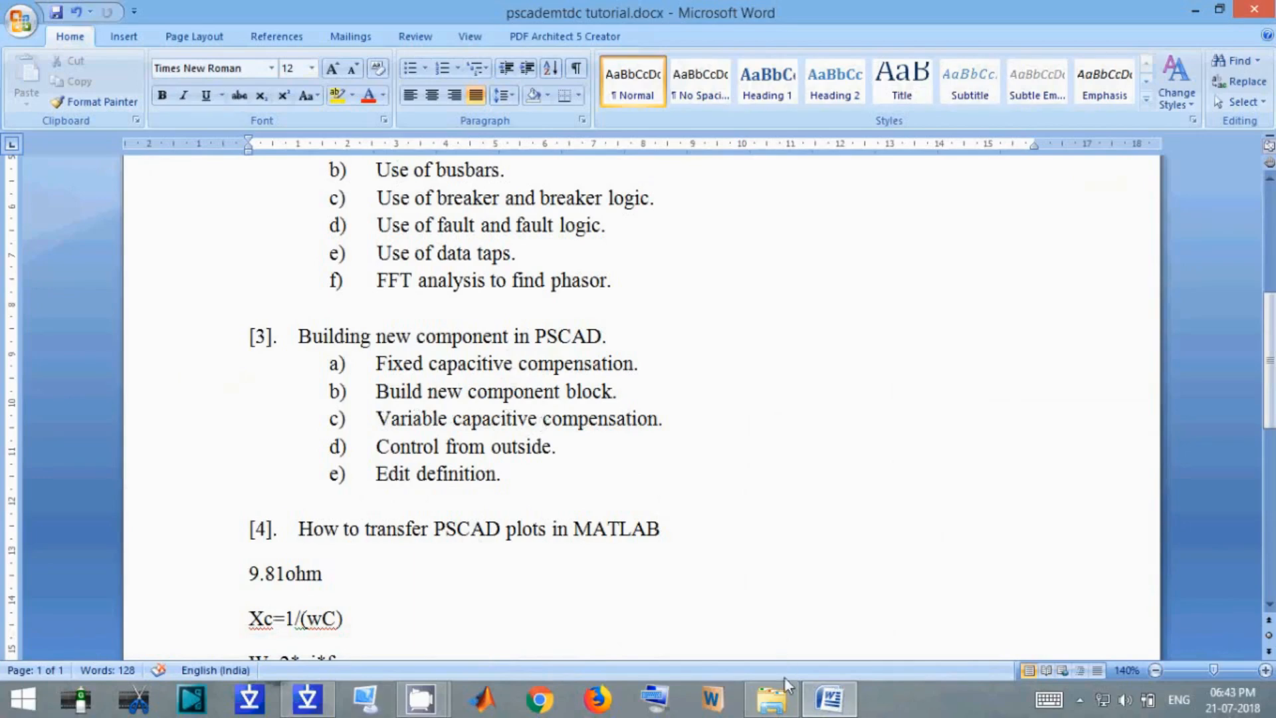
click(323, 703)
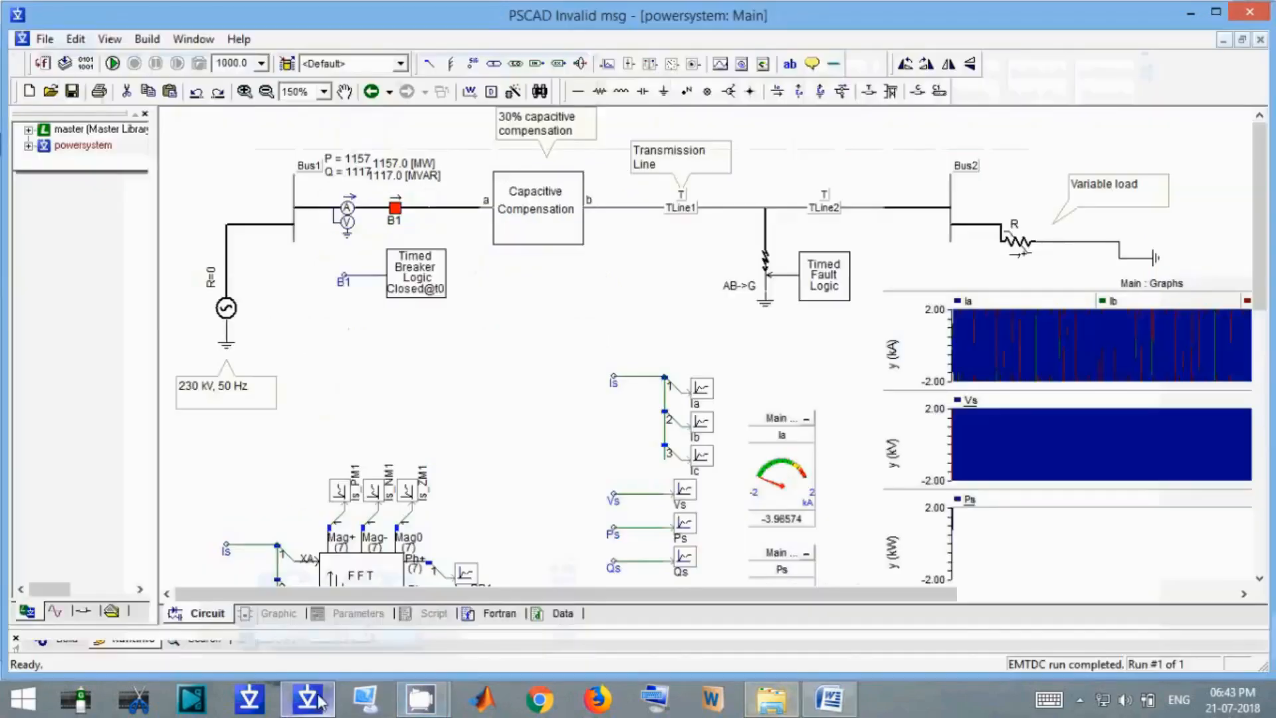
Copy the variable capacitor from the master library's Passive Elements and paste it above the bank inside the Capacitive Compensation block.
double_click(116, 128)
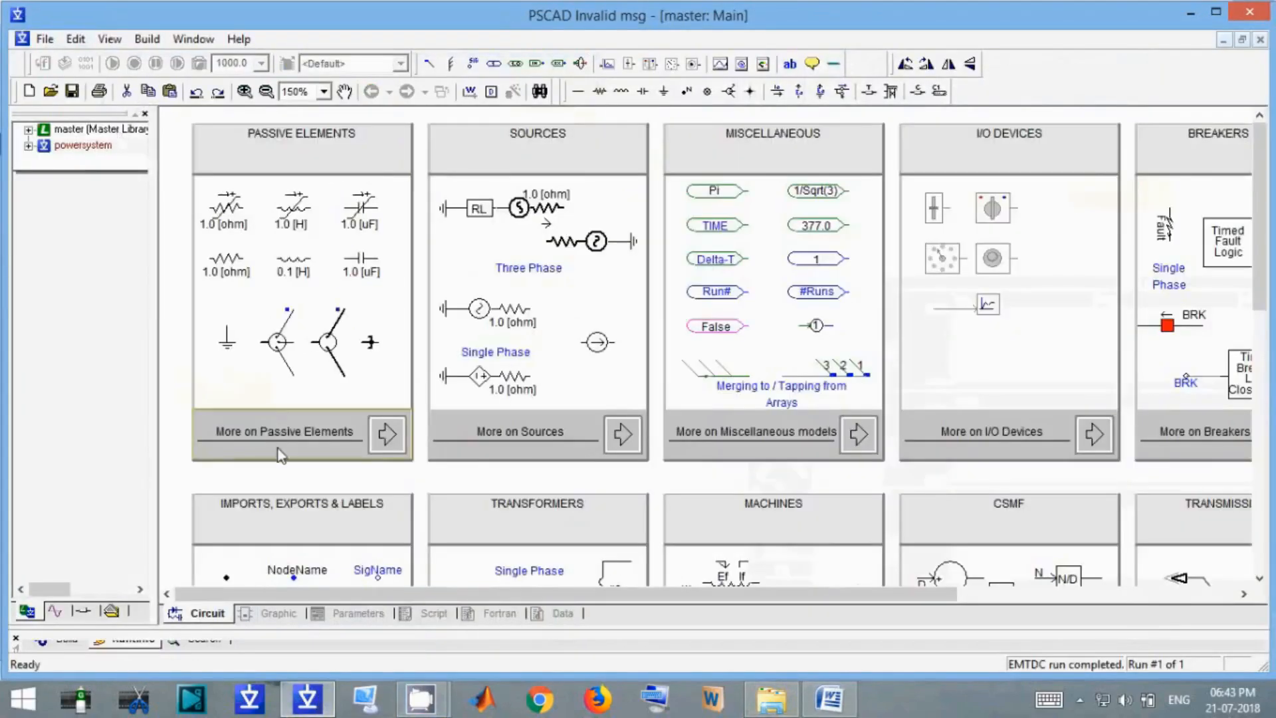
click(362, 210)
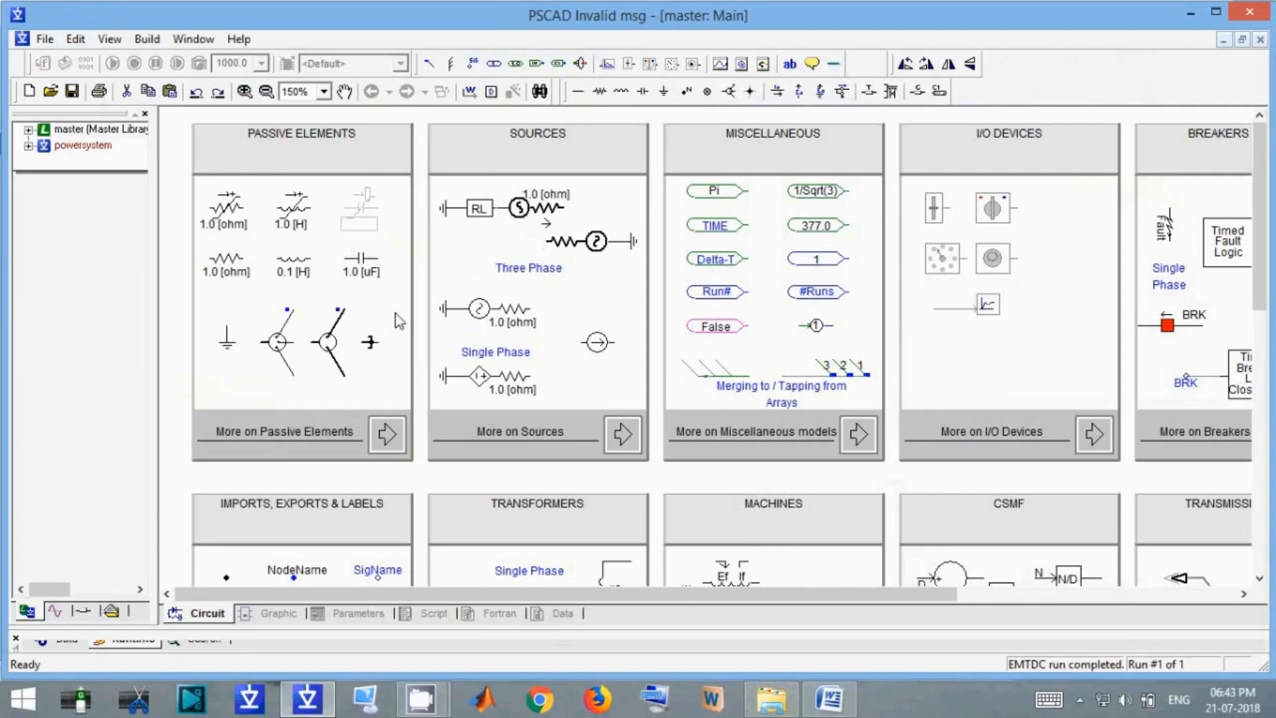
click(398, 319)
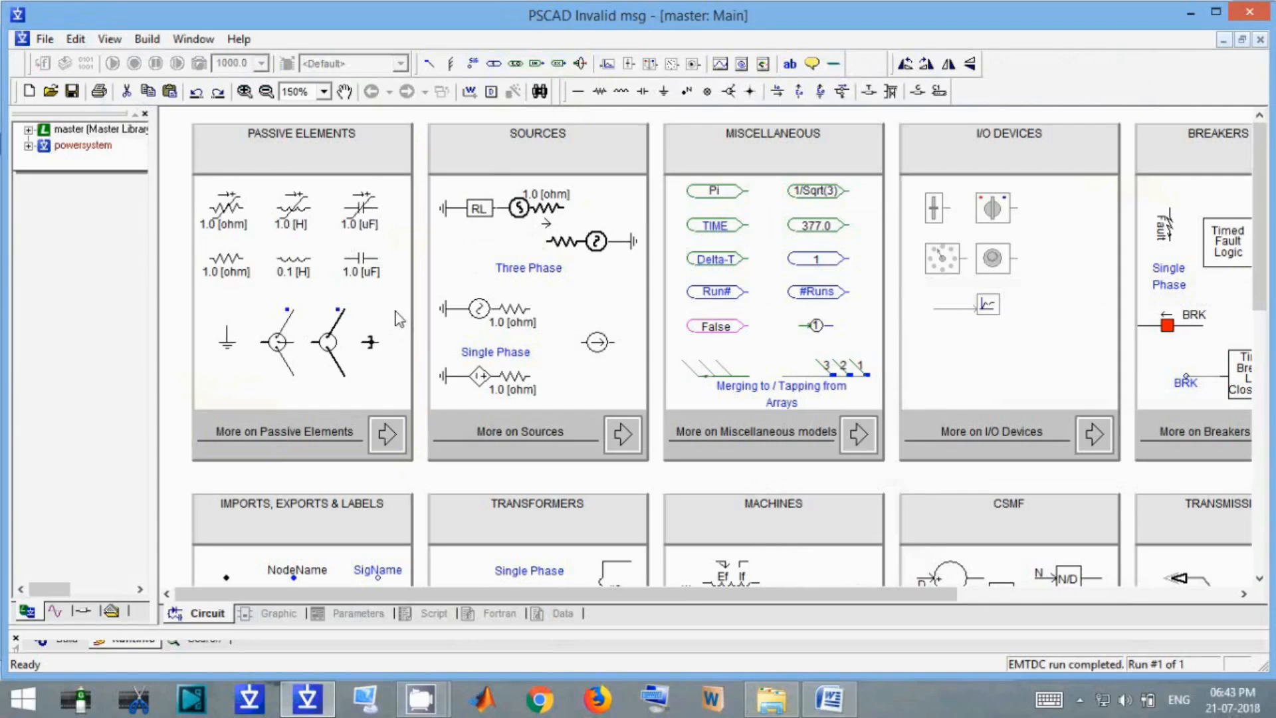
double_click(77, 150)
double_click(515, 241)
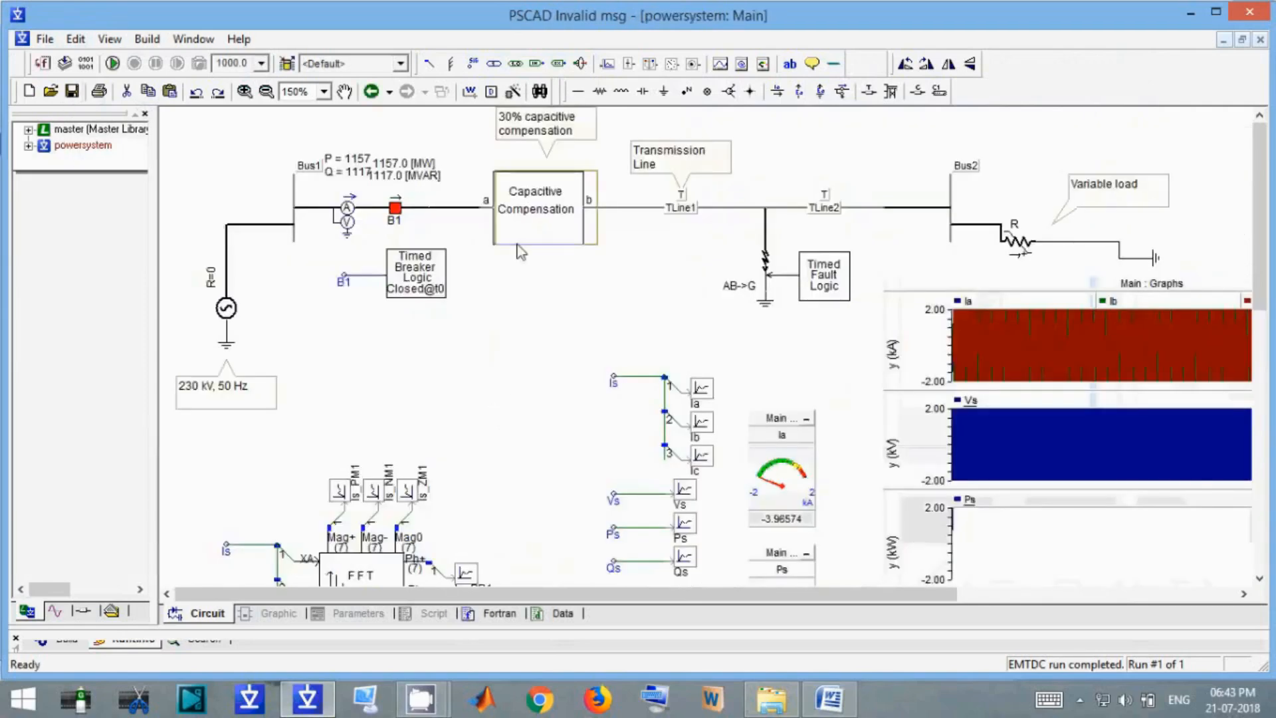
click(514, 279)
click(472, 198)
key(ctrl+v)
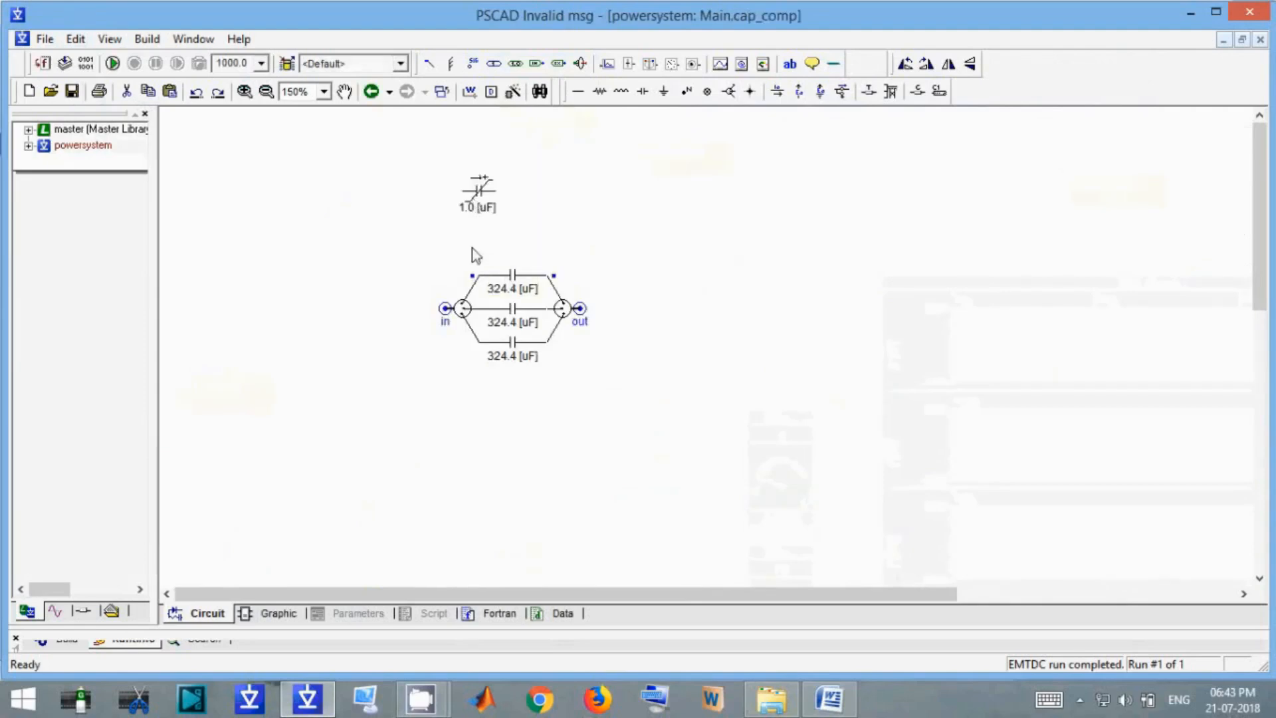
Set the variable capacitor's capacitance to the signal name "c".
double_click(476, 213)
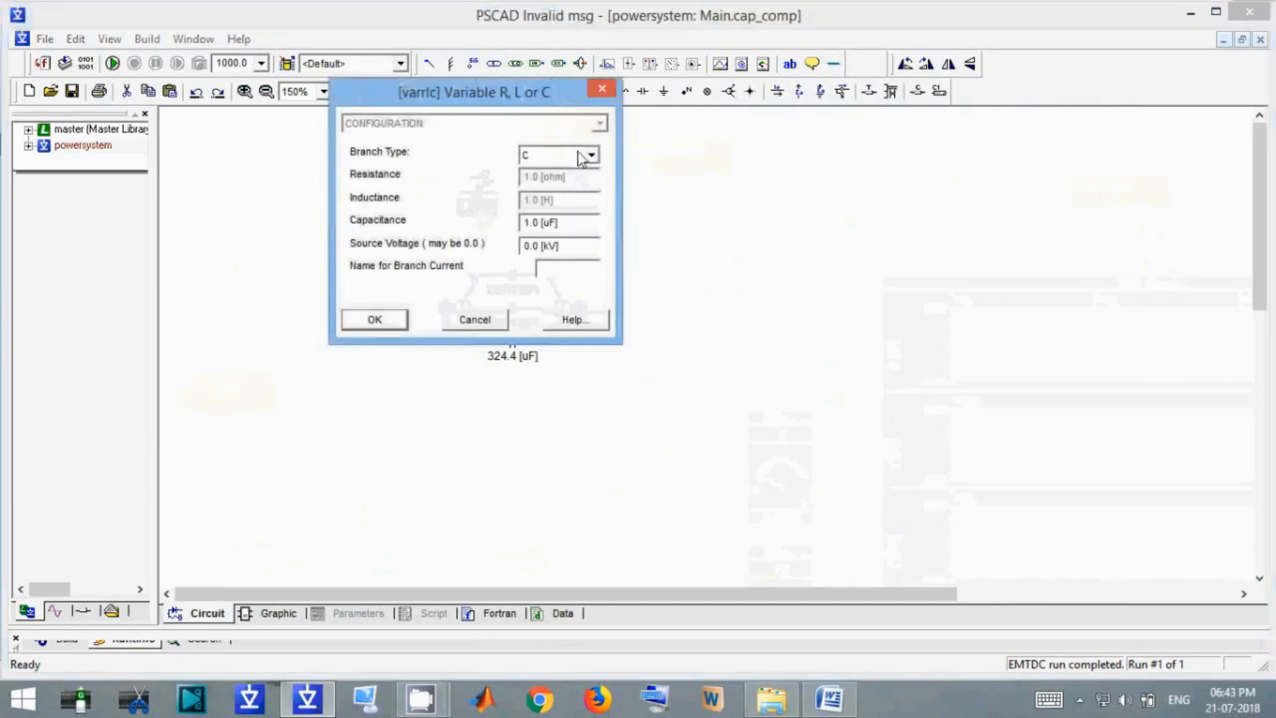
drag(573, 219, 285, 218)
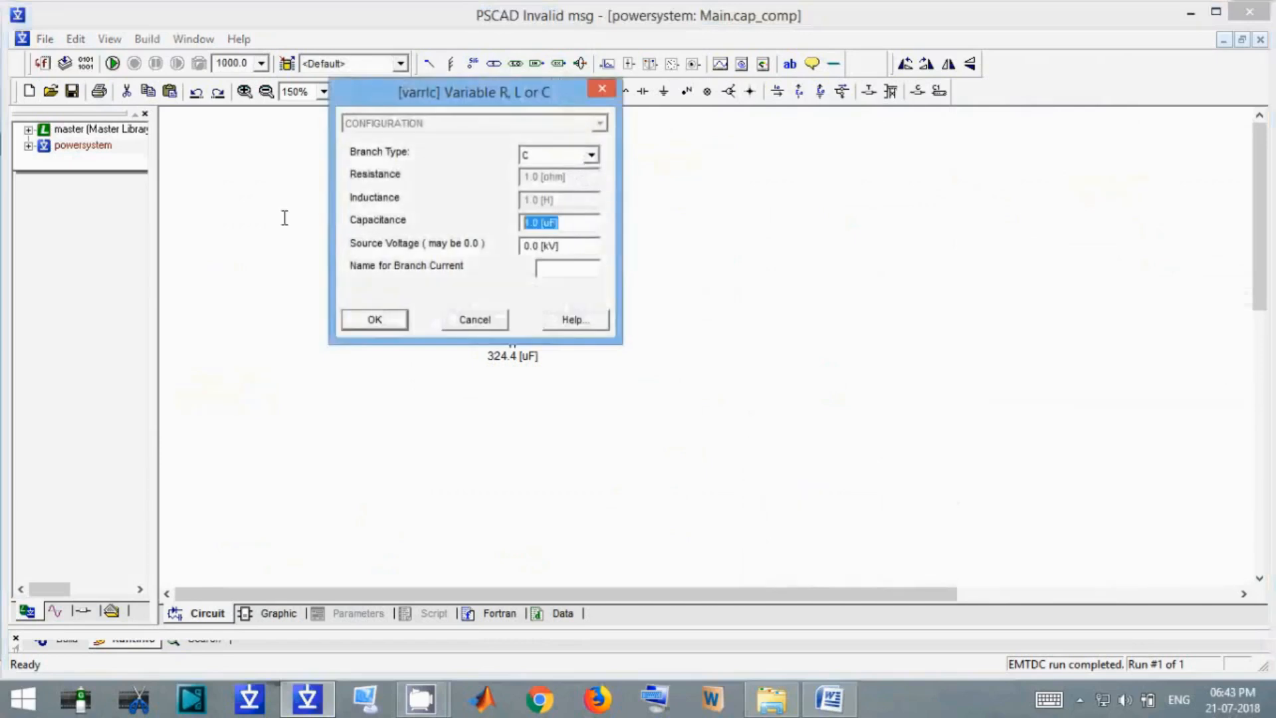
text(c)
click(386, 323)
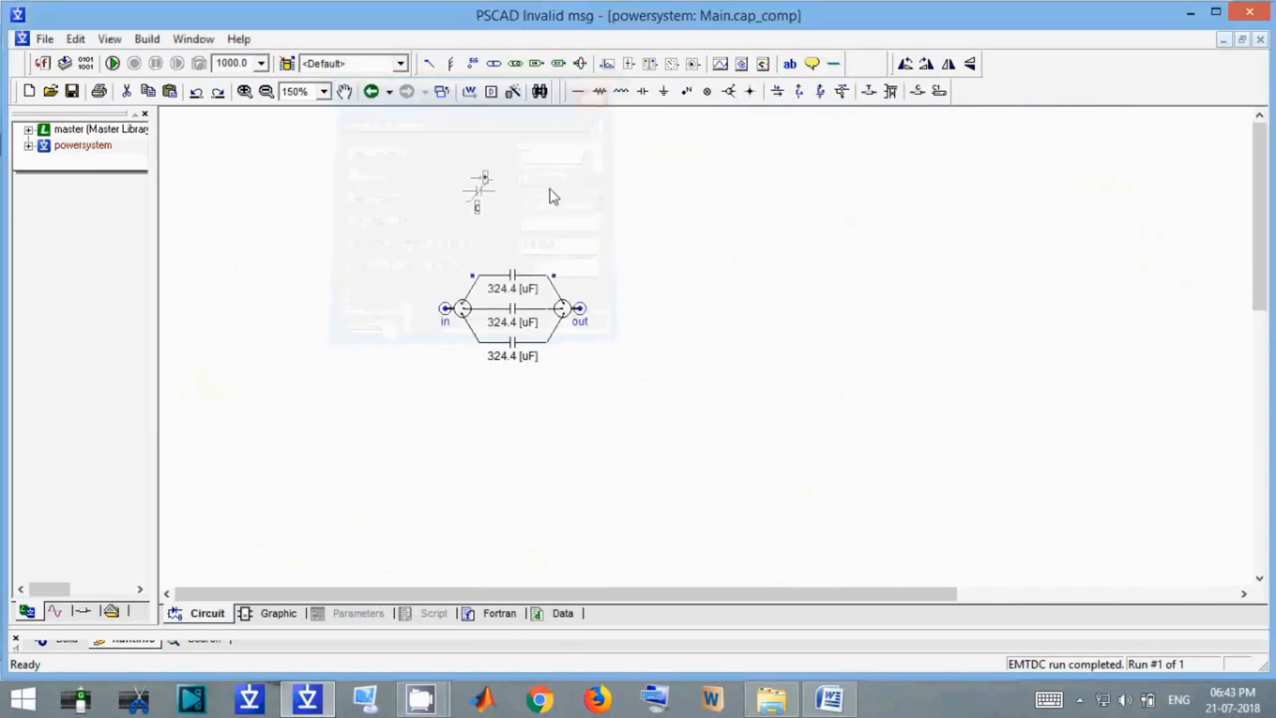
Replace the upper phase's fixed capacitor with the variable capacitor c and open the middle phase capacitor's settings.
key(Delete)
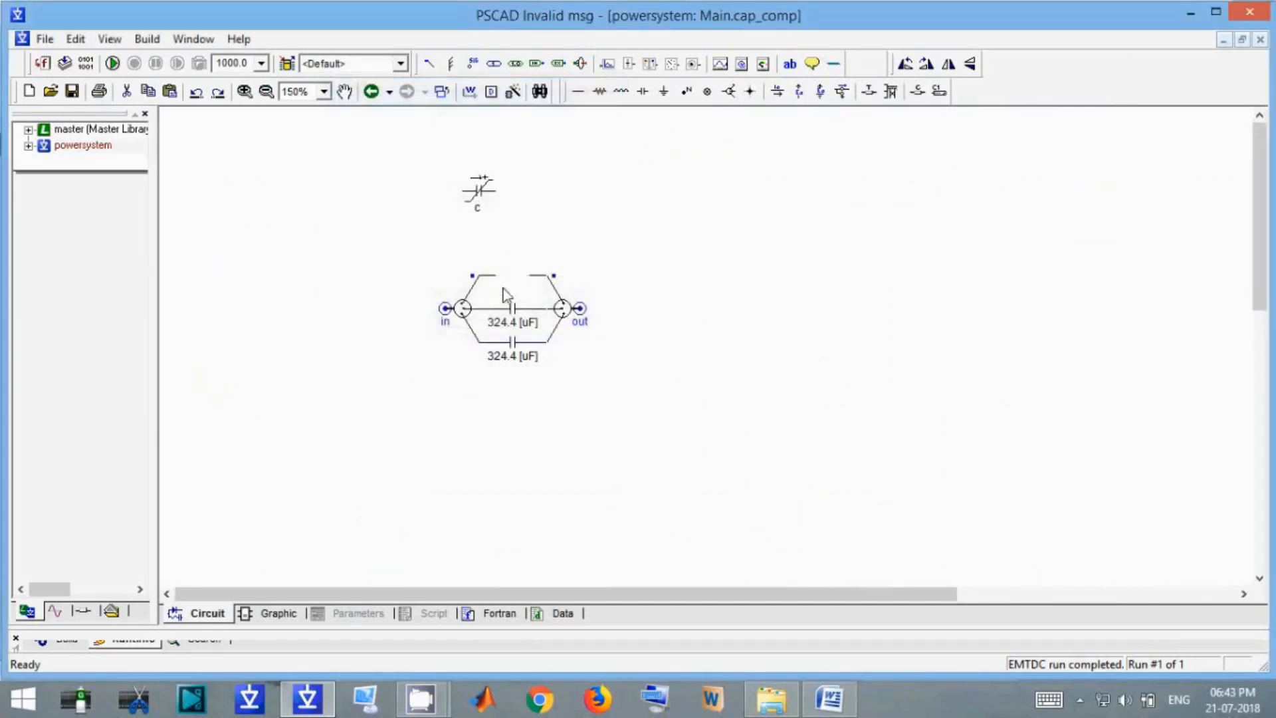
drag(476, 200, 510, 284)
double_click(514, 324)
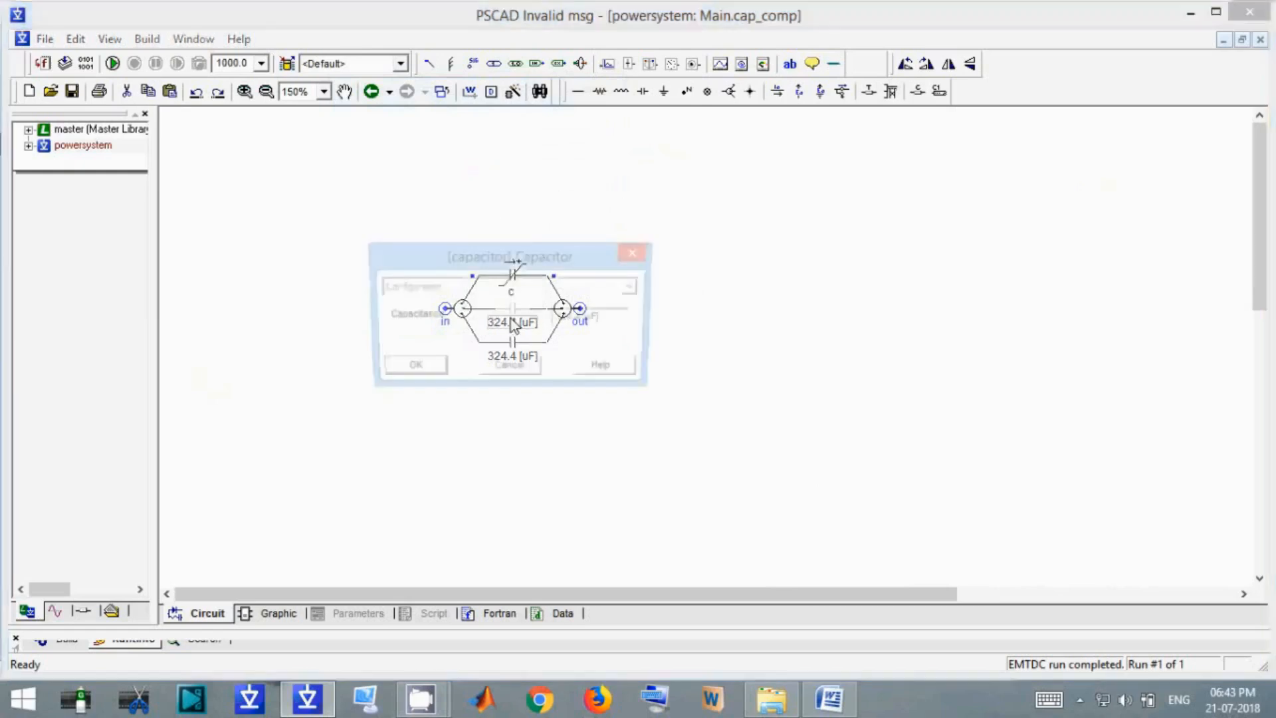
Replace the fixed capacitors in the middle and lower phases with copies of the variable capacitor c.
click(642, 253)
key(Delete)
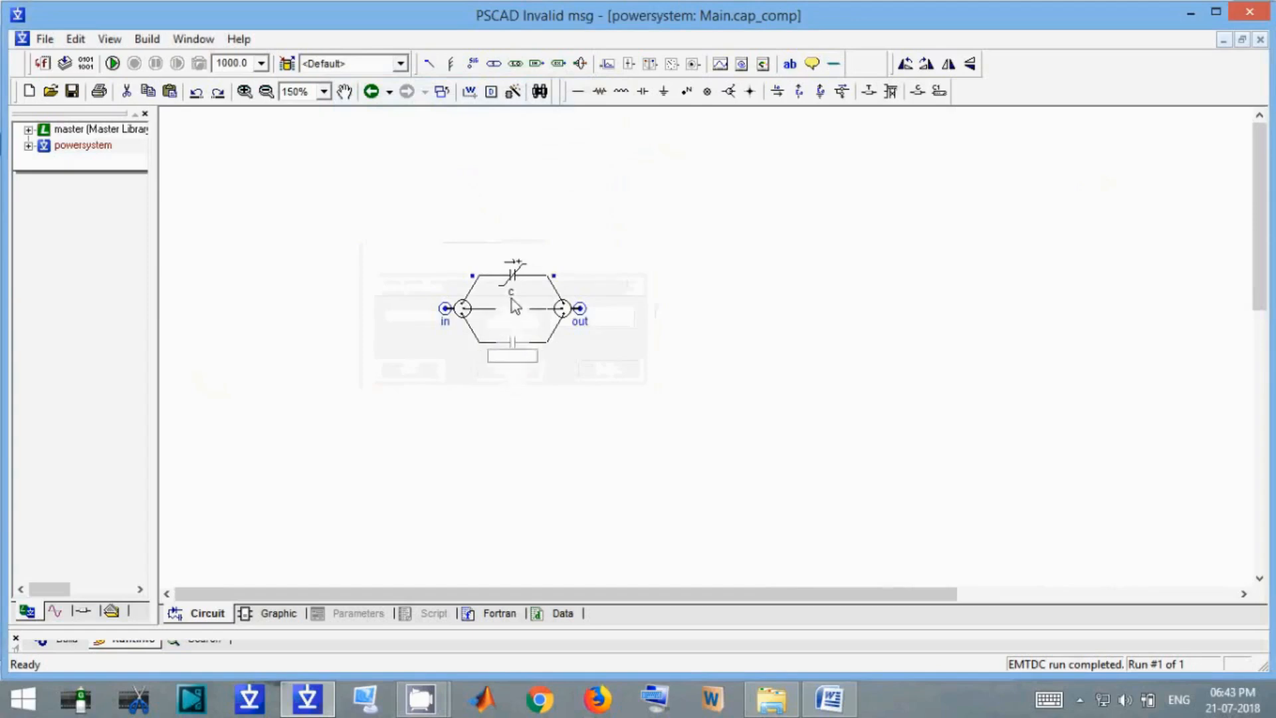
key(Delete)
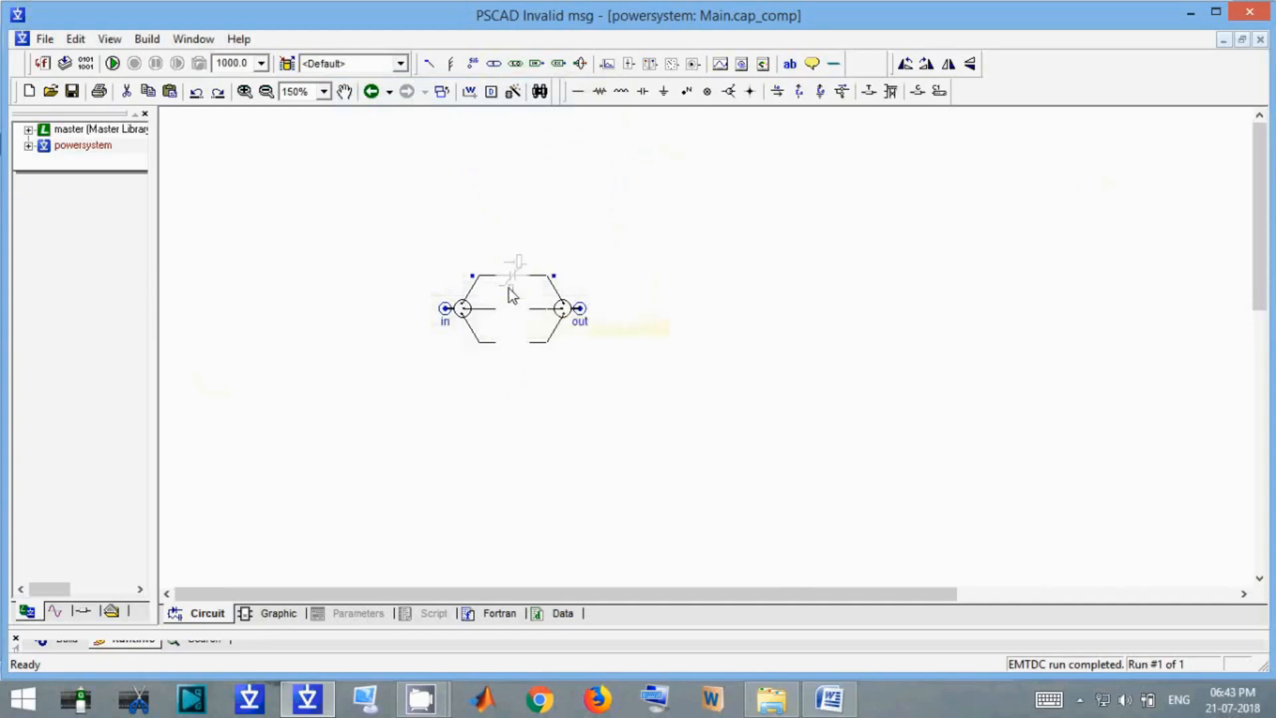
key(ctrl+v)
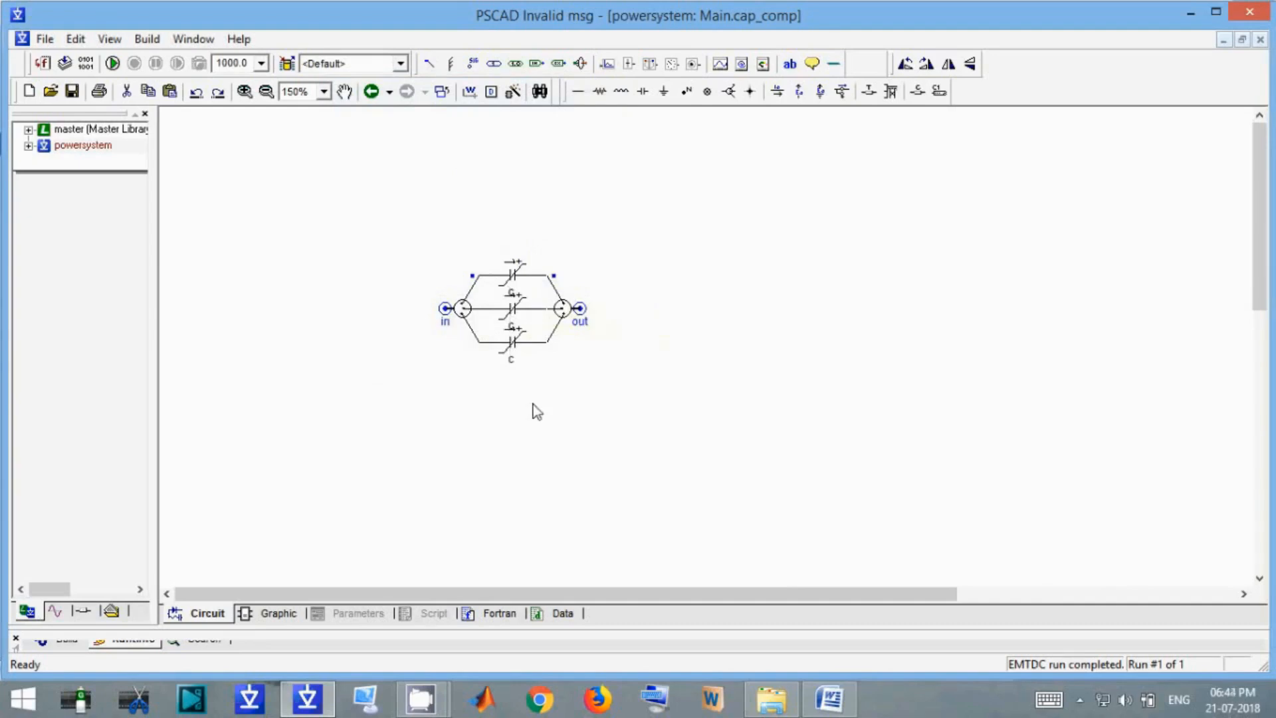
Switch to the Word tutorial outline, highlight the topic "Control from outside" and return to PSCAD.
click(830, 699)
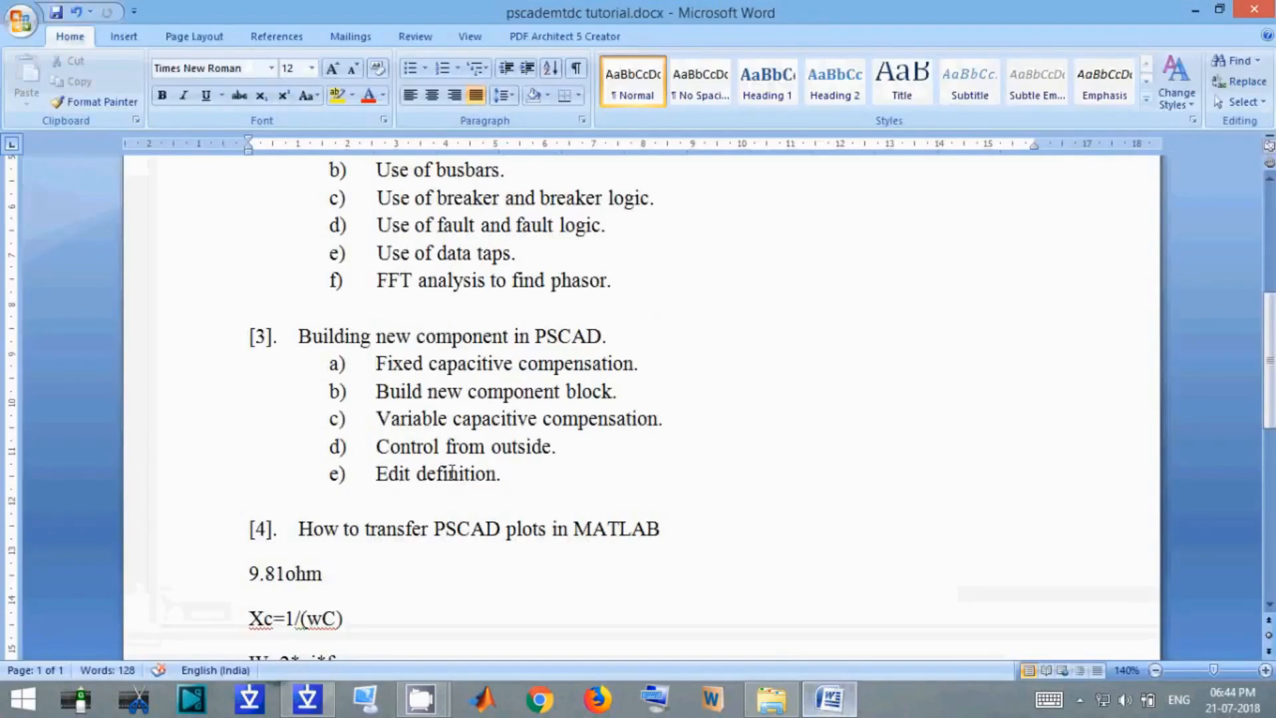
drag(370, 445, 578, 445)
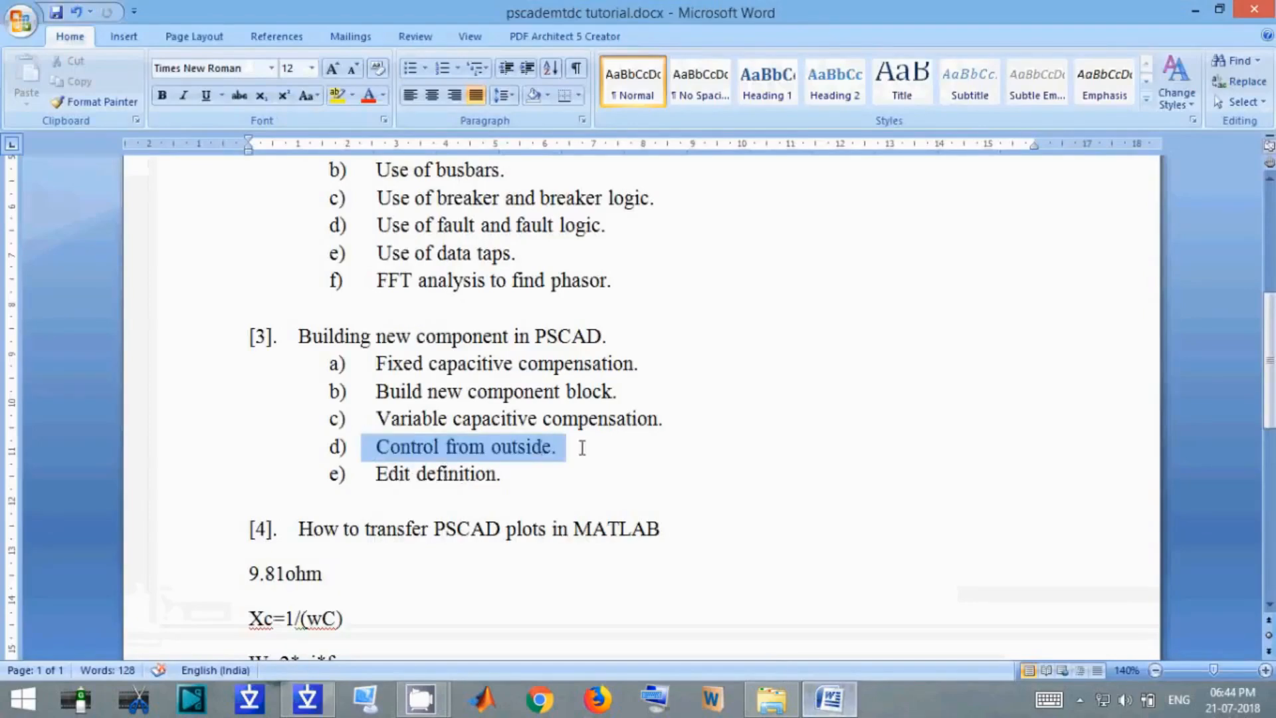
click(830, 699)
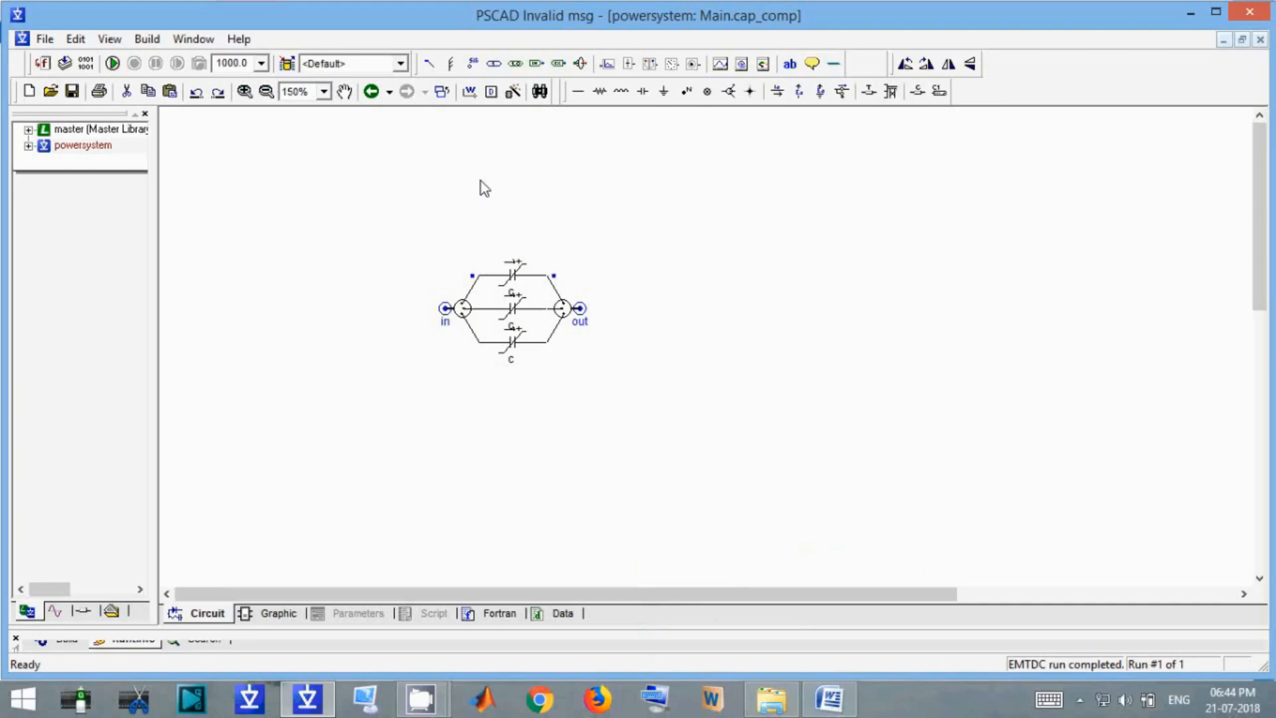
Place a wireless connection above the capacitor bank with source module "Cap" and signal name "c".
click(579, 63)
click(447, 208)
double_click(452, 213)
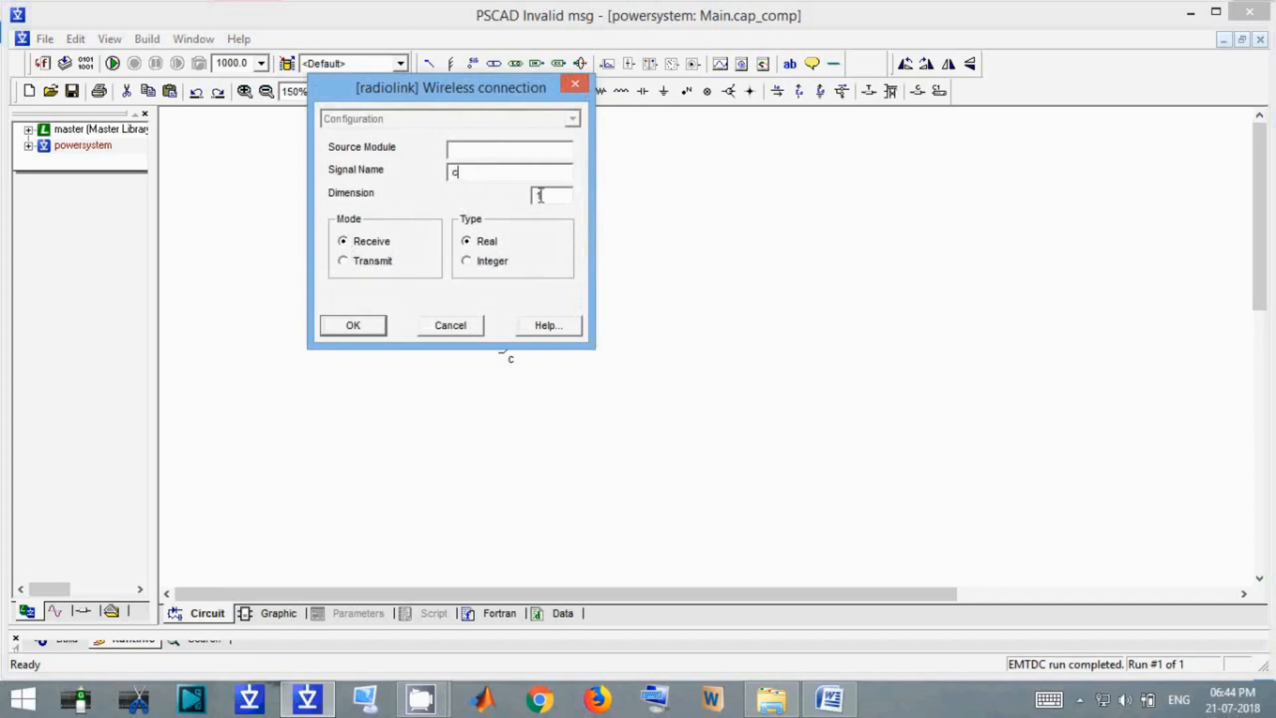
key(Tab)
drag(535, 99, 1001, 190)
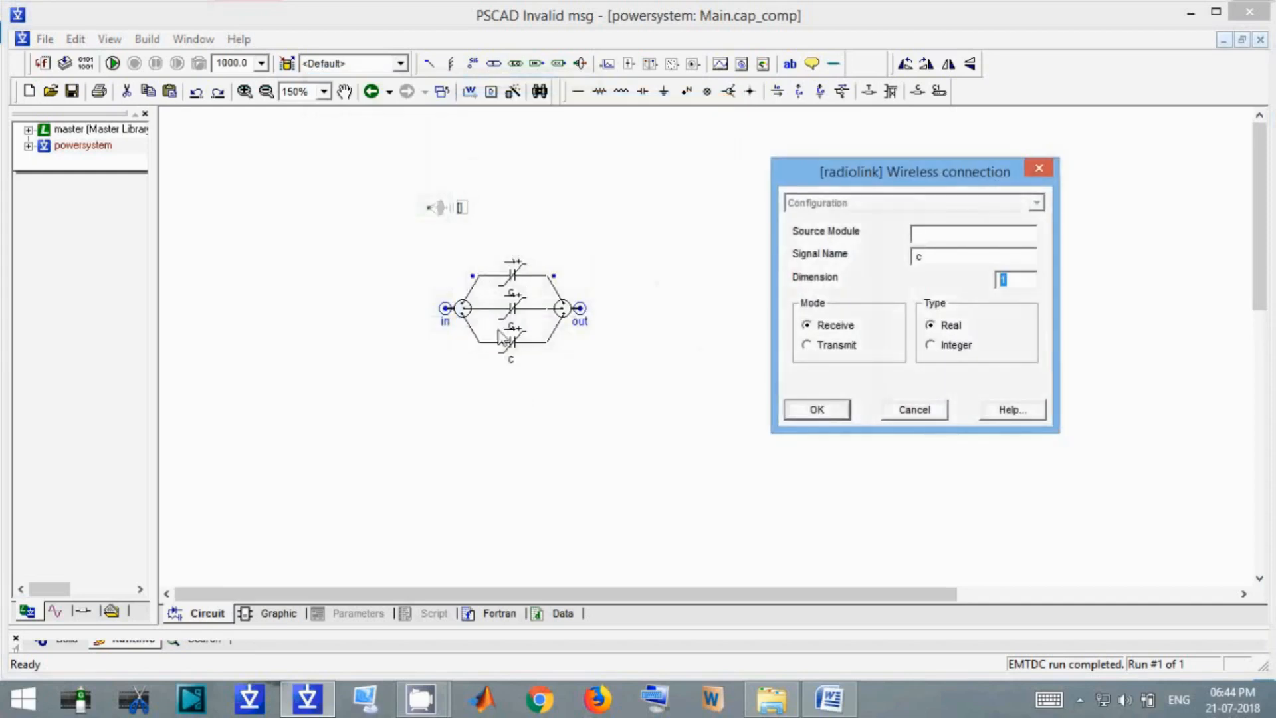
click(937, 235)
text(ap)
click(828, 416)
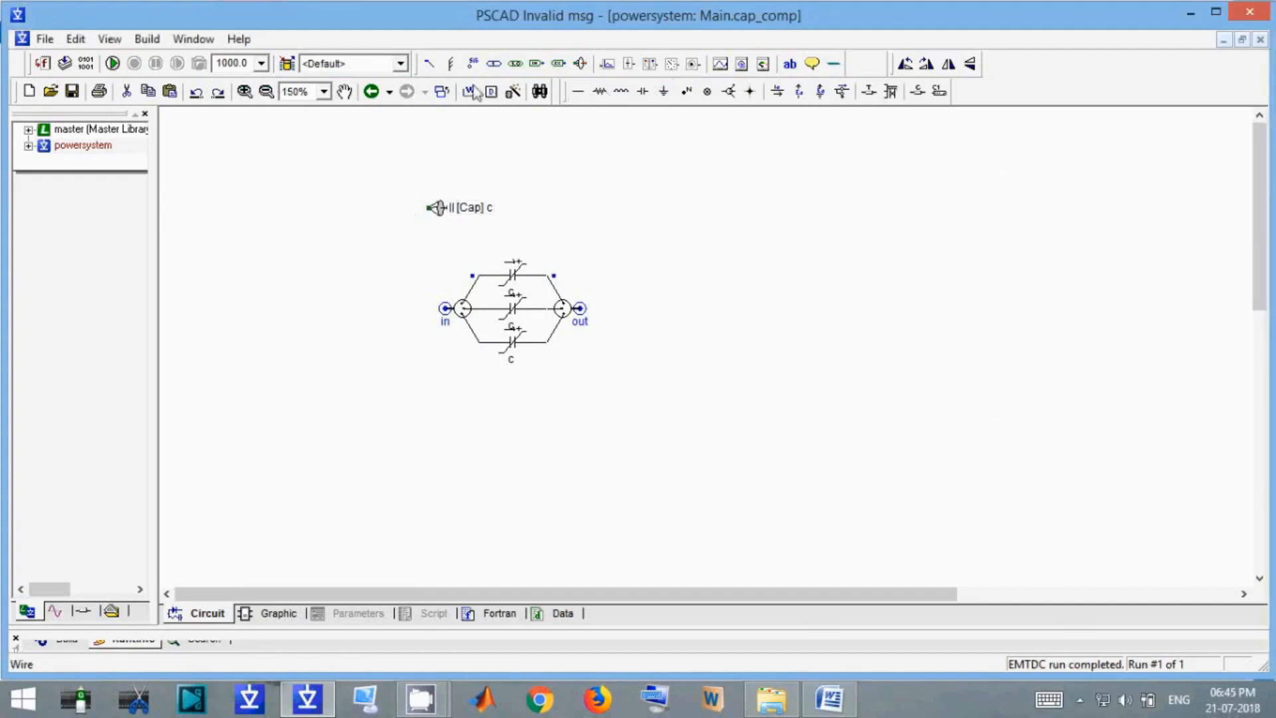
Draw a wire from the wireless receiver and attach a data signal label named "c" to its free end.
click(578, 91)
click(450, 63)
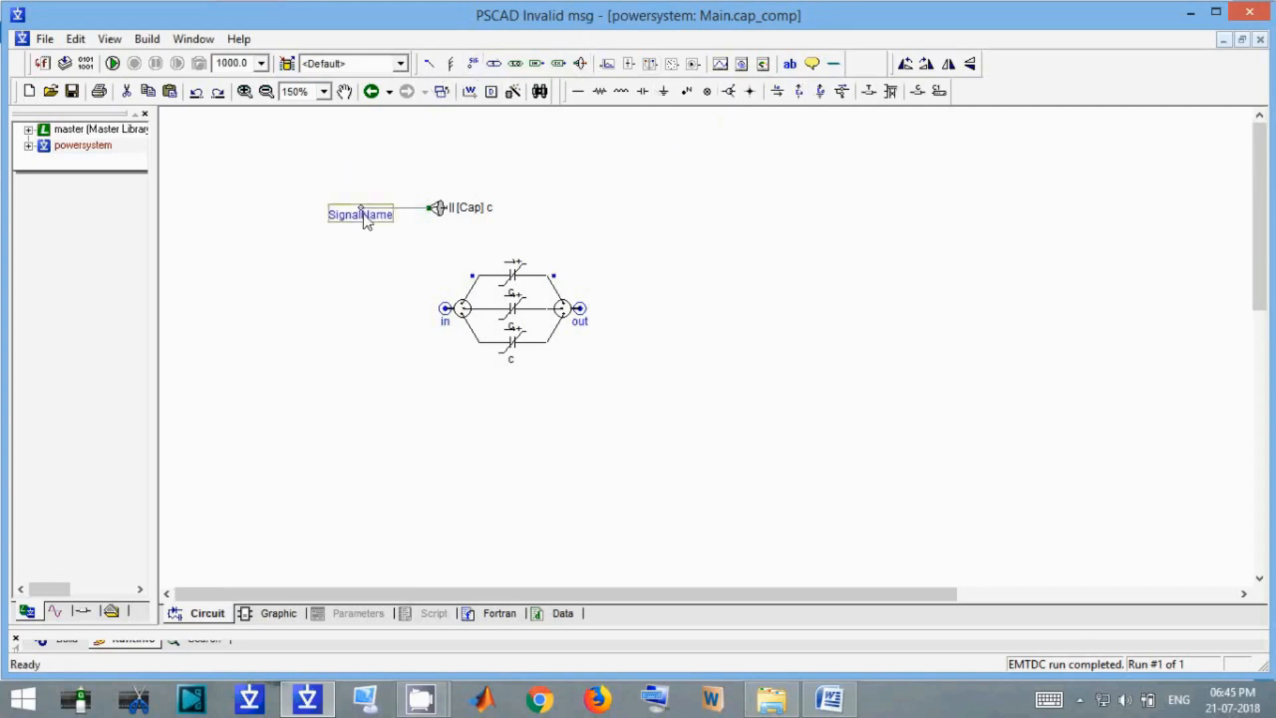
double_click(365, 216)
drag(480, 213, 194, 194)
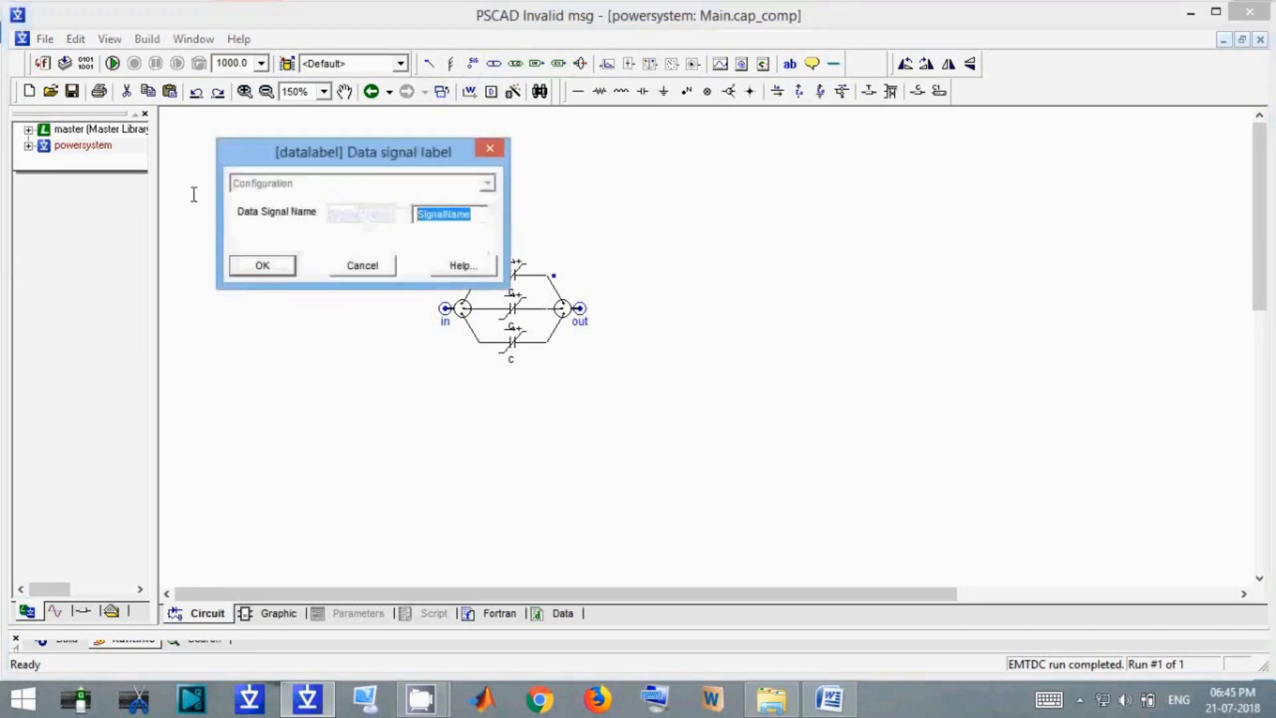
text(c)
click(263, 265)
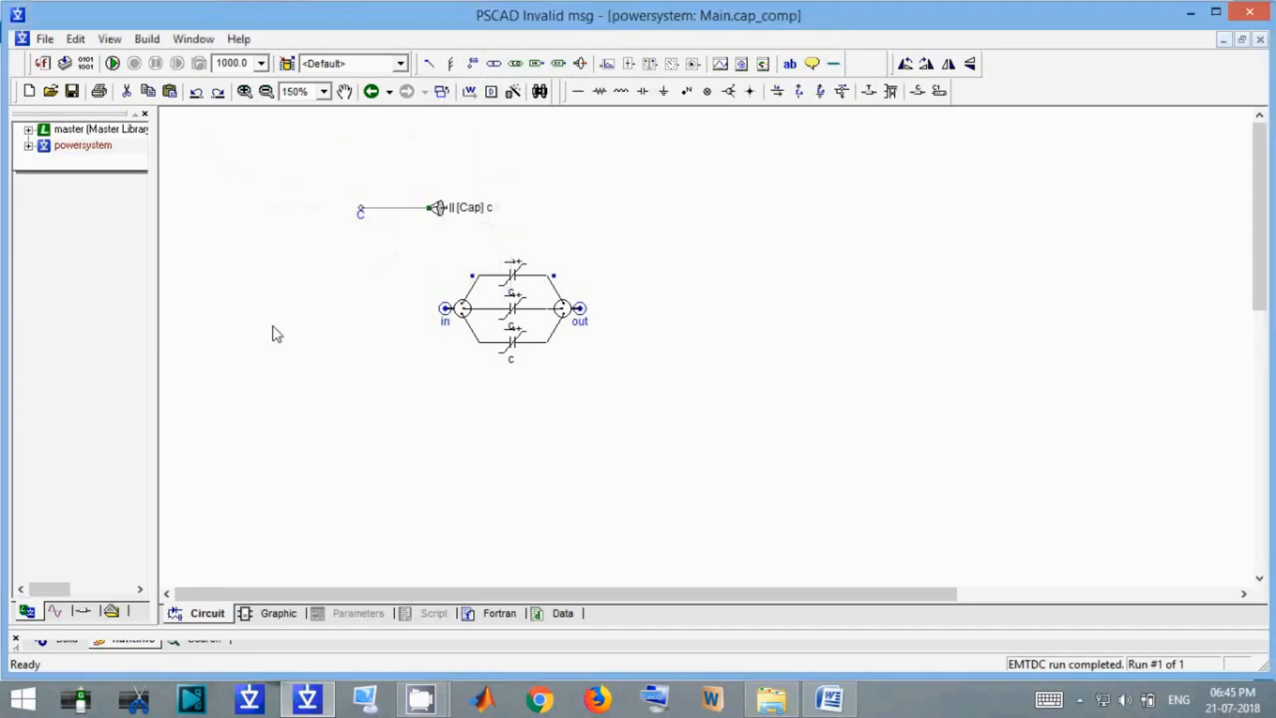
Copy the wireless connection into the main circuit below the Capacitive Compensation block and set its mode to Transmit.
drag(513, 237, 281, 162)
drag(500, 234, 388, 156)
double_click(248, 309)
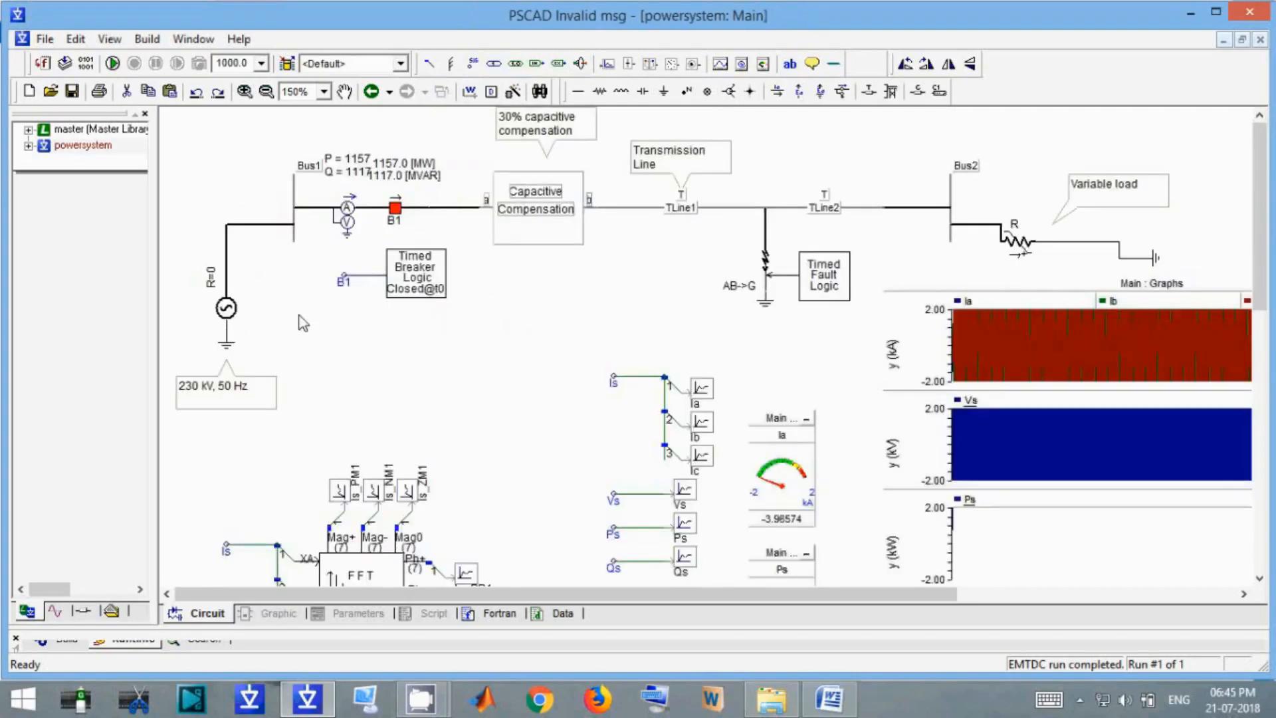
key(ctrl+v)
drag(525, 296, 610, 289)
double_click(610, 289)
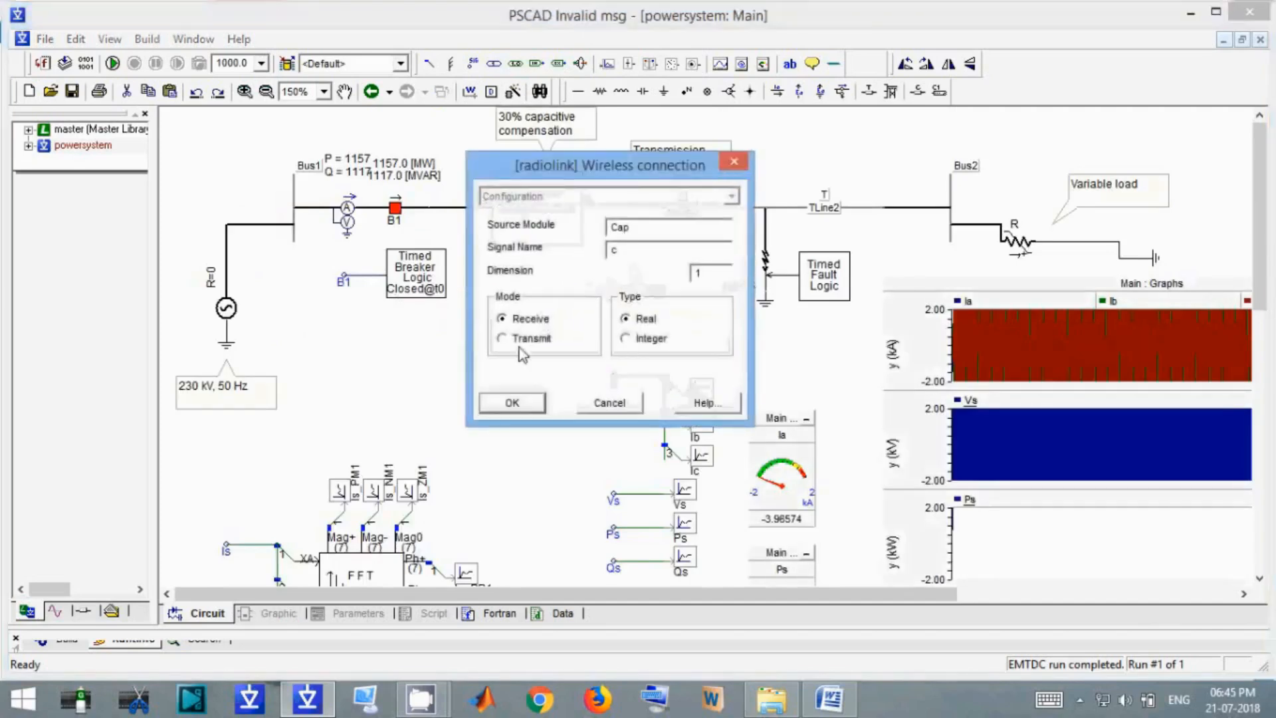
click(511, 403)
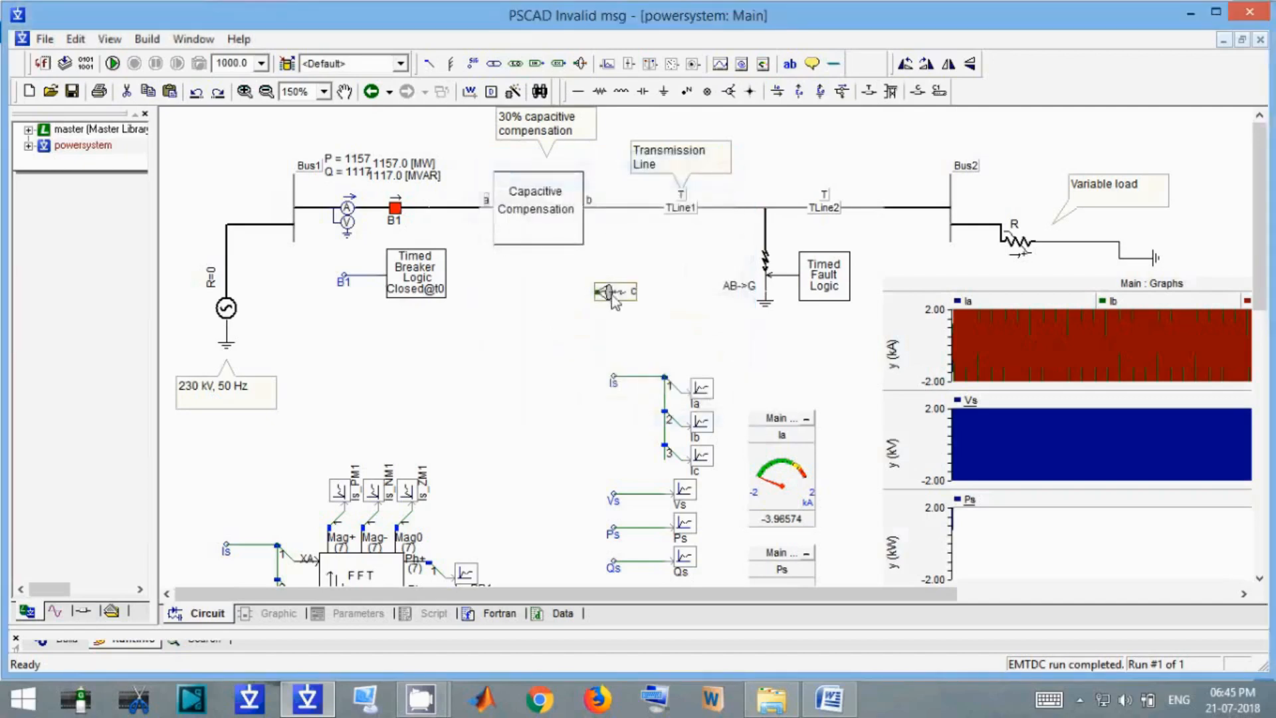
Wire the transmitter in the main circuit and label the wire's free end with the data signal name "c".
drag(606, 291, 624, 291)
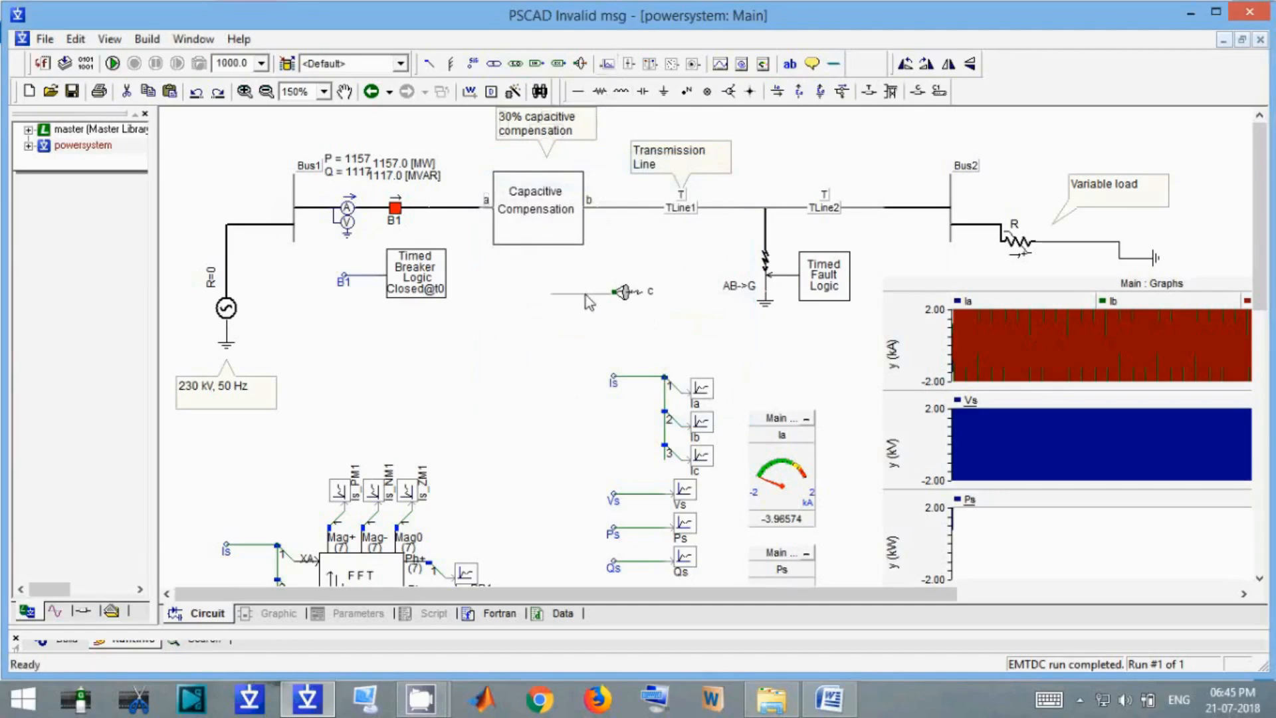
click(585, 293)
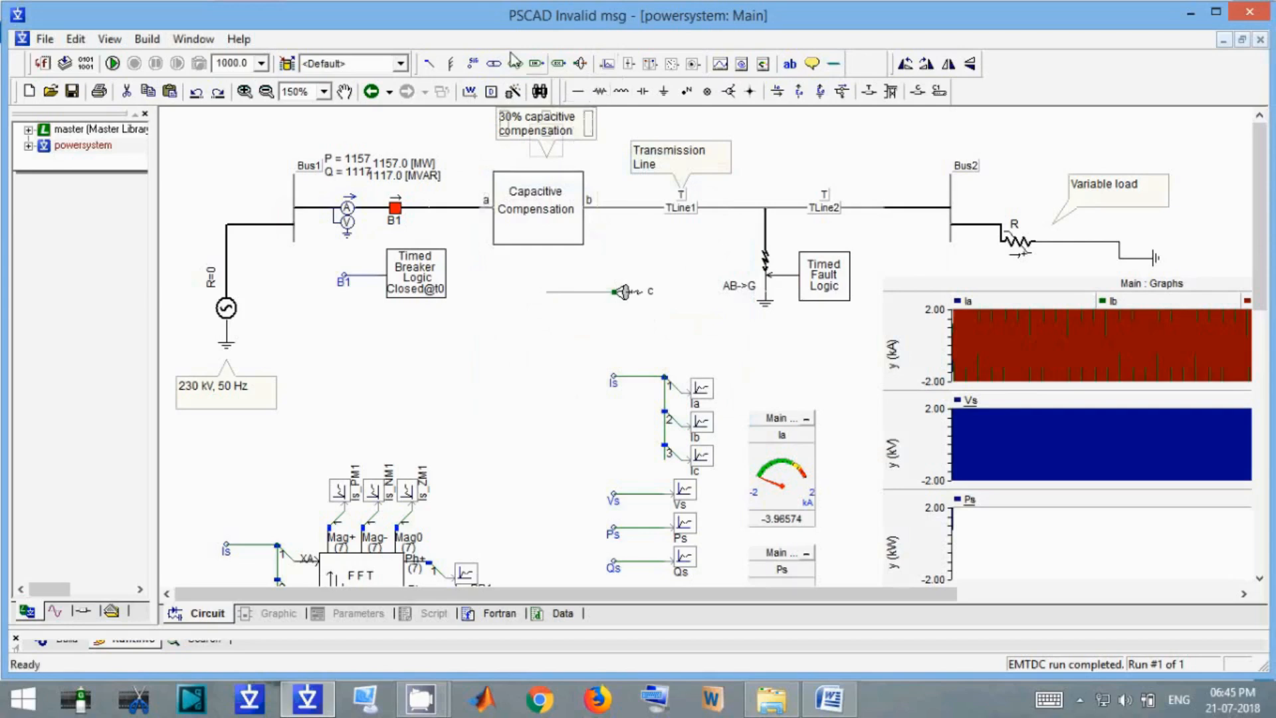
click(473, 64)
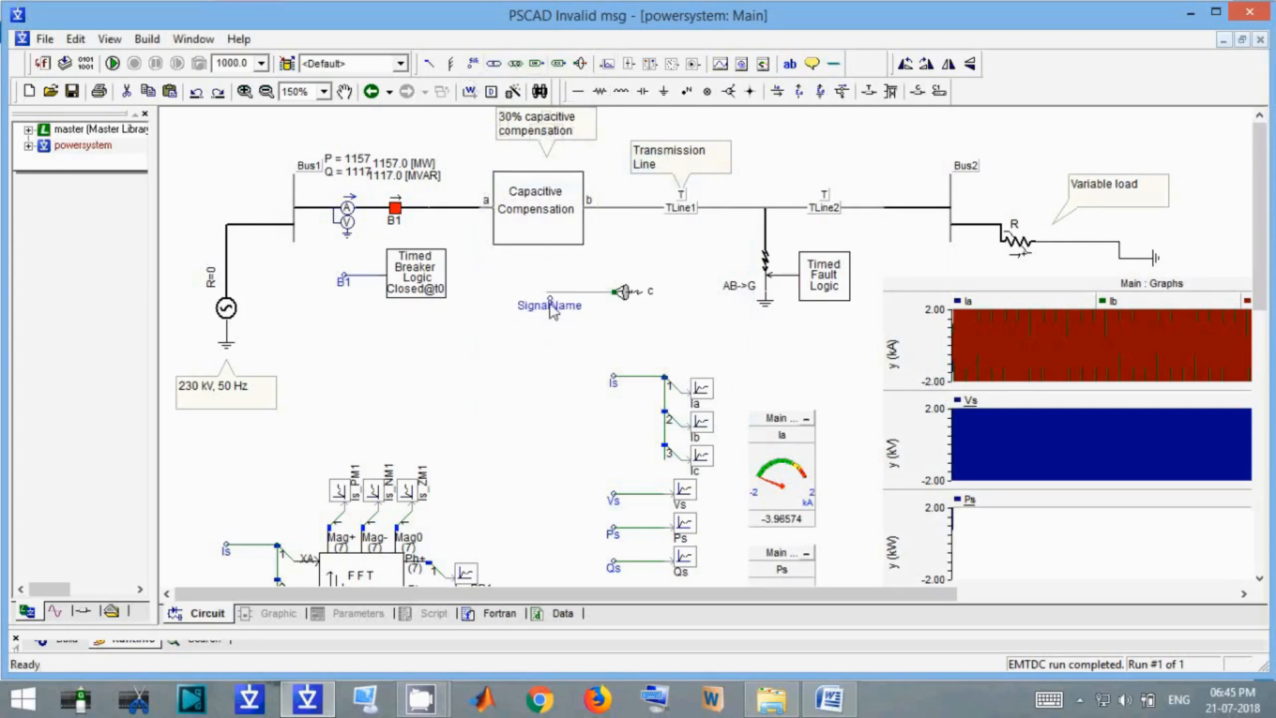
click(549, 299)
double_click(549, 299)
drag(659, 301, 411, 310)
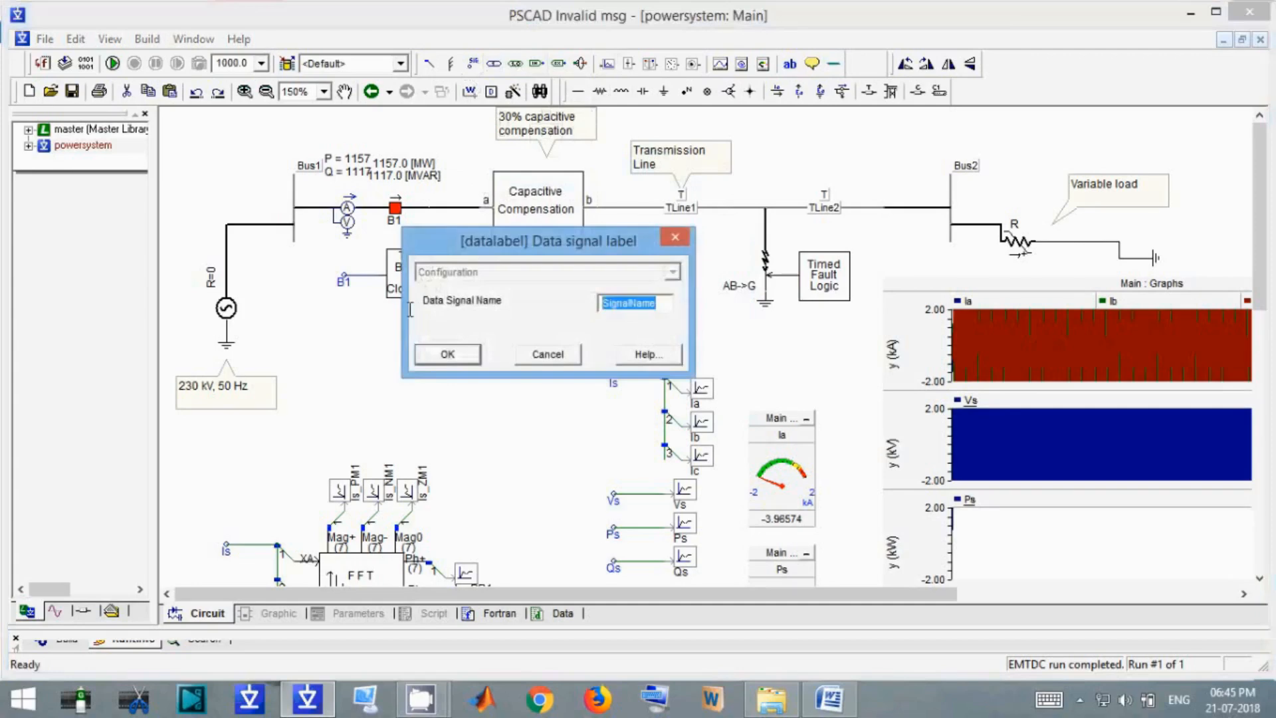
text(C)
key(Return)
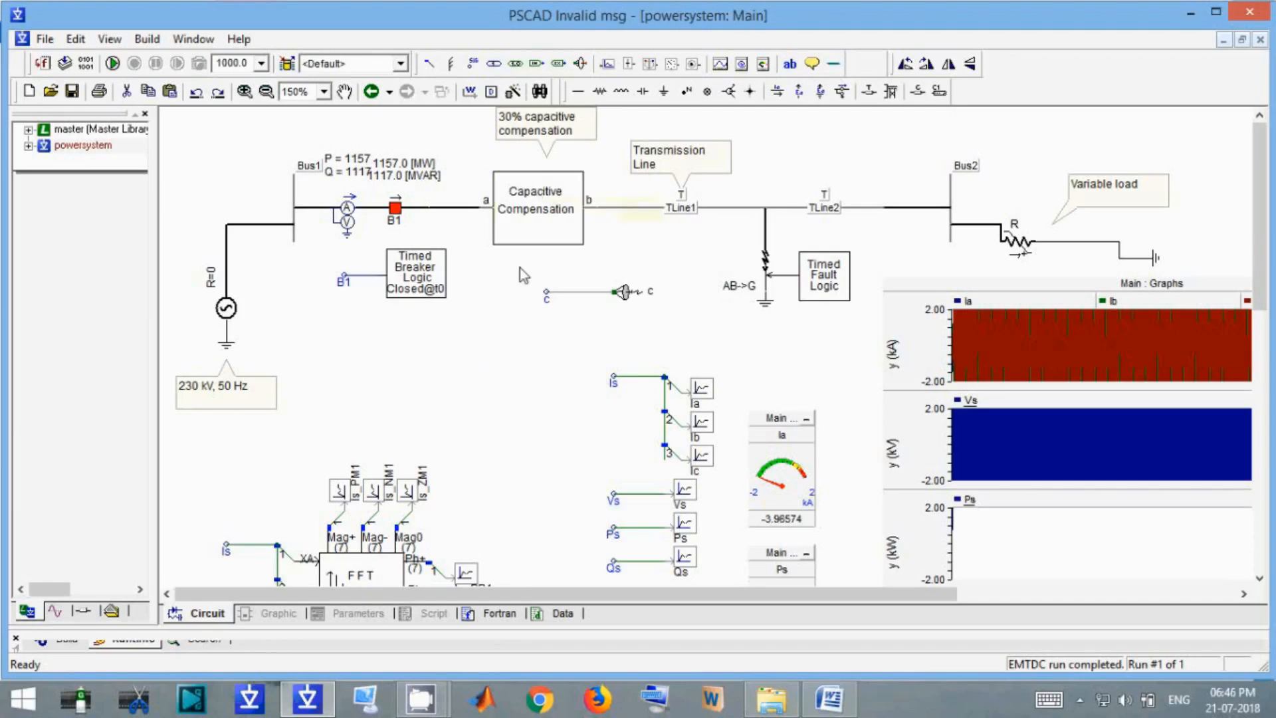
Shift the labelled wire away from the transmitter, place a variable input slider below it and open the slider's settings.
drag(519, 265, 627, 337)
drag(595, 292, 548, 309)
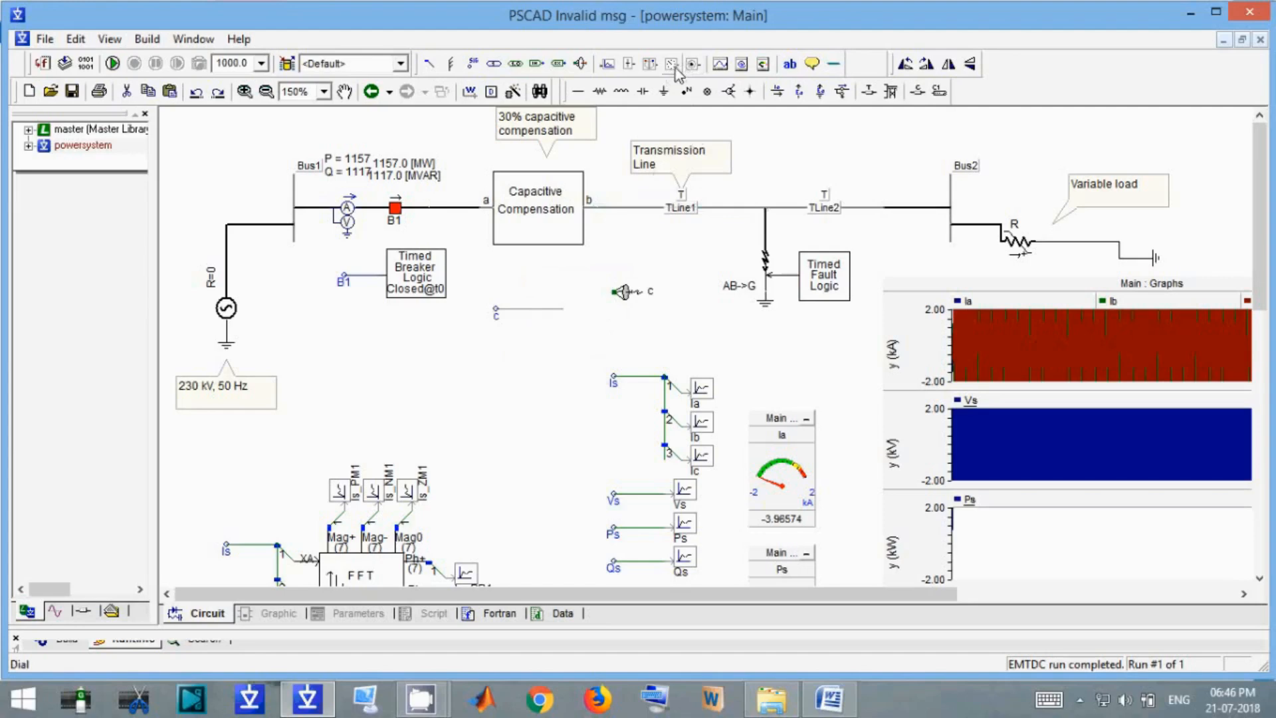
click(633, 69)
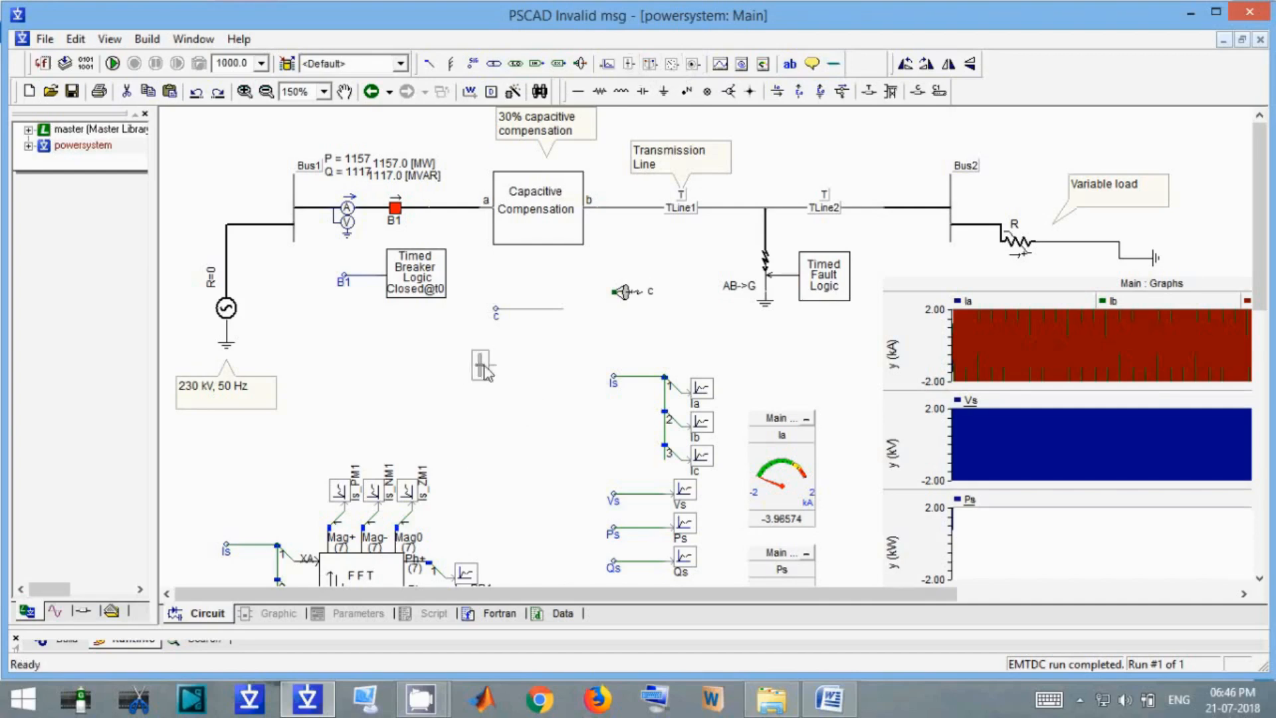
double_click(485, 372)
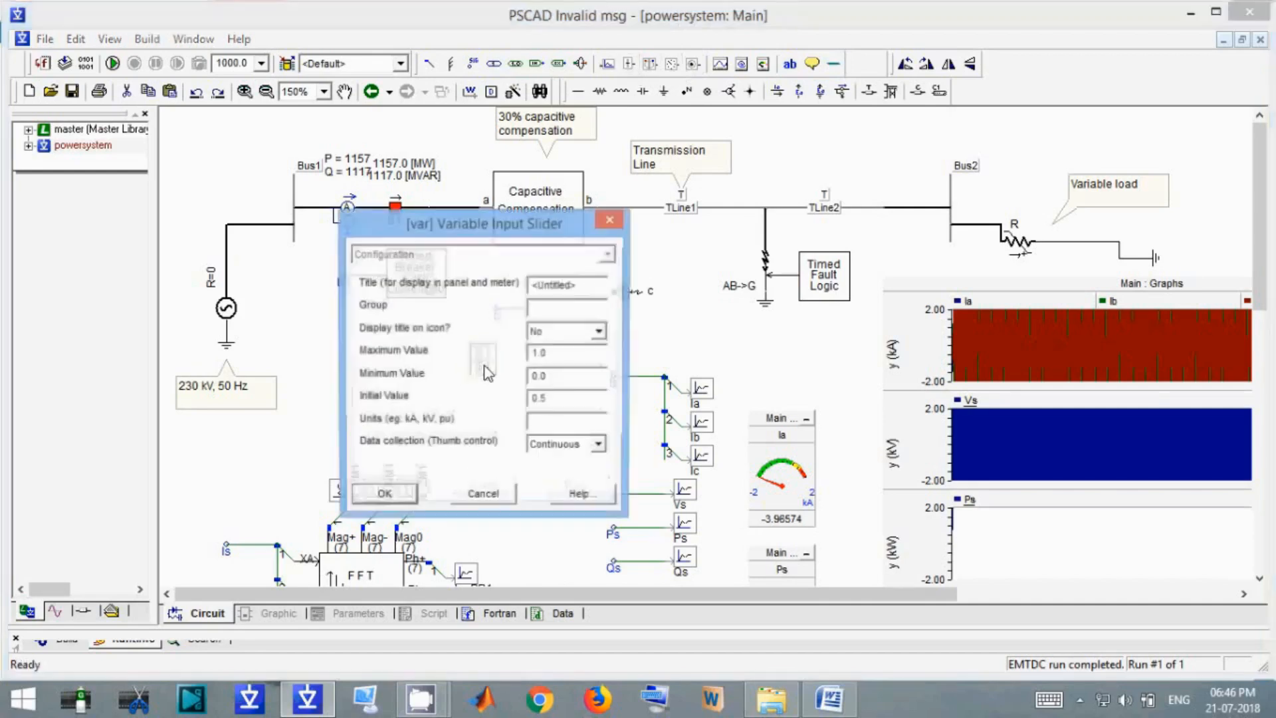
Configure the slider with maximum value 500, minimum value 200, initial value 250 and title "c".
double_click(560, 357)
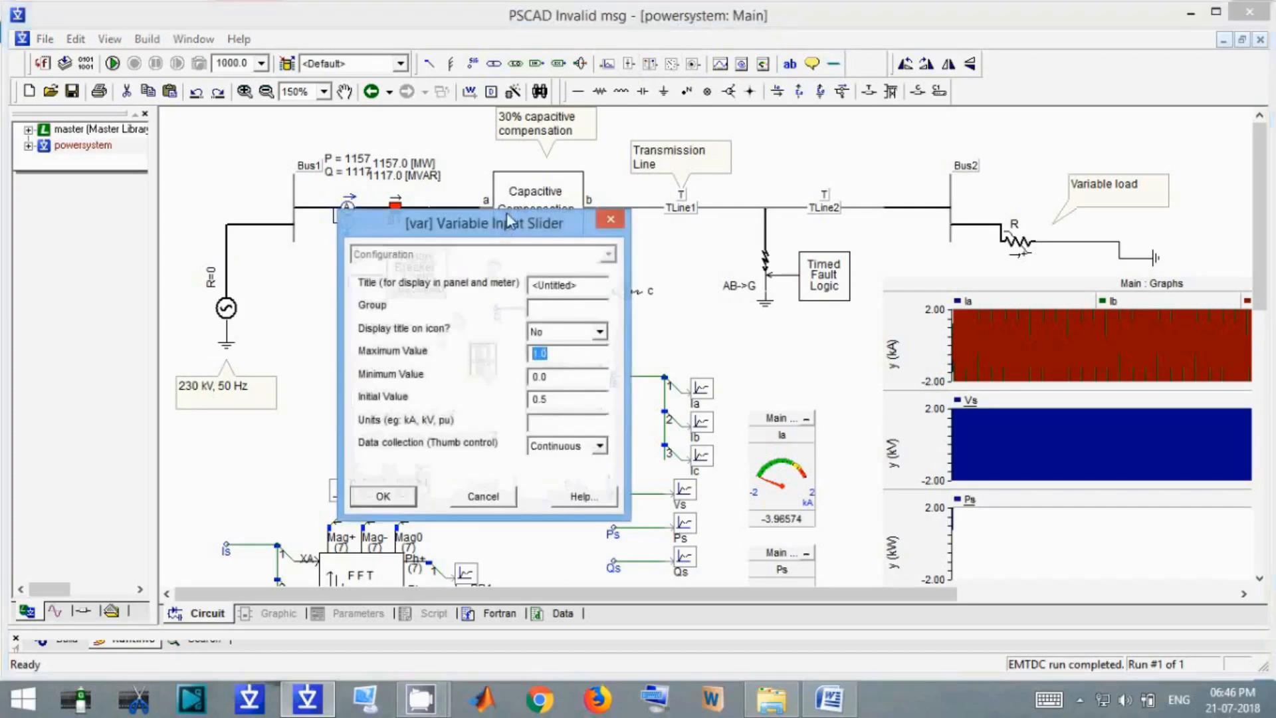
text(500)
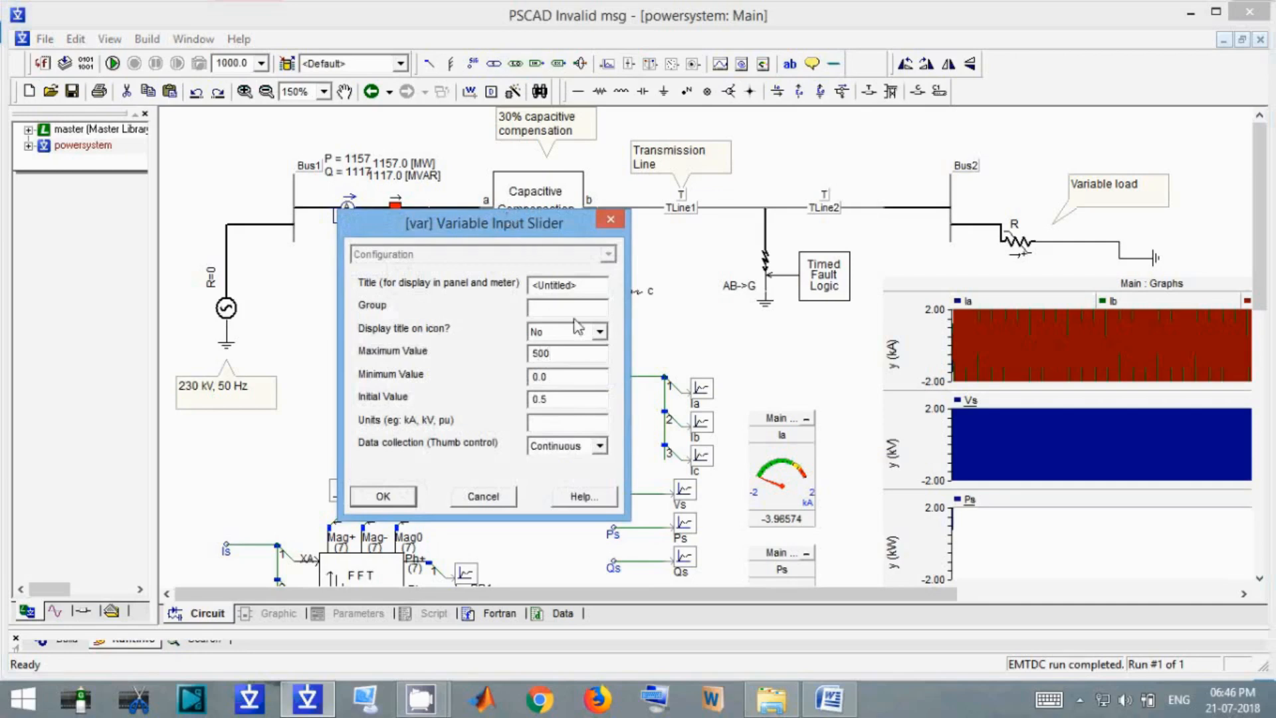
double_click(569, 380)
text(200)
double_click(568, 398)
text(100)
key(BackSpace)
key(BackSpace)
click(576, 286)
text(c)
key(Return)
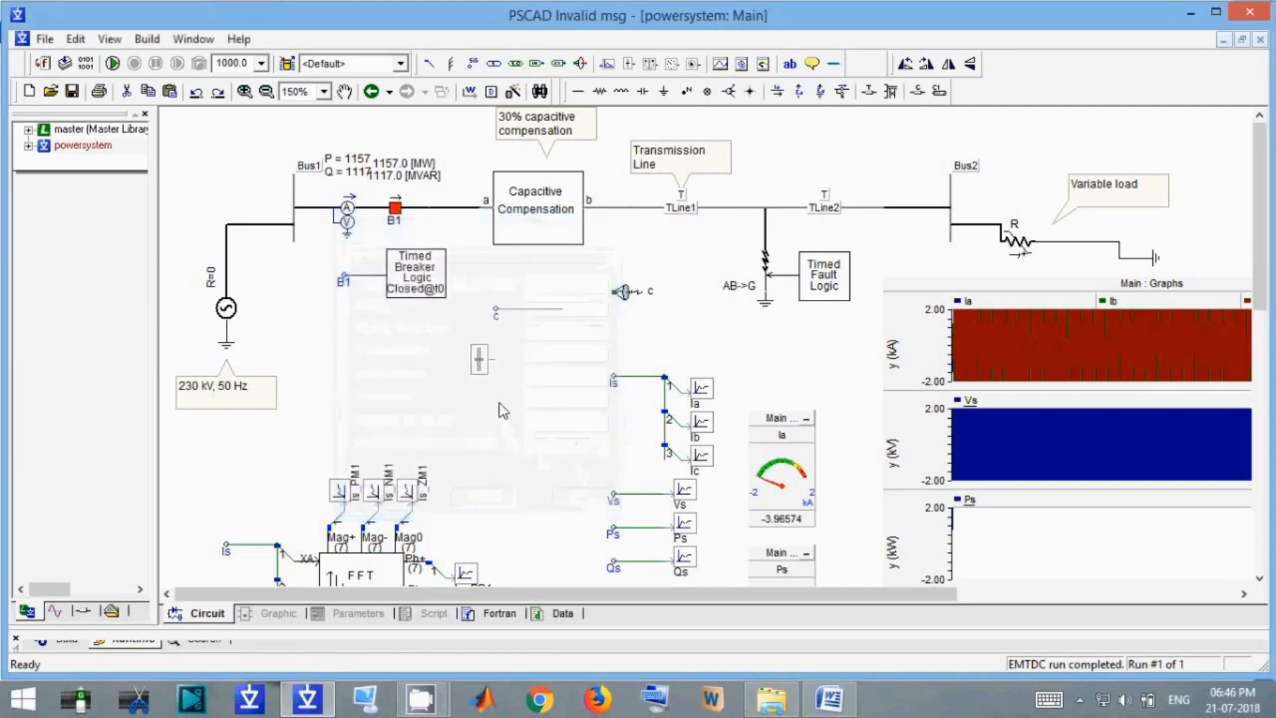
Connect the slider and the wireless transmitter to opposite ends of wire c, and display the slider's title on its icon.
drag(476, 369, 474, 307)
double_click(474, 307)
click(588, 273)
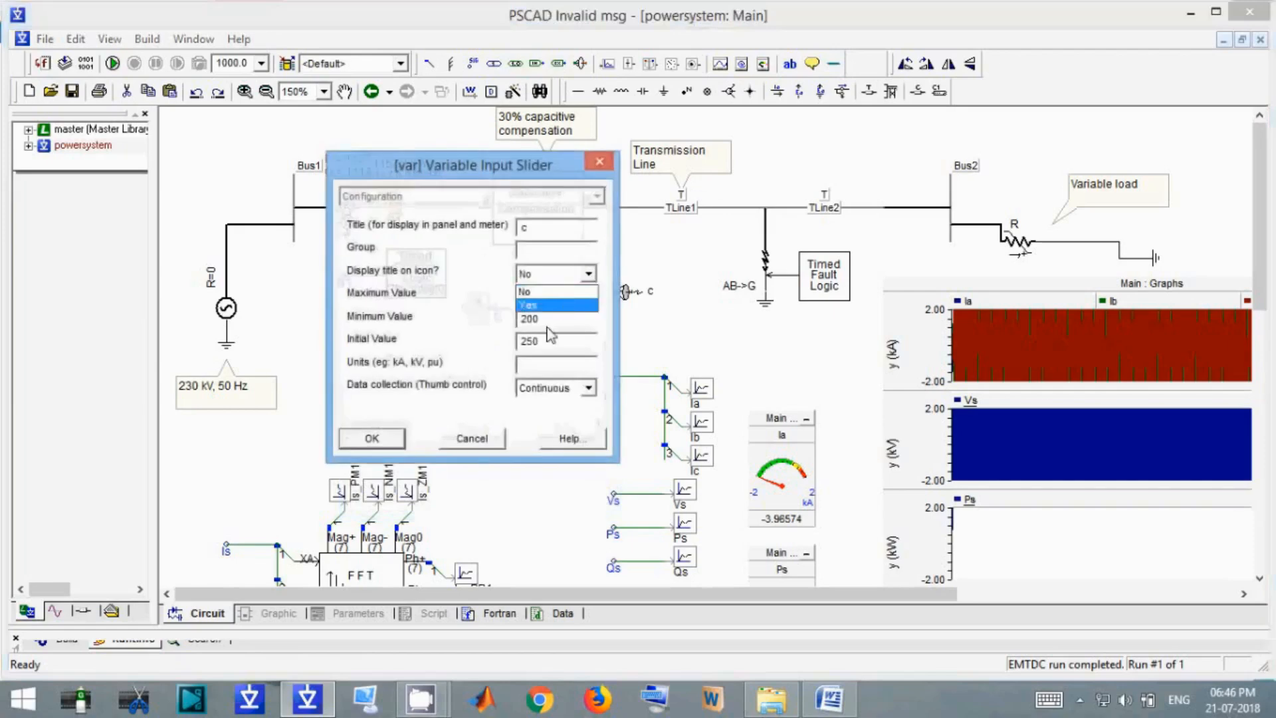
click(556, 305)
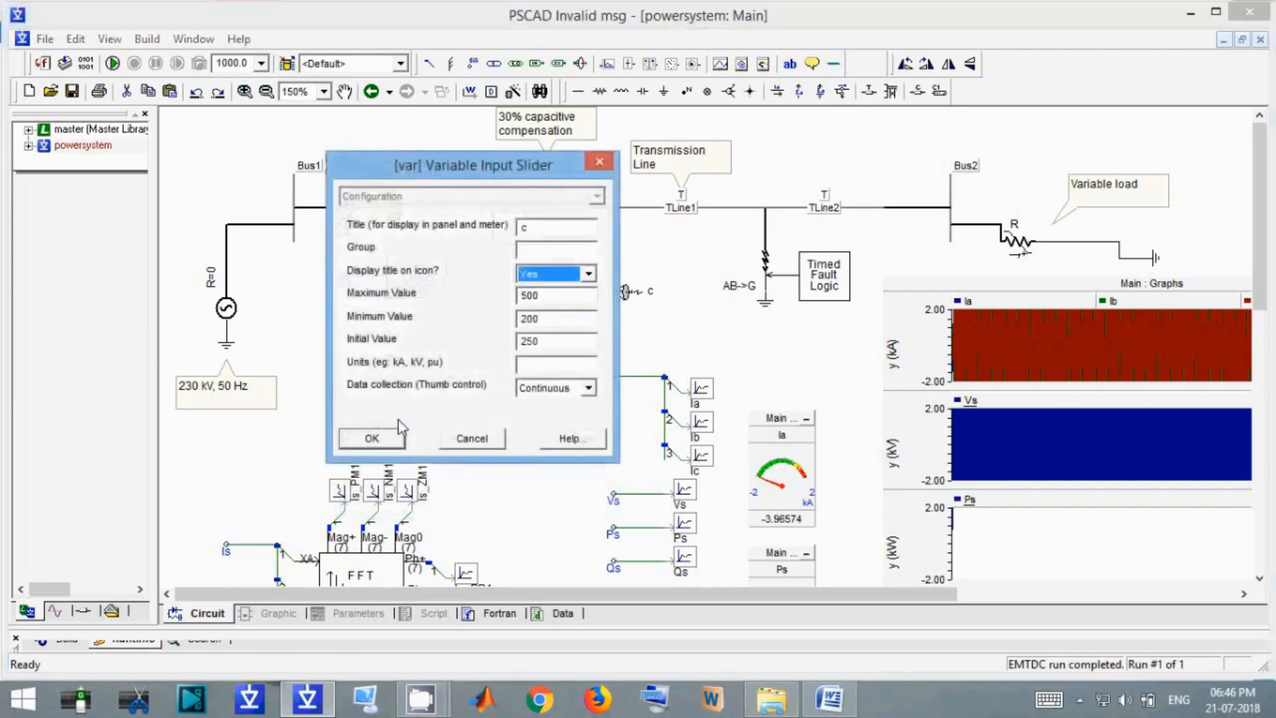
click(371, 438)
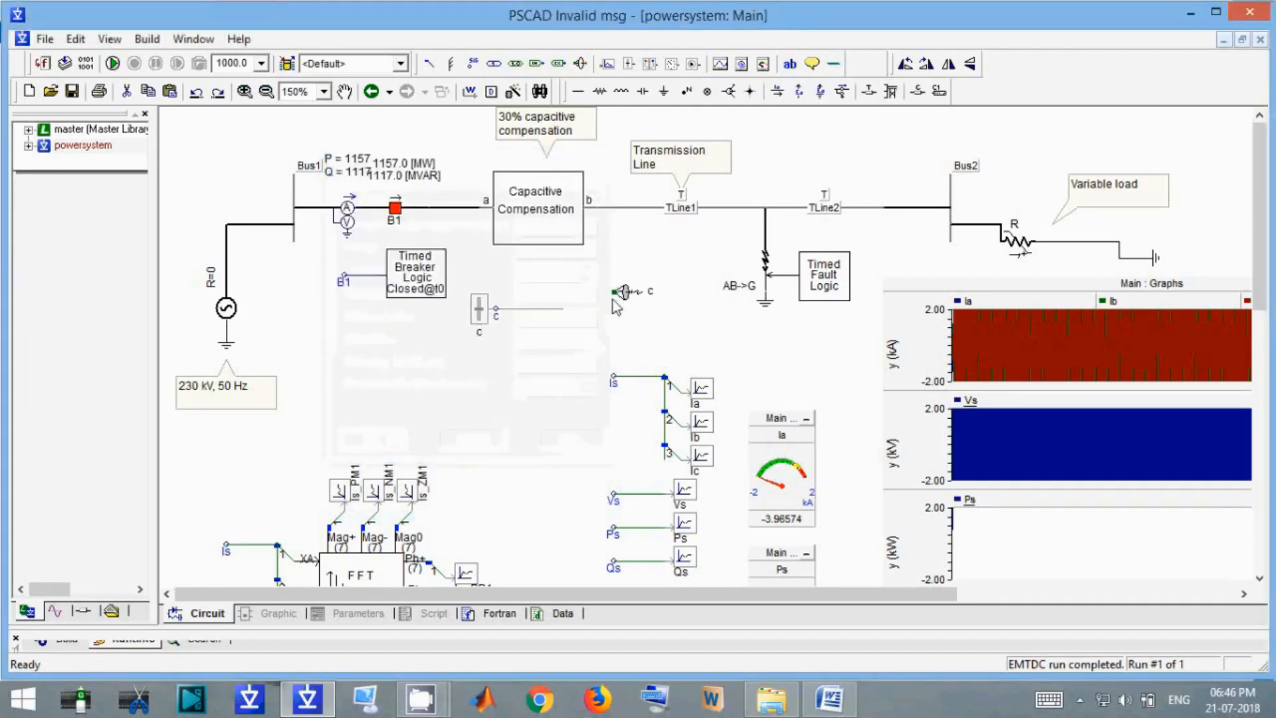
drag(627, 295, 575, 309)
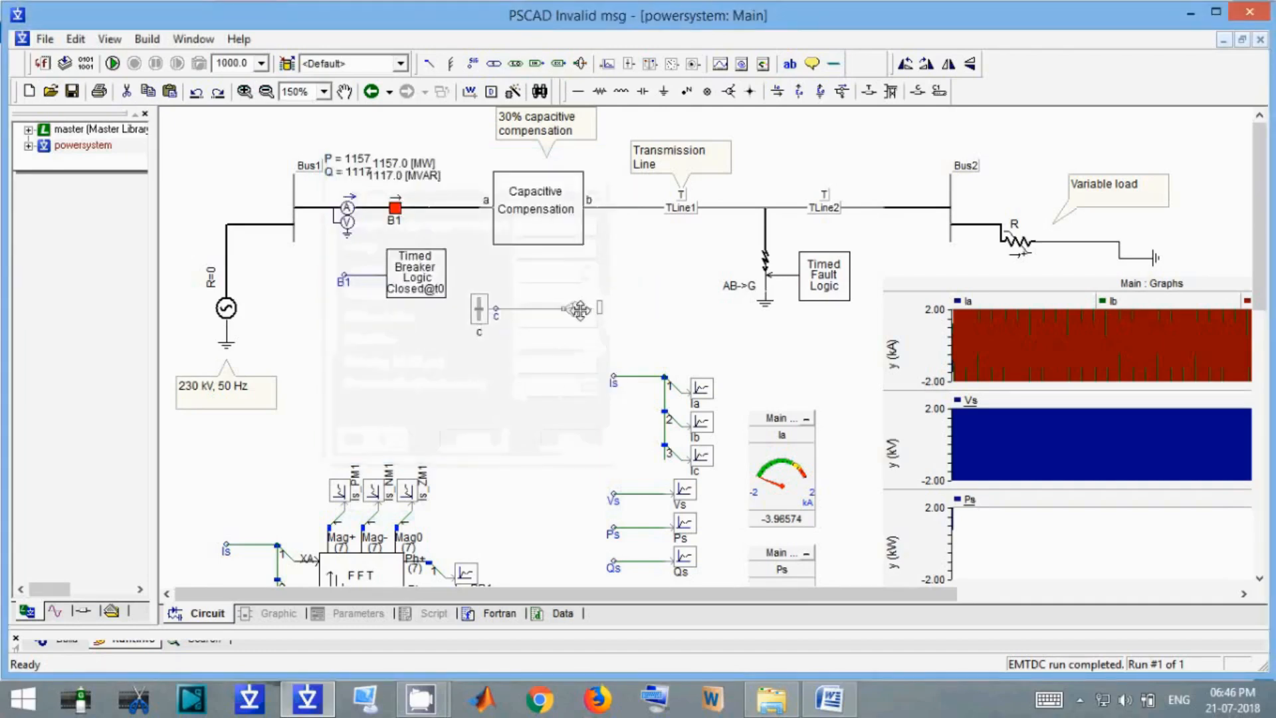
click(520, 383)
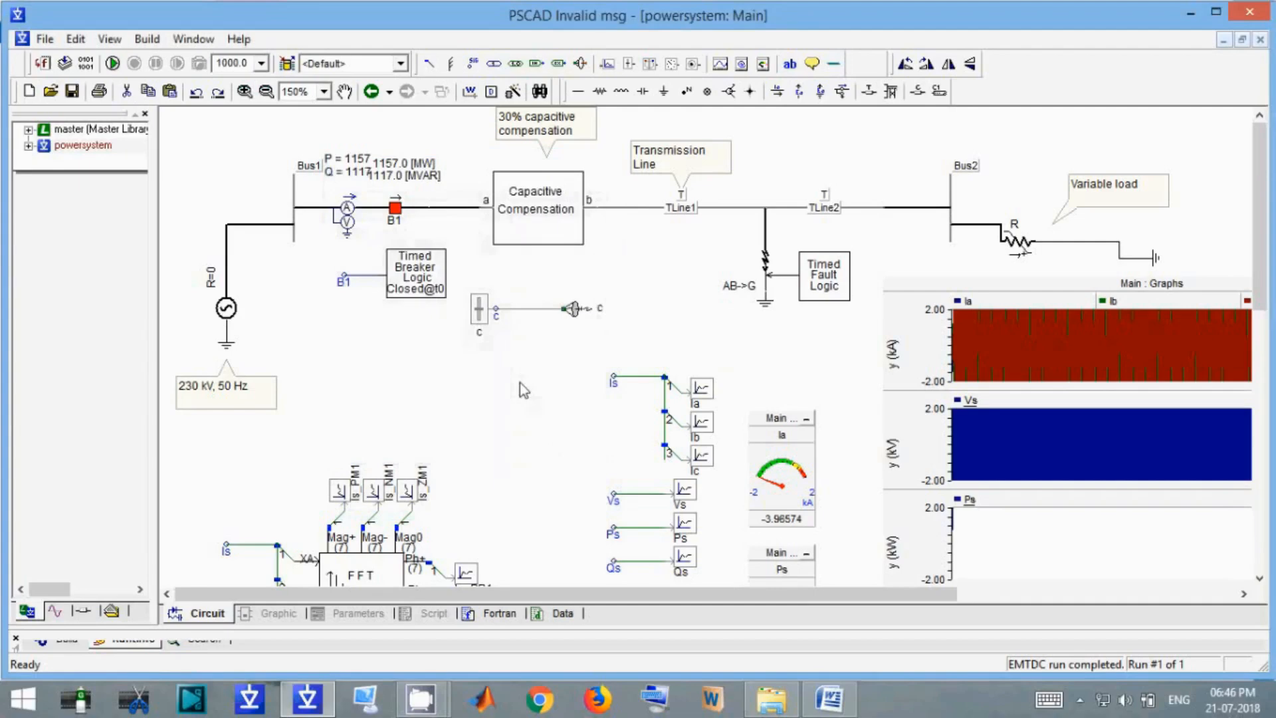
Place a control panel below the slider and paste slider c into it as a meter.
click(496, 317)
click(762, 66)
click(527, 356)
right_click(479, 312)
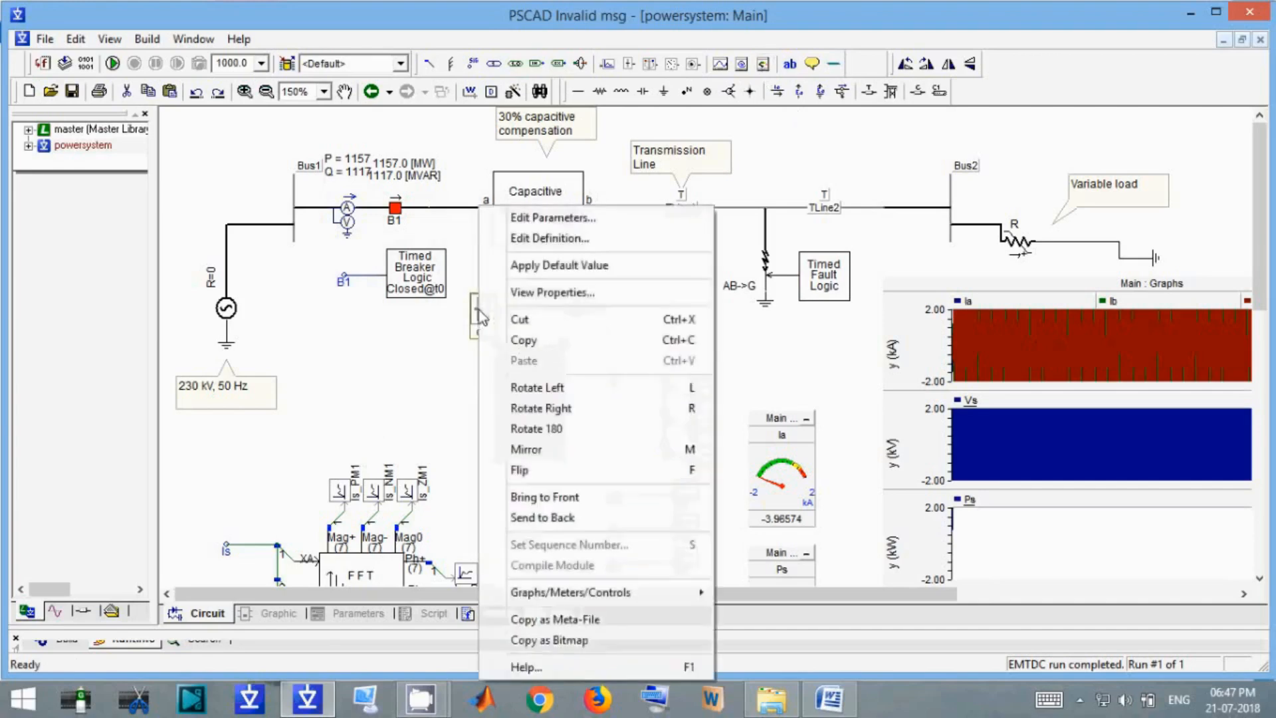
mouse_move(627, 590)
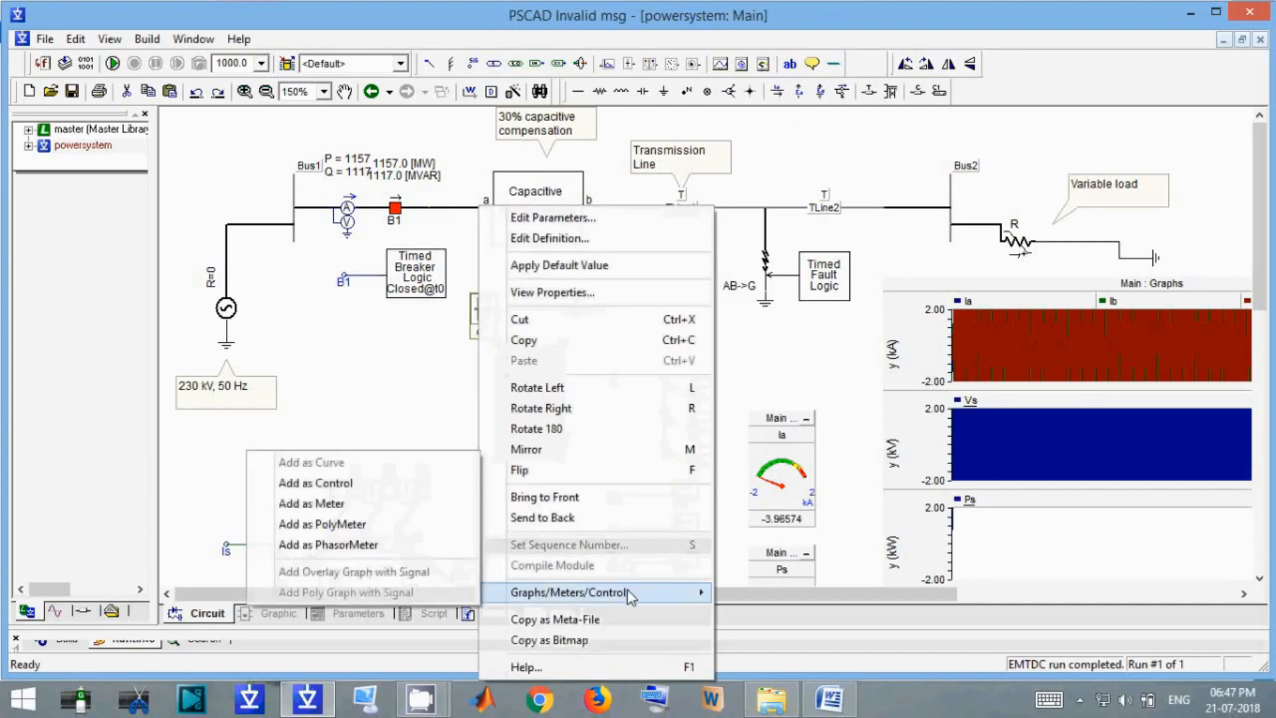
click(374, 506)
right_click(537, 380)
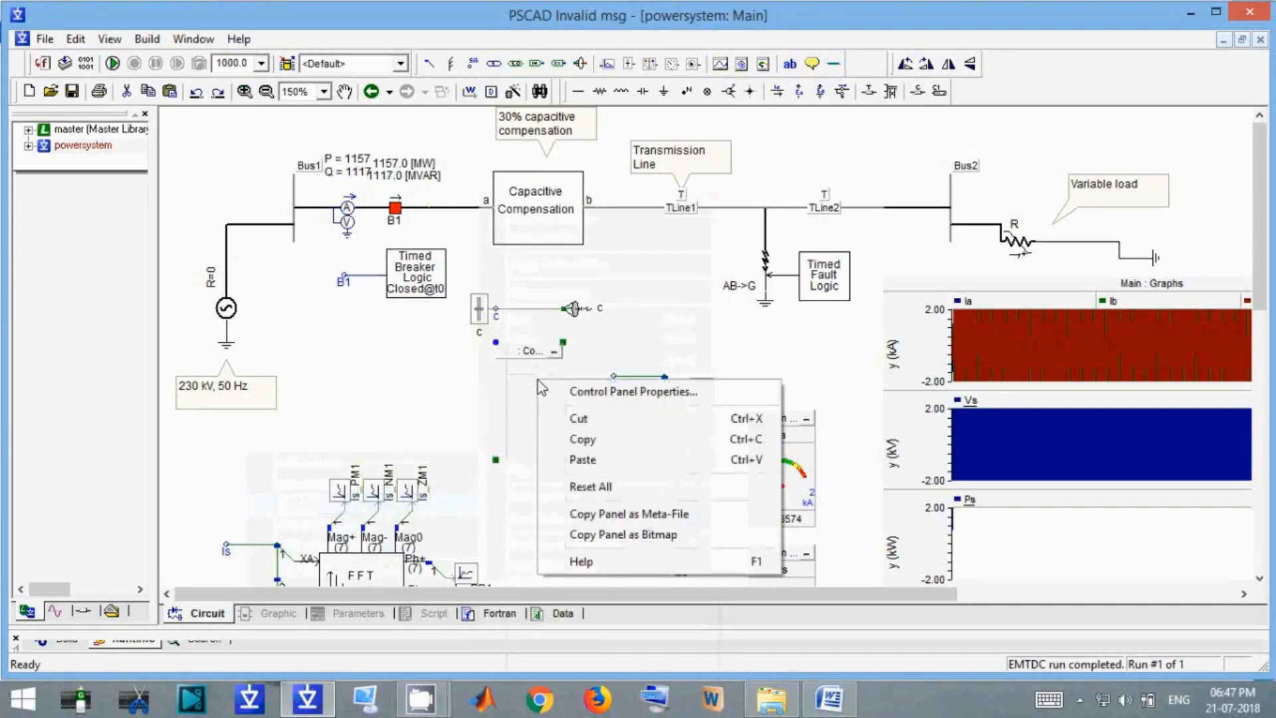
click(584, 460)
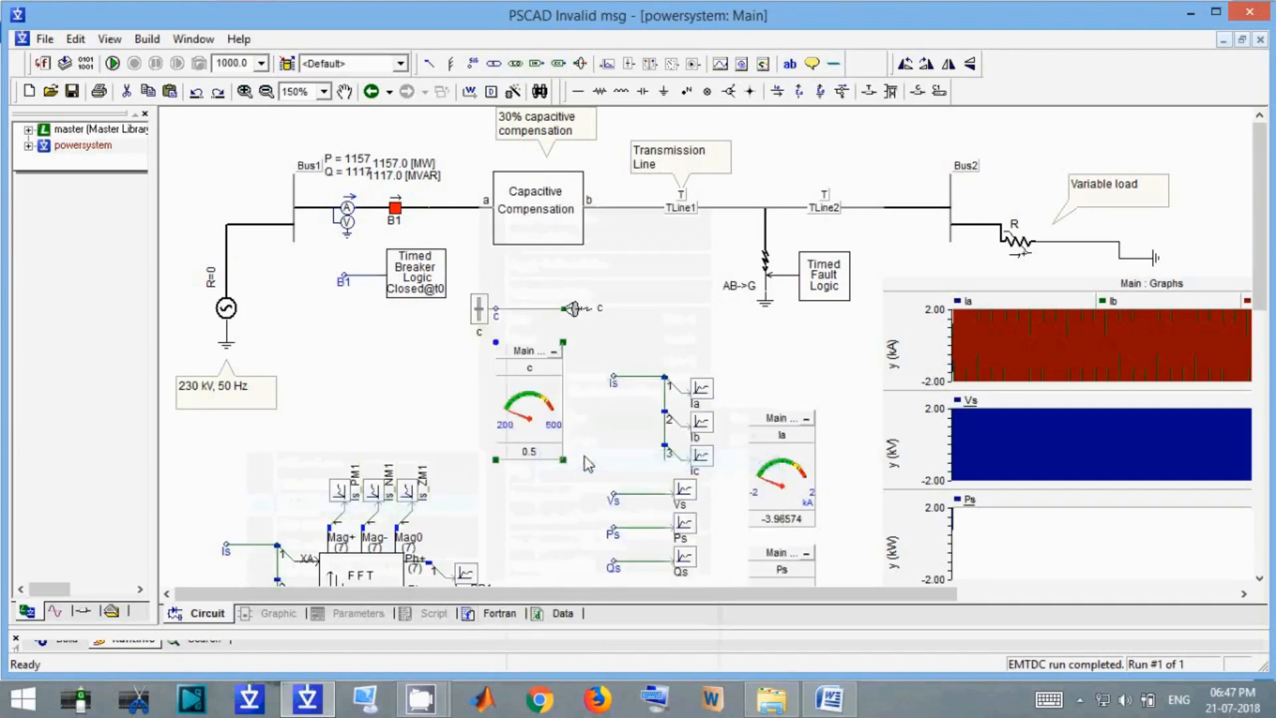
Remove meter c from the control panel and move the emptied panel closer beneath the slider.
click(547, 389)
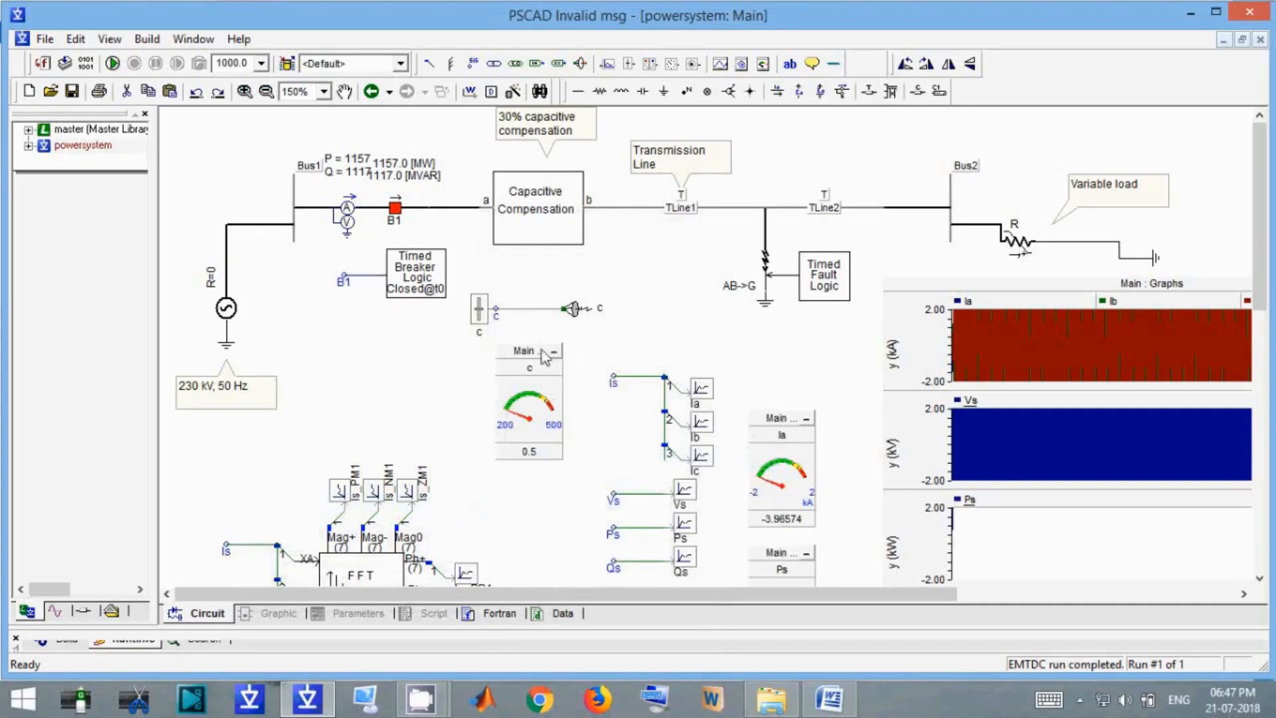
click(545, 356)
drag(545, 357, 516, 366)
Add slider c to the control panel as an adjustable control and set it to about 247.6.
click(487, 319)
right_click(488, 324)
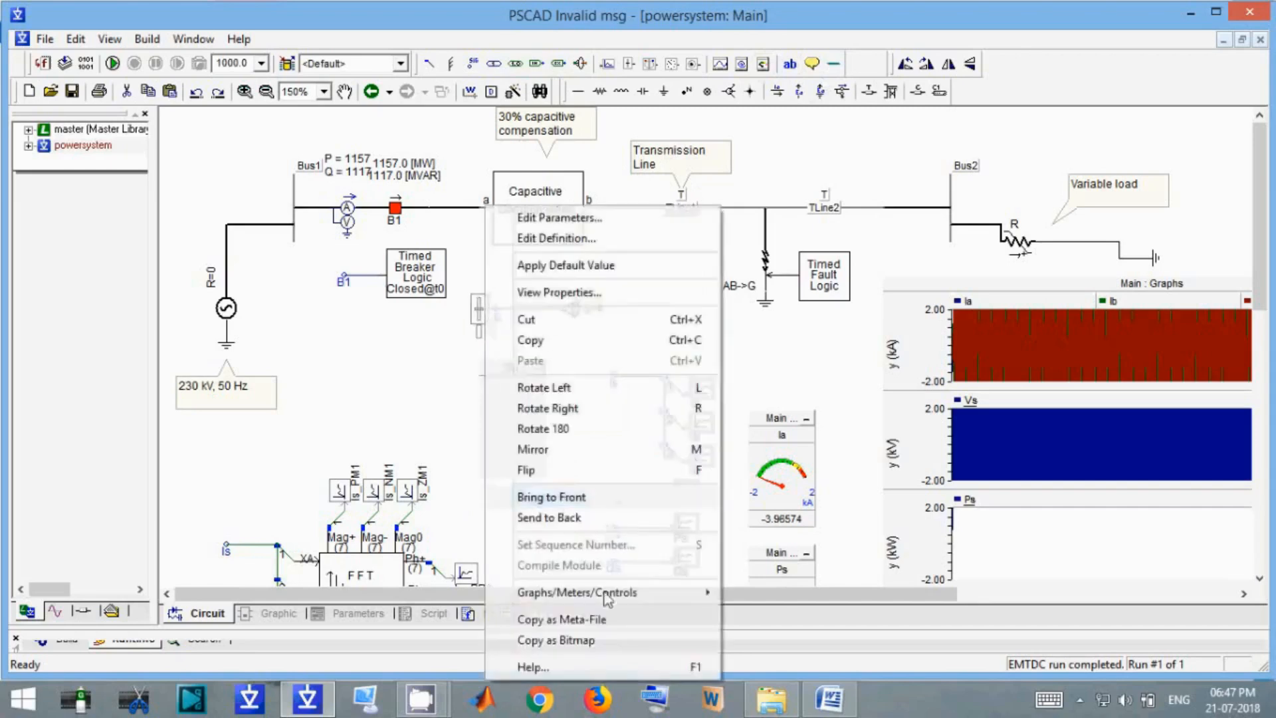
mouse_move(608, 601)
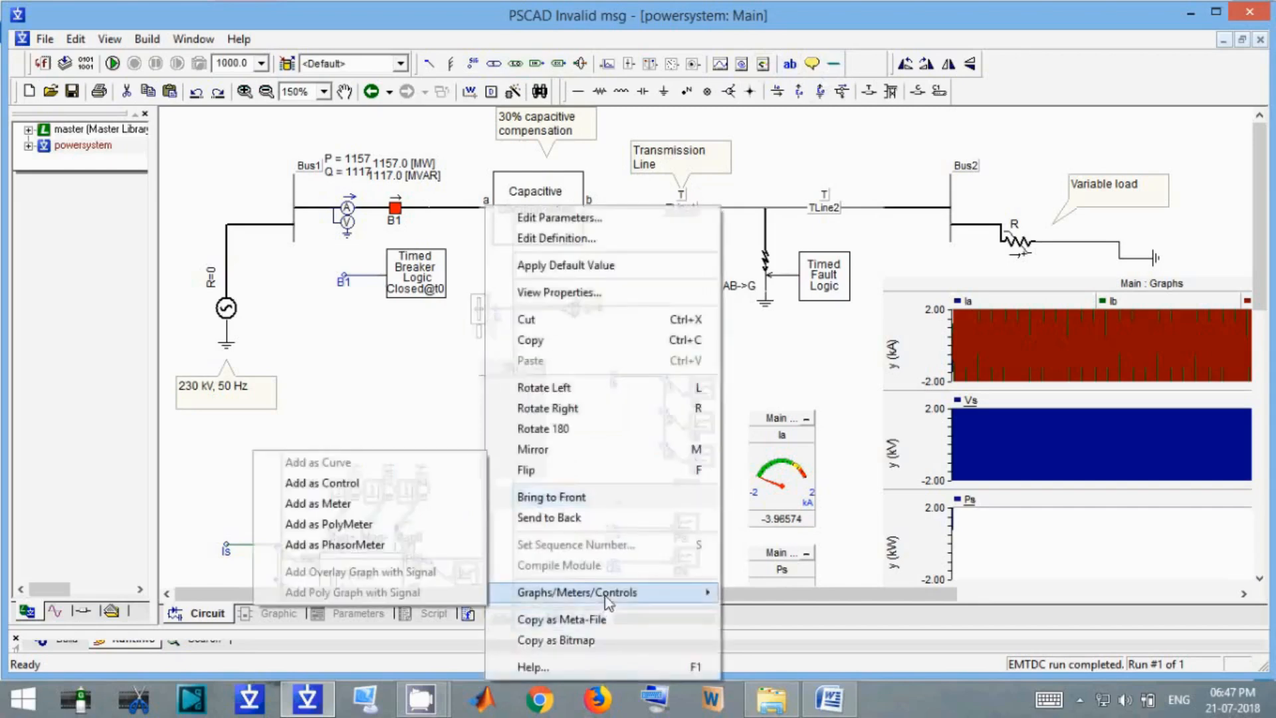
click(323, 483)
right_click(537, 402)
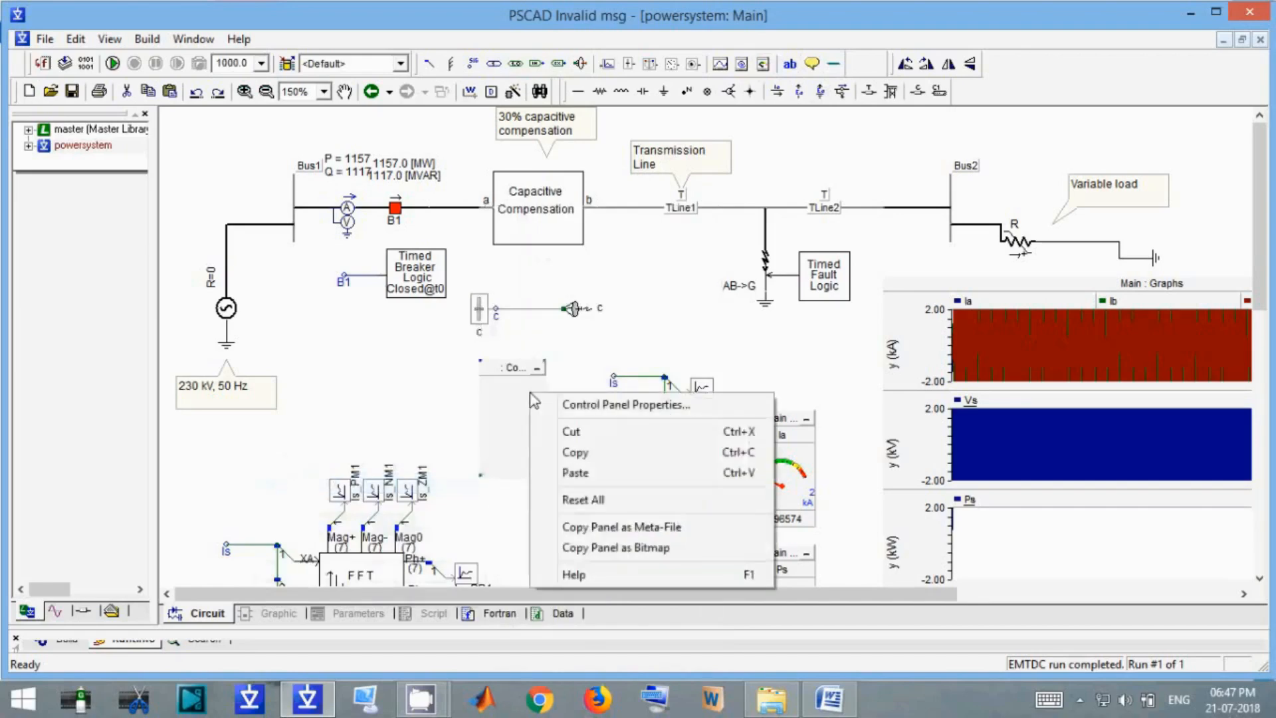
click(595, 470)
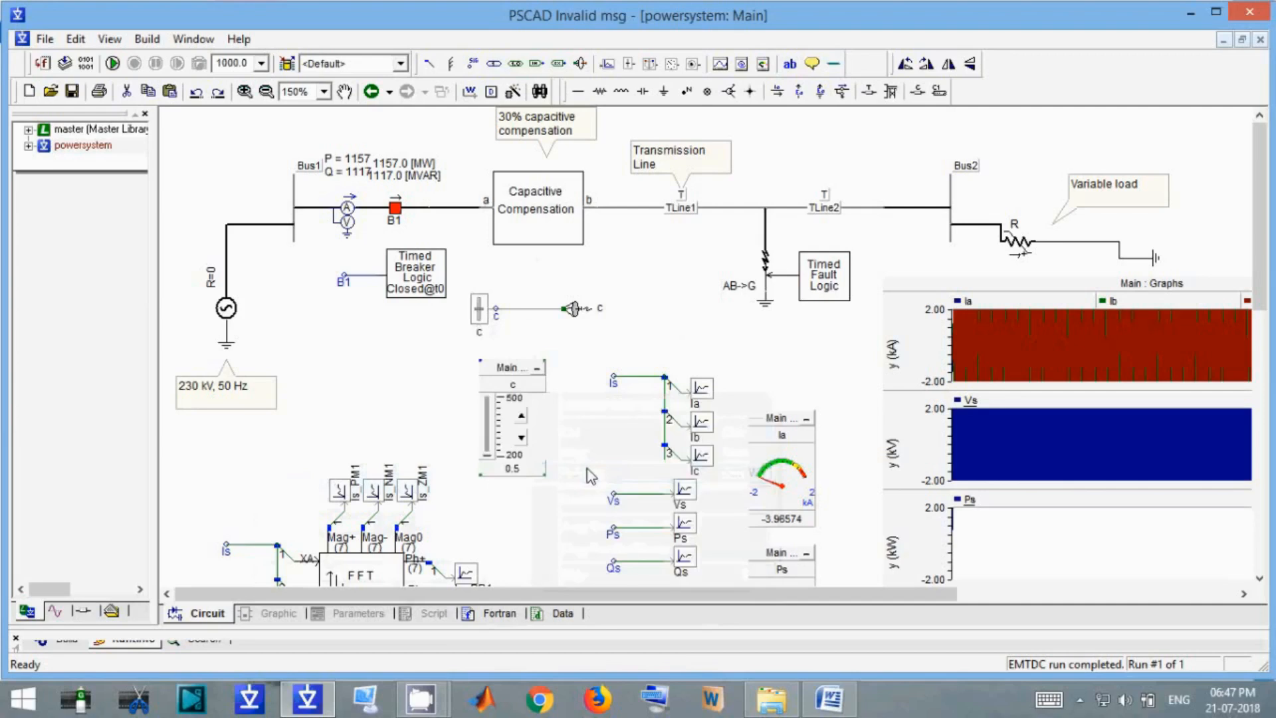
click(488, 456)
drag(488, 451, 487, 450)
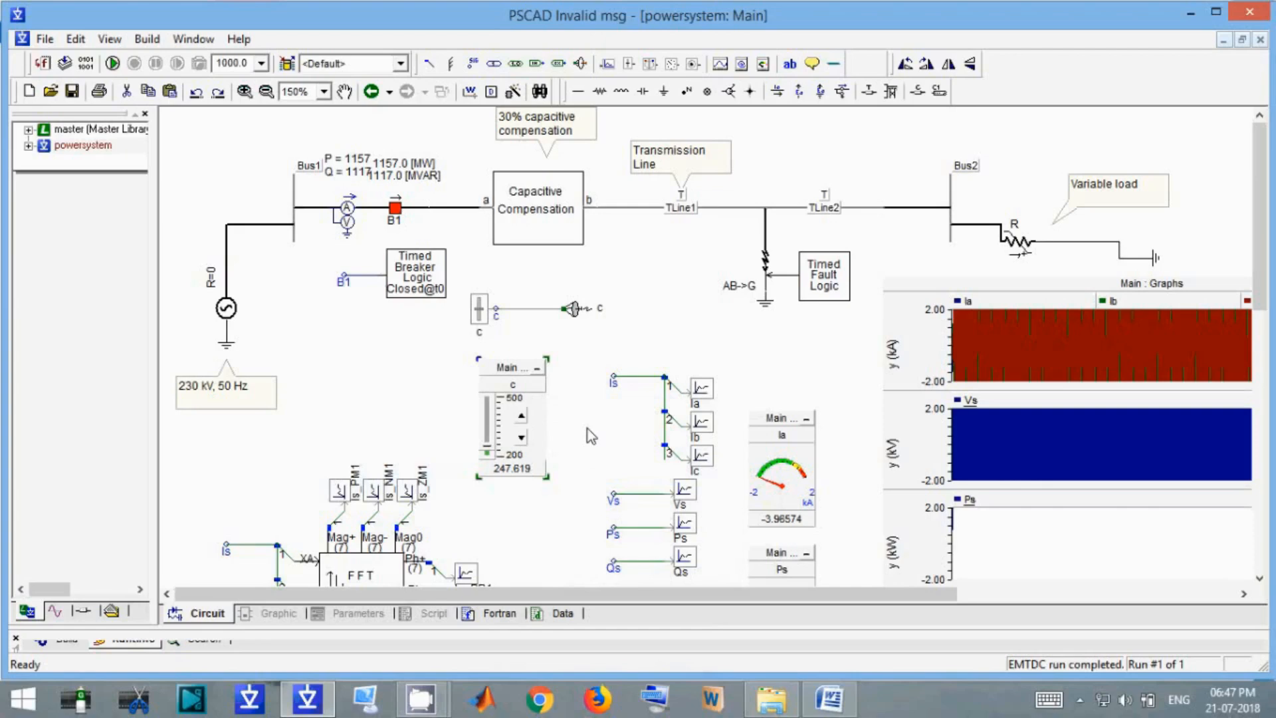
Run the simulation, enlarge the message area and examine the build error reported for the cap_comp radio link.
click(113, 64)
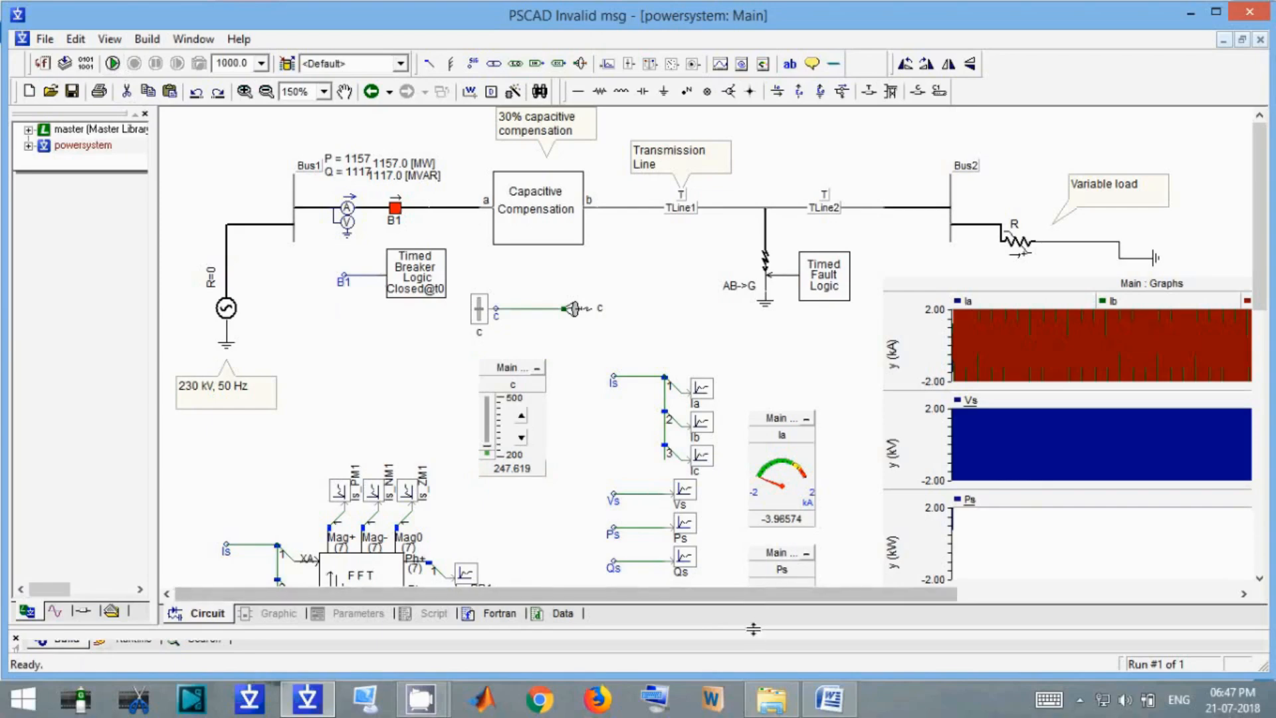
drag(755, 627, 720, 347)
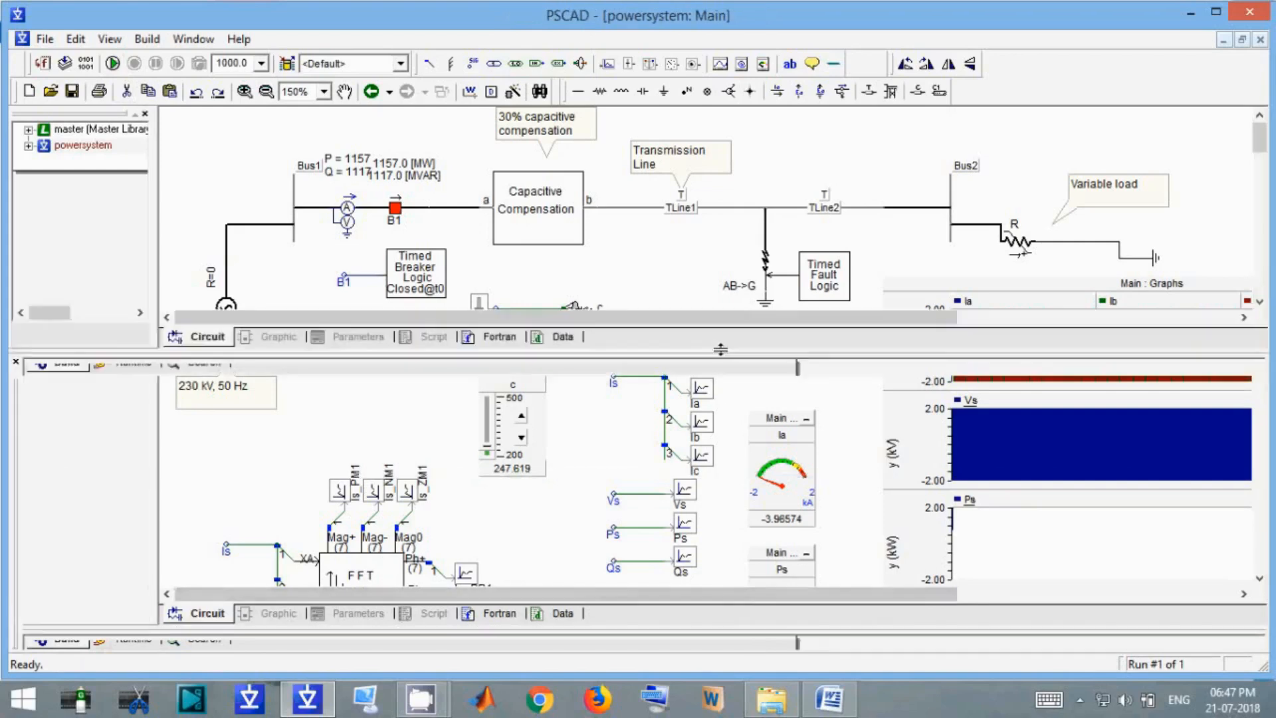
click(55, 414)
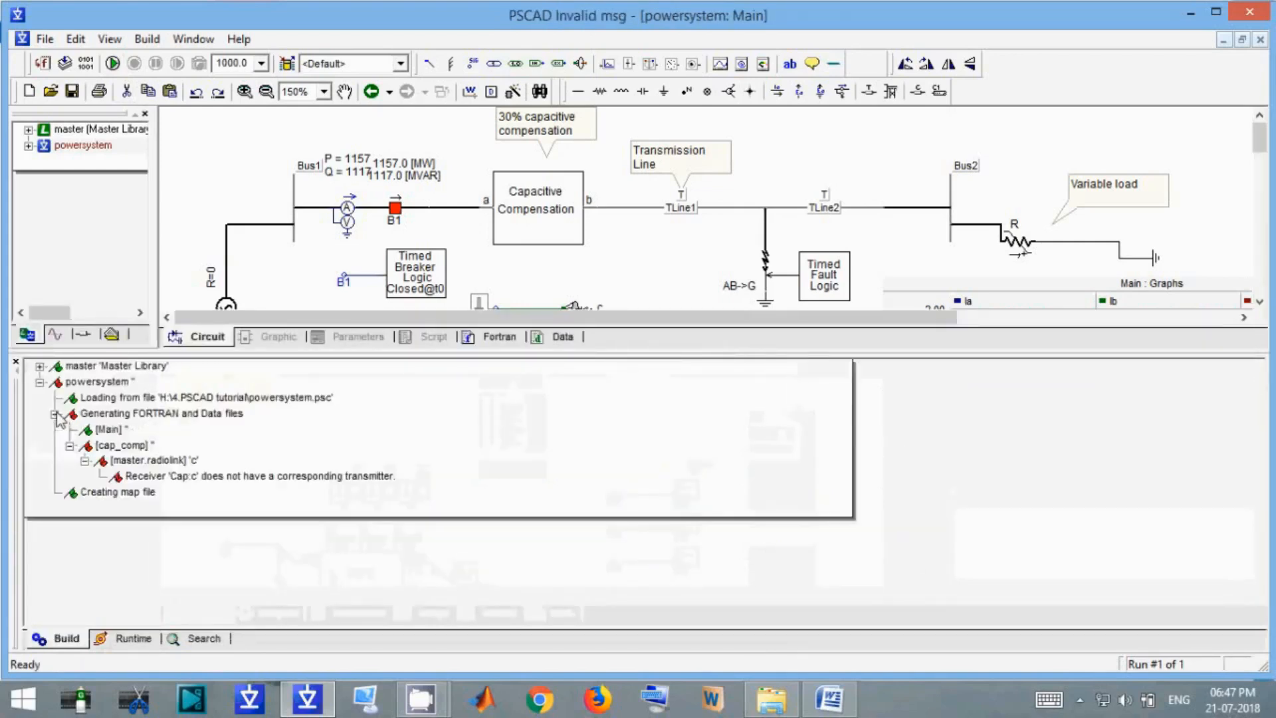
double_click(193, 477)
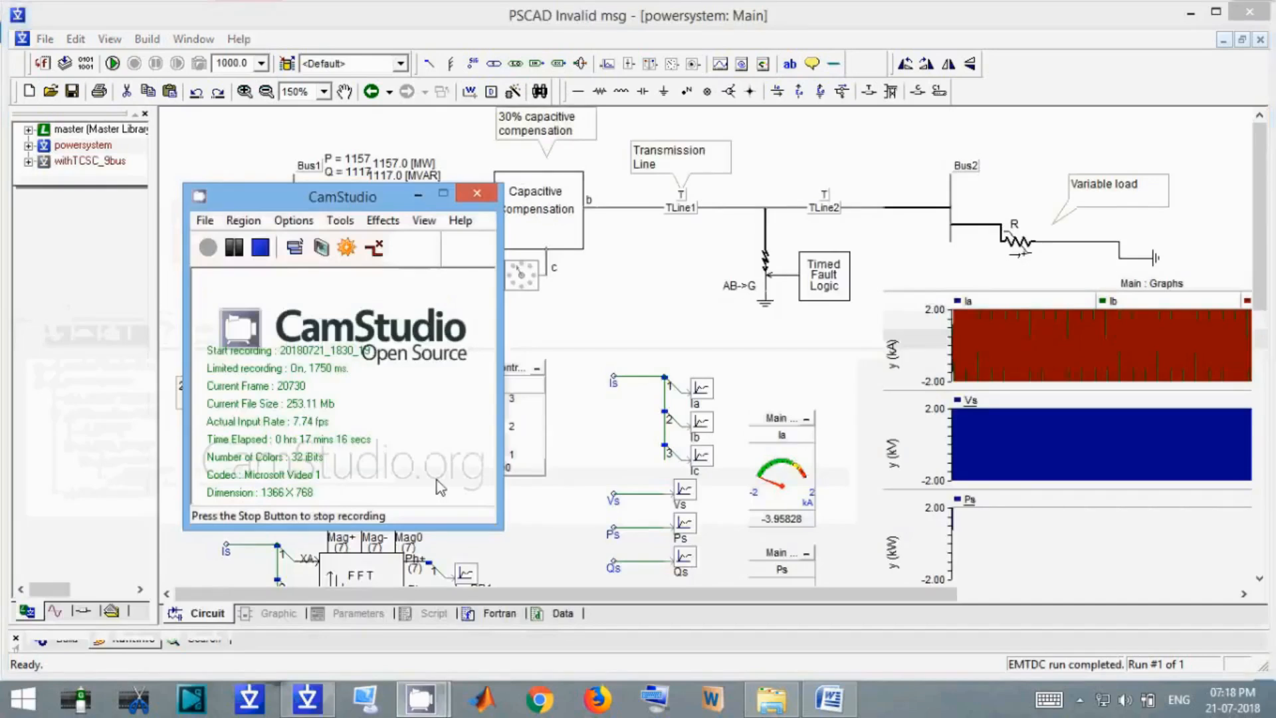
Examine the symbol, dimension, connection type and data type of the cap port in the Capacitive Compensation block's graphic definition.
click(598, 372)
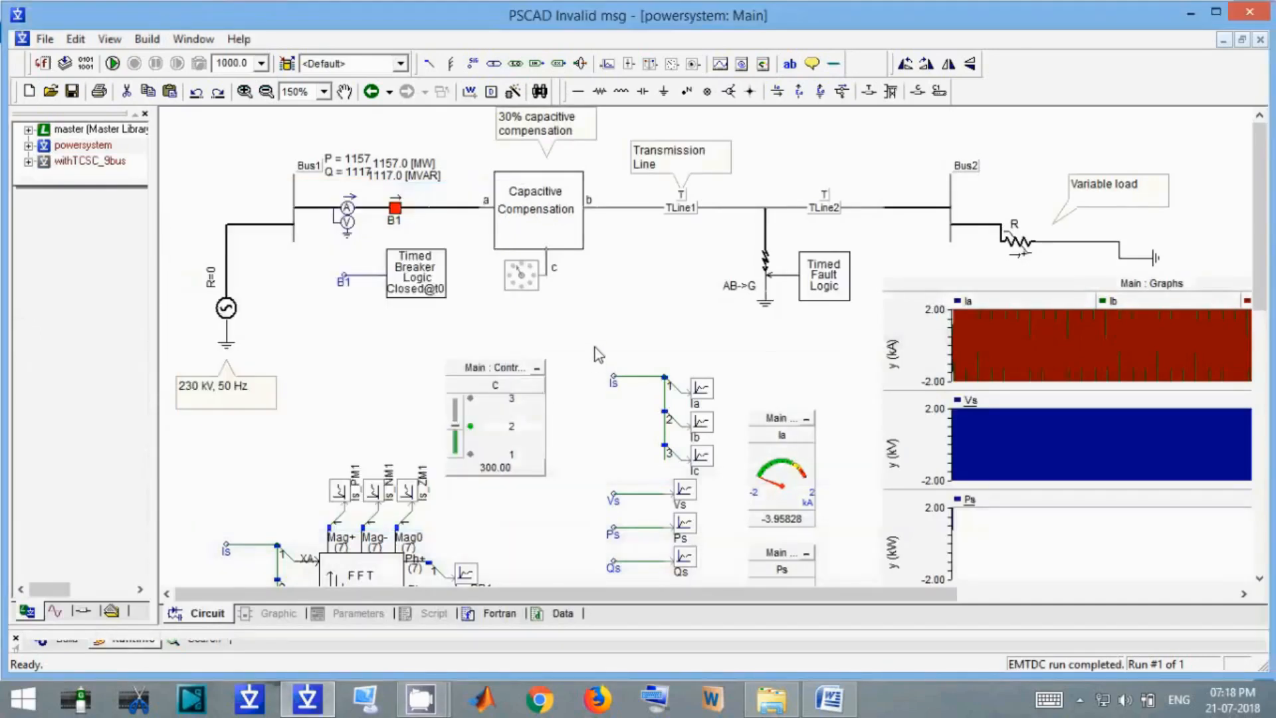
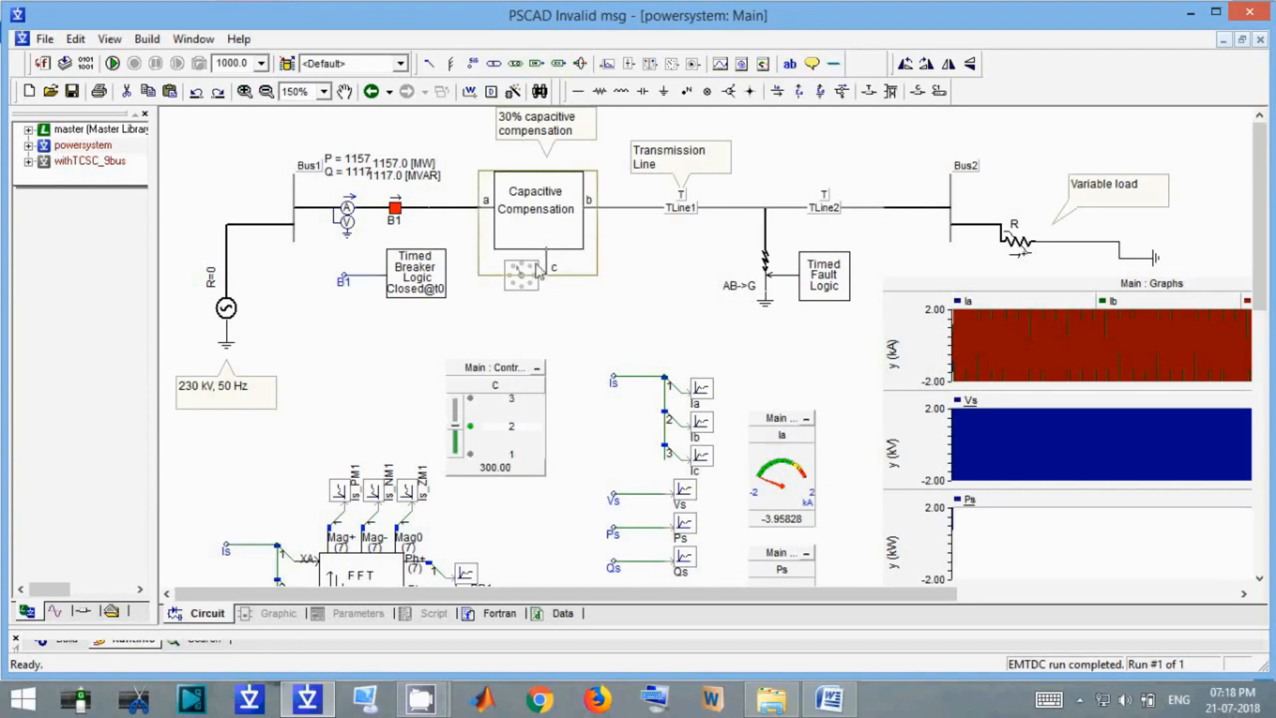
right_click(506, 203)
click(559, 234)
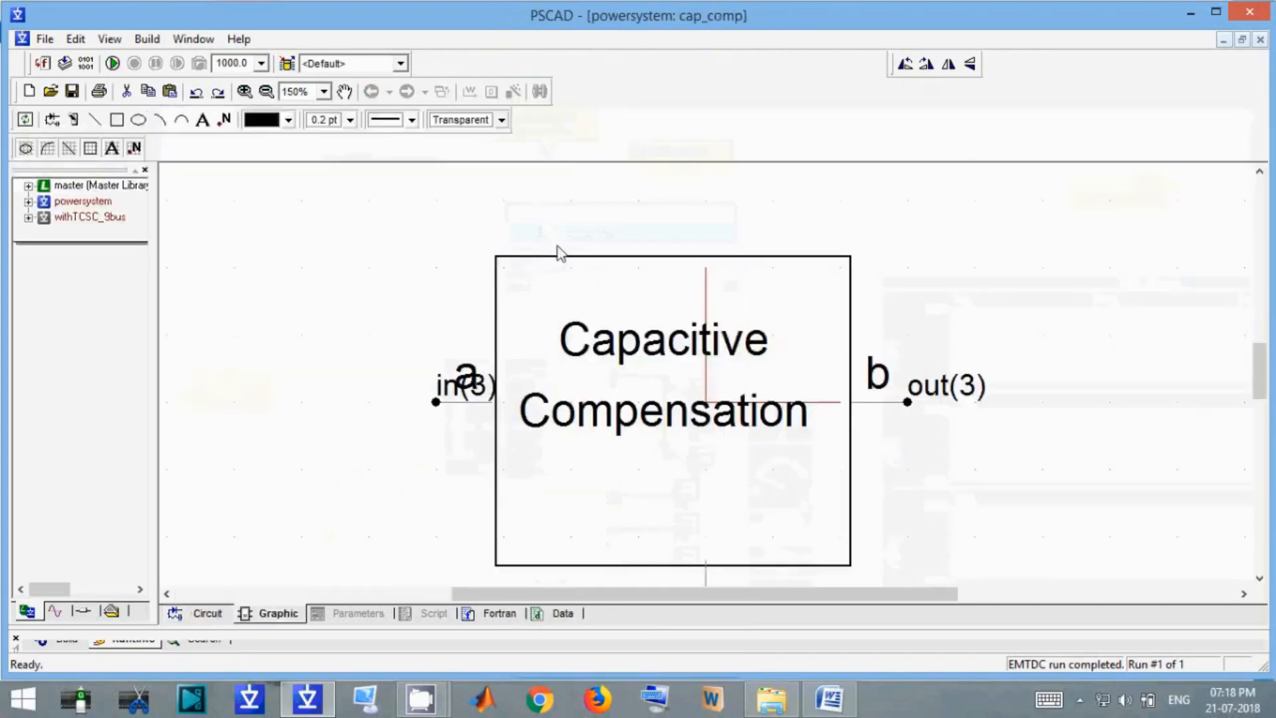
scroll(300, 287, down, 5)
scroll(722, 312, up, 5)
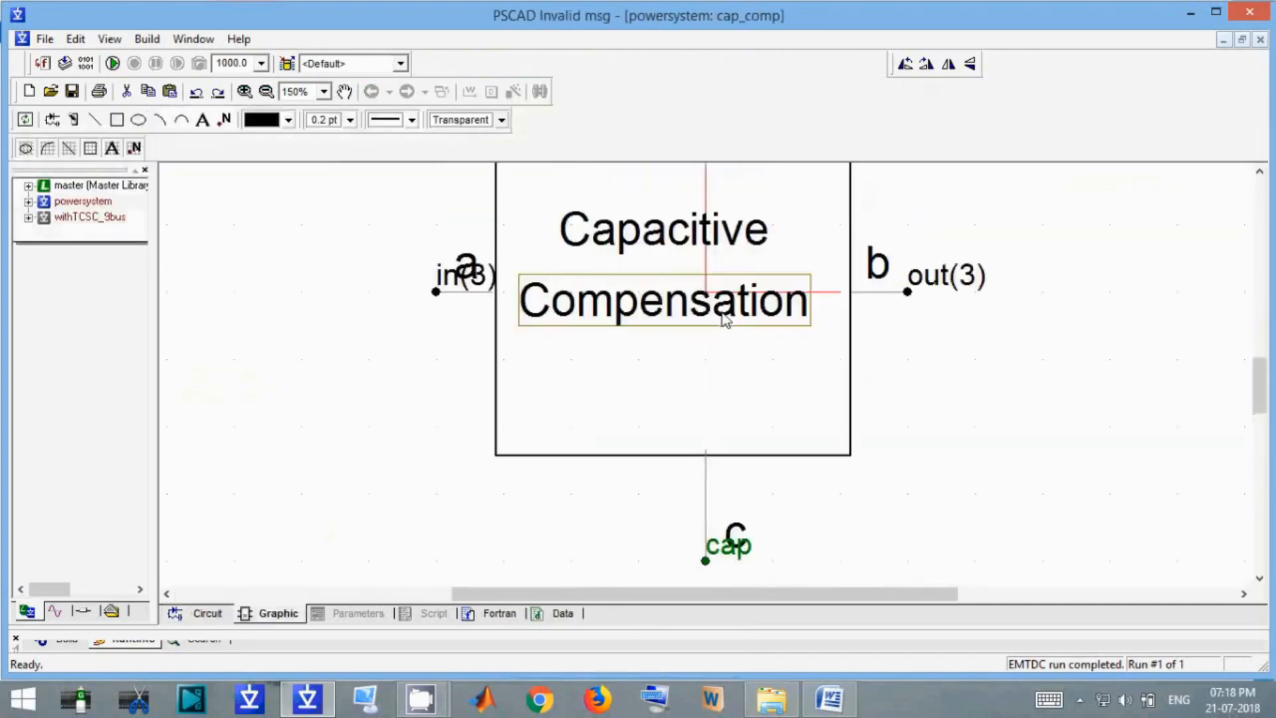
scroll(722, 312, down, 4)
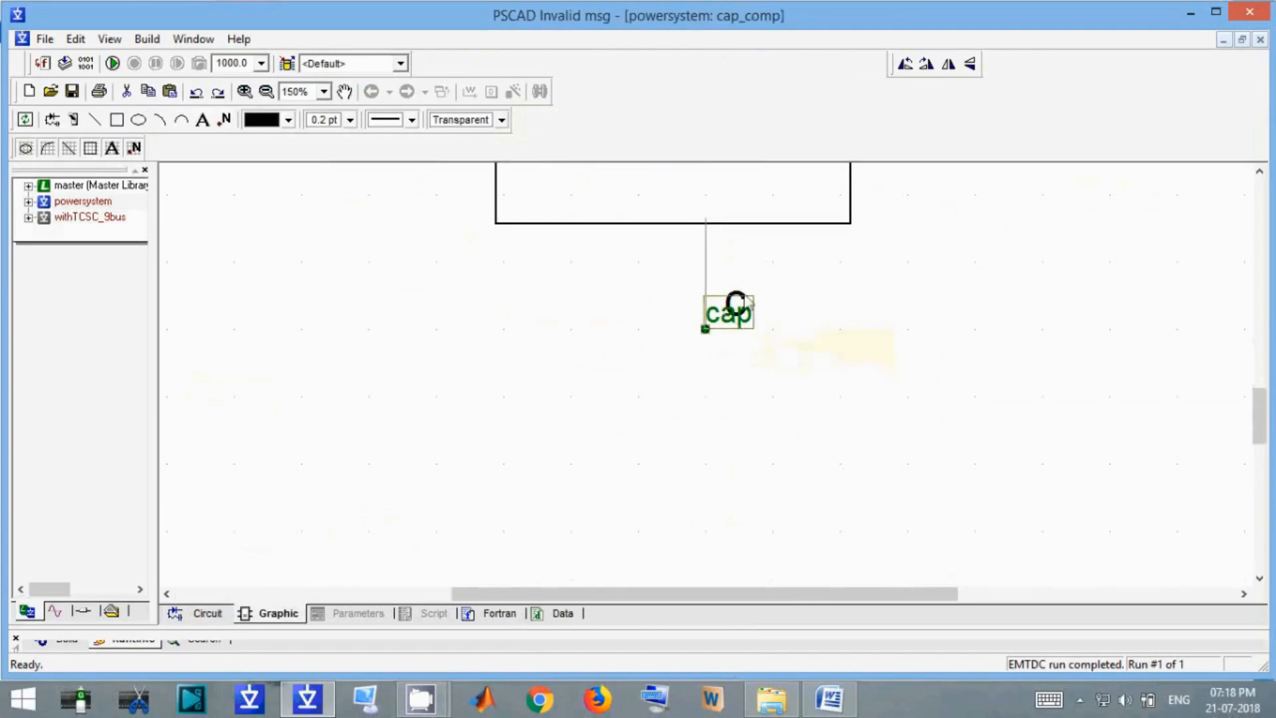
double_click(724, 323)
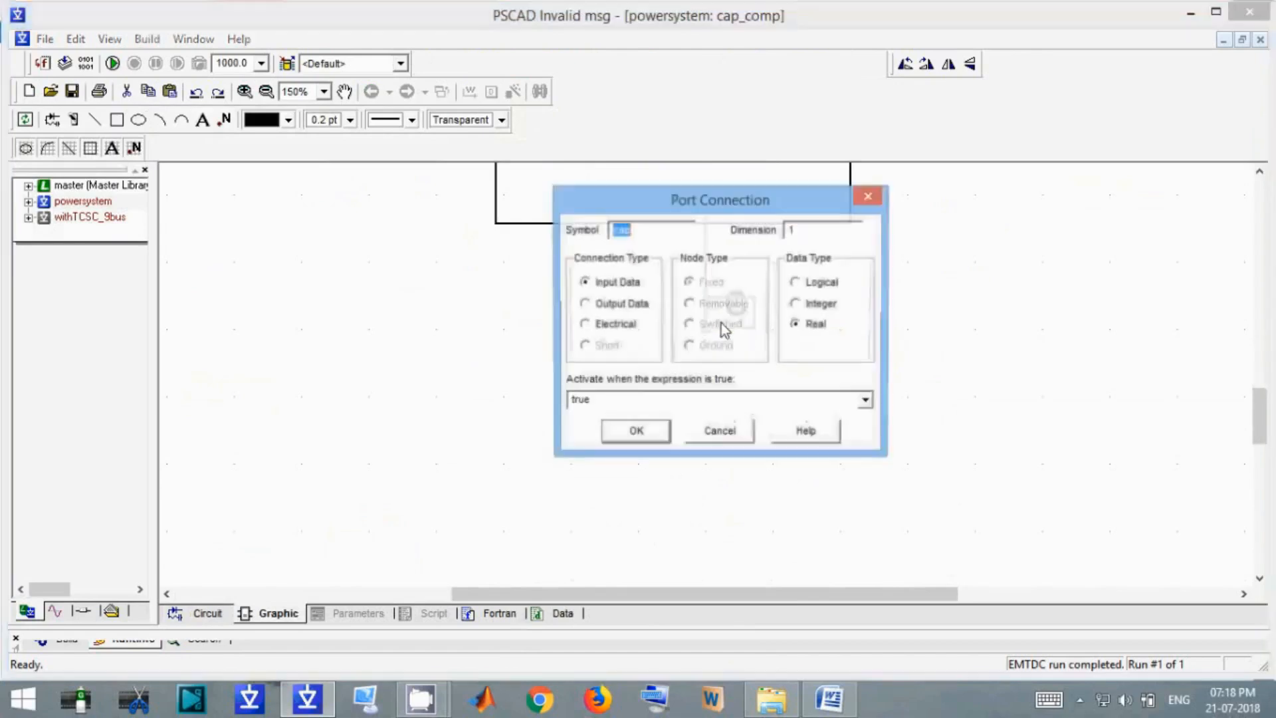
click(653, 231)
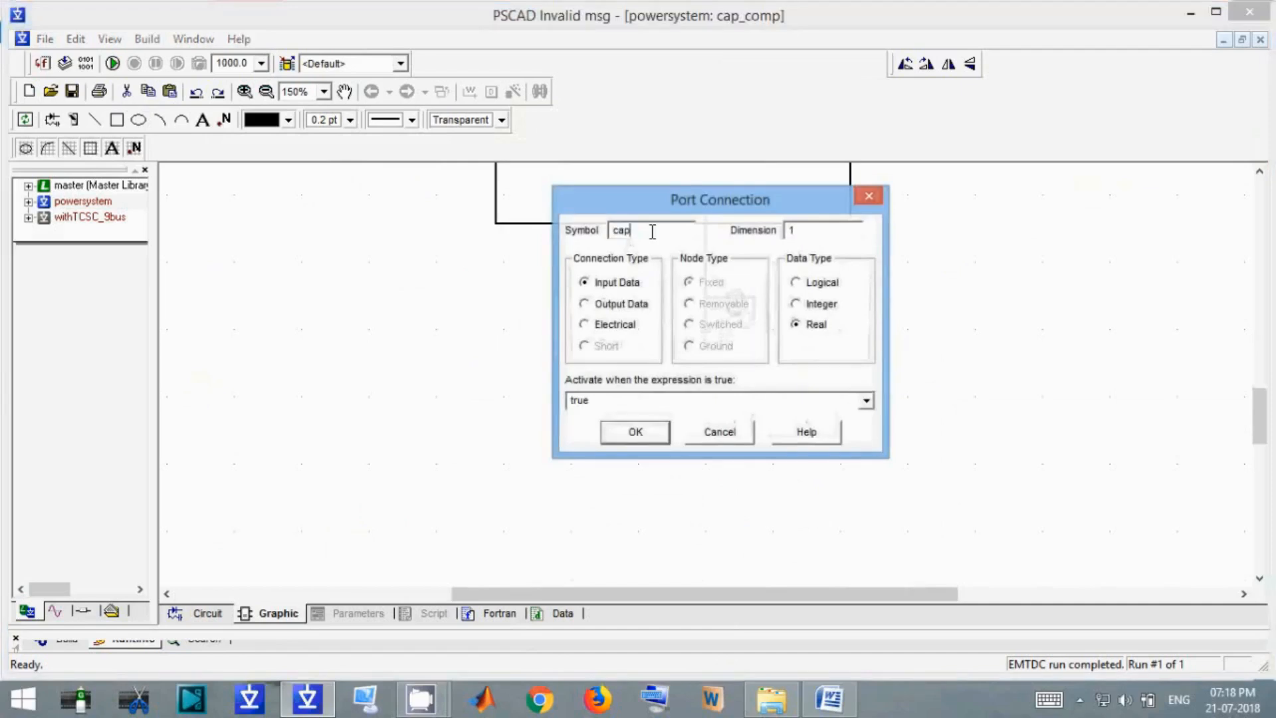
key(Tab)
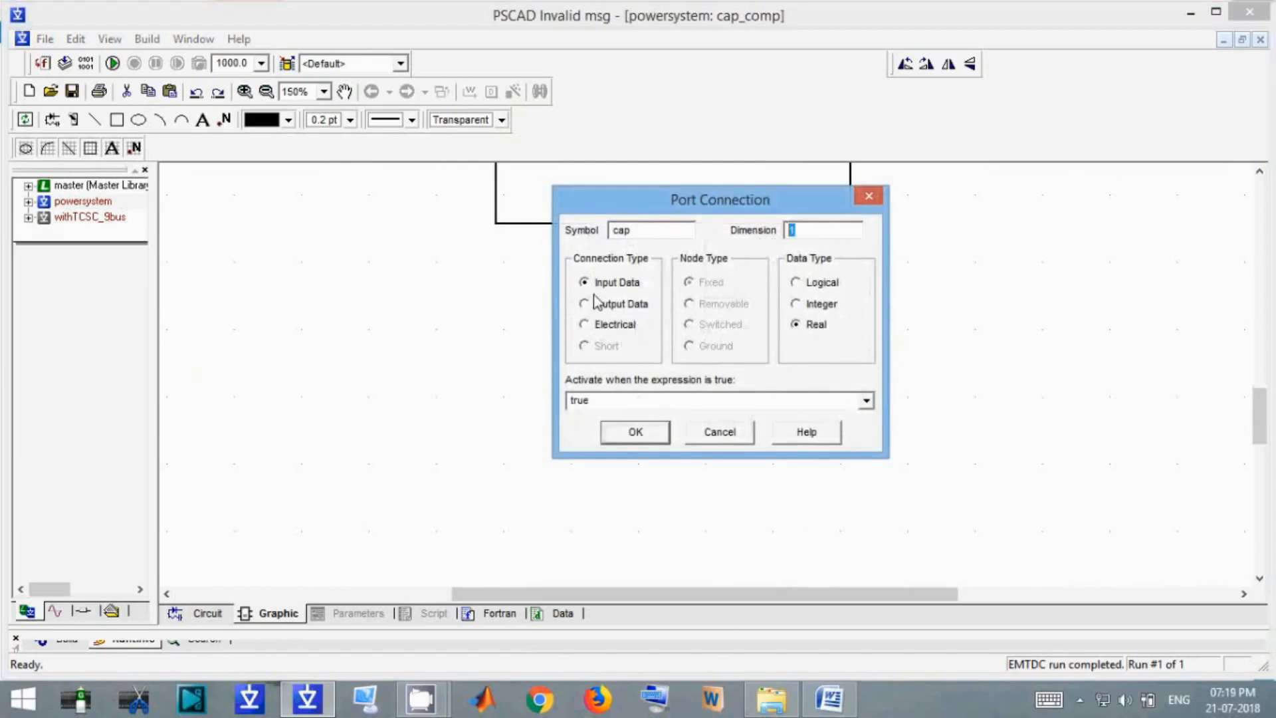
click(618, 433)
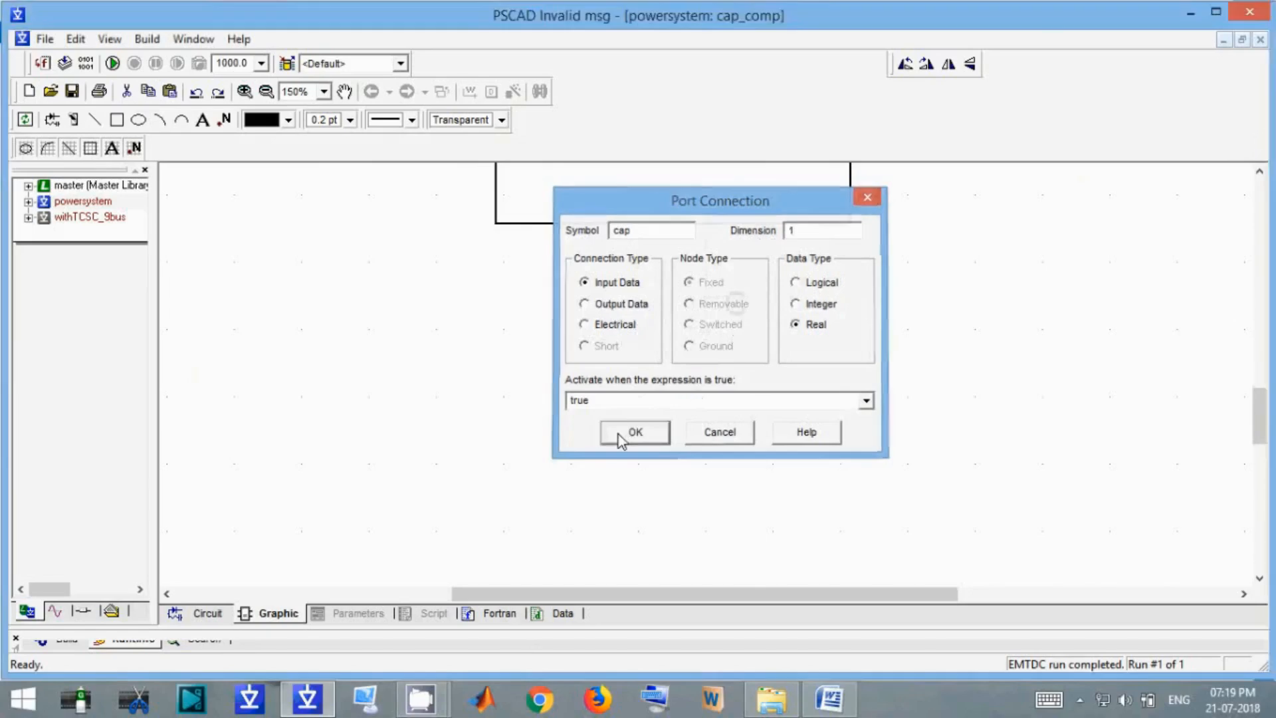
double_click(416, 416)
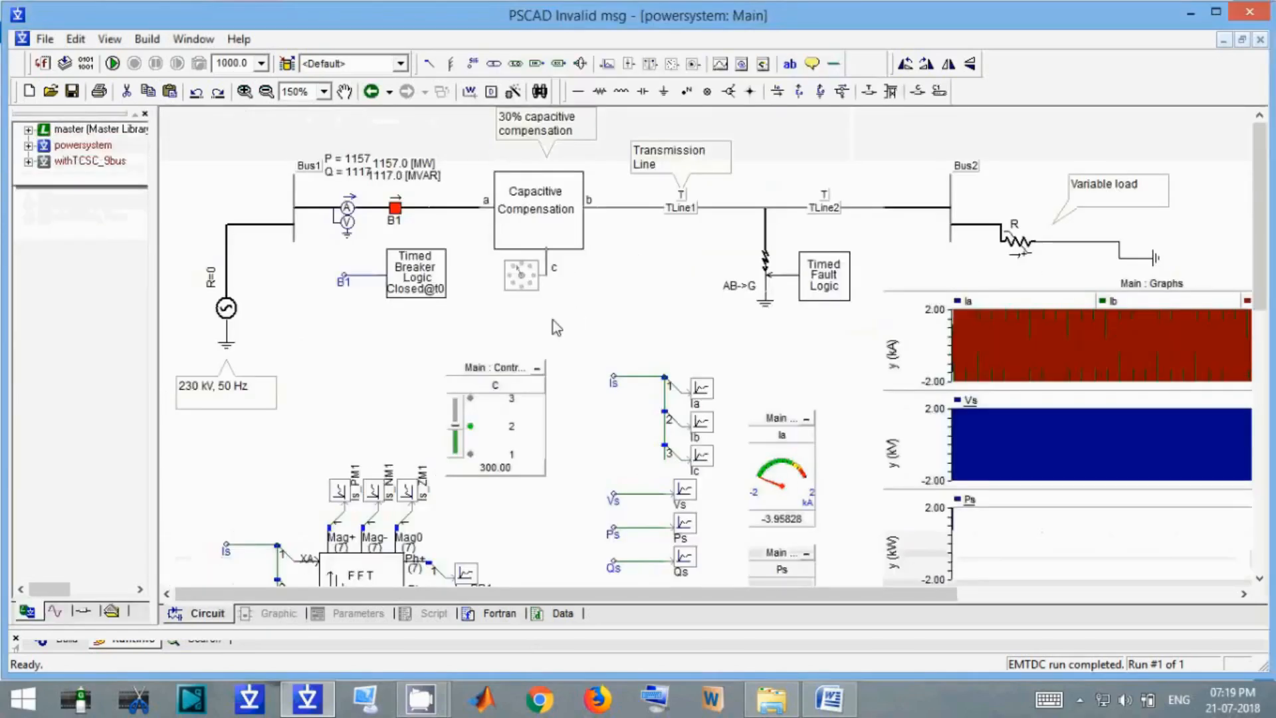
Review the rotary switch's number of dial positions and the data value assigned to each position.
double_click(513, 286)
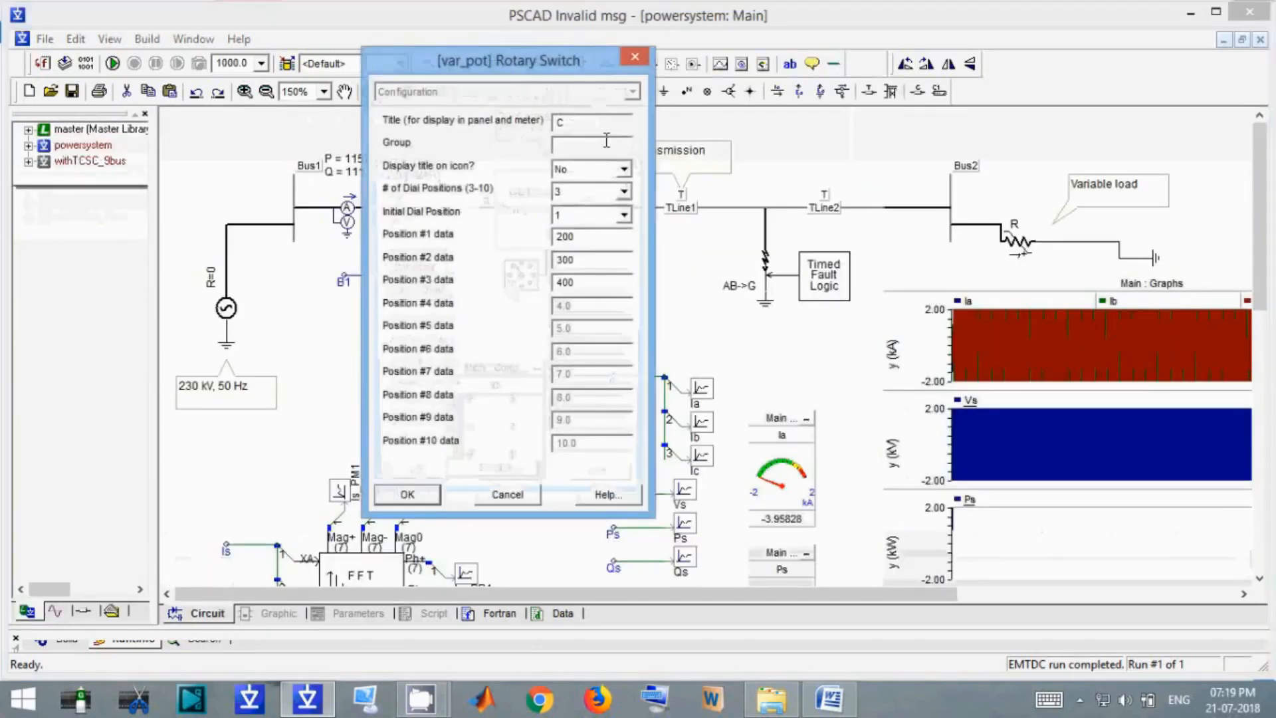
click(608, 193)
click(609, 193)
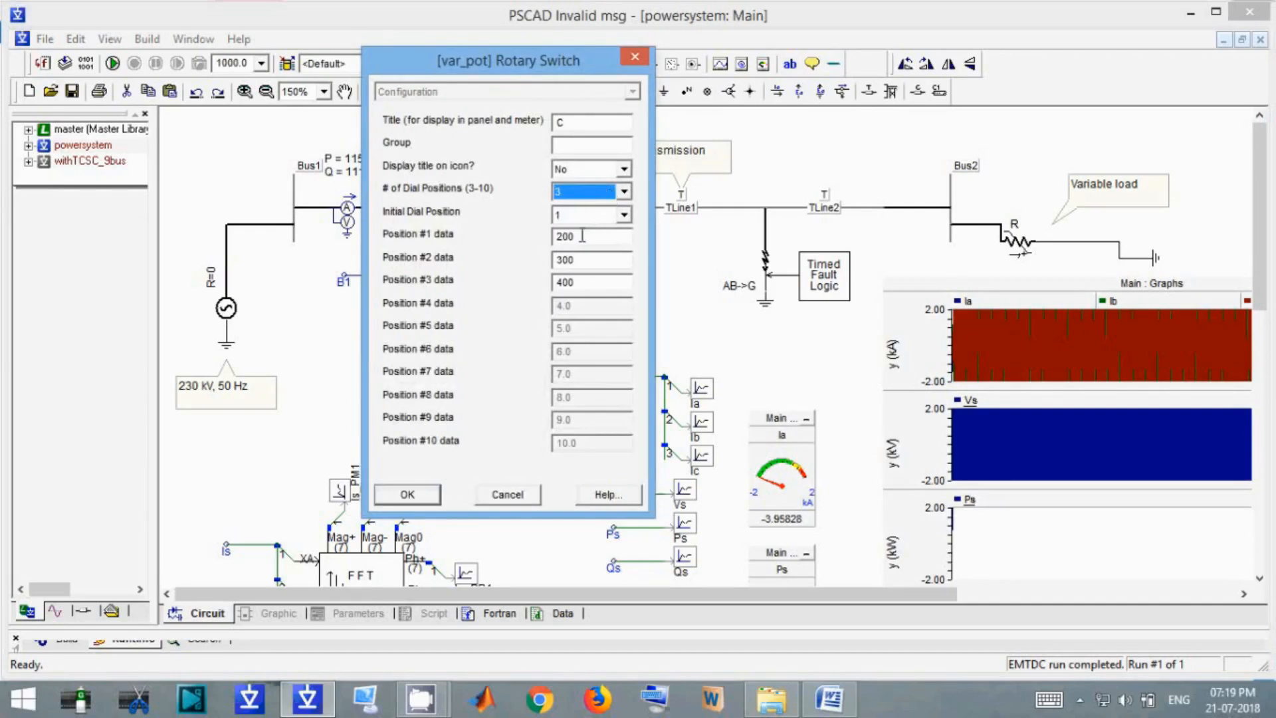
click(574, 260)
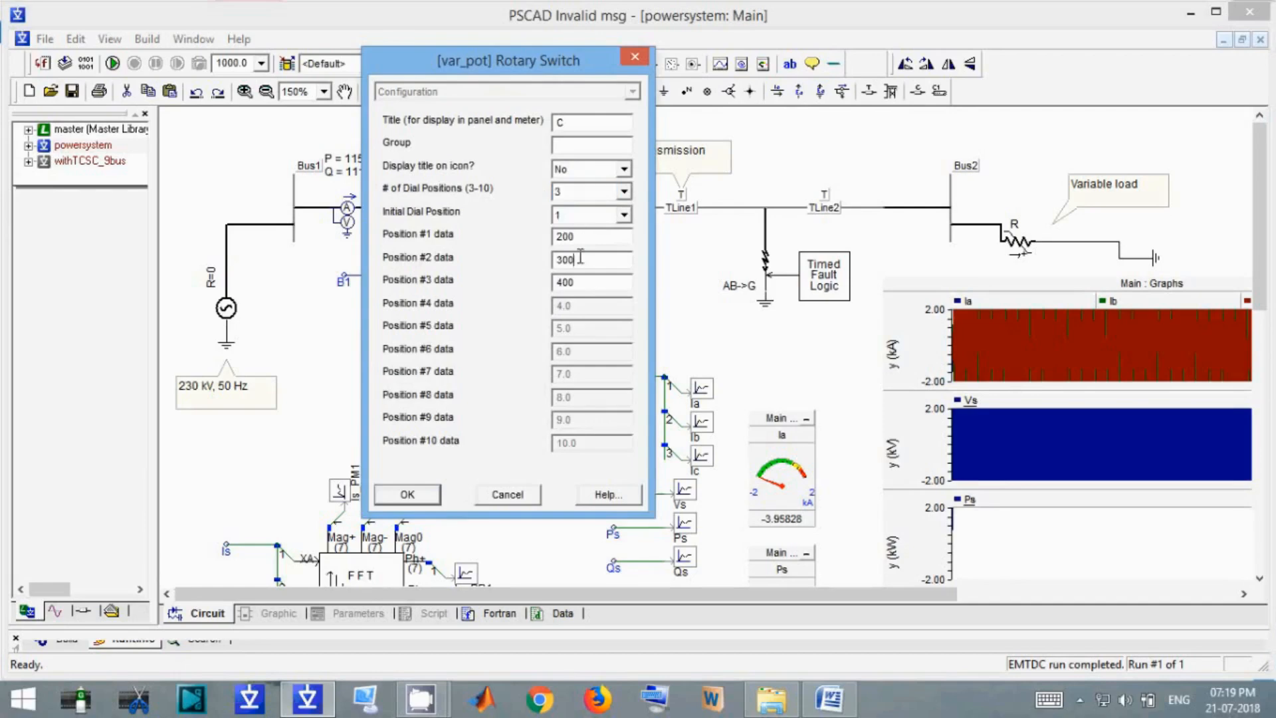
click(576, 281)
click(420, 493)
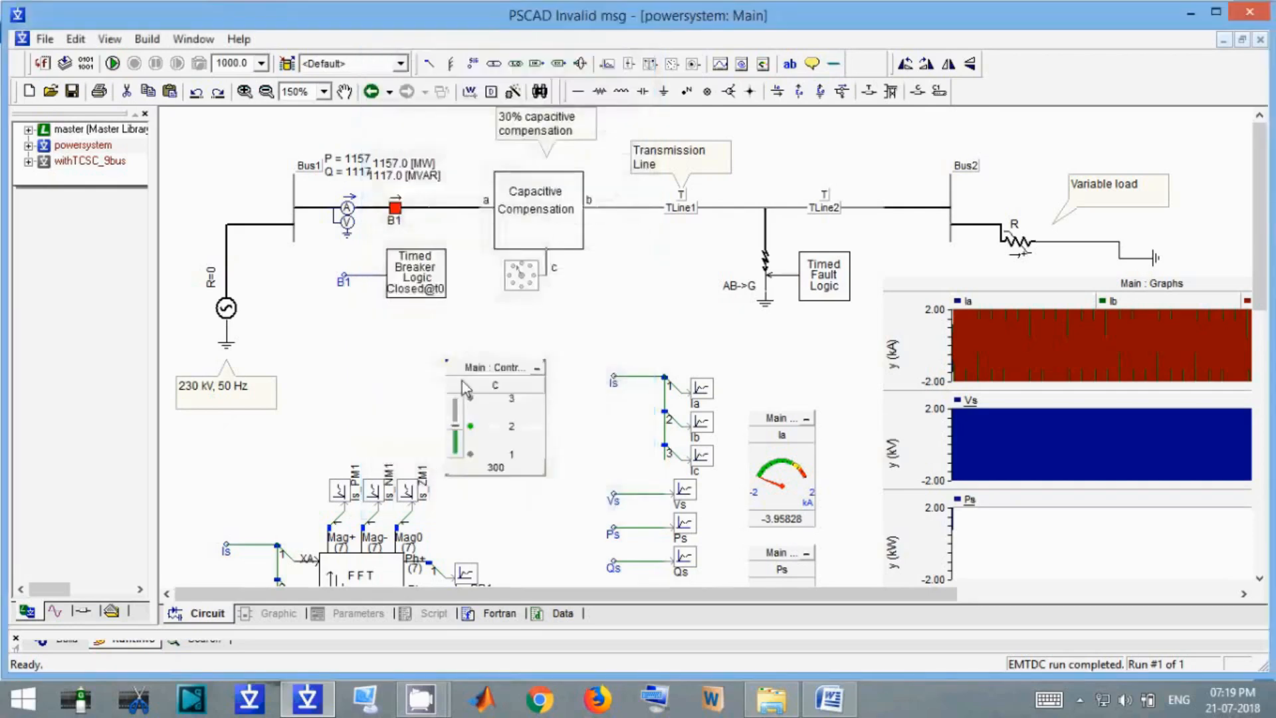
Look up the control and meter options available for the rotary switch below the Capacitive Compensation block.
click(546, 313)
right_click(533, 288)
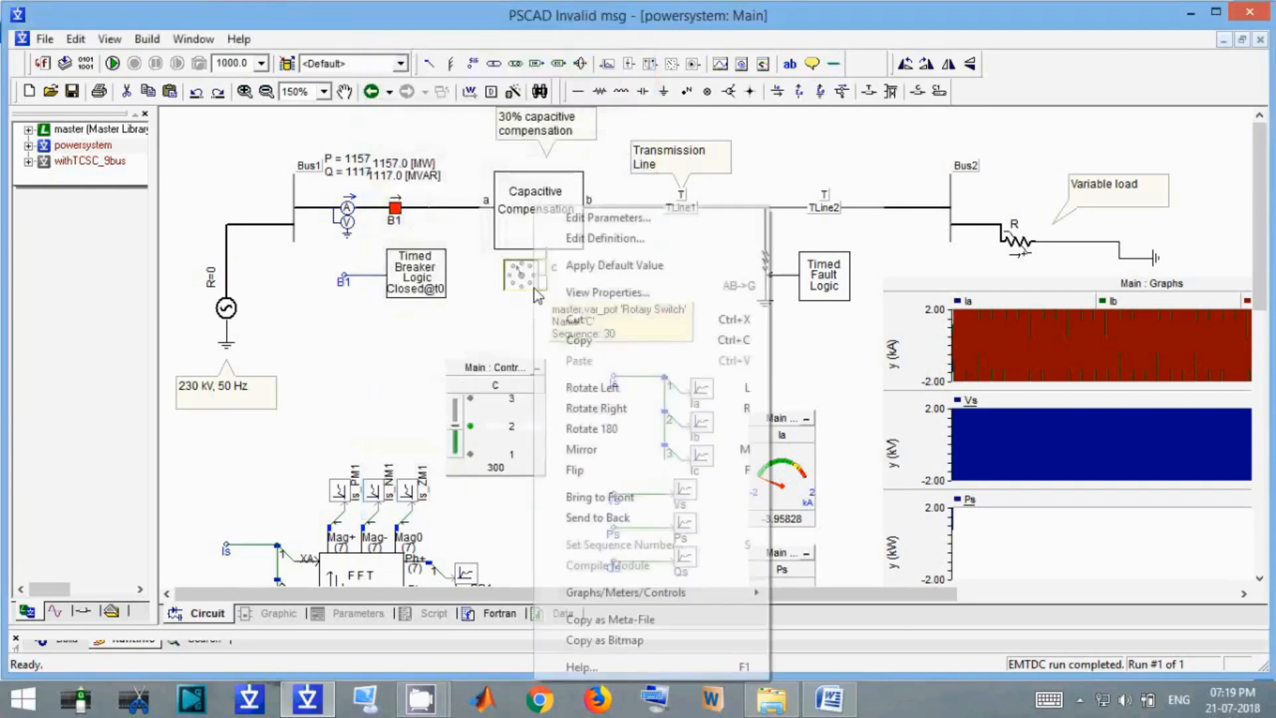
mouse_move(667, 592)
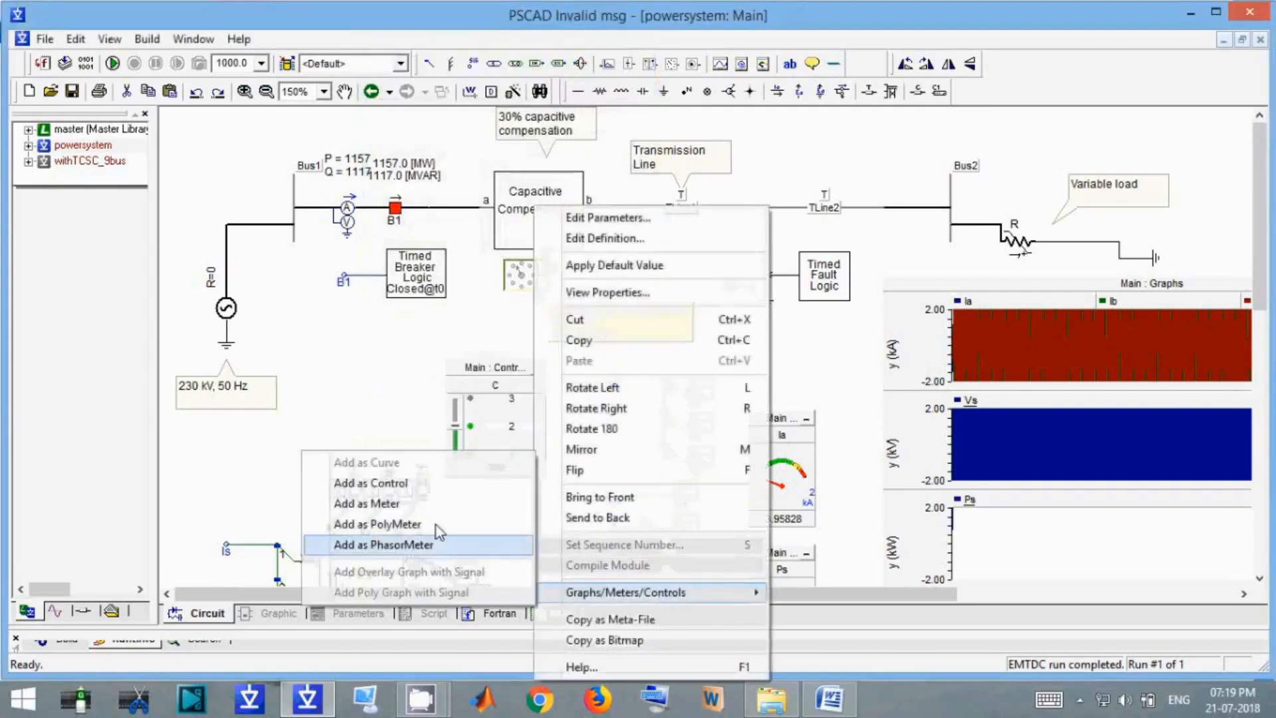
click(360, 367)
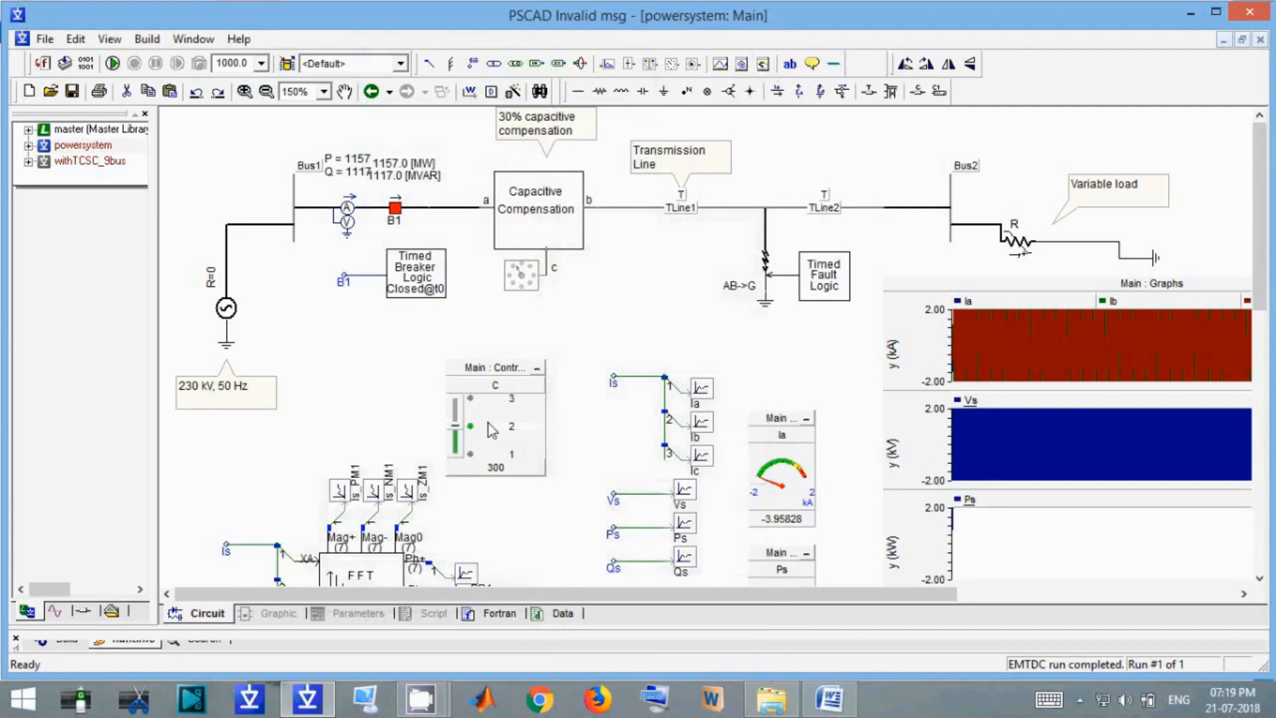
Move the control panel beneath the rotary switch and set its dial to position 1, giving 200.
drag(500, 373, 531, 326)
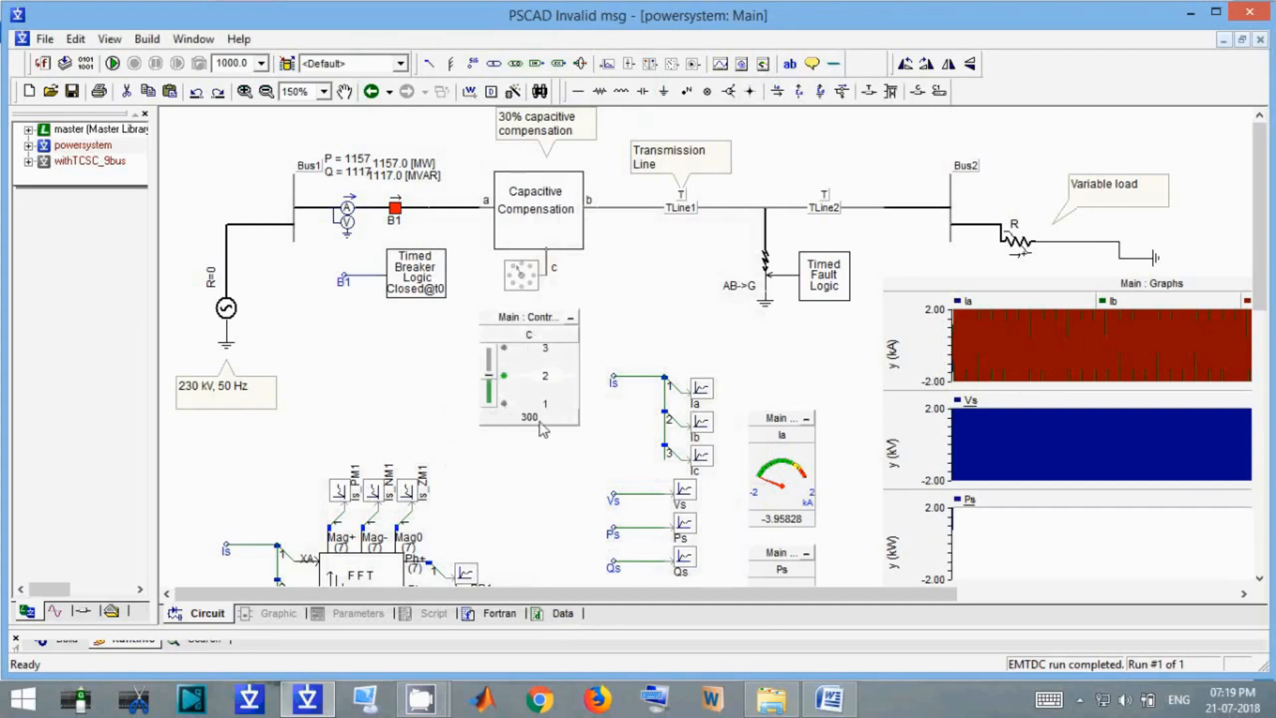
drag(489, 374, 496, 409)
Compare the cap import and variable capacitors inside the Capacitive Compensation block with the cap port in its graphic definition.
double_click(551, 238)
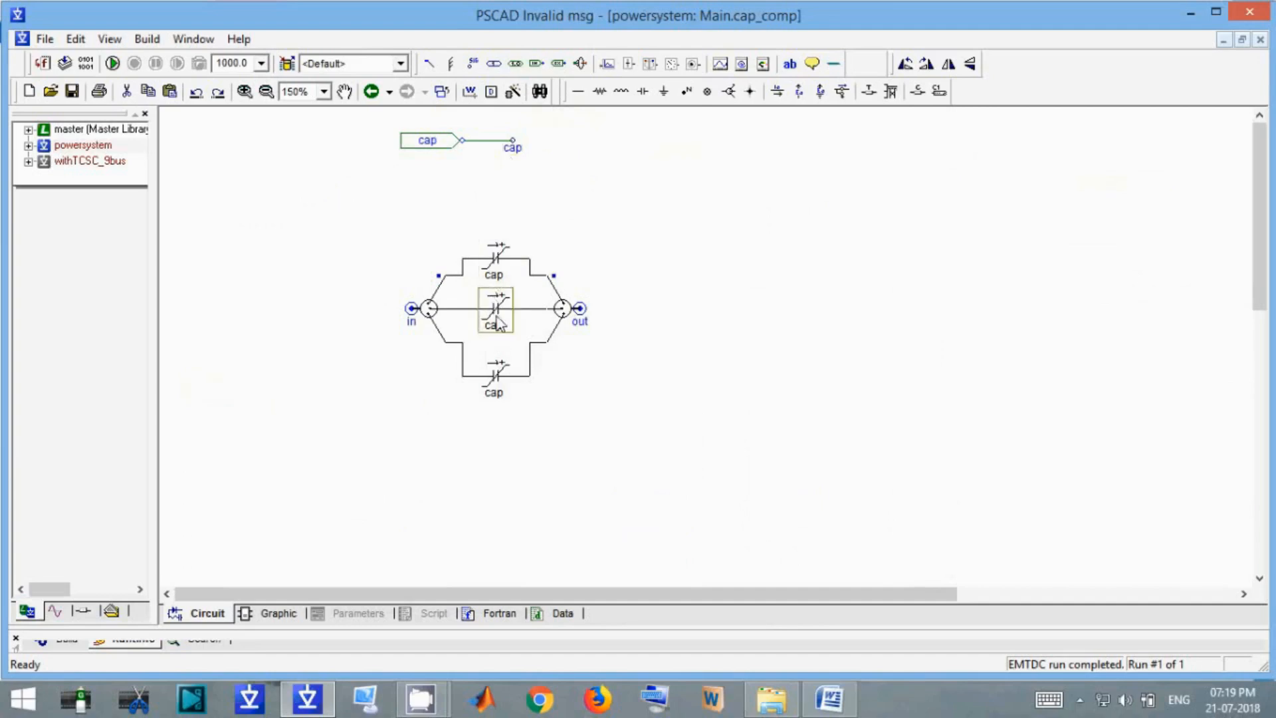
mouse_move(513, 147)
mouse_down()
mouse_move(581, 182)
mouse_move(496, 157)
mouse_move(513, 148)
mouse_up()
double_click(365, 187)
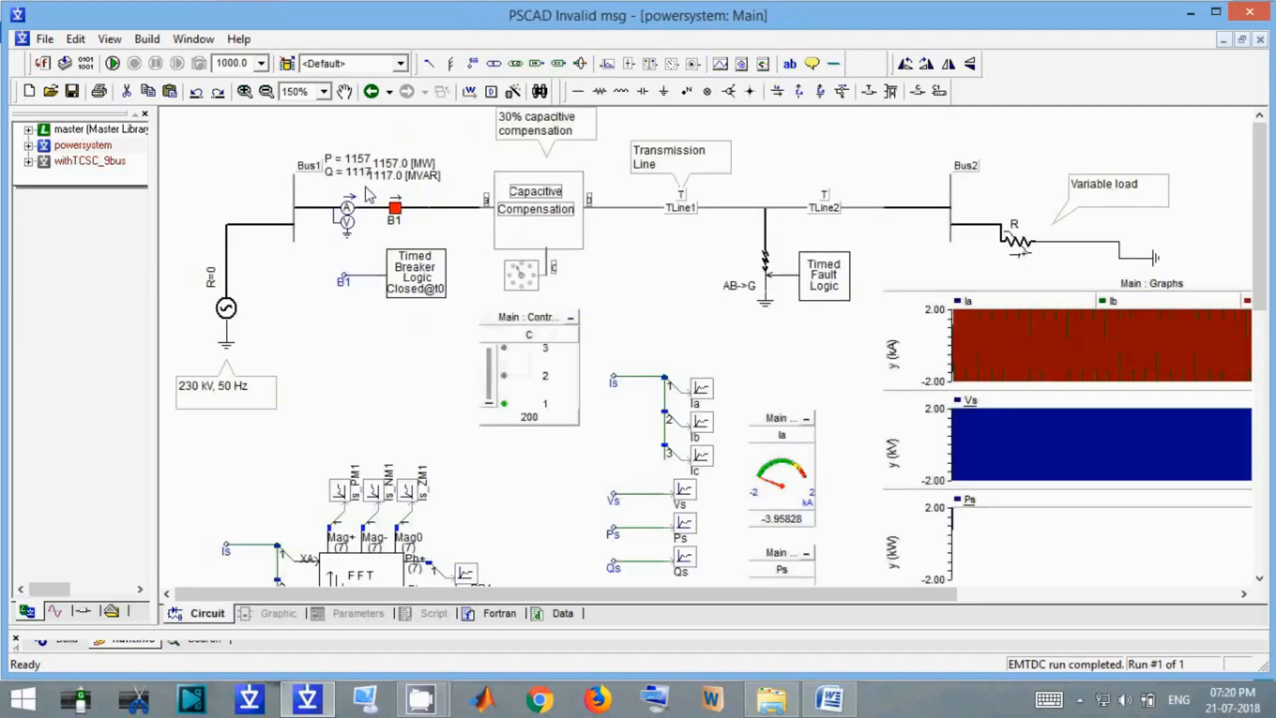
right_click(536, 216)
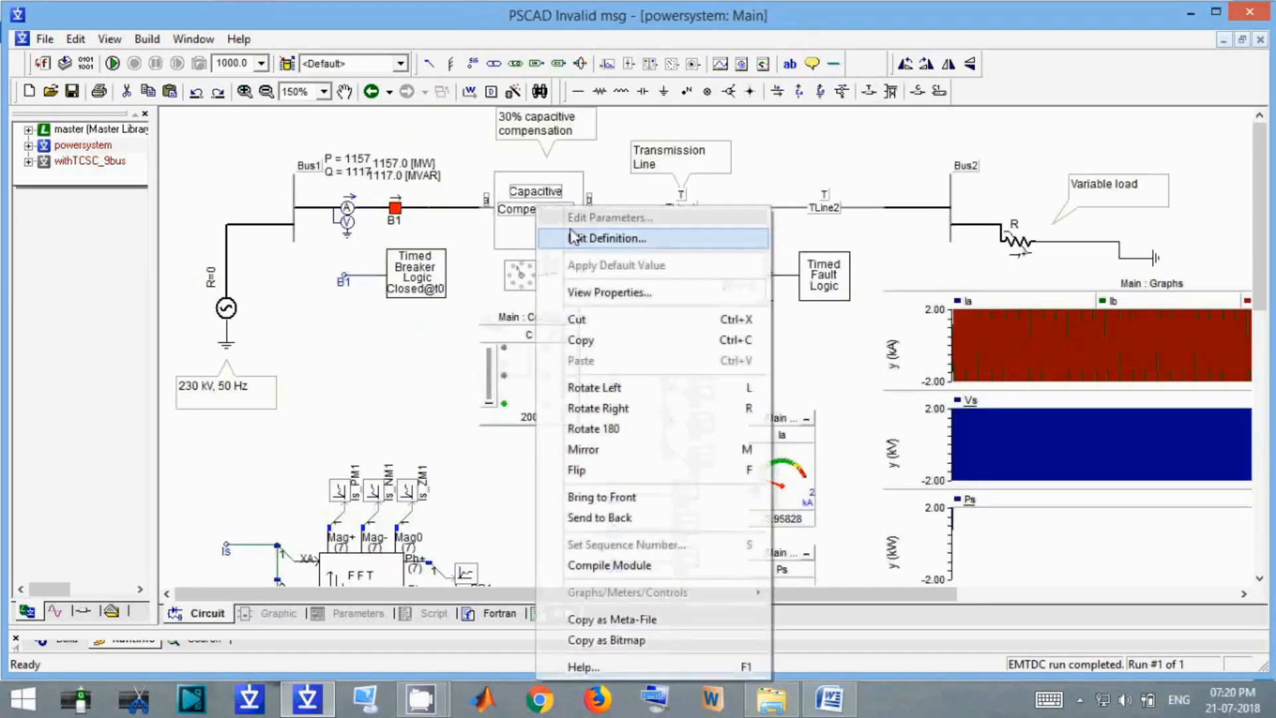
click(606, 237)
scroll(338, 281, down, 3)
scroll(338, 282, down, 1)
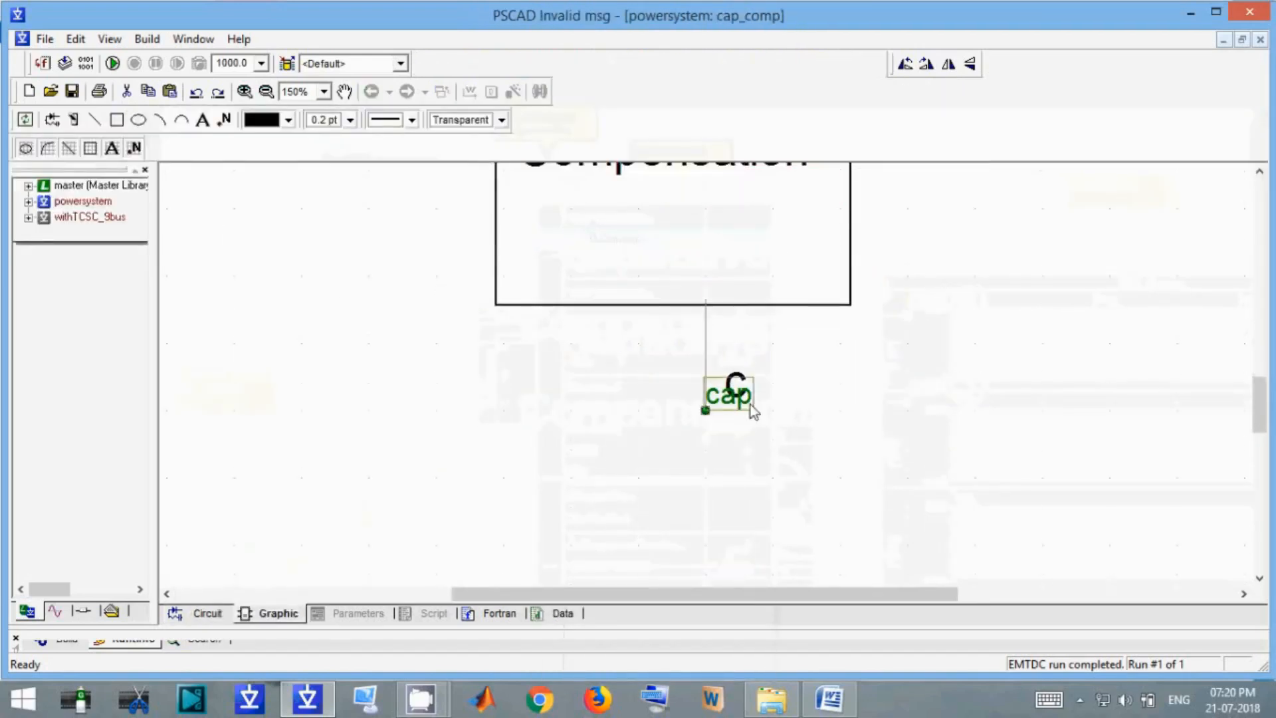
double_click(567, 411)
Open the Capacitive Compensation block's internal circuit and place an import tag above and to the left of the capacitor network.
double_click(561, 227)
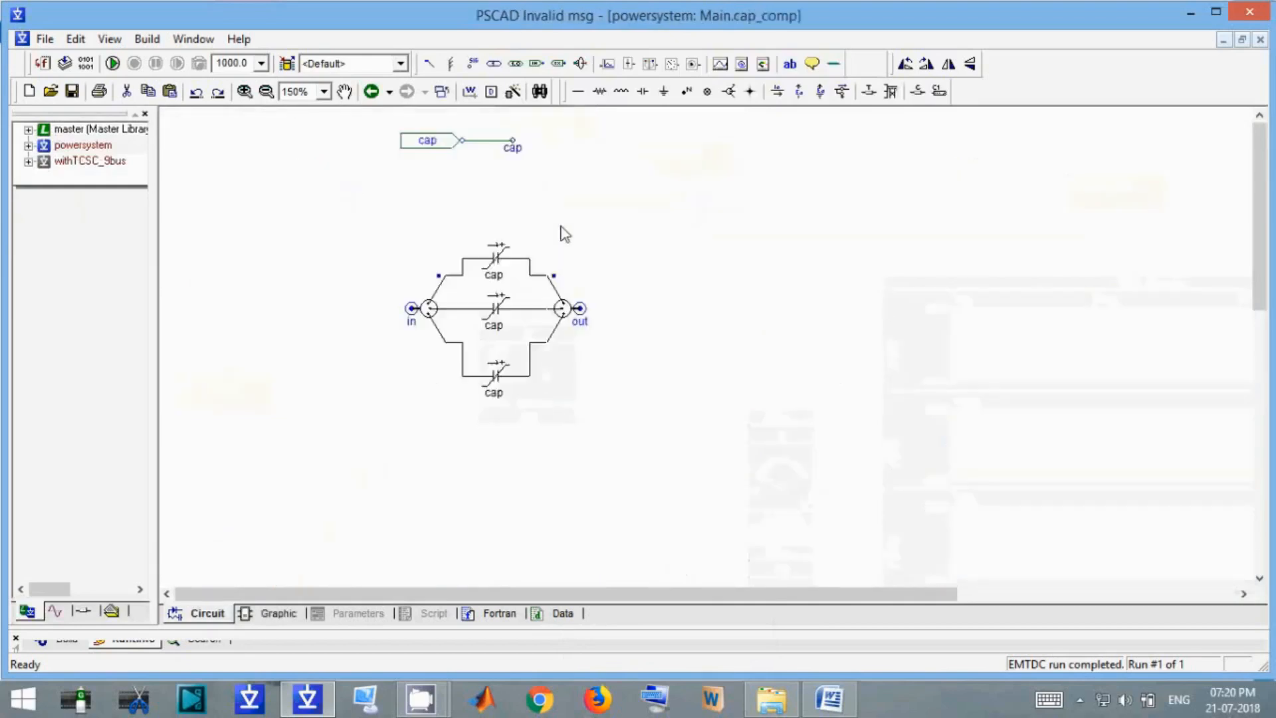
click(544, 64)
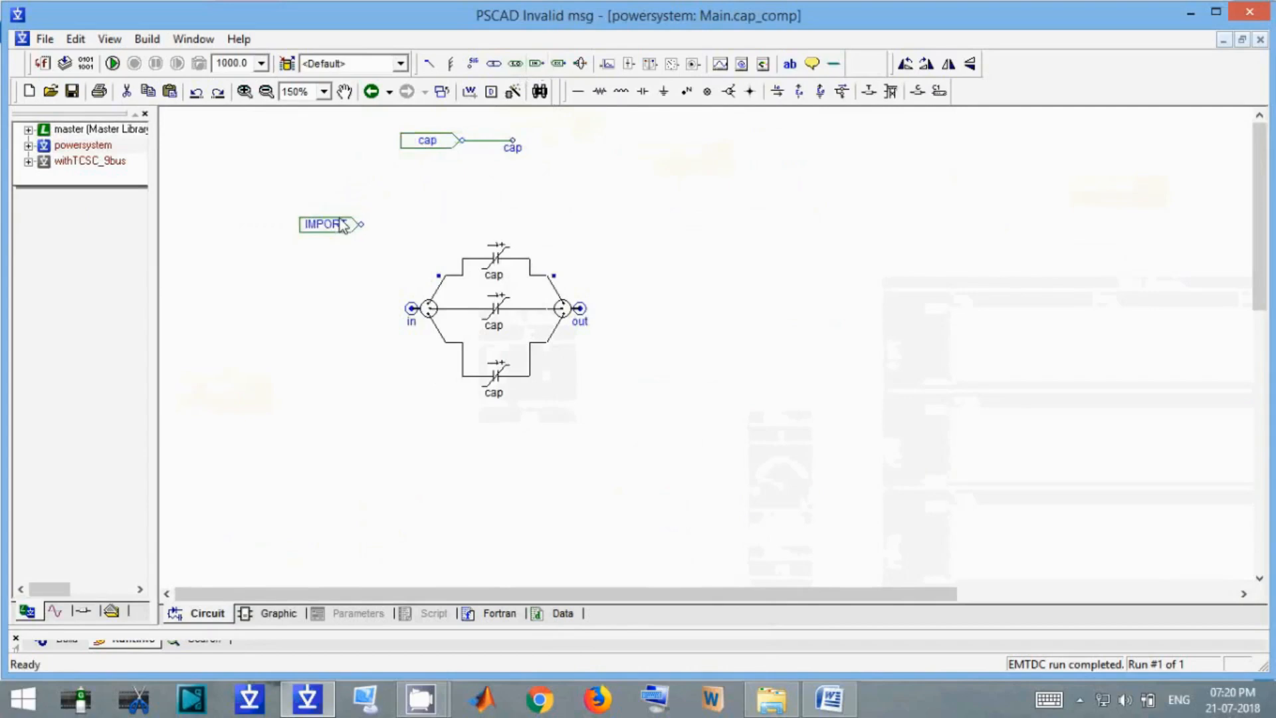
click(340, 223)
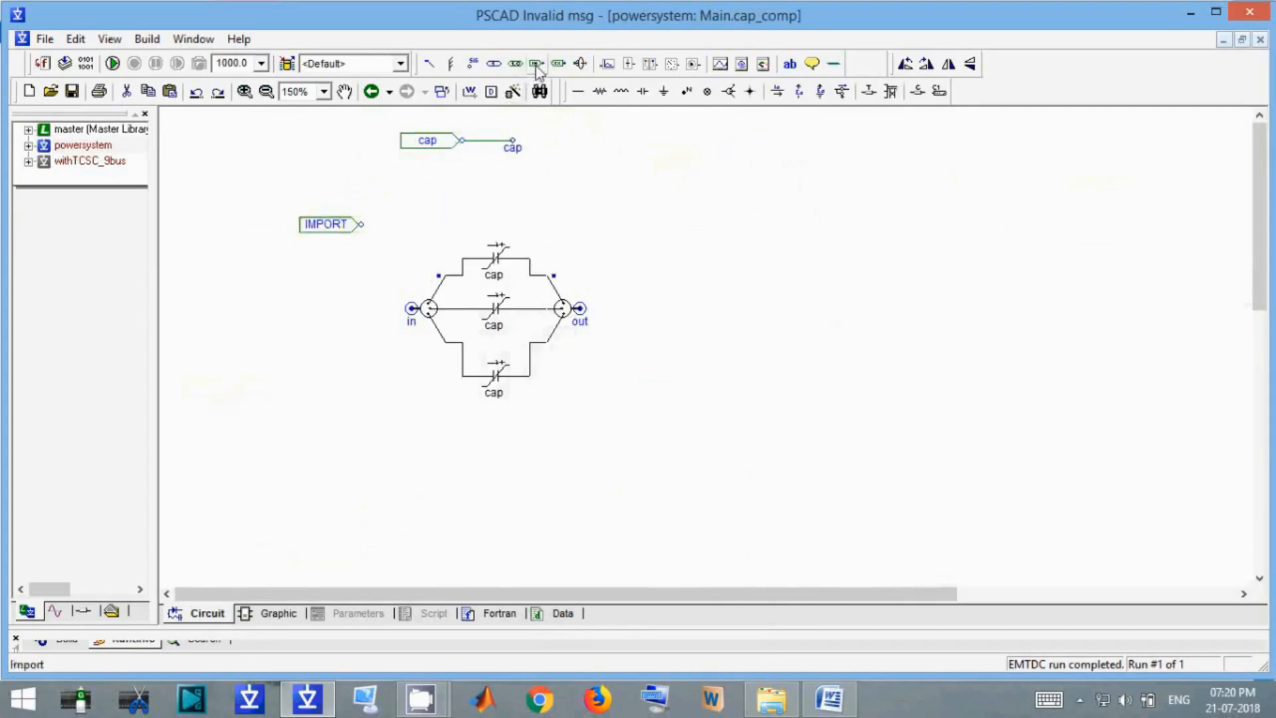
Delete the unused IMPORT tag from the block's internal circuit and return to the main circuit.
double_click(323, 230)
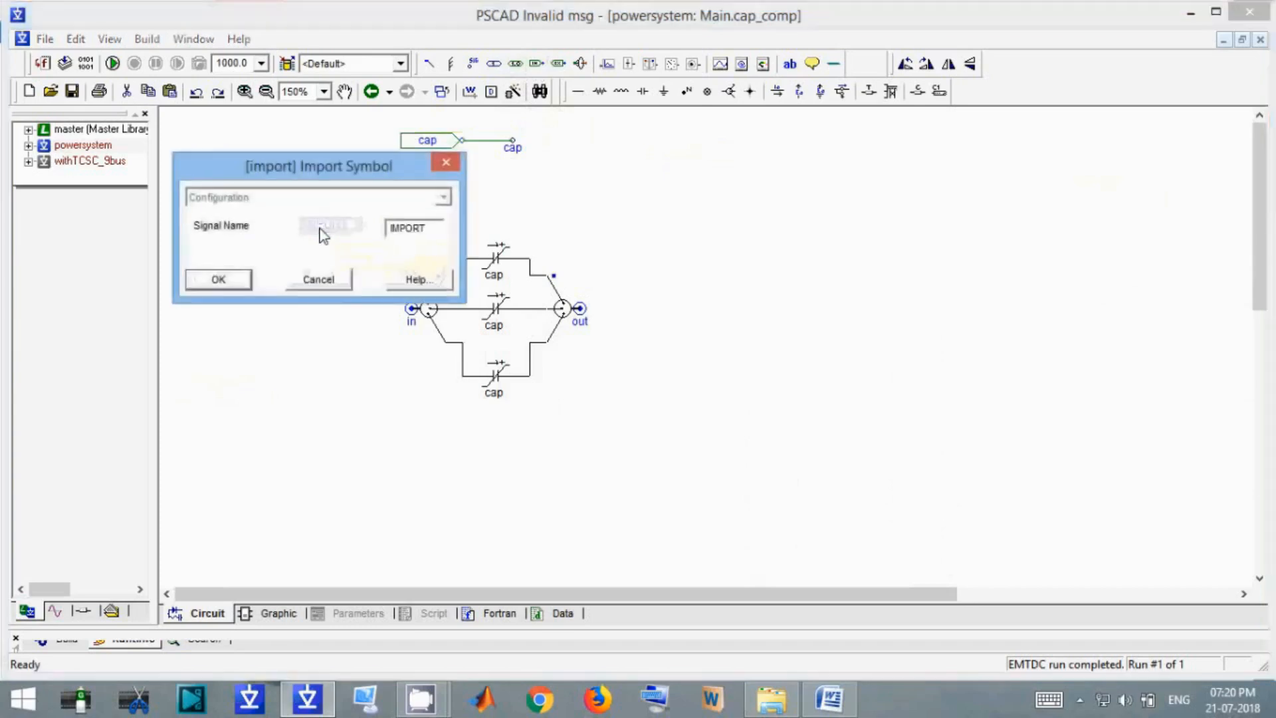
click(447, 162)
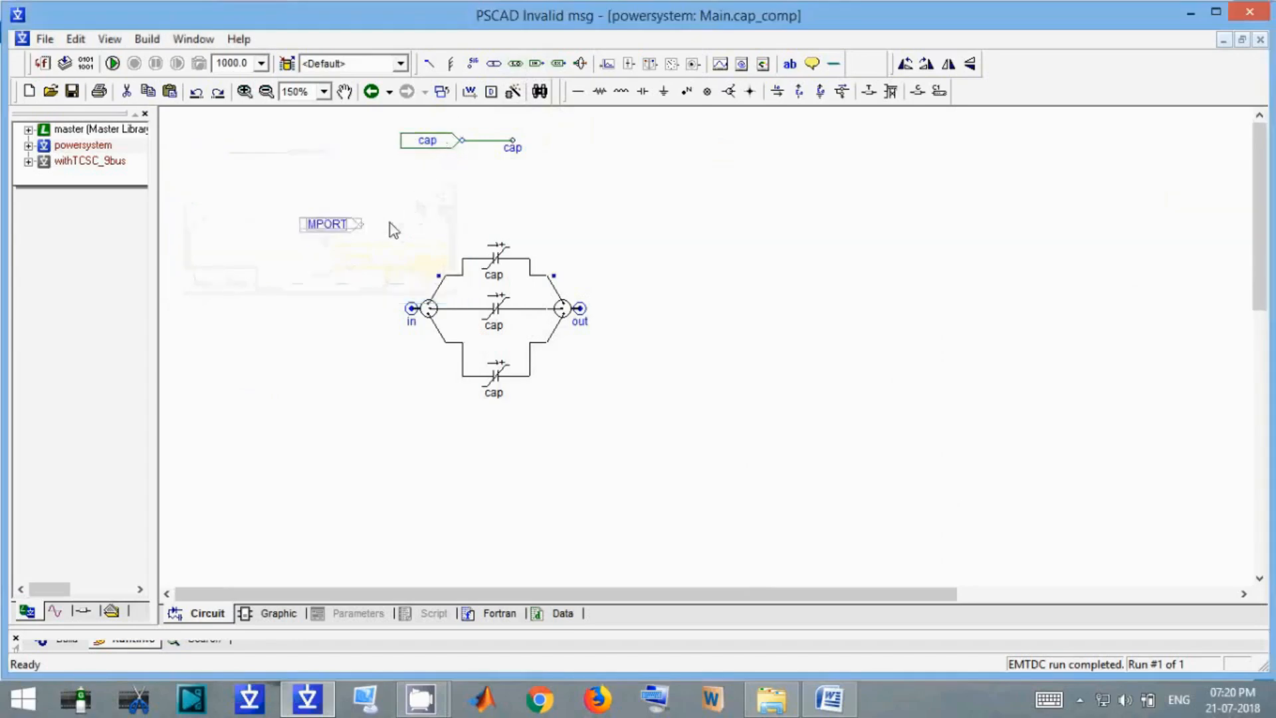
key(Delete)
key(BackSpace)
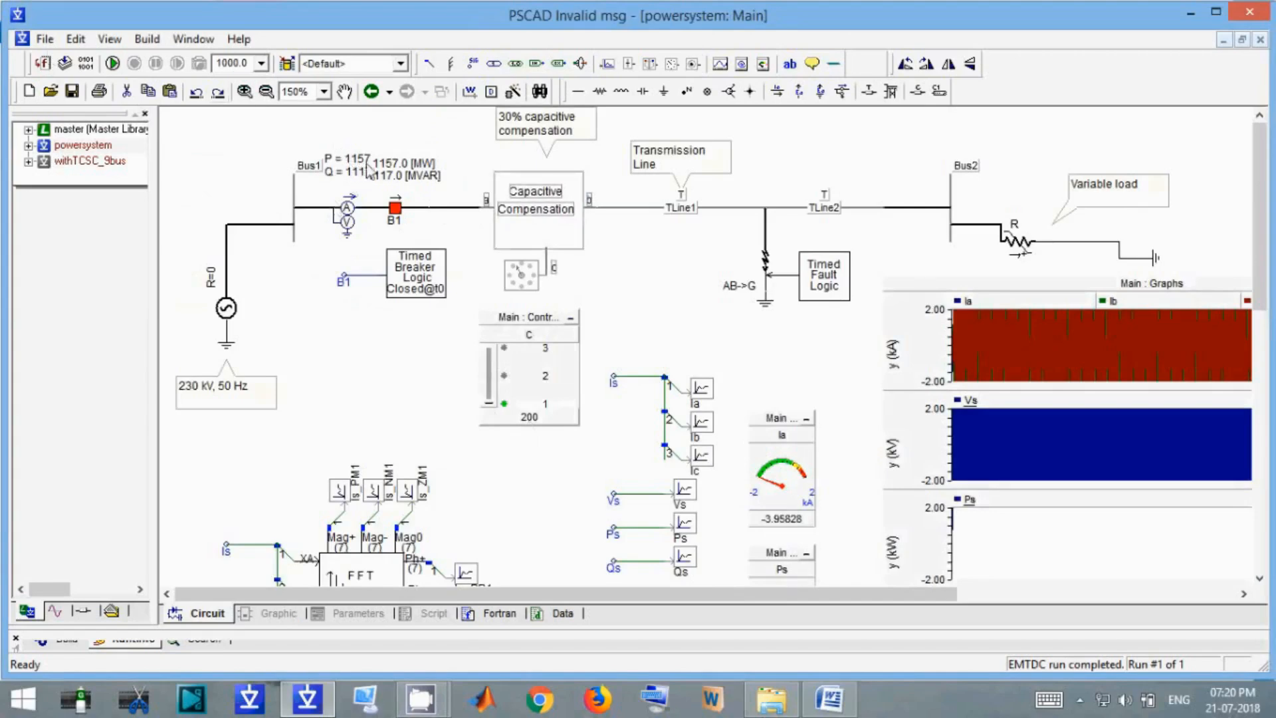
Run the simulation at dial position 1, then set the C dial to position 3, giving 400, and rerun it.
key(F5)
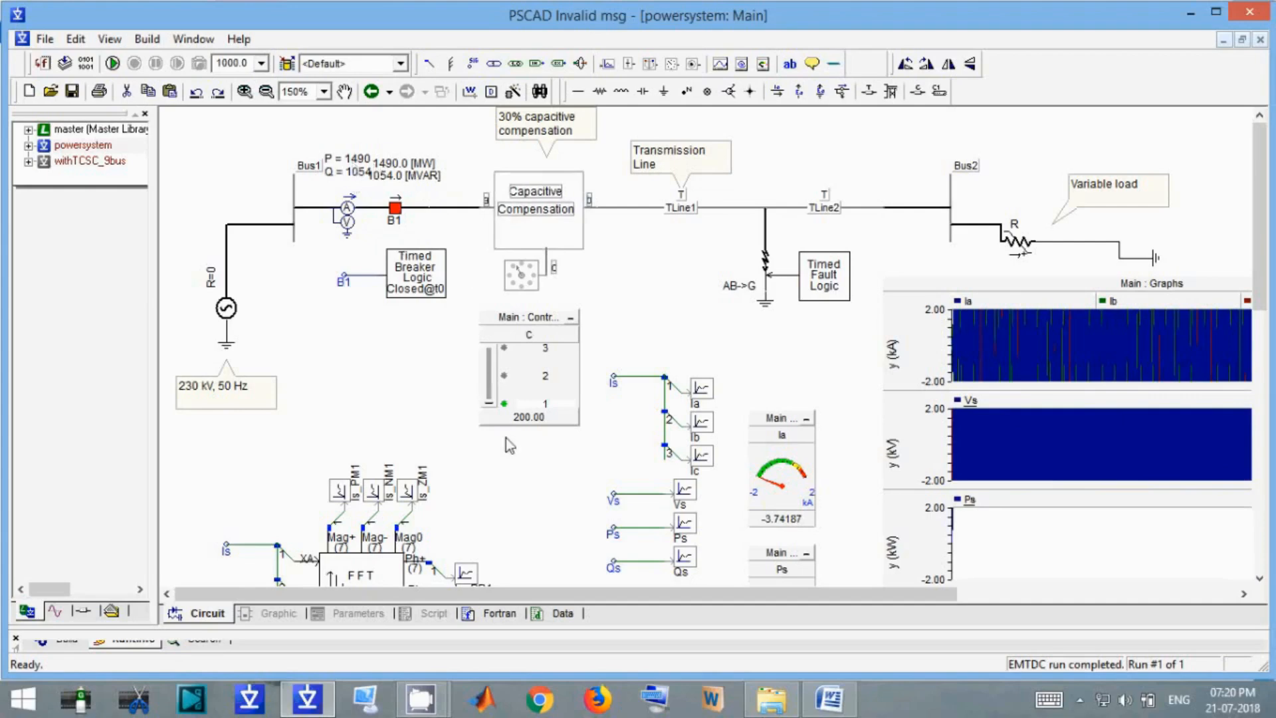
drag(493, 389, 494, 357)
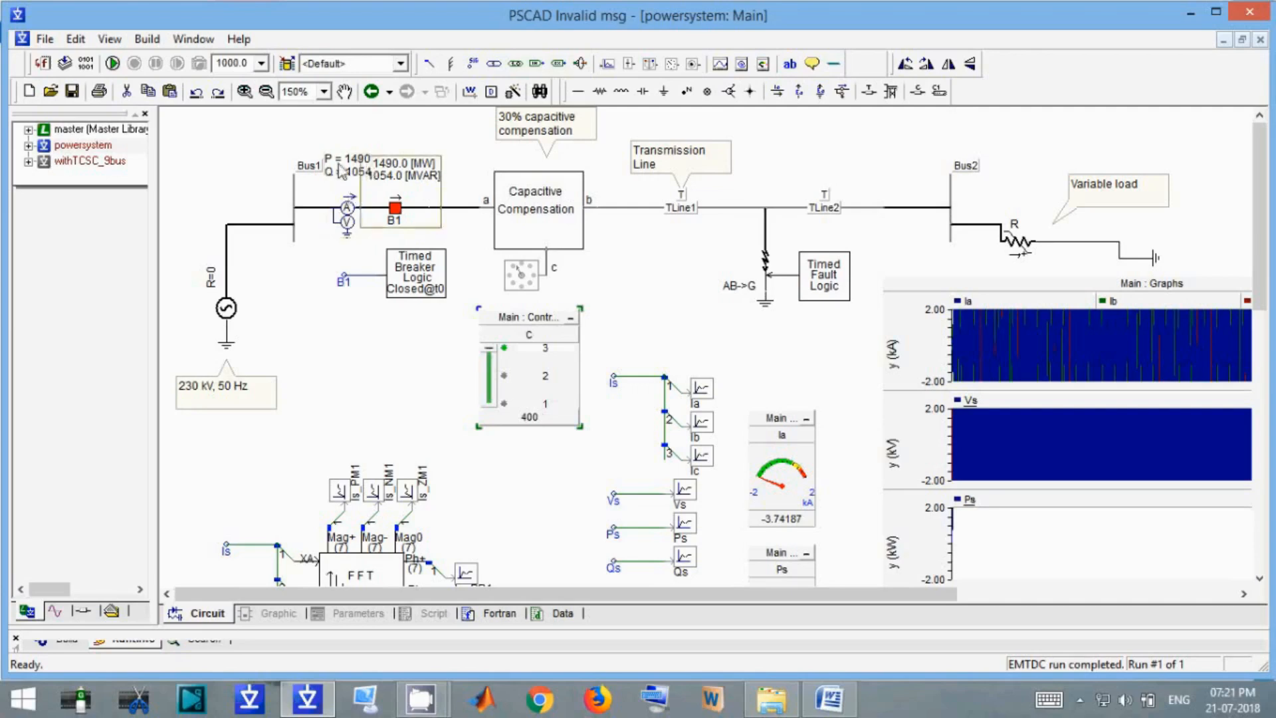
click(113, 64)
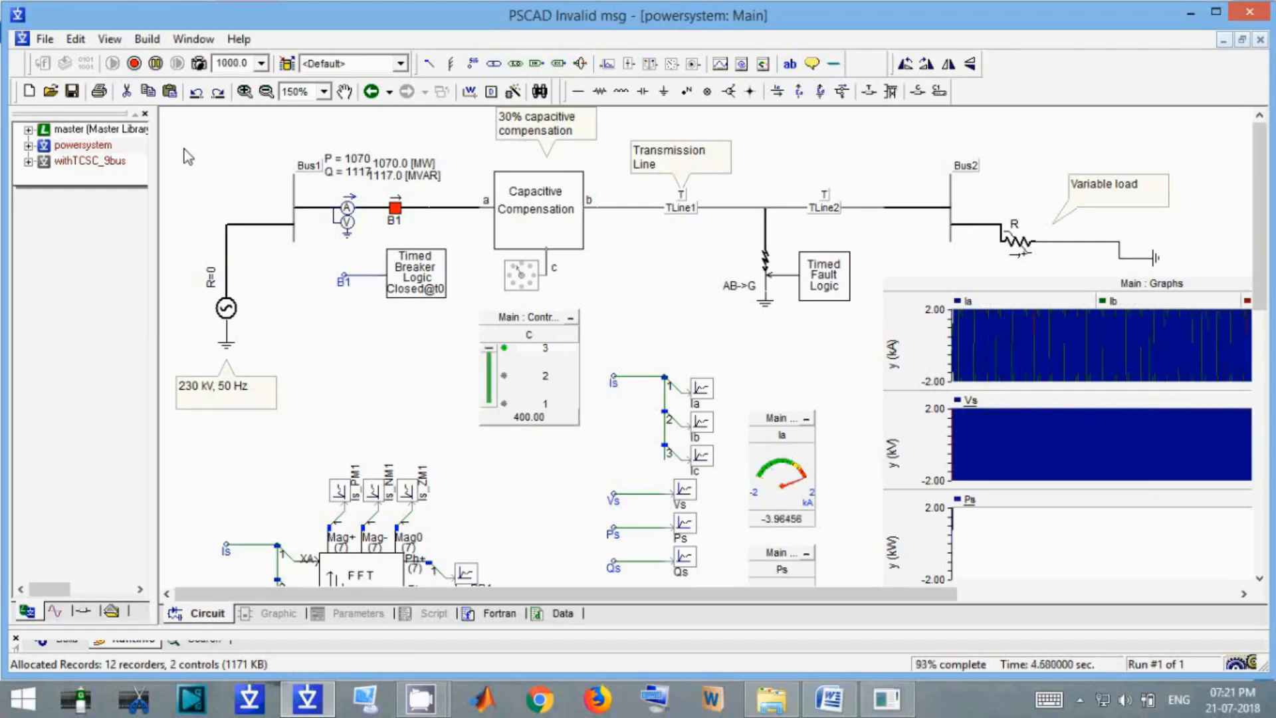
Switch to the Word tutorial outline, check the Edit definition item under section 3, and return to PSCAD.
click(836, 706)
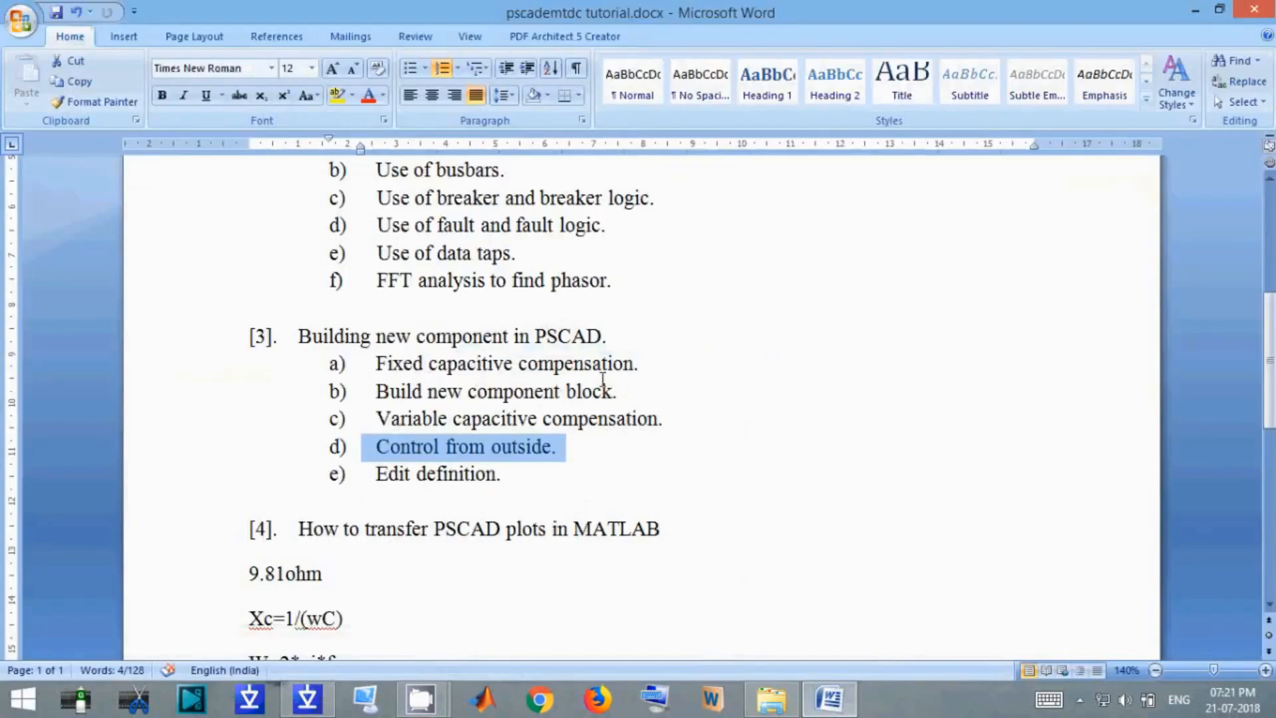
click(509, 486)
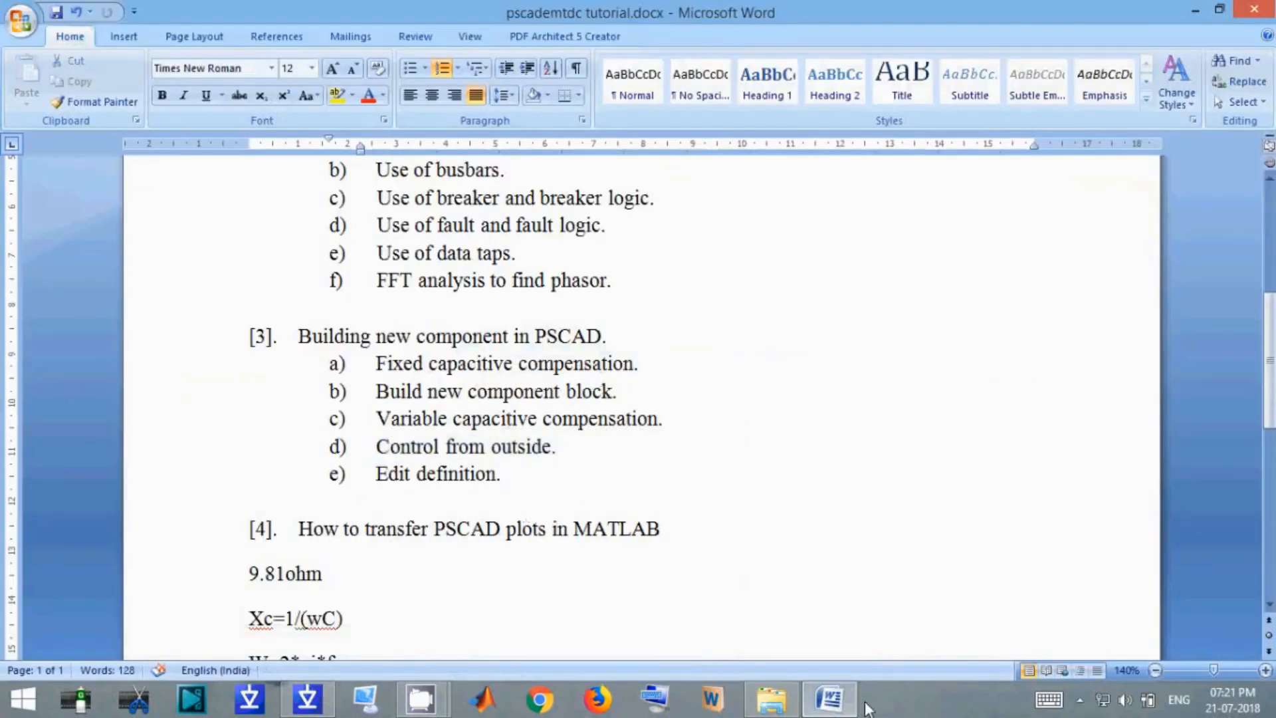
click(830, 697)
Open the Capacitive Compensation block's graphic definition, draw a large circle, and delete the rectangular outline around the text.
right_click(549, 229)
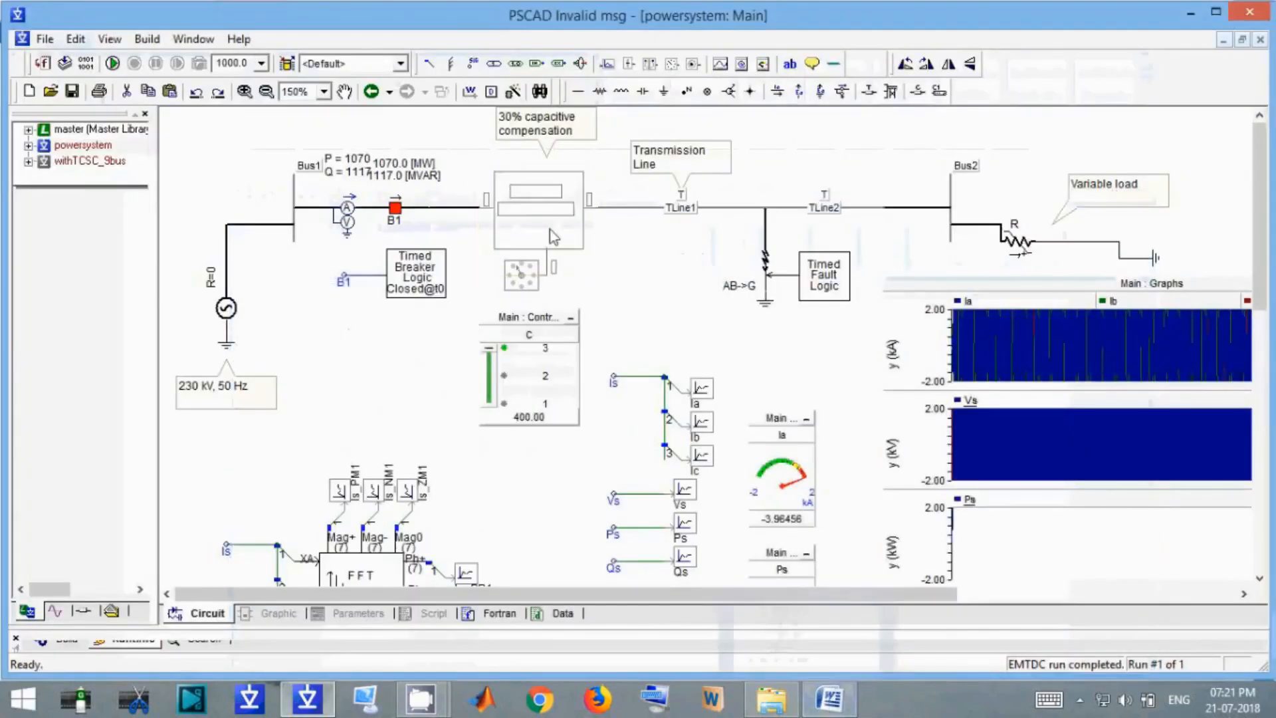
click(597, 238)
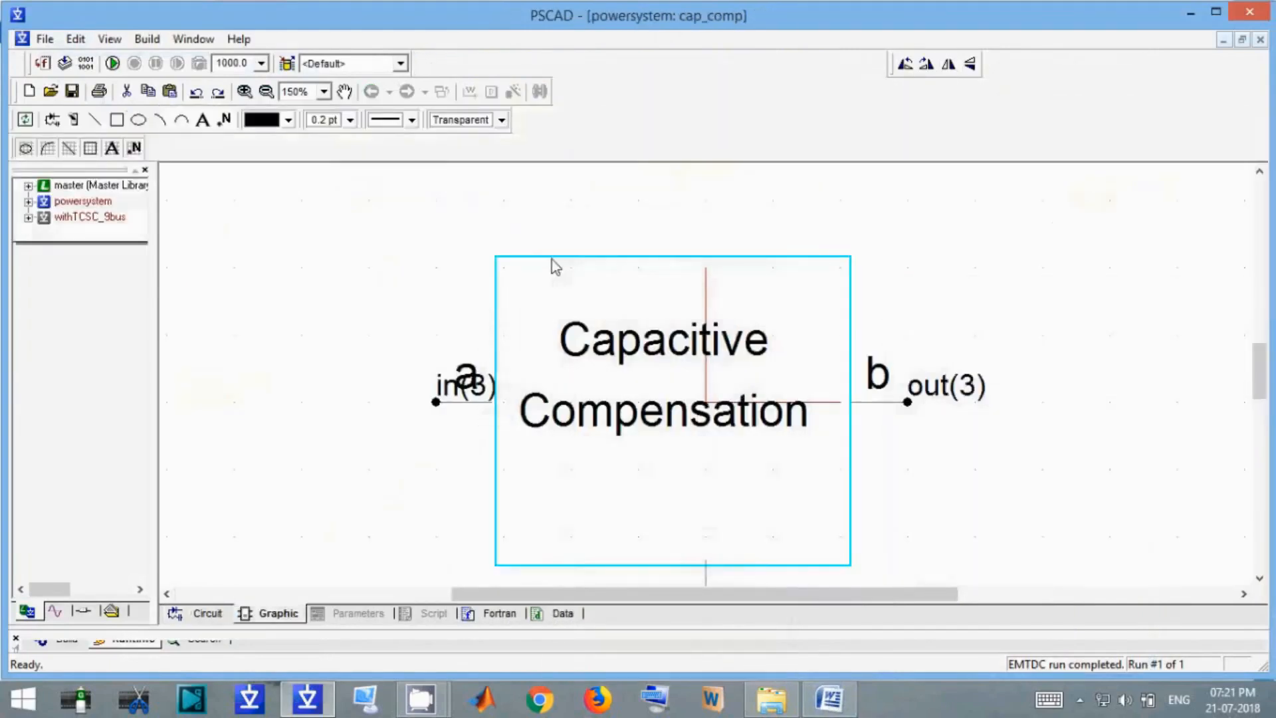
click(138, 120)
click(294, 256)
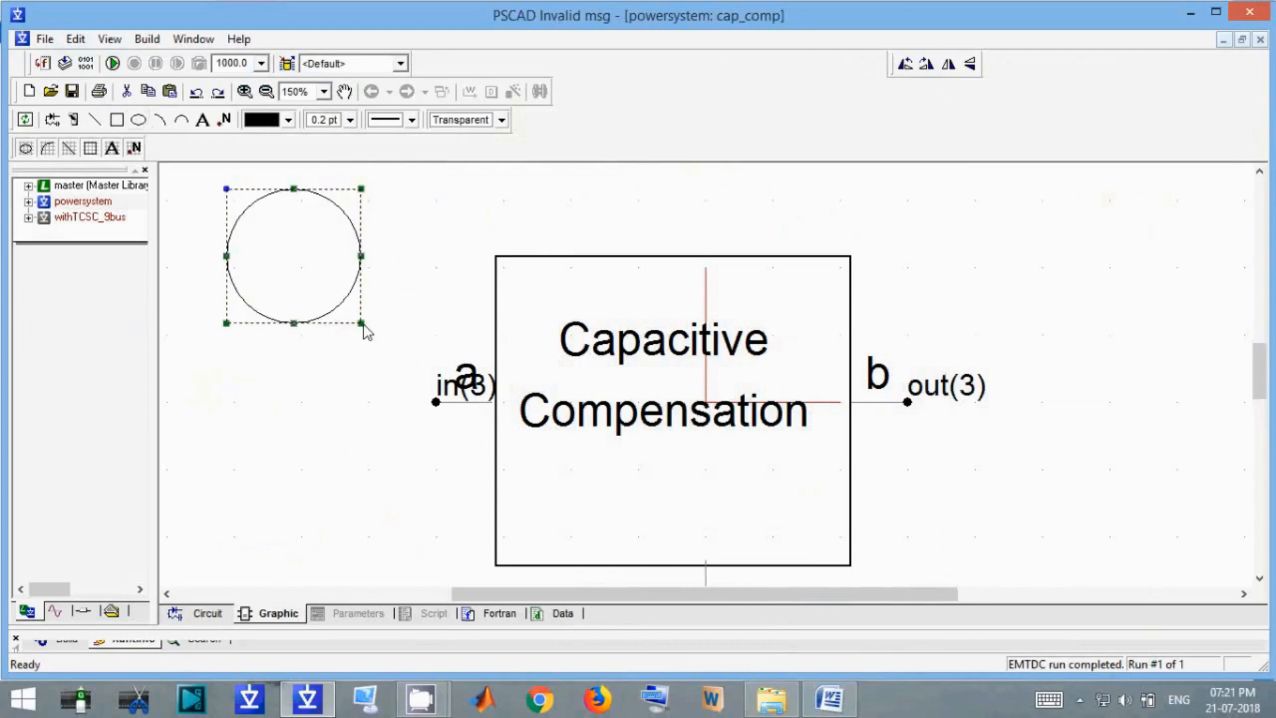
drag(361, 324, 612, 576)
click(852, 563)
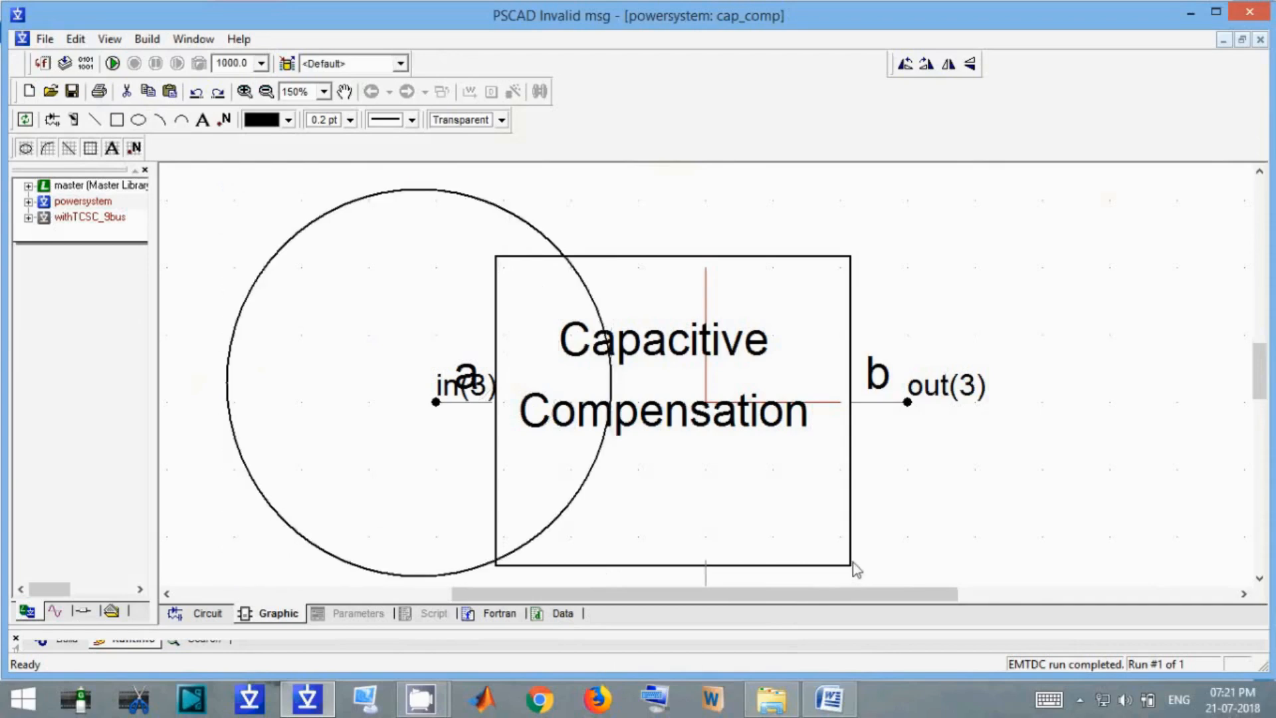
click(850, 563)
key(Delete)
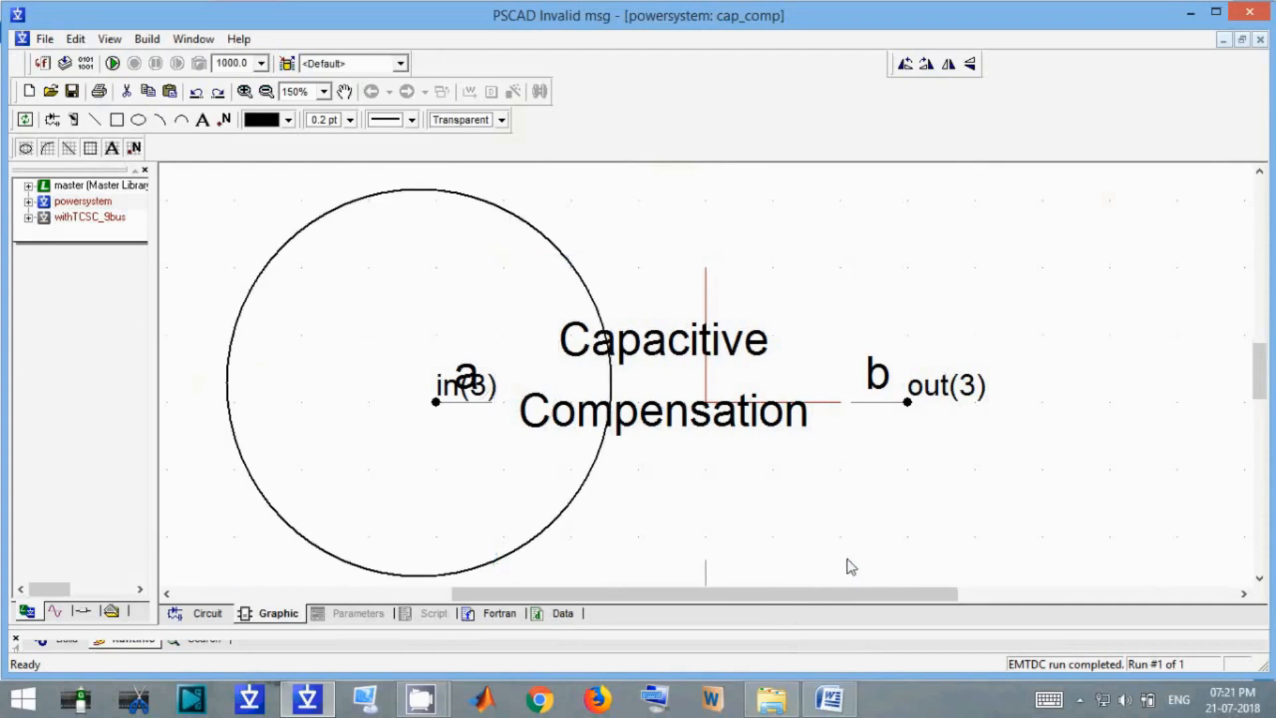
Centre the circle around the text, resize it to meet the a, b and c port lines, and return to the main circuit.
drag(433, 197, 684, 216)
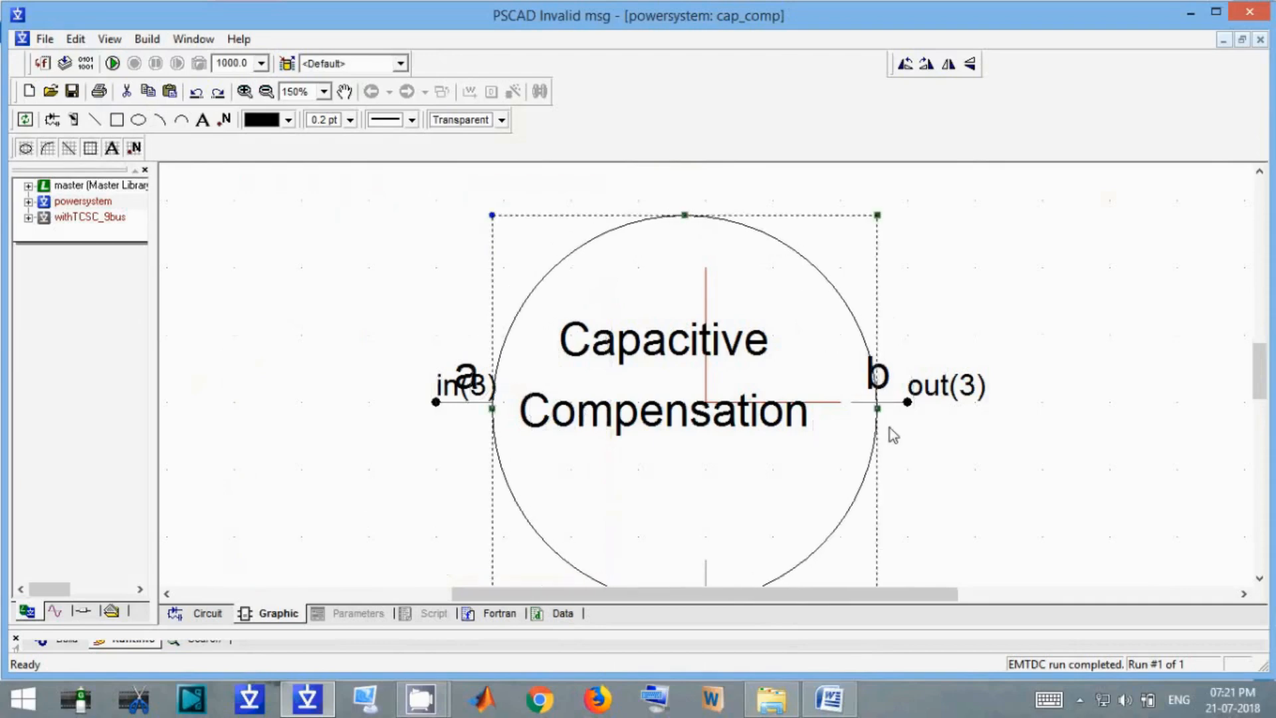
drag(878, 408, 854, 408)
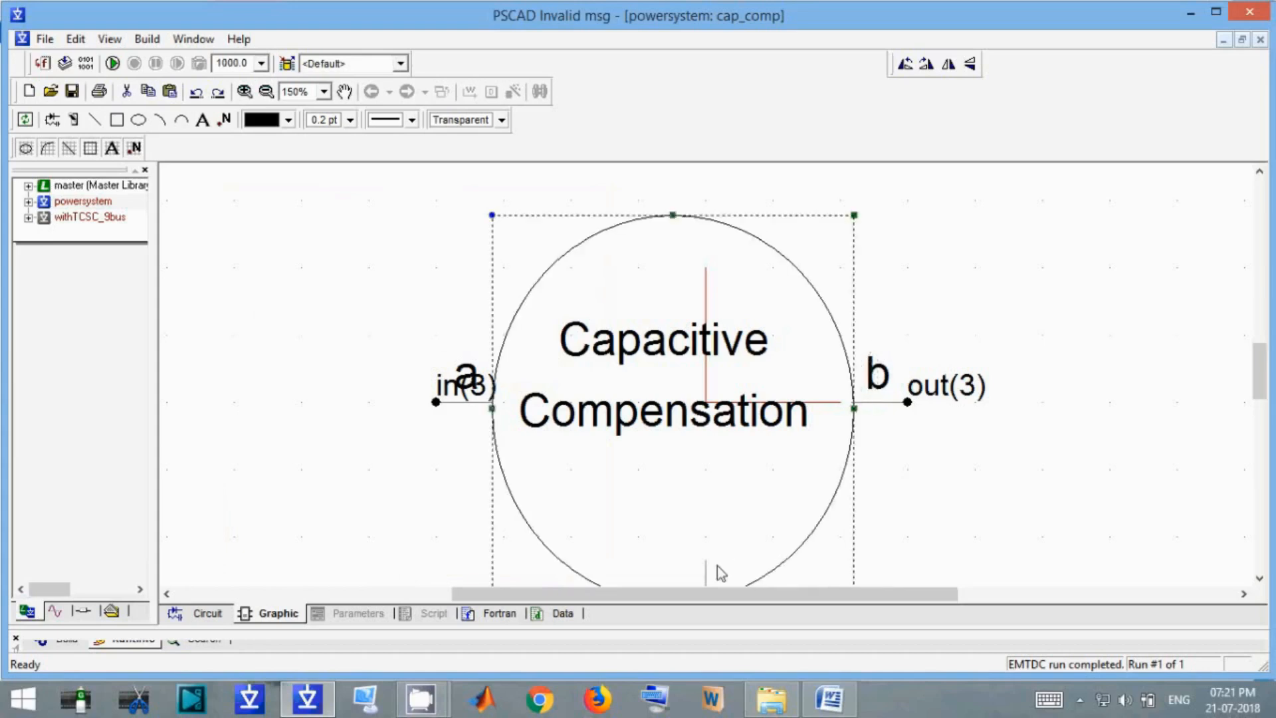
scroll(723, 570, down, 3)
drag(673, 516, 673, 473)
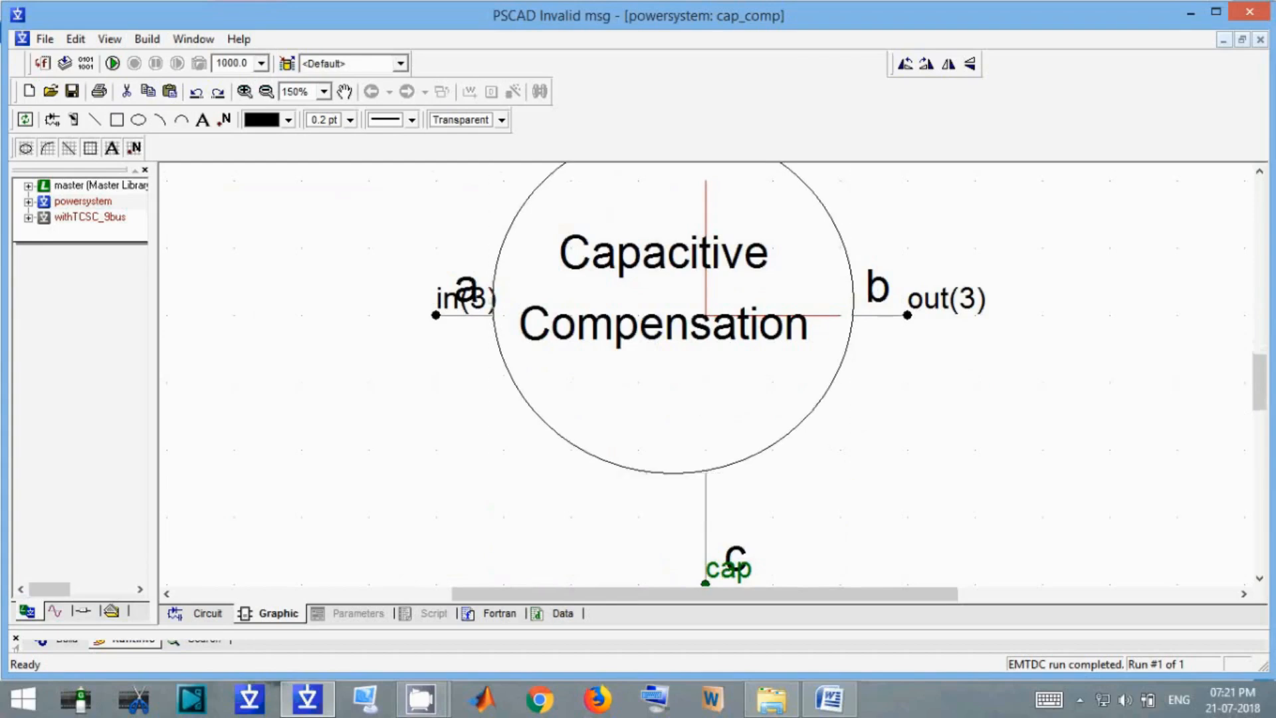
double_click(979, 501)
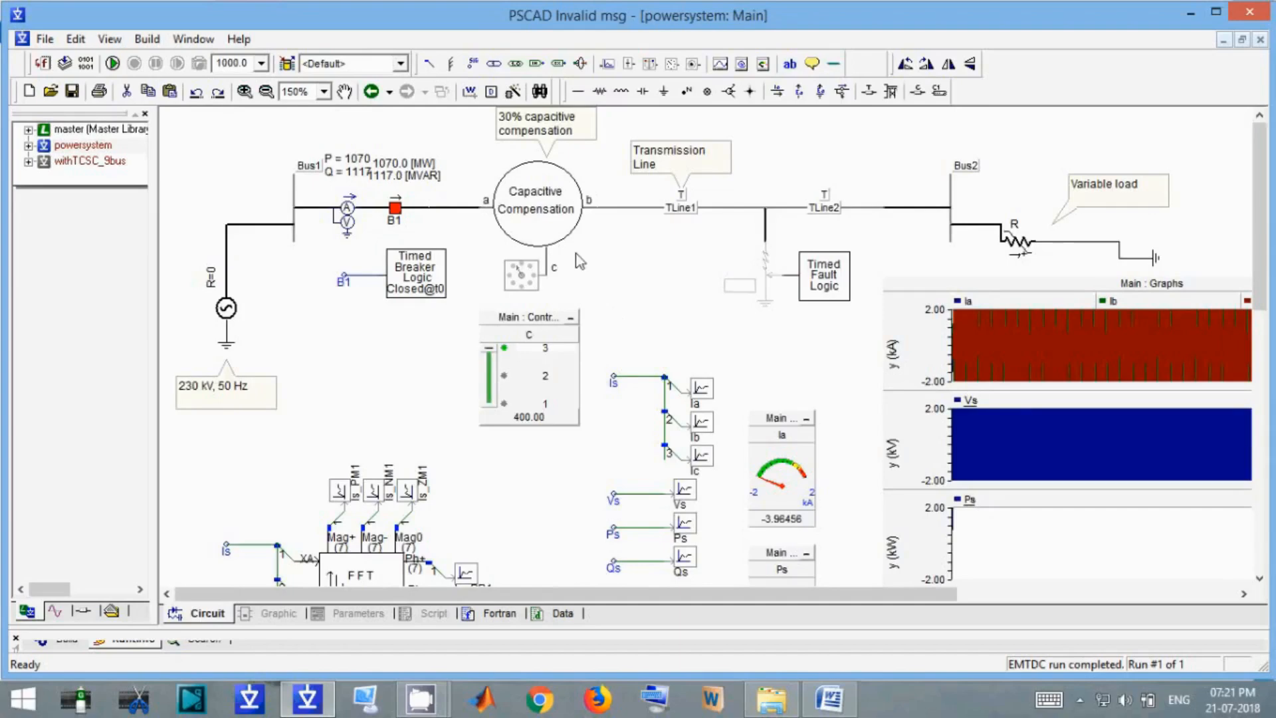
right_click(560, 237)
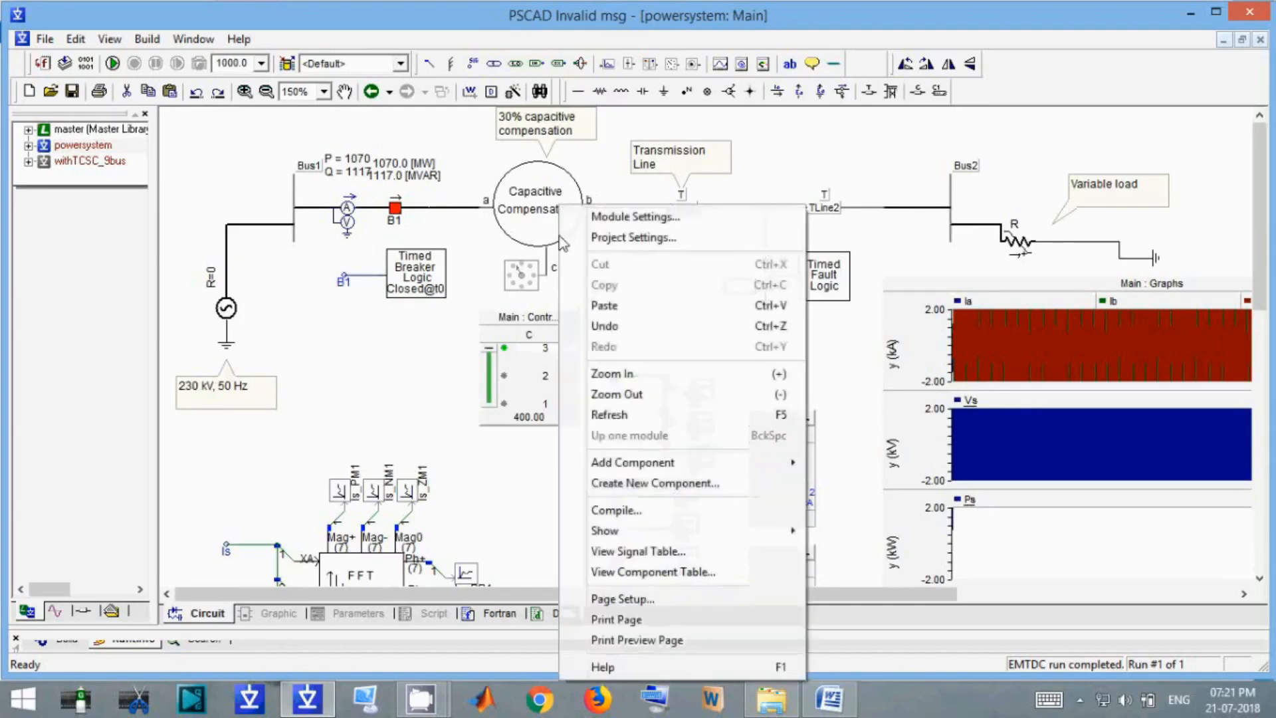
click(632, 240)
click(803, 103)
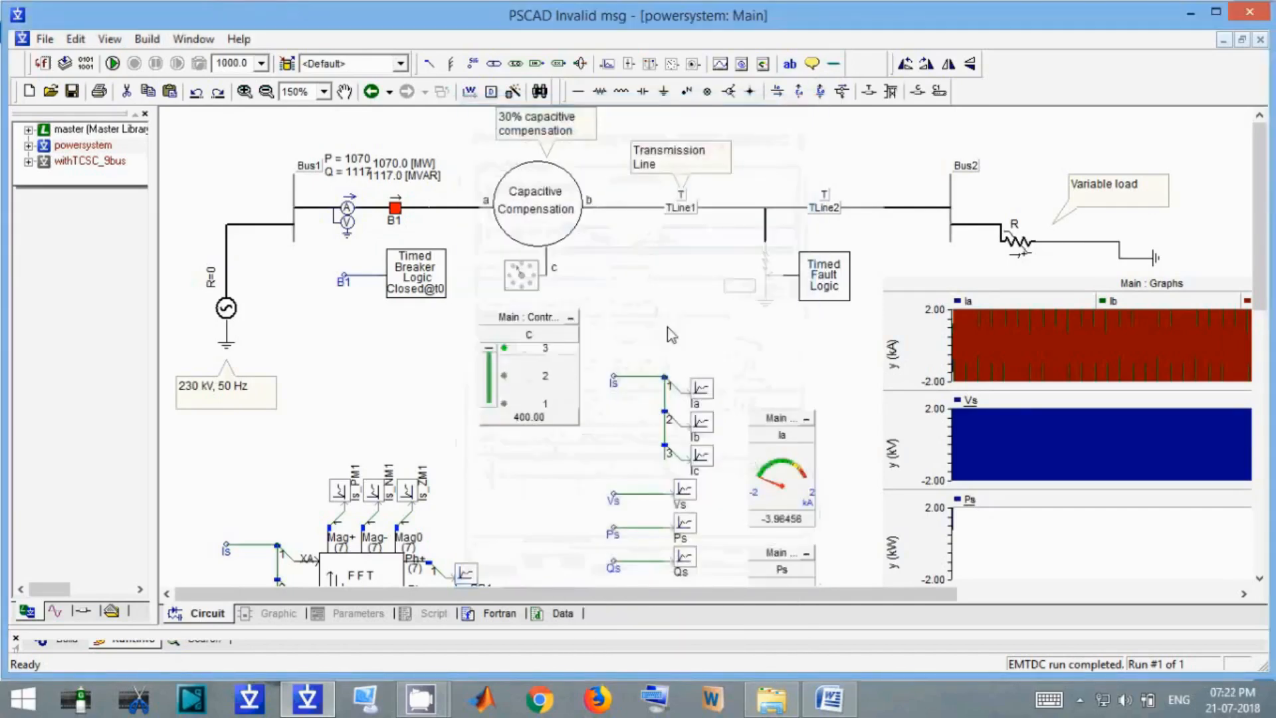
Change the circle's outline to a dashed line in the block's graphic definition and return to the main circuit.
right_click(565, 213)
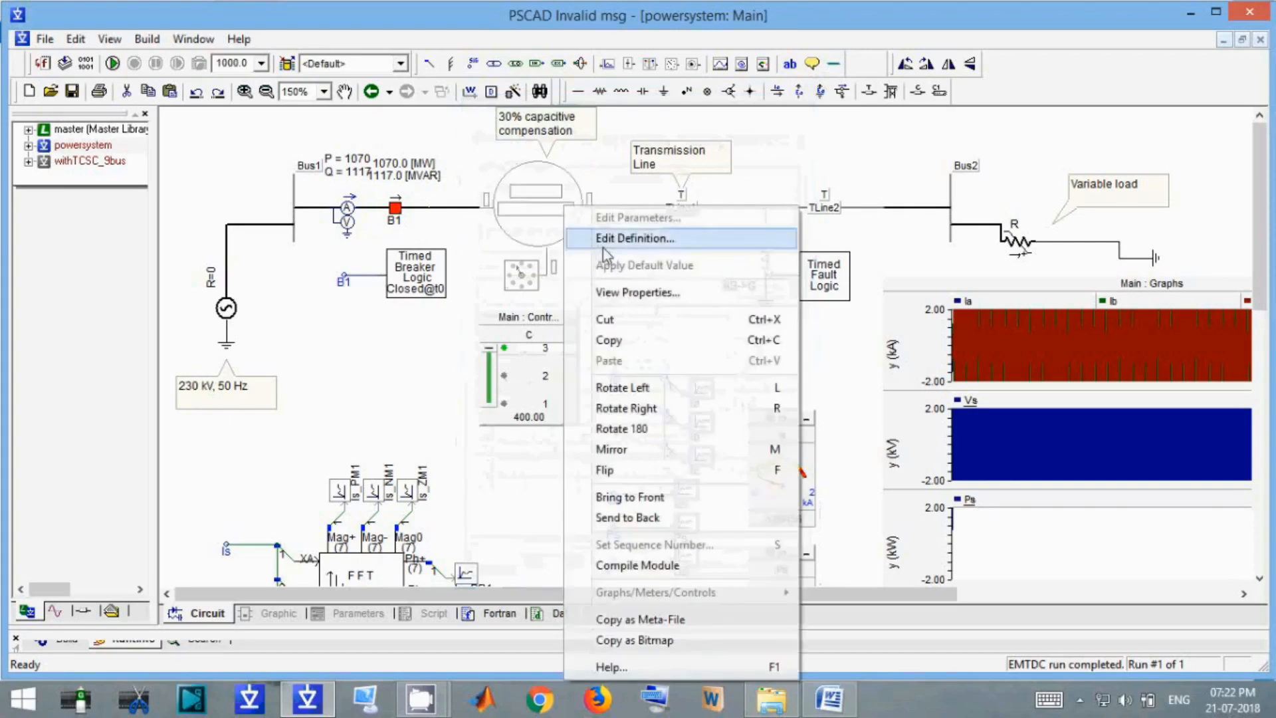
click(628, 158)
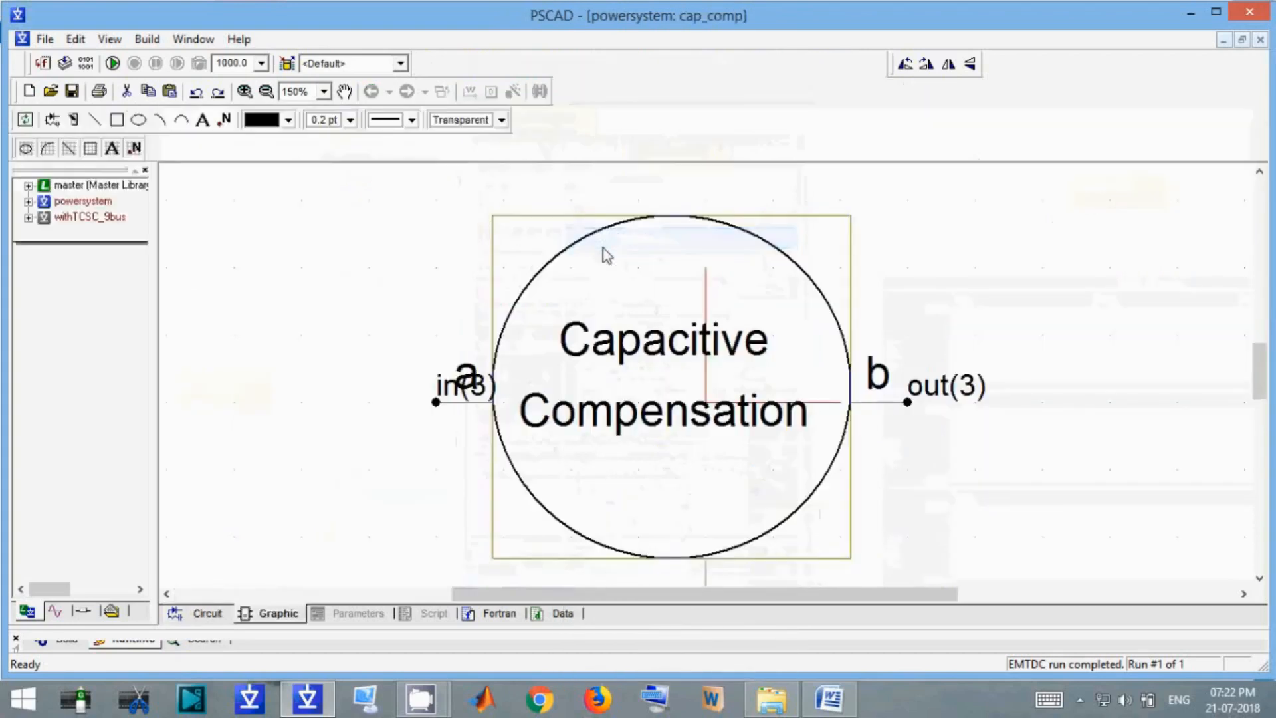
click(555, 277)
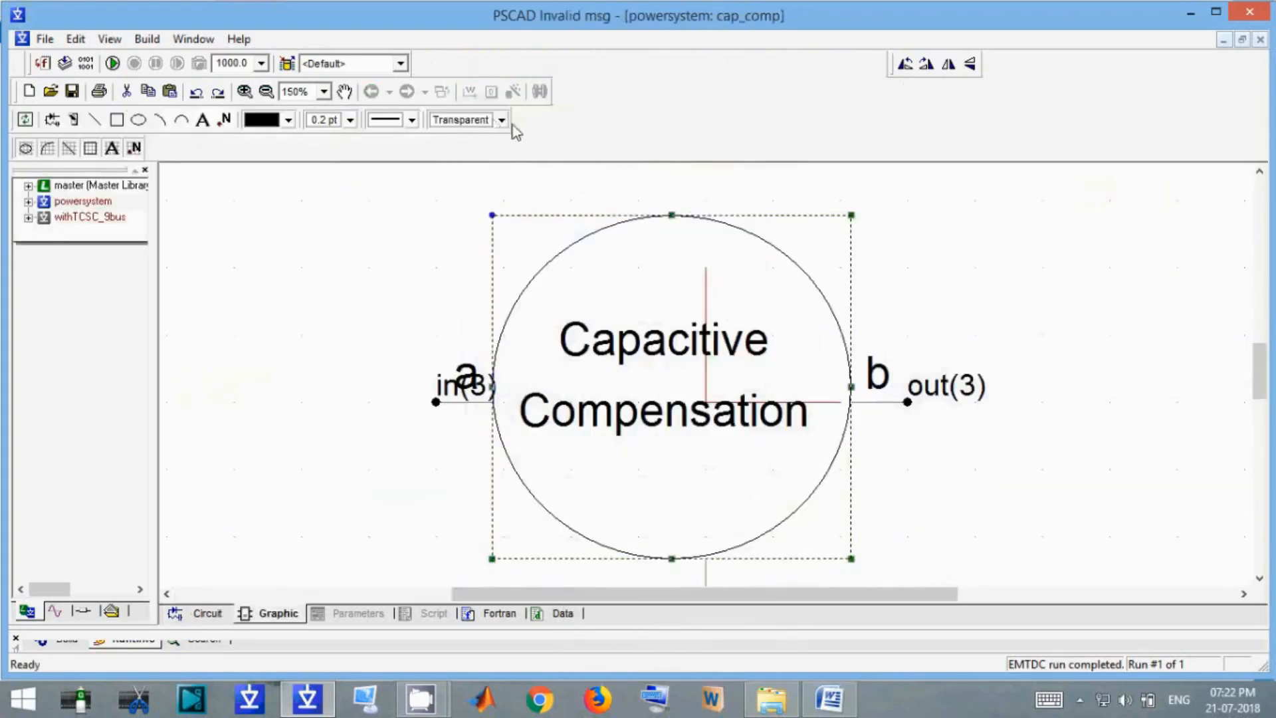
click(415, 120)
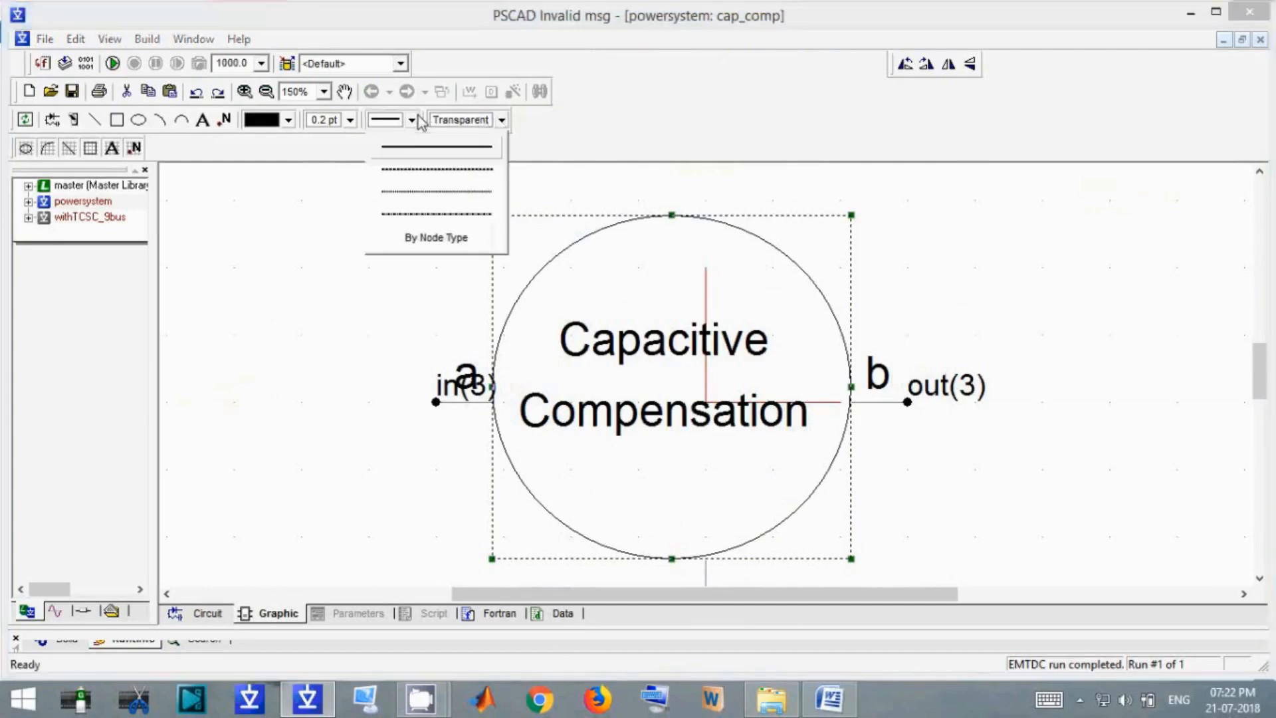
click(452, 181)
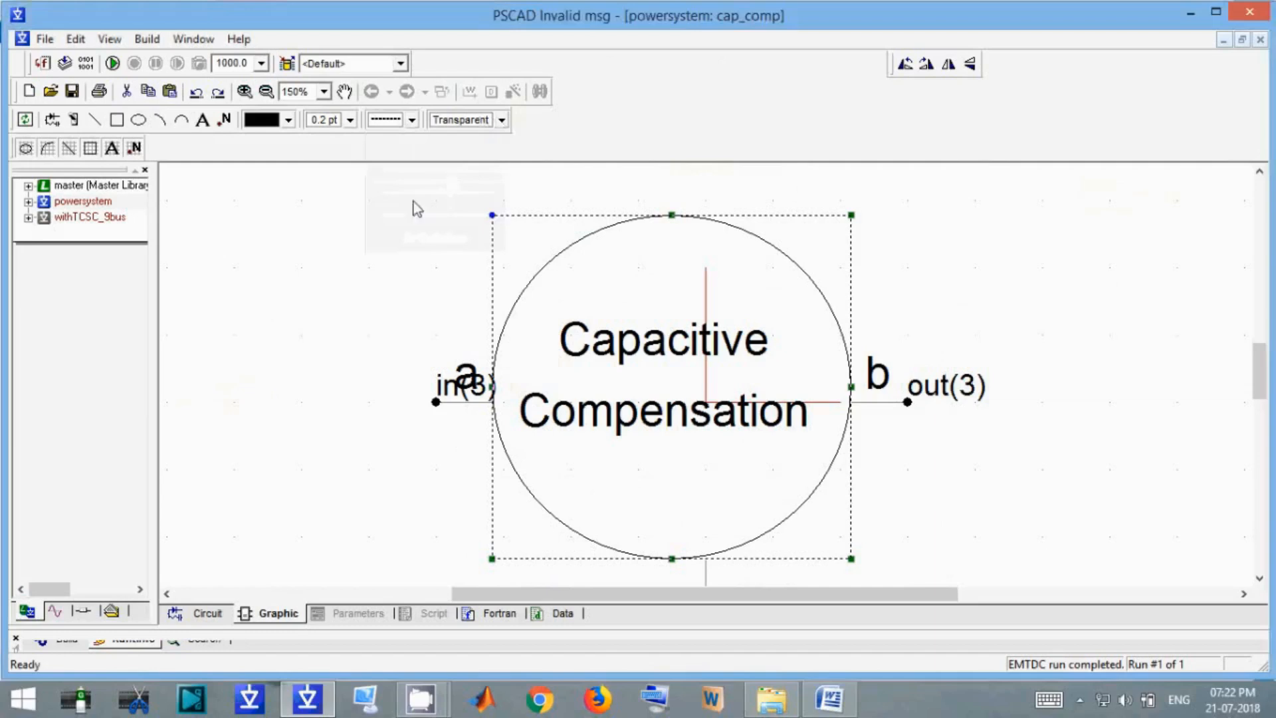
click(372, 234)
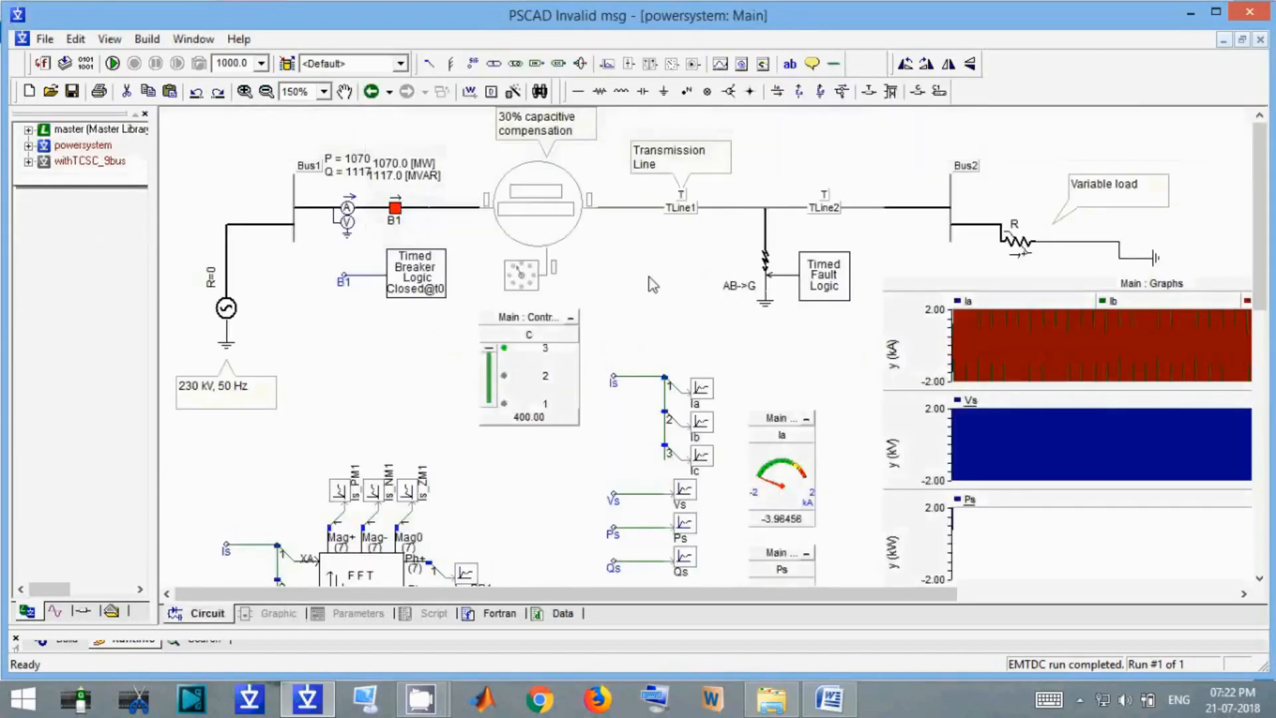
Reopen the block's graphic definition and give the circle a cyan solid fill.
right_click(573, 245)
click(601, 240)
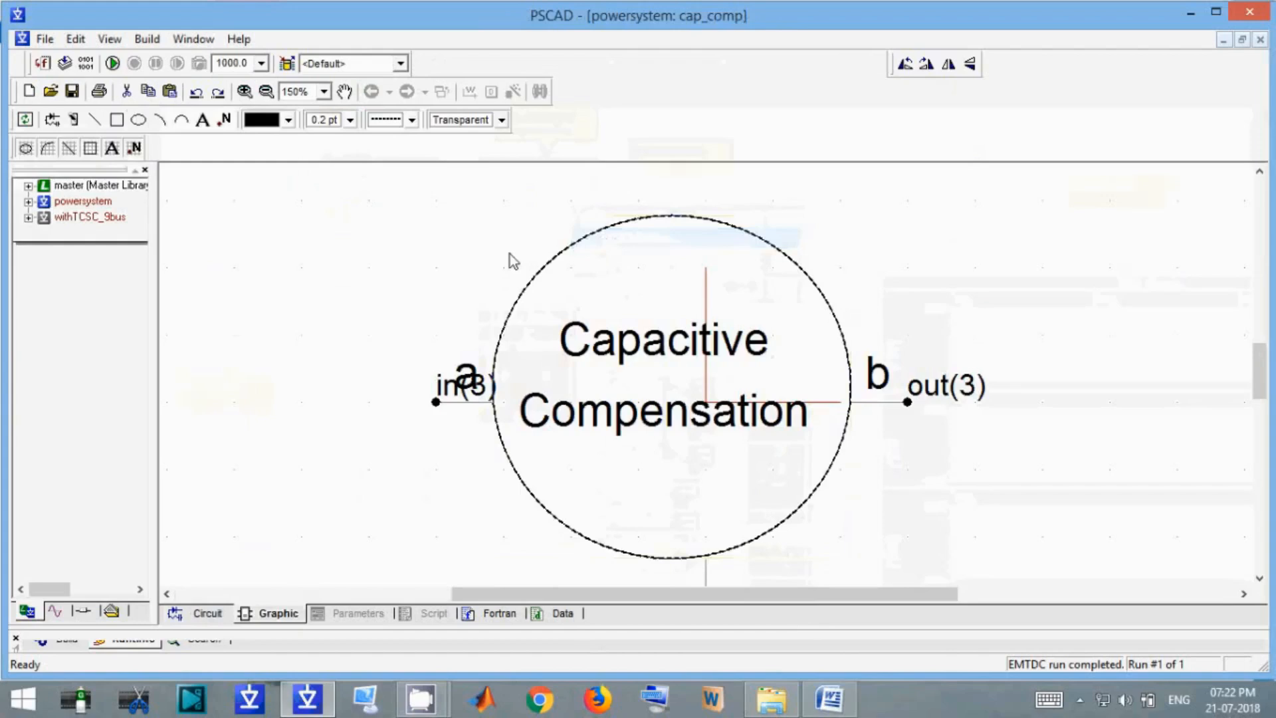
click(588, 243)
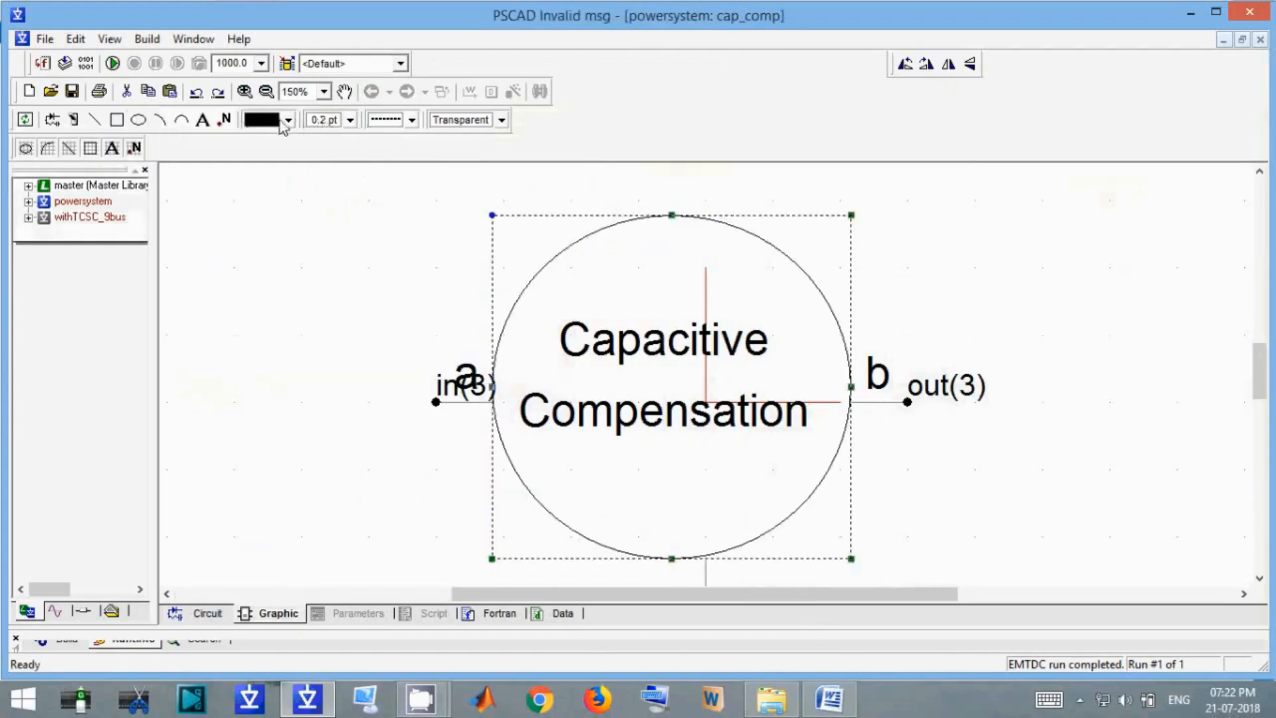
click(283, 124)
click(282, 124)
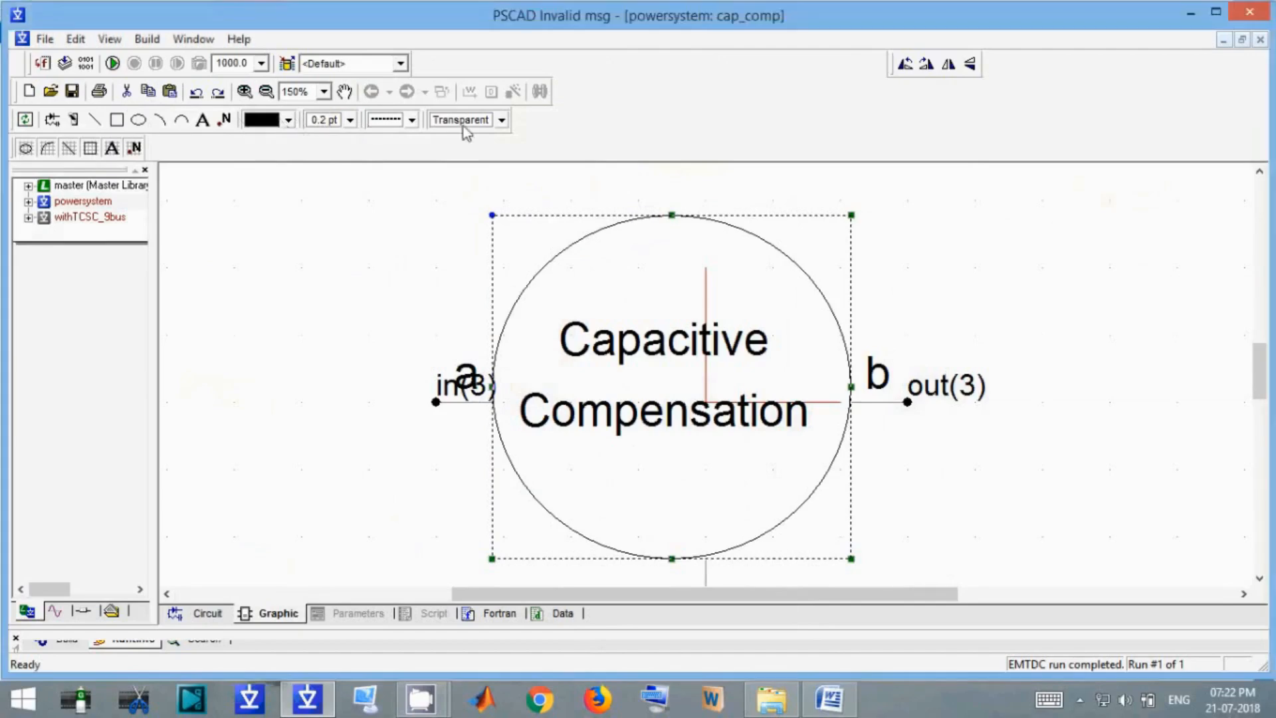
click(509, 120)
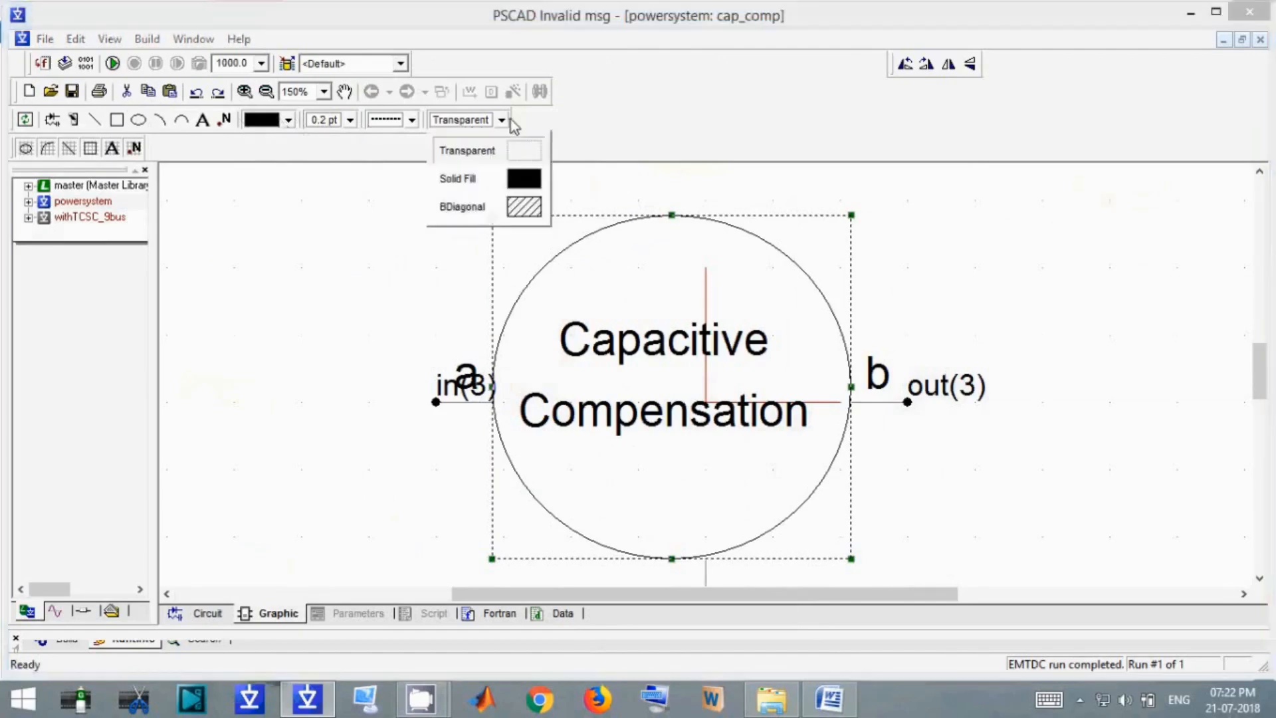
click(531, 180)
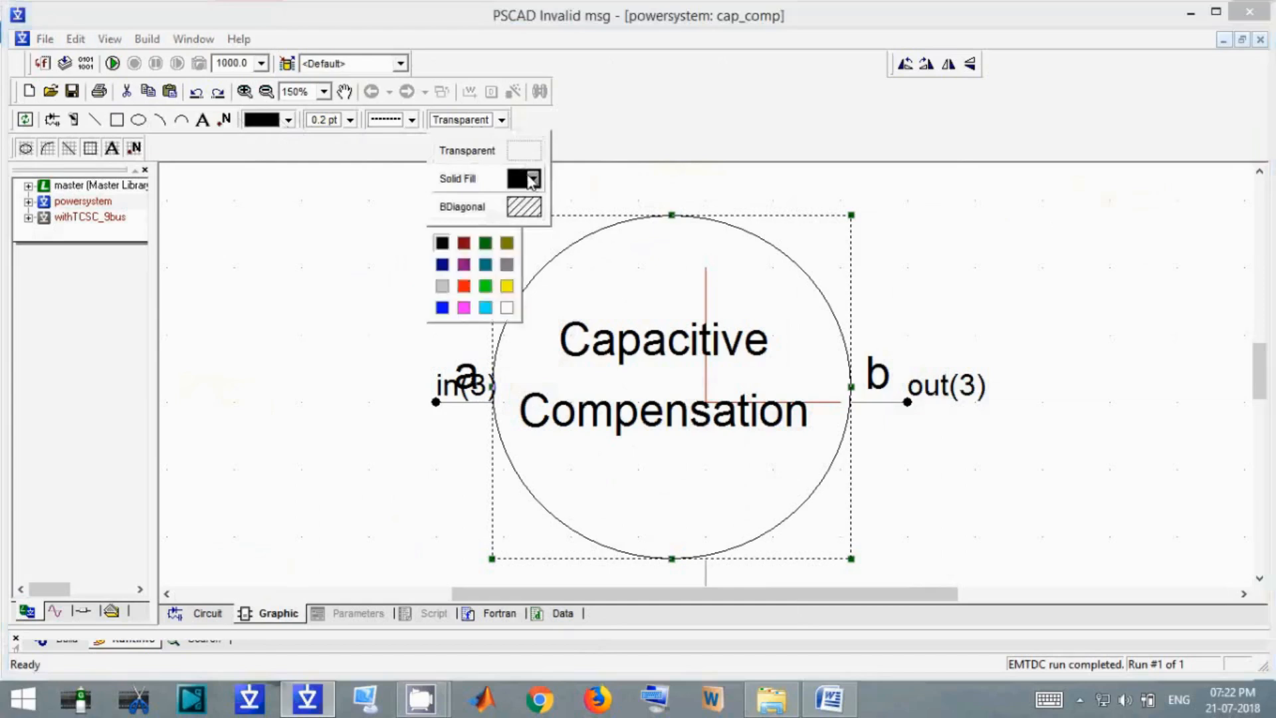
click(485, 312)
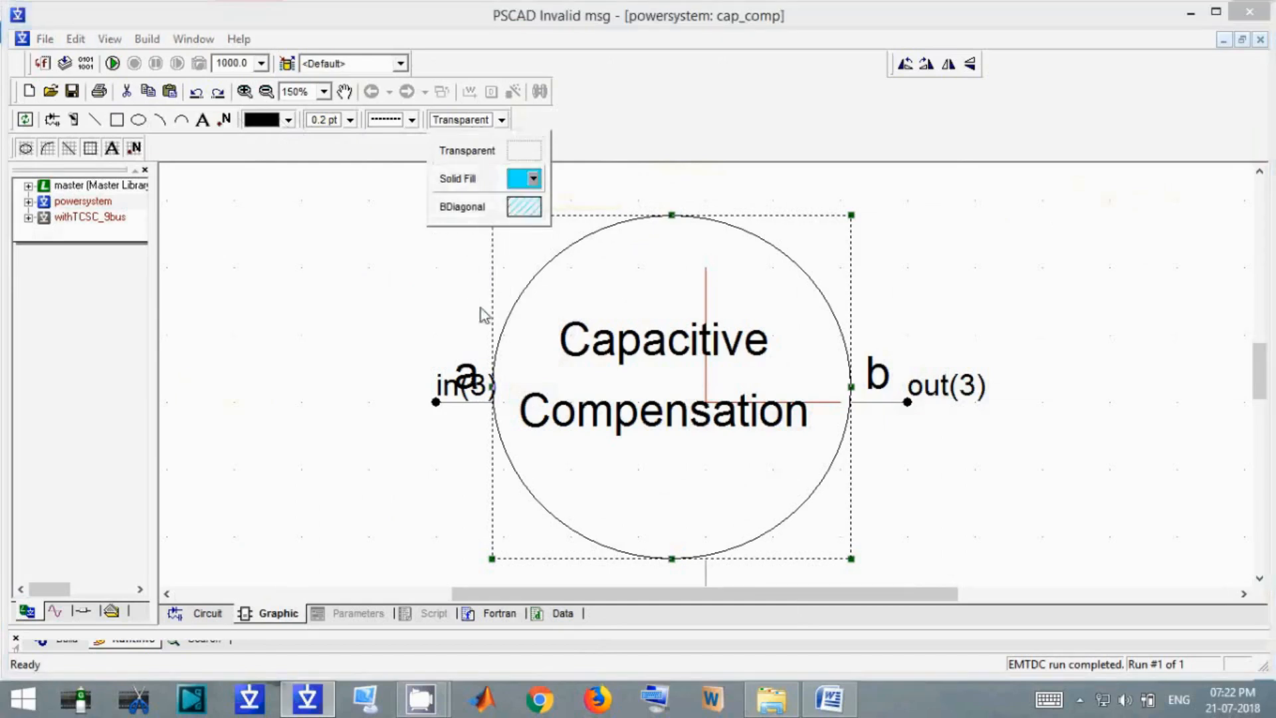
click(436, 297)
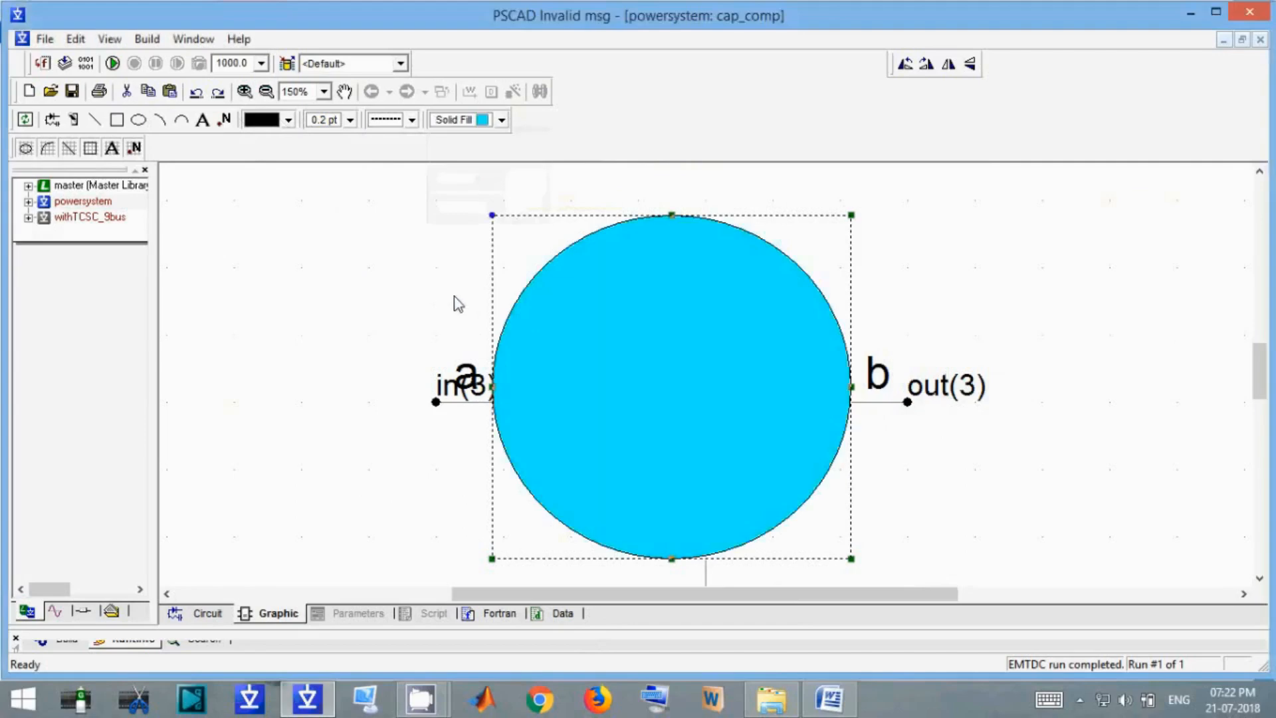
Send the filled circle to the back, behind the Capacitive Compensation text.
right_click(590, 319)
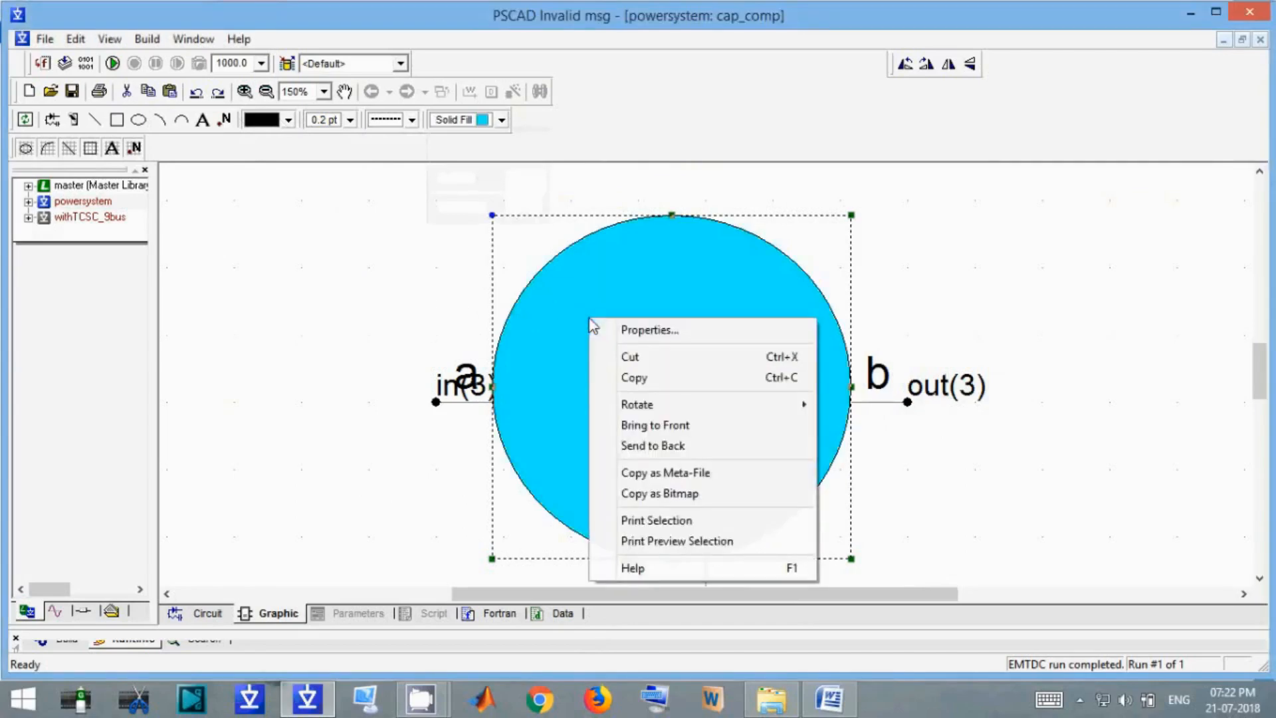
click(667, 444)
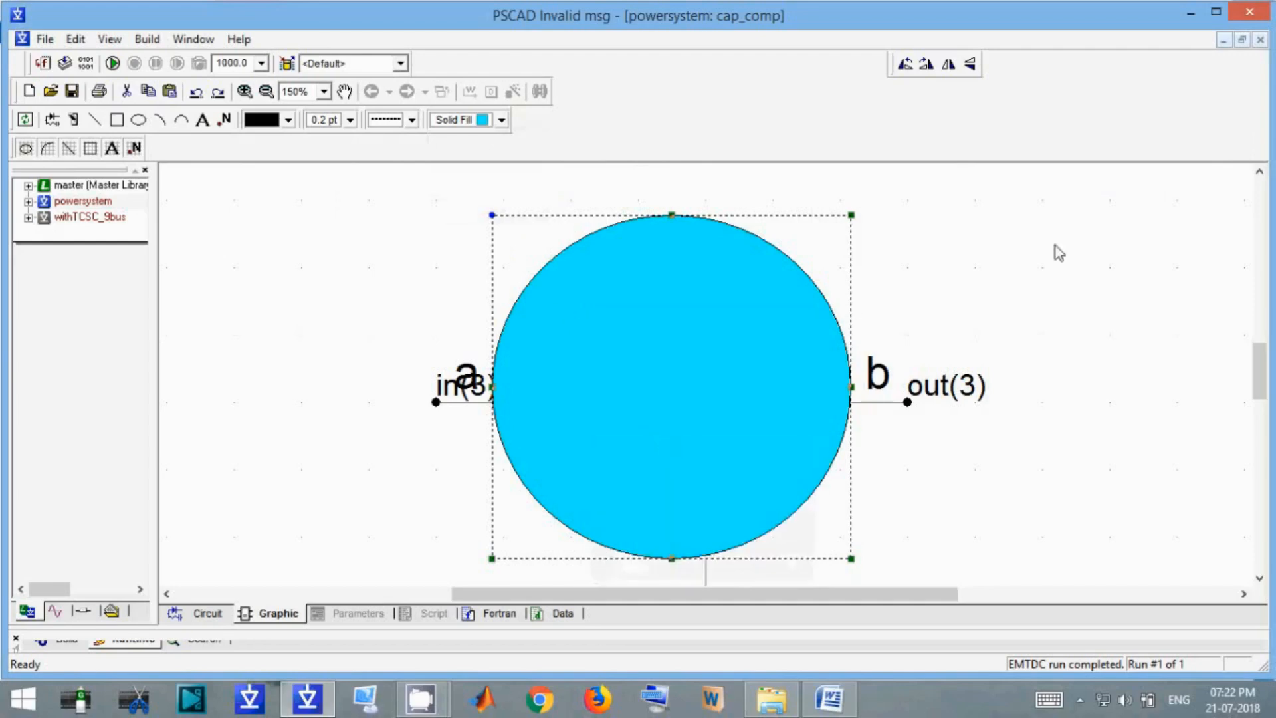
click(700, 418)
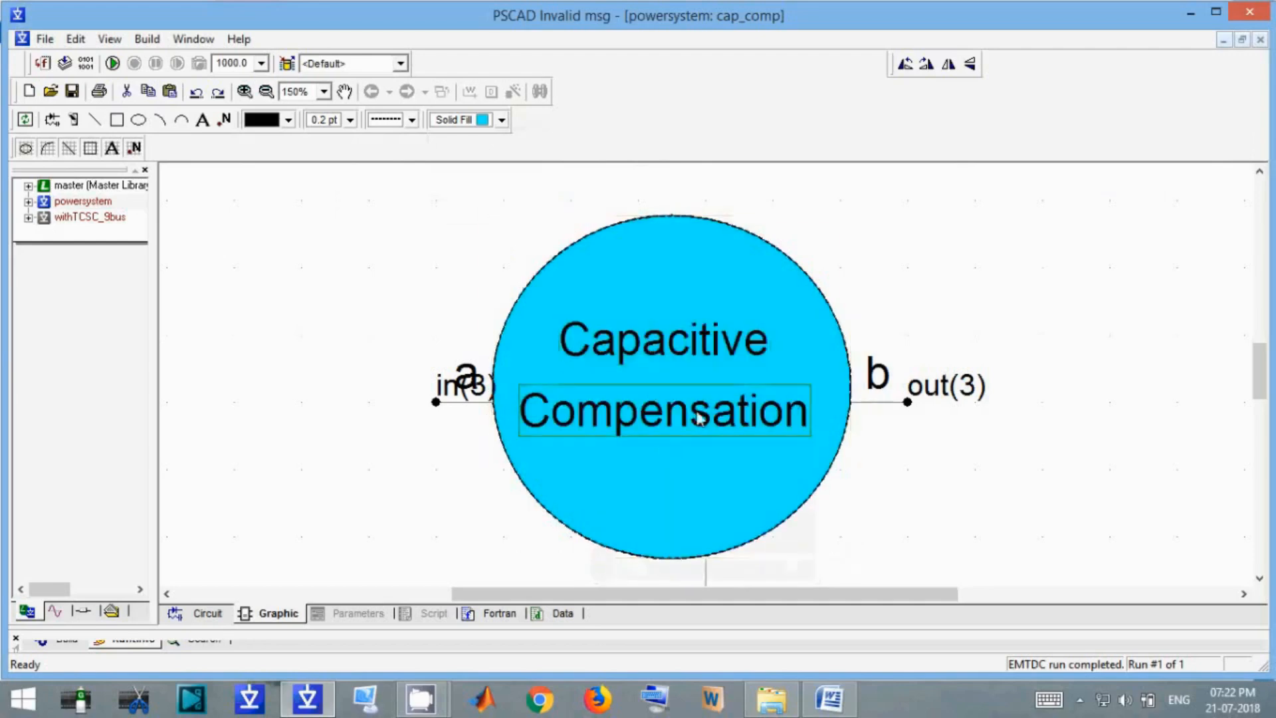
Return to the main circuit to view the filled Capacitive Compensation block and reopen its graphic definition.
double_click(1070, 408)
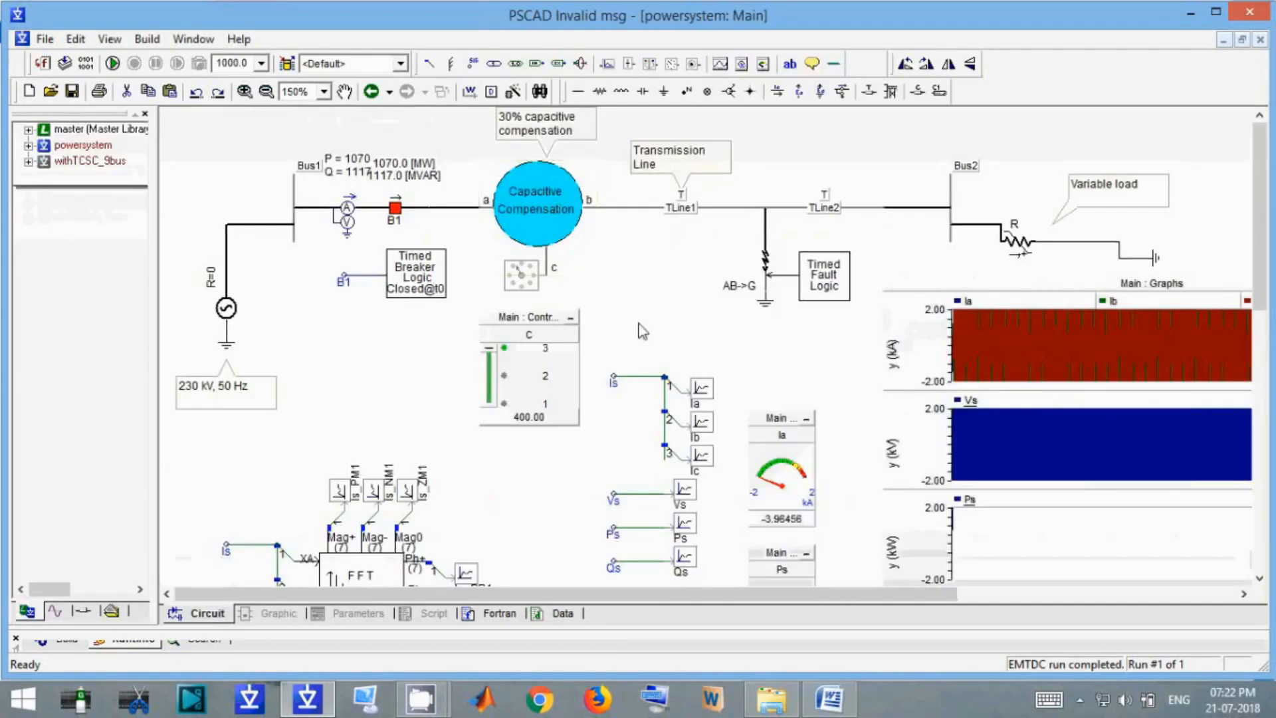
right_click(559, 210)
click(601, 238)
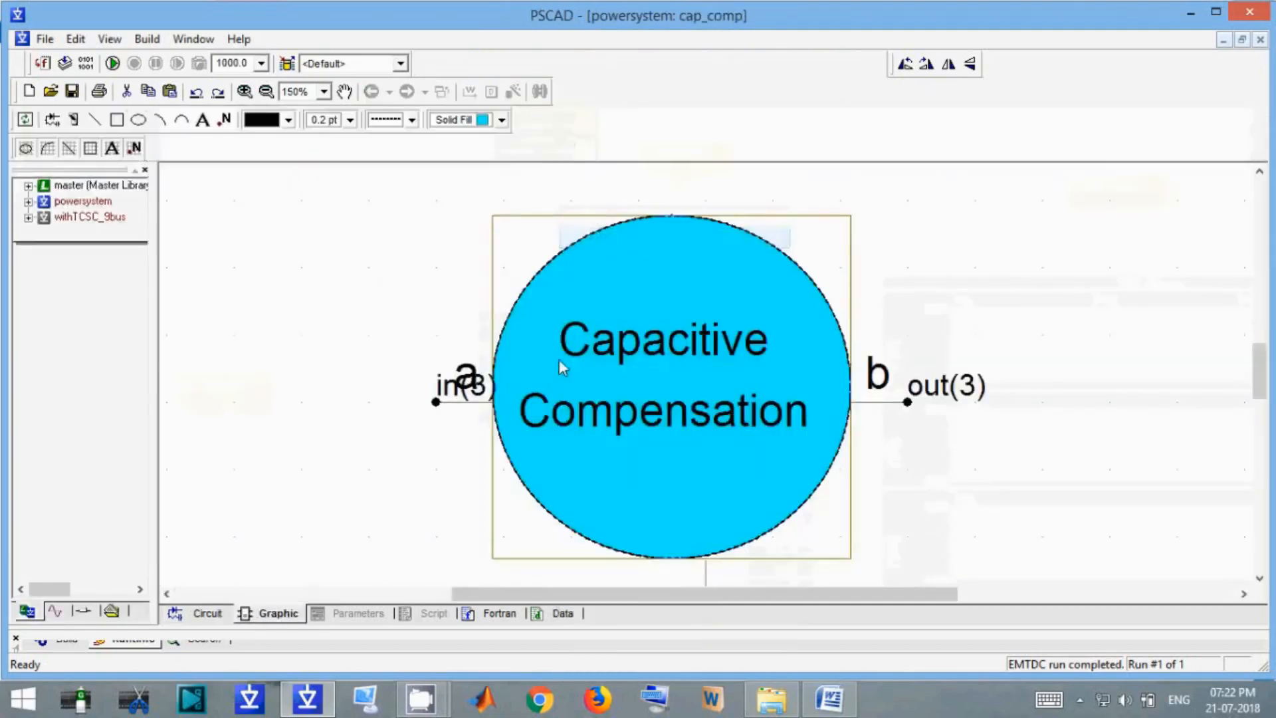
Change the circle's fill to the cyan Cross hatch pattern and return to the main circuit.
click(635, 268)
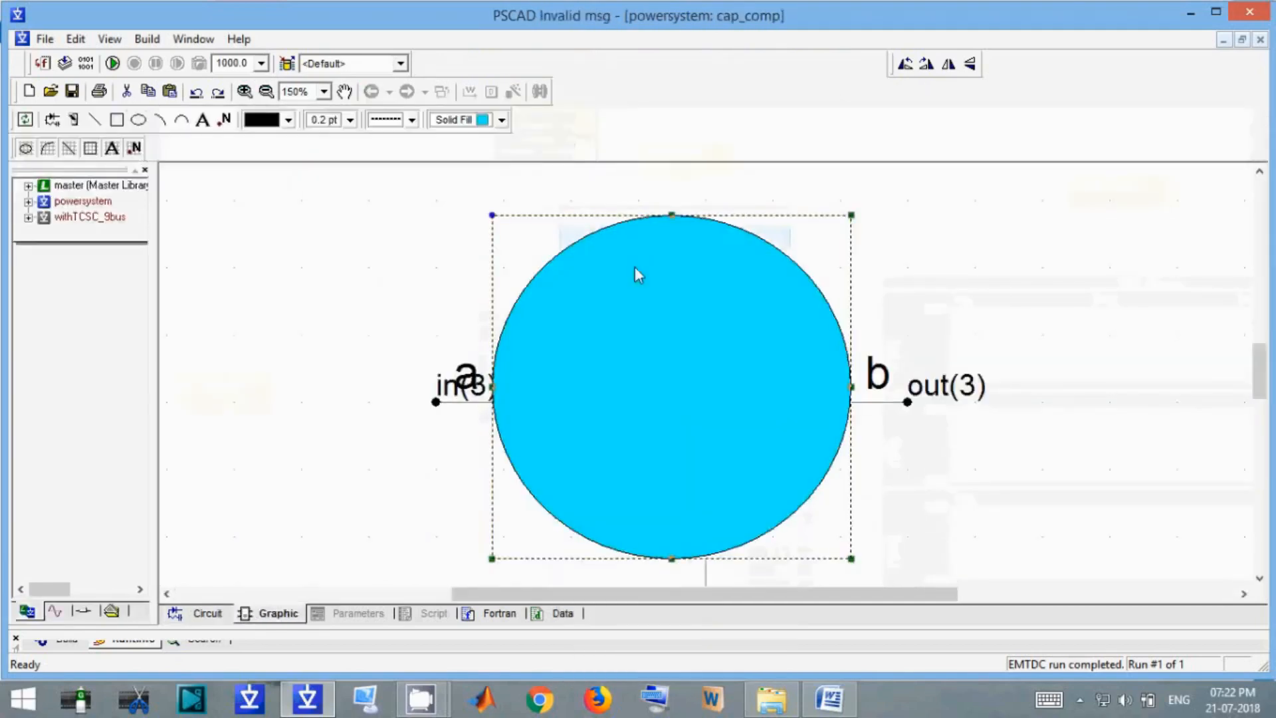
click(503, 120)
click(533, 207)
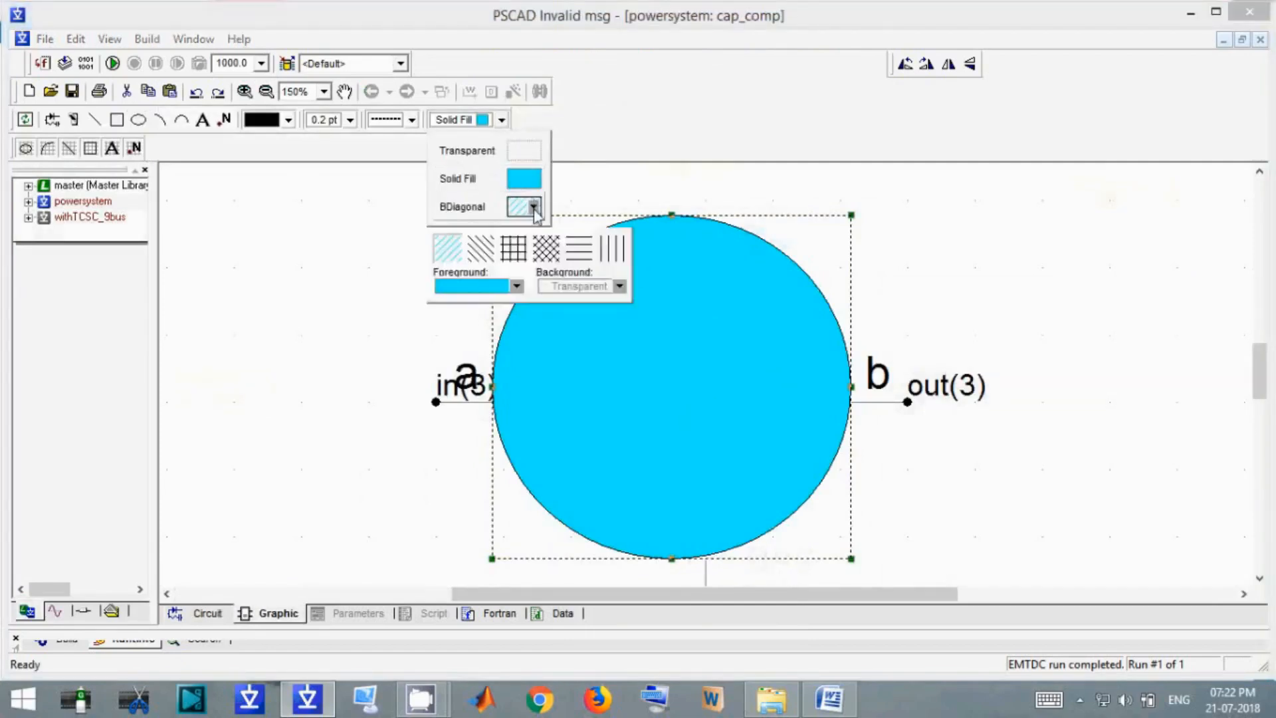
click(515, 251)
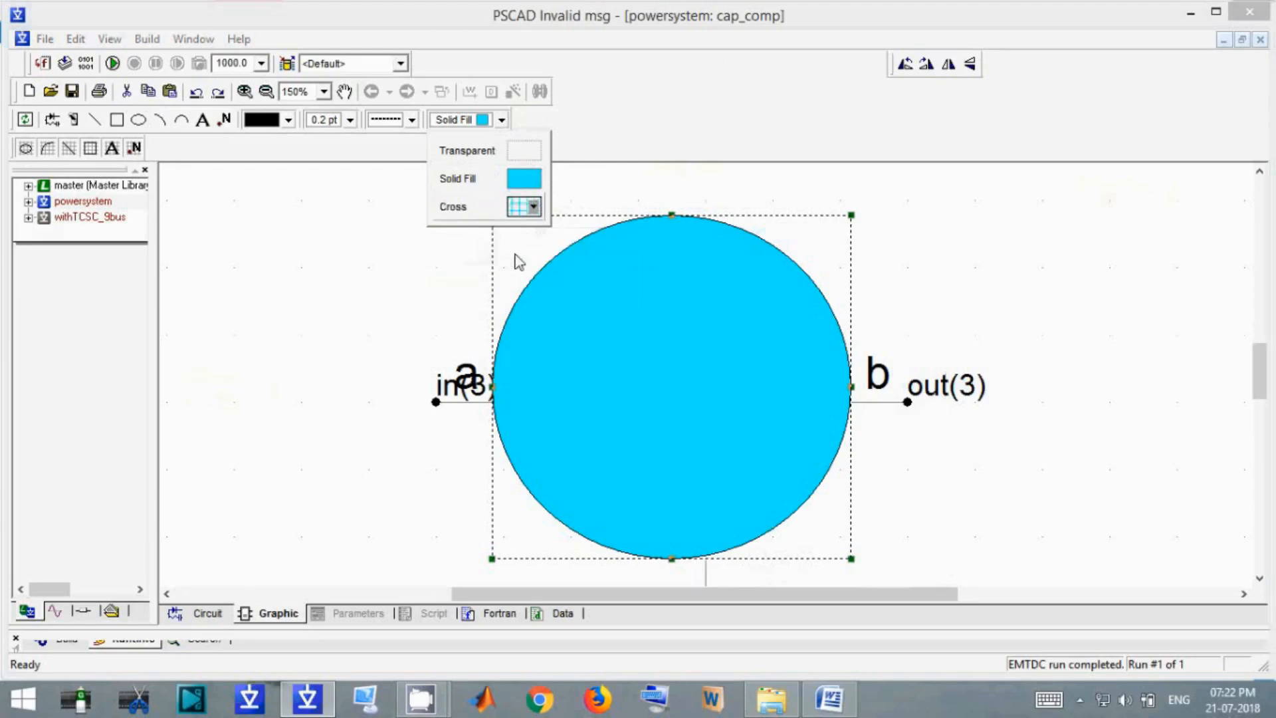
click(310, 287)
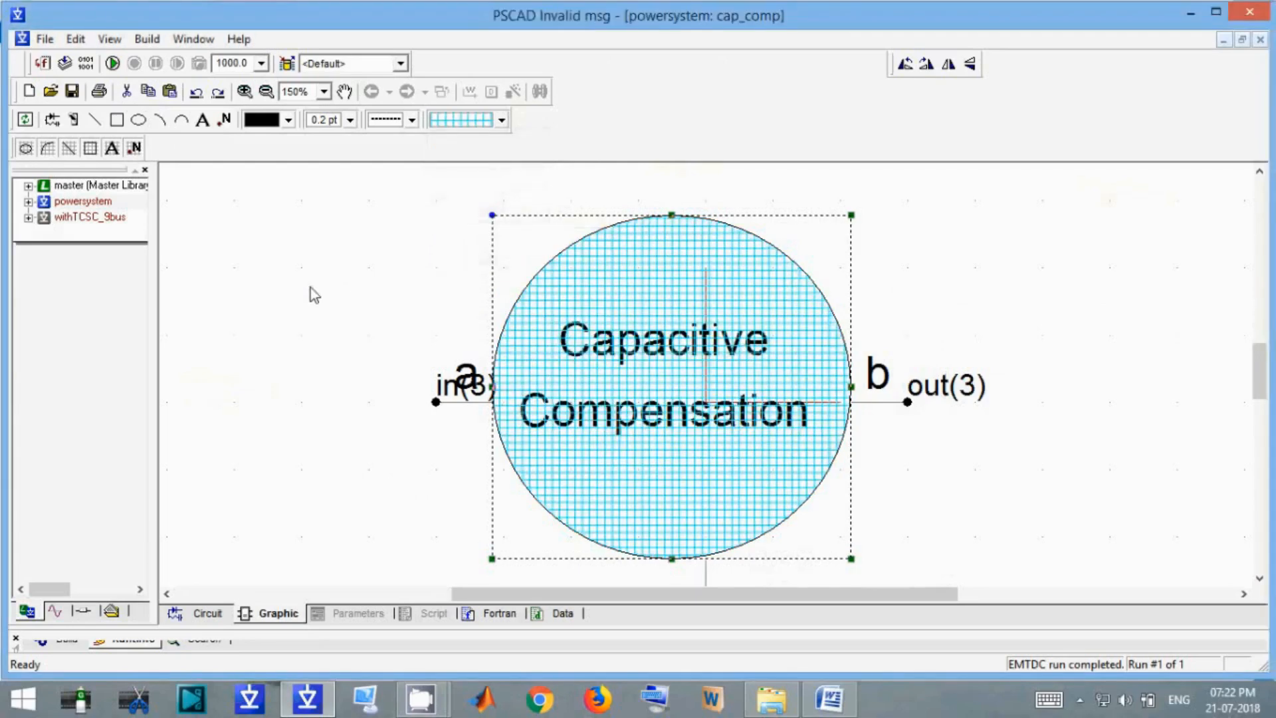
double_click(310, 288)
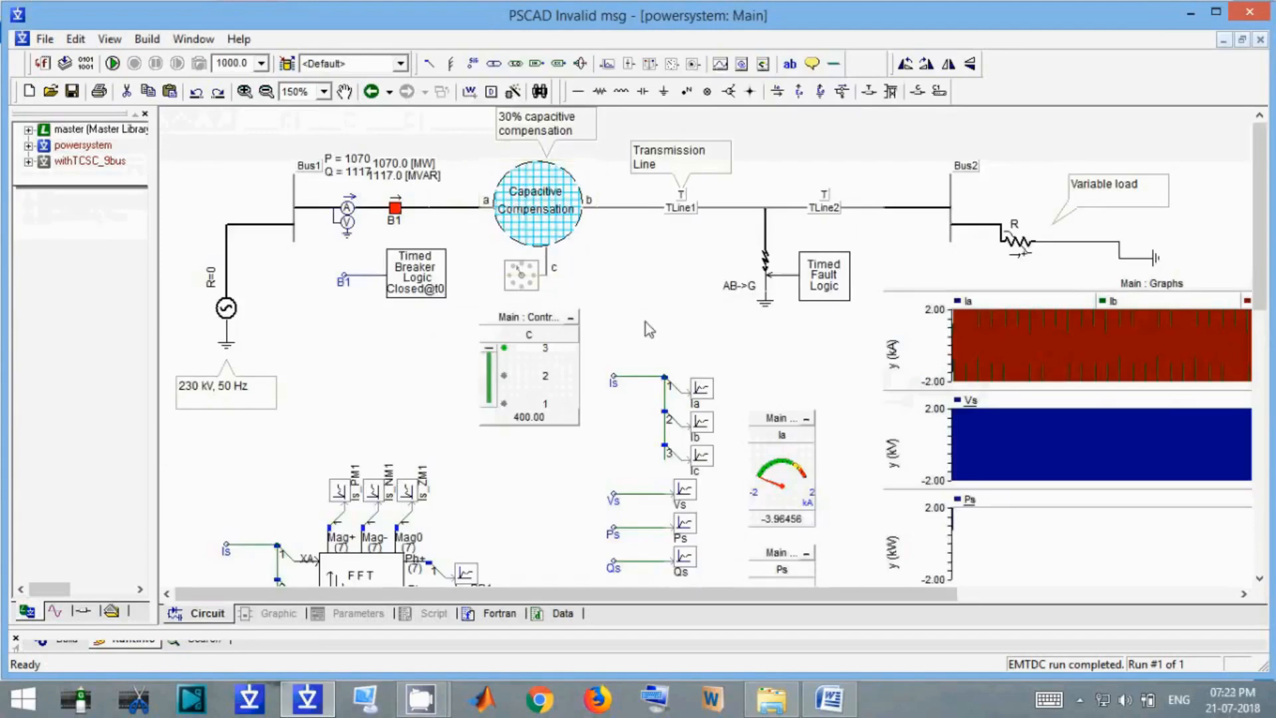
Switch to the Word tutorial outline, highlight items a to e under Building new component in PSCAD, and return to PSCAD.
click(829, 706)
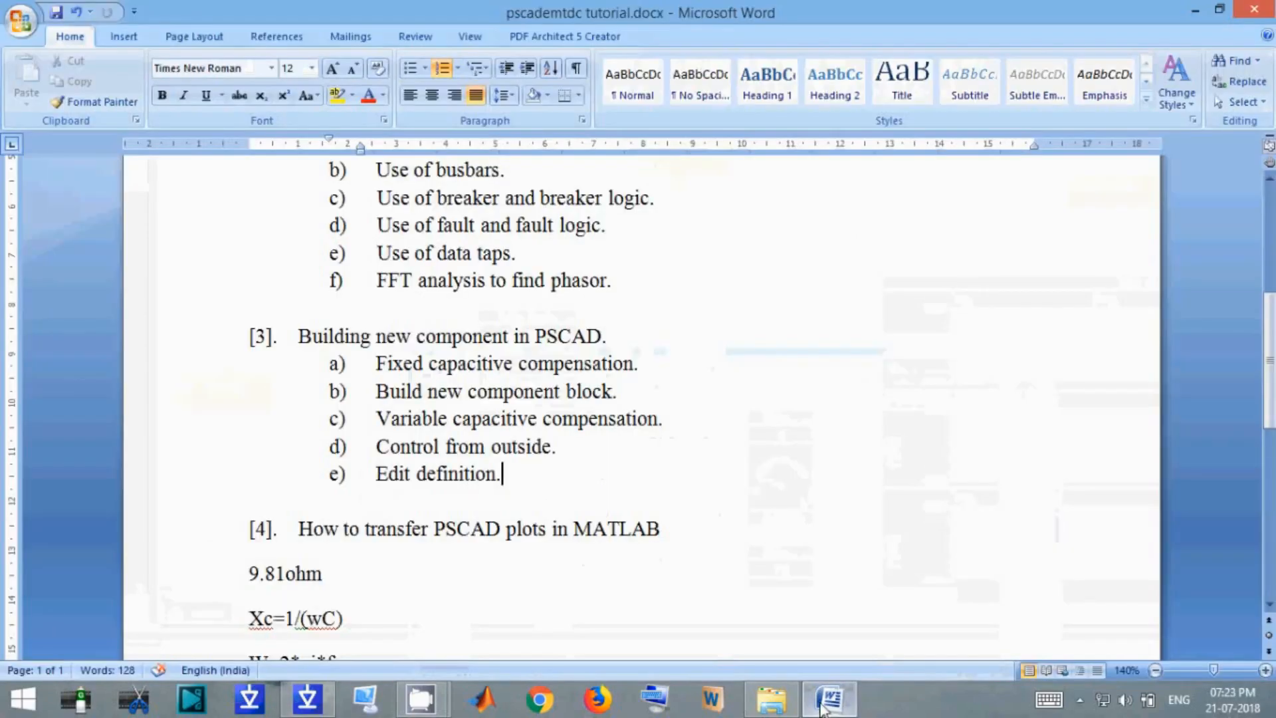
click(828, 707)
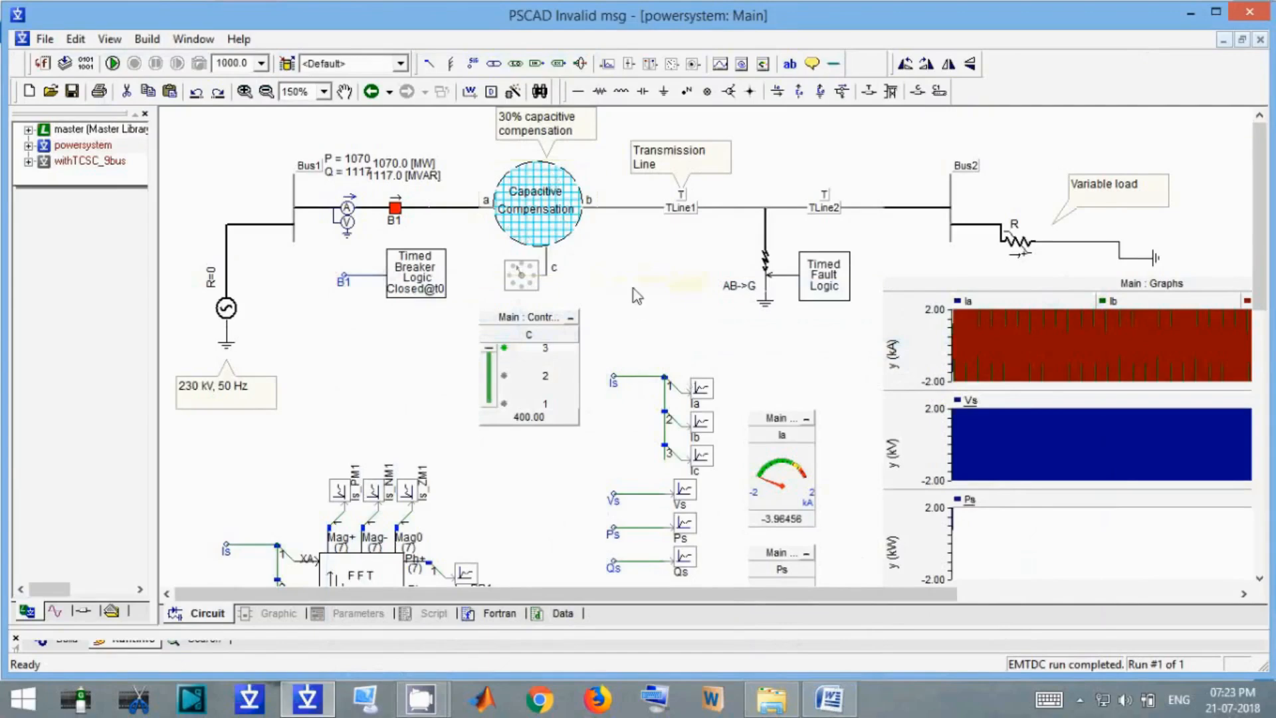
click(830, 698)
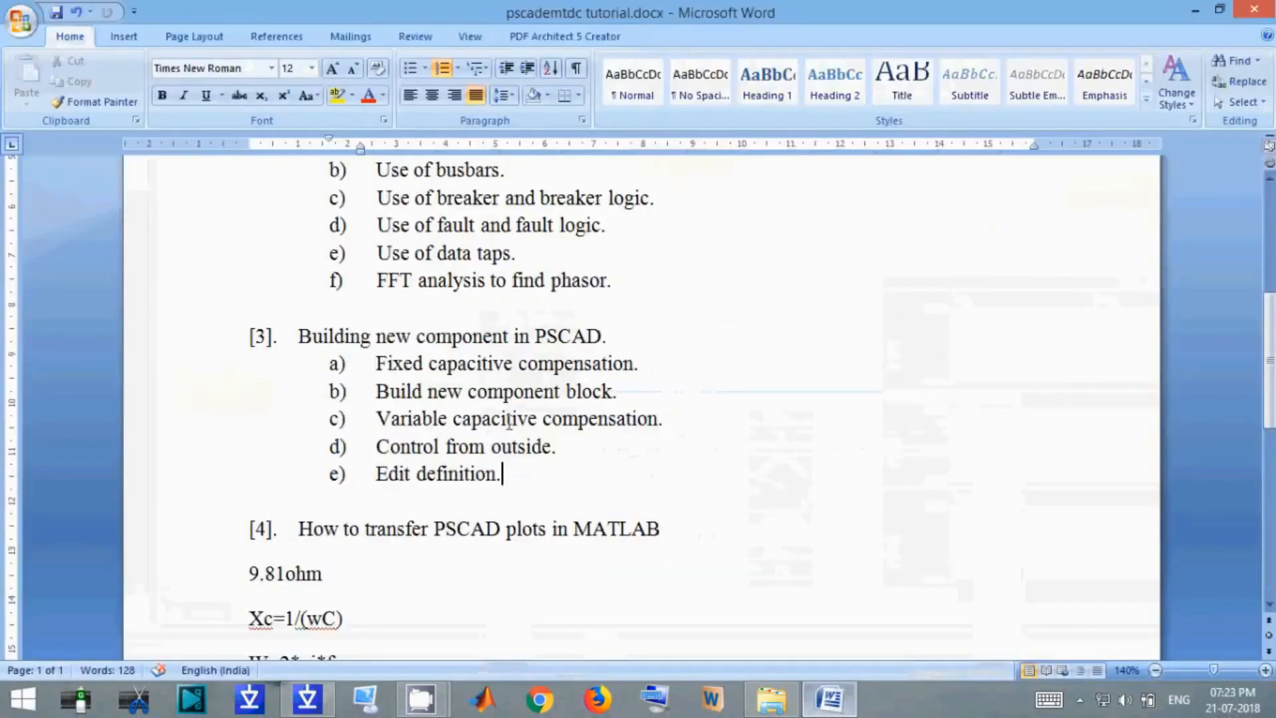
drag(562, 481, 377, 364)
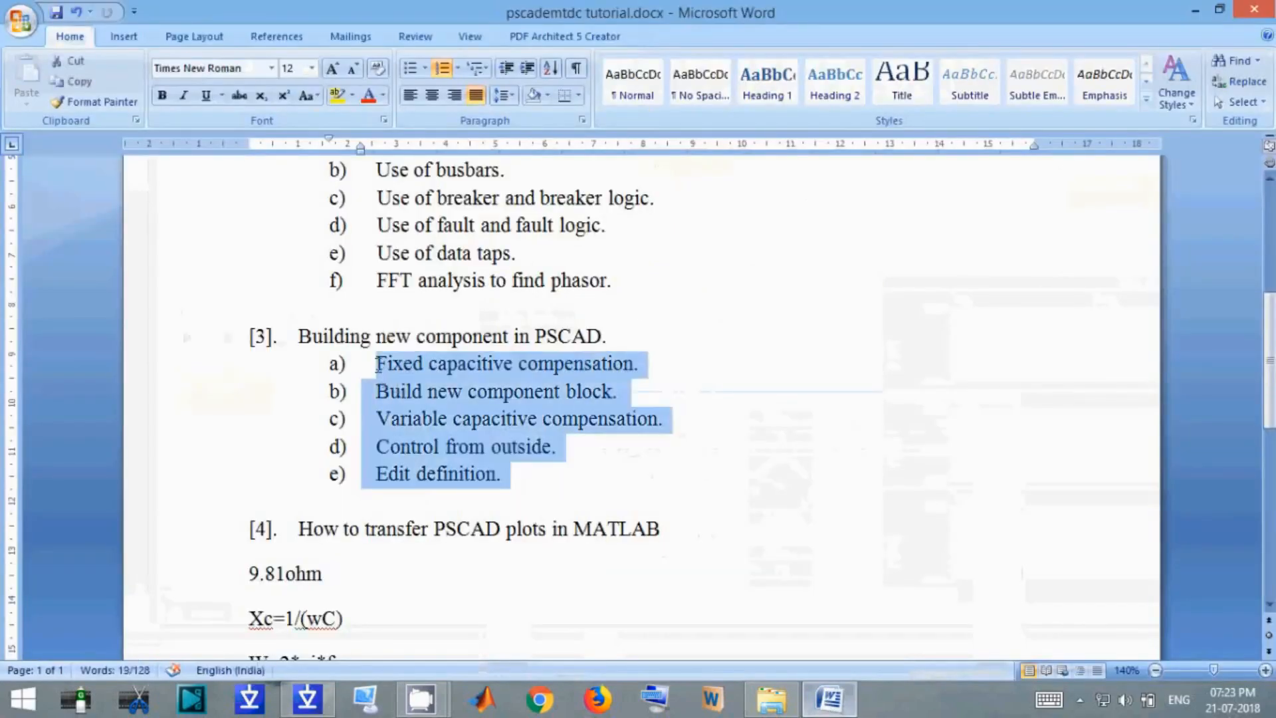
click(846, 691)
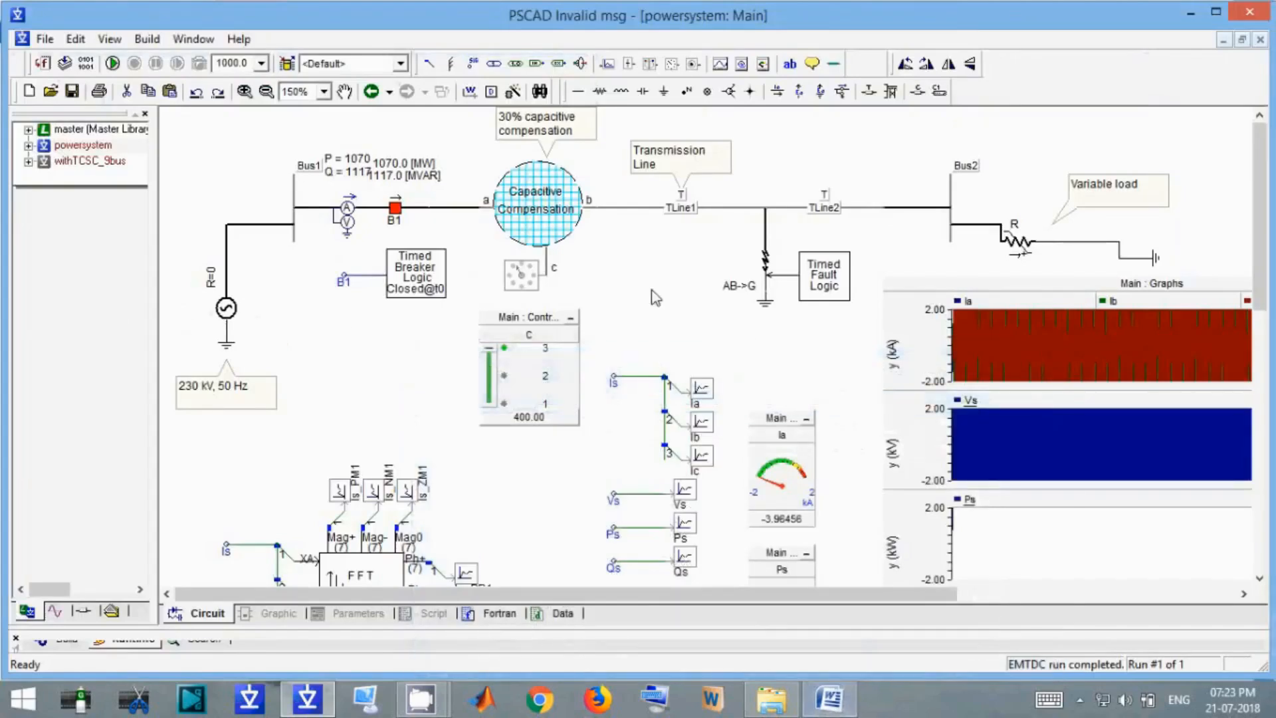